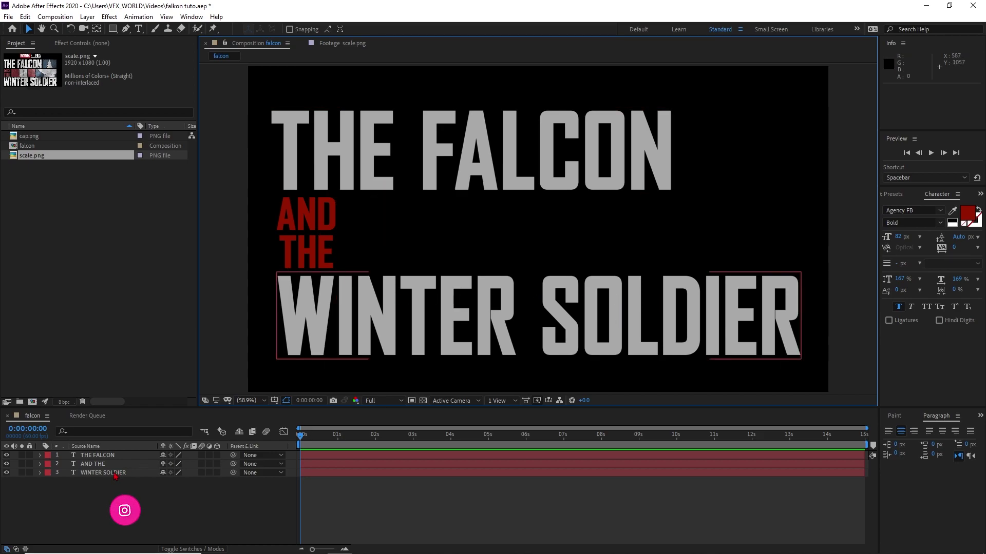
Compare the three title text layers in the falcon composition with the scale.png reference image
left_click_drag(103, 492, 124, 460)
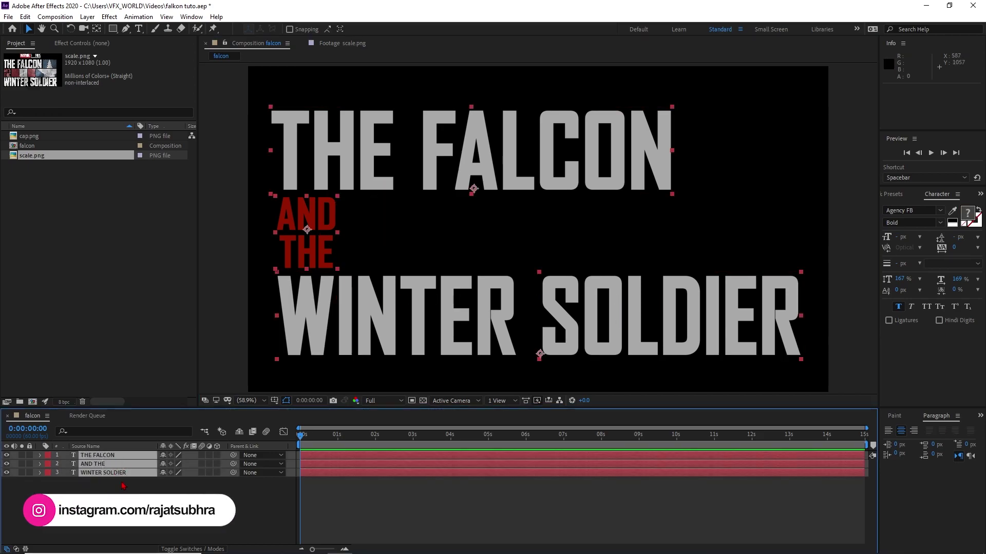
left_click(123, 486)
left_click(342, 44)
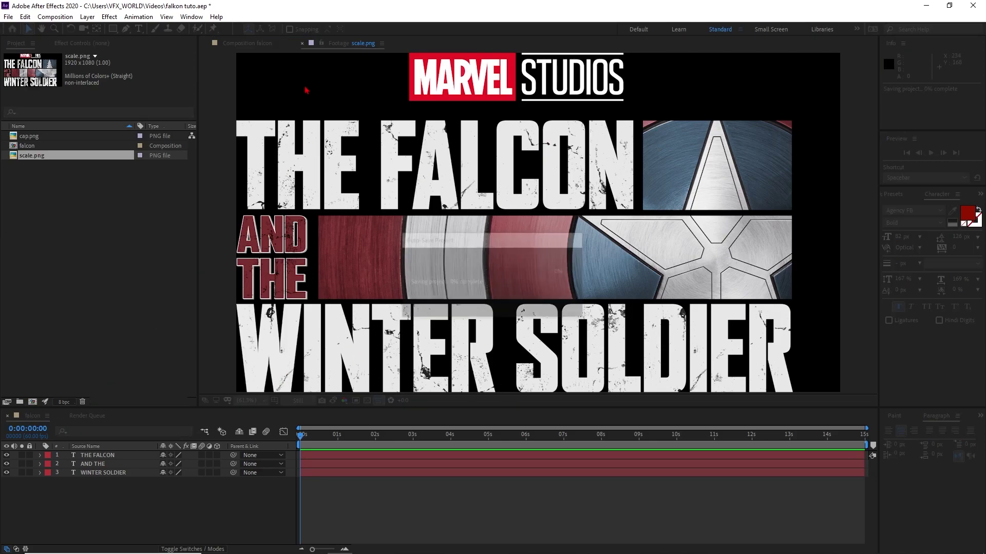
left_click(254, 44)
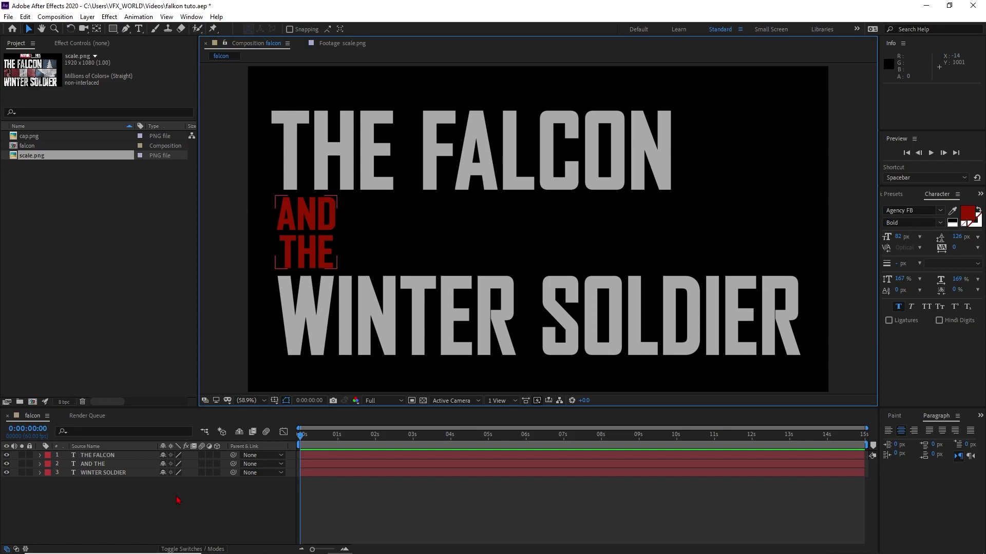
Create a light blue 1920 × 1080 px solid named "cap img" in the falcon composition
right_click(144, 506)
mouse_move(224, 390)
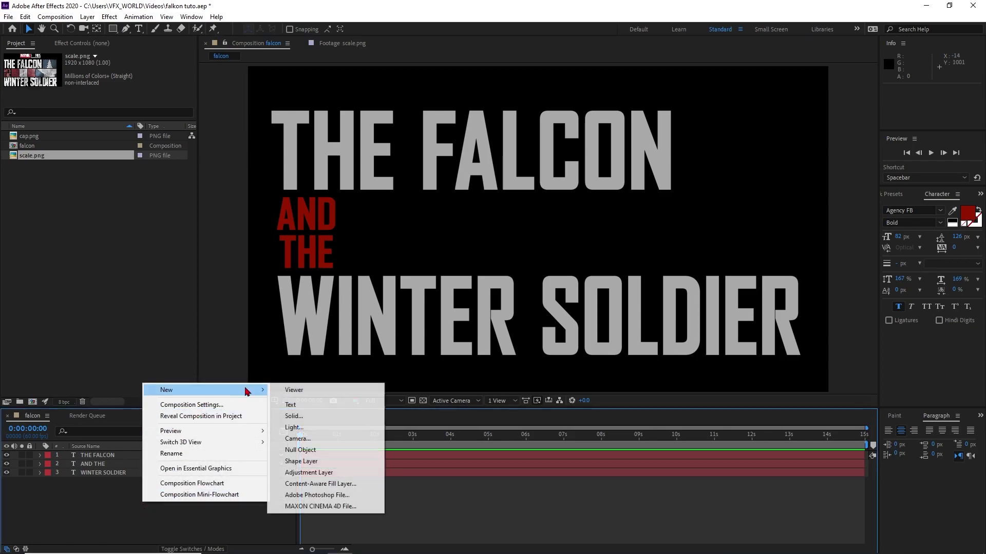
left_click(336, 419)
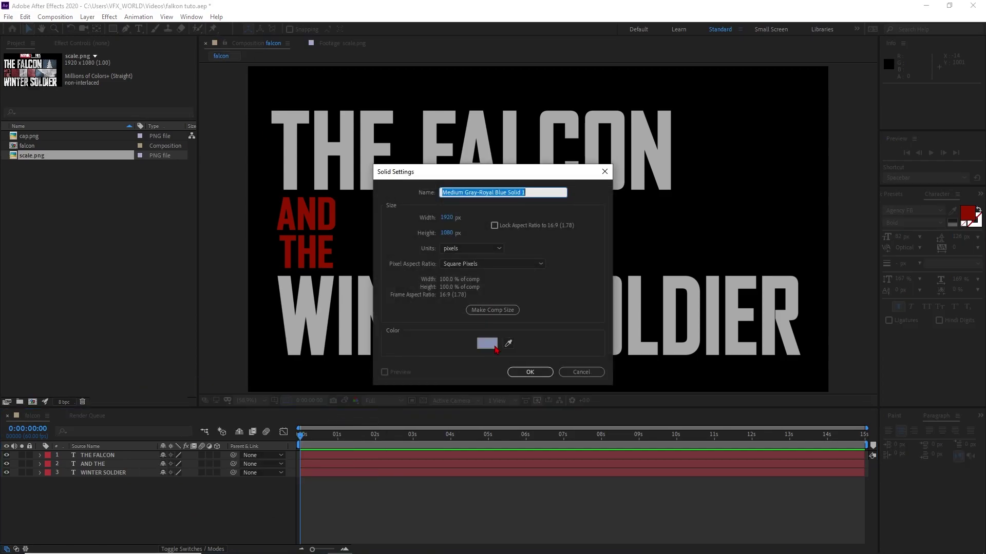
left_click(494, 347)
left_click_drag(90, 251, 86, 200)
left_click(269, 202)
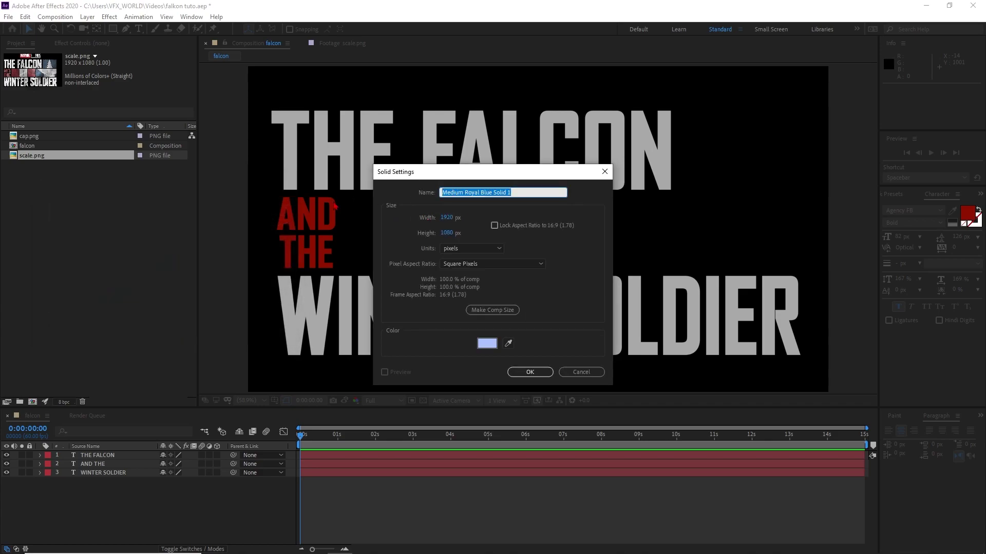
type("cap i")
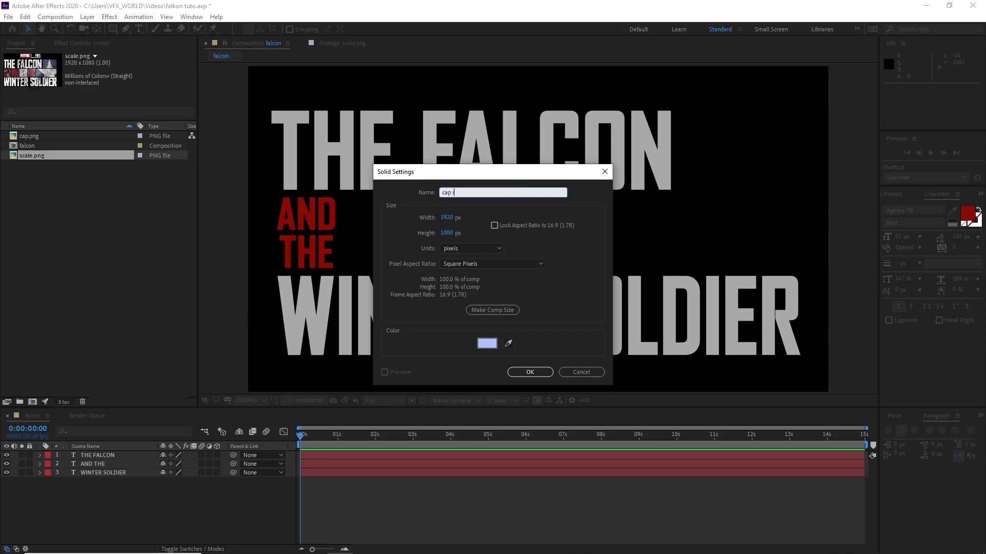
type("mg")
left_click(530, 373)
Hide the cap img solid and mask it with a rectangle about 1474 × 233 px beside the AND THE text
left_click(6, 455)
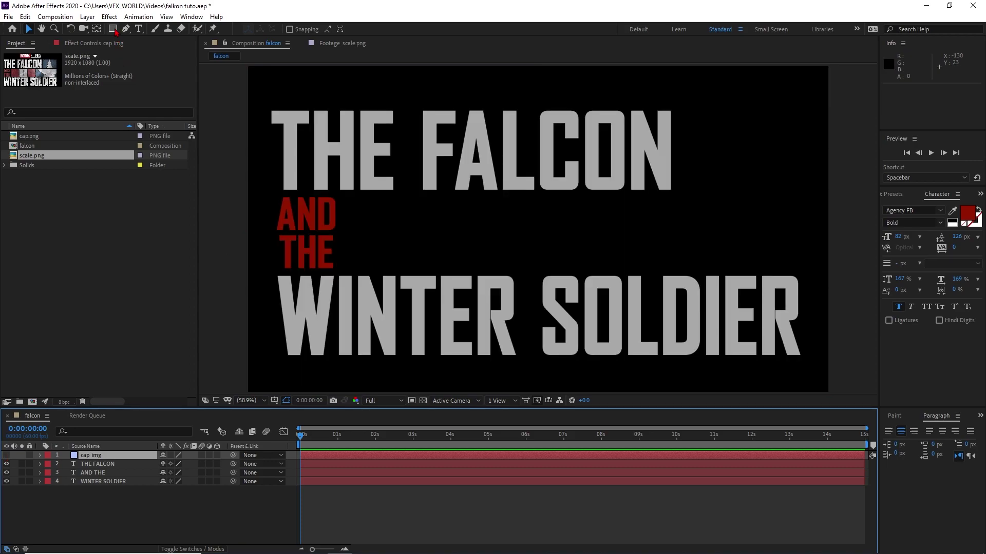
left_click(113, 29)
left_click_drag(350, 198, 795, 268)
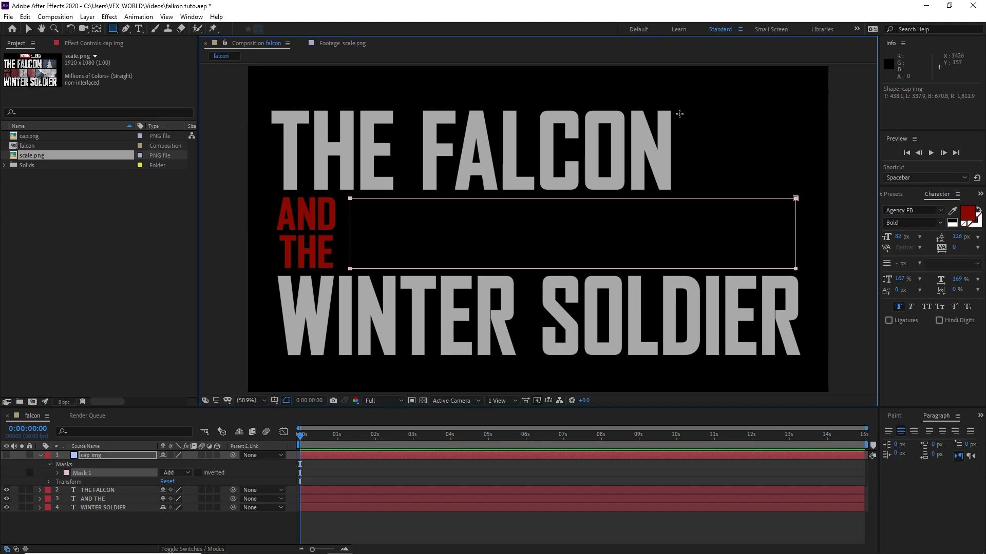
Add a second rectangular mask about 384 × 263 px beside THE FALCON and make the cap img solid visible again
left_click_drag(678, 110, 794, 191)
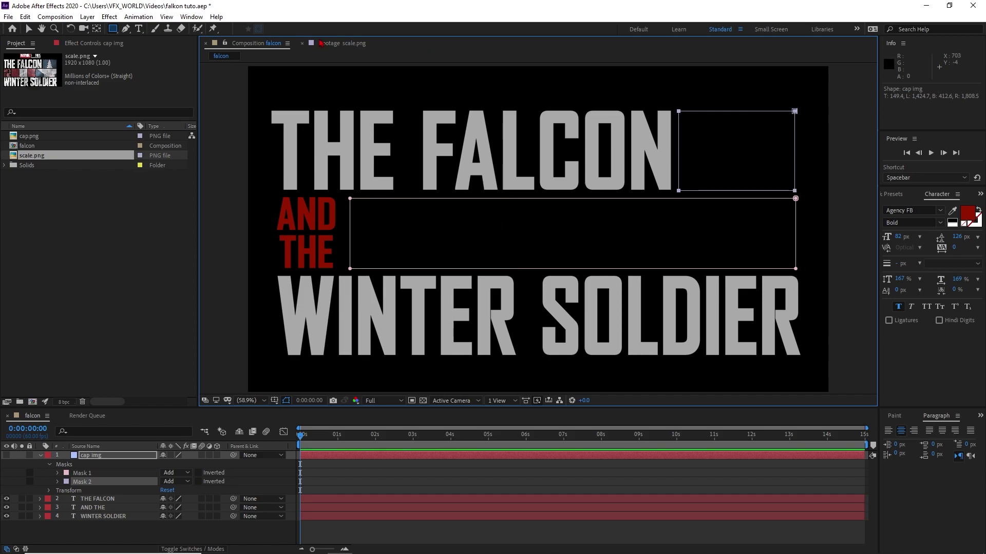
left_click(319, 42)
left_click(98, 524)
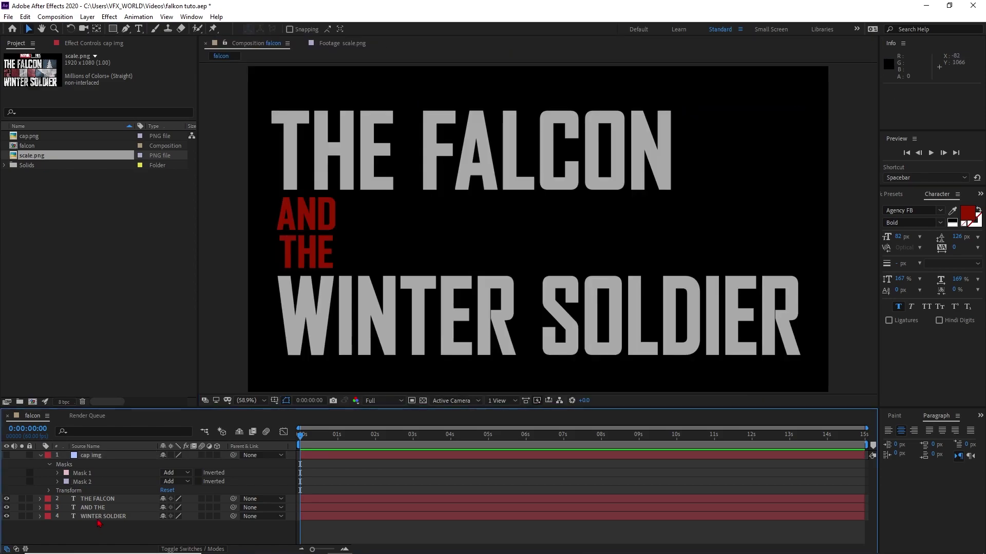
left_click(7, 456)
left_click(41, 456)
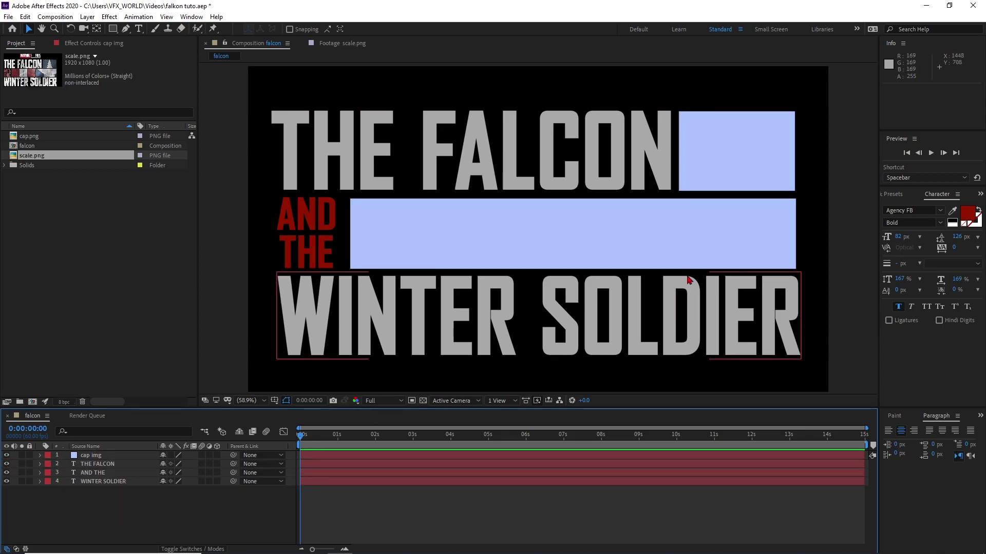
Create a black 1920 × 1080 px solid named "element 3d" above the other layers
right_click(97, 512)
mouse_move(128, 394)
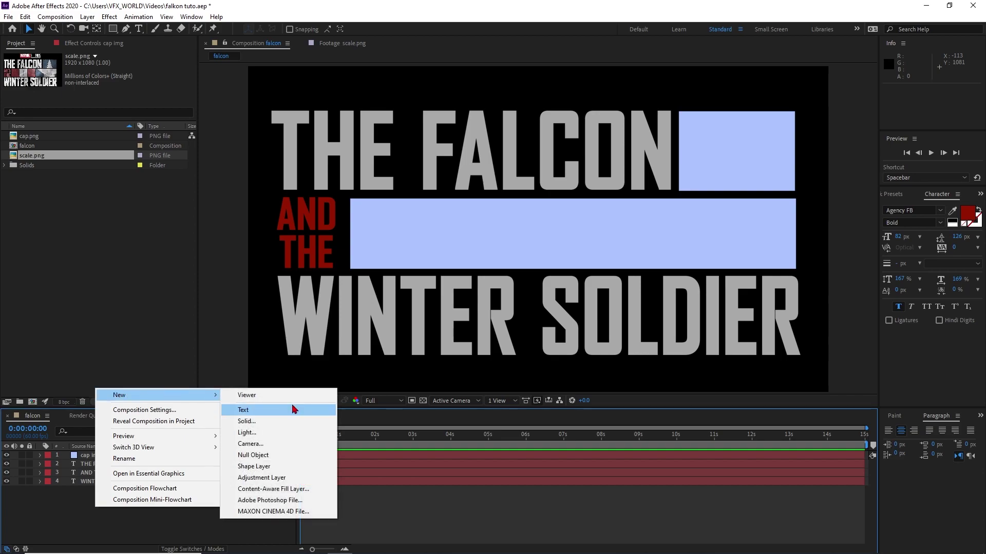
left_click(241, 422)
left_click(478, 342)
left_click_drag(46, 329, 3, 473)
key("Return")
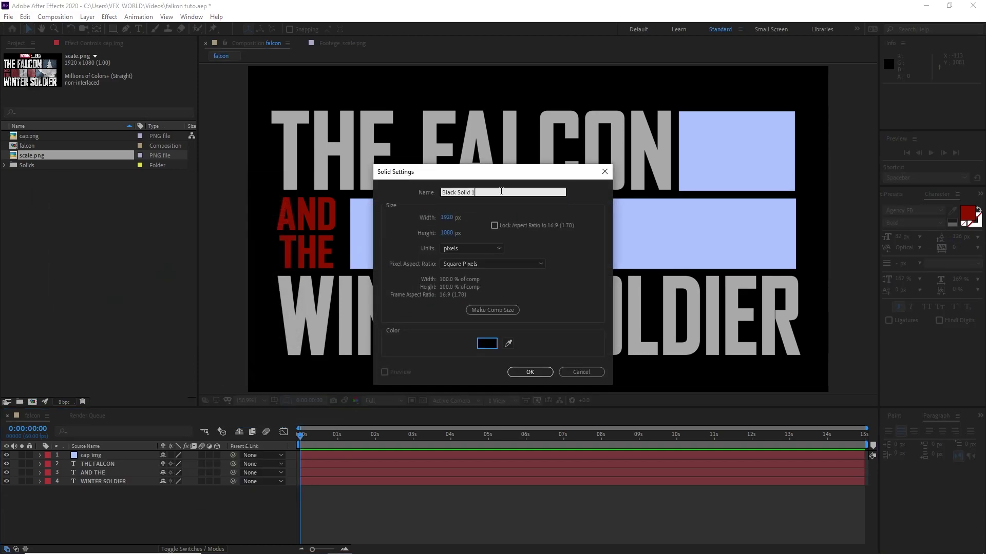
type("element")
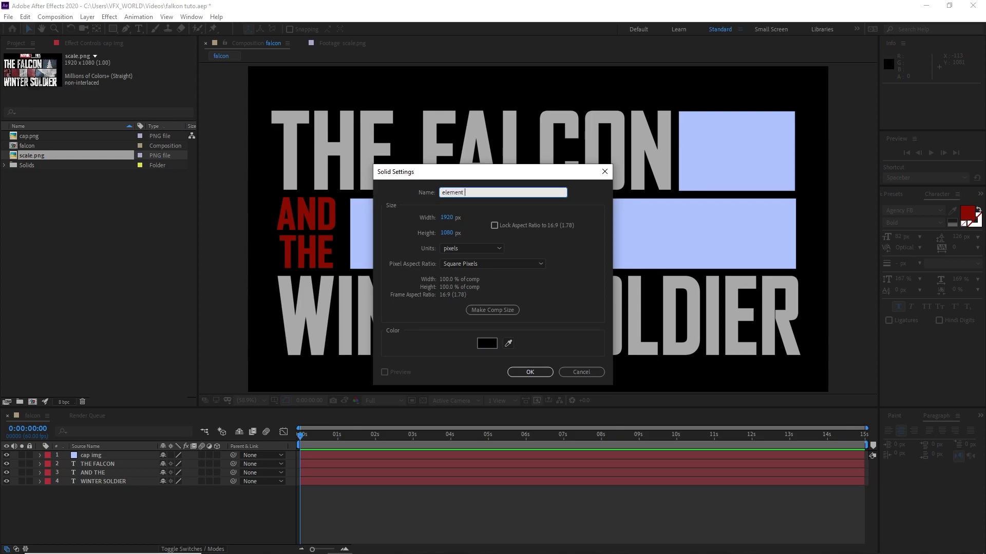
type(" 3d")
key("Return")
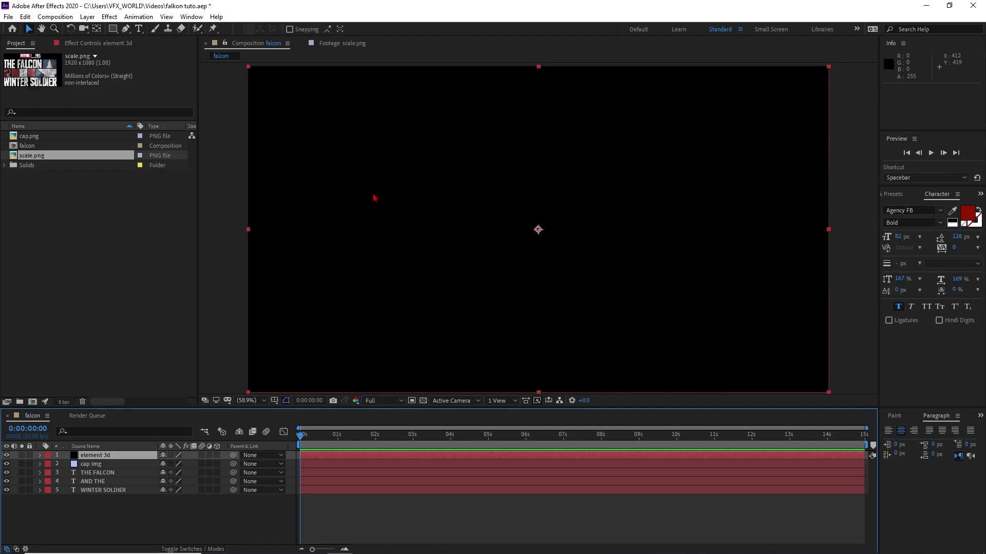
Apply the Video Copilot Element effect to the element 3d solid
left_click(97, 44)
right_click(105, 94)
mouse_move(172, 432)
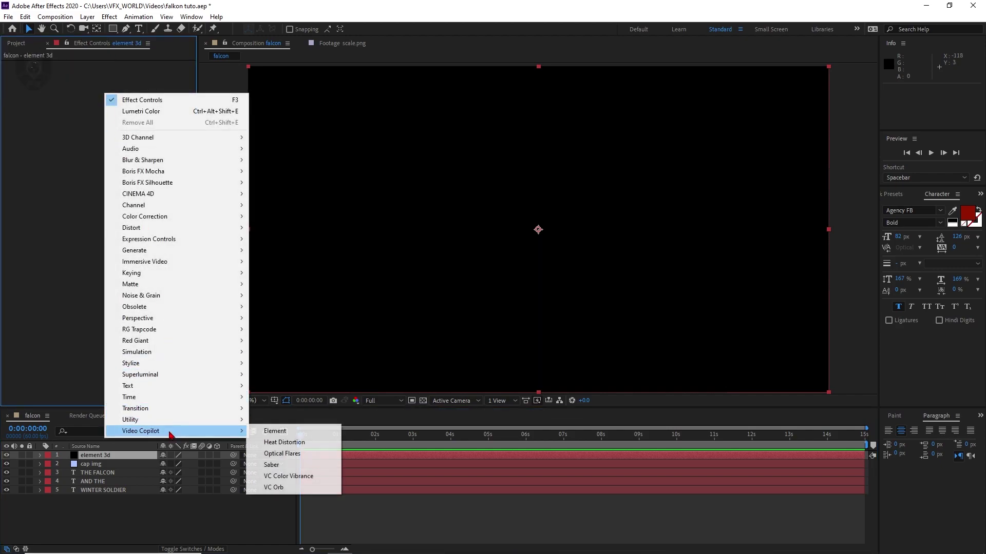
left_click(258, 432)
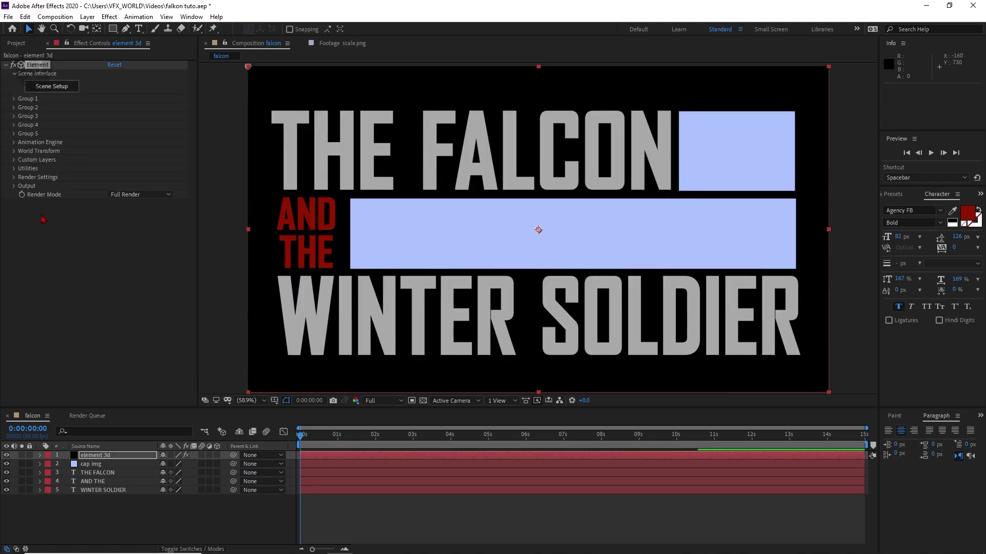
Assign Element's custom Path Layers 1 to 4 to THE FALCON, AND THE, WINTER SOLDIER and cap img
left_click(14, 160)
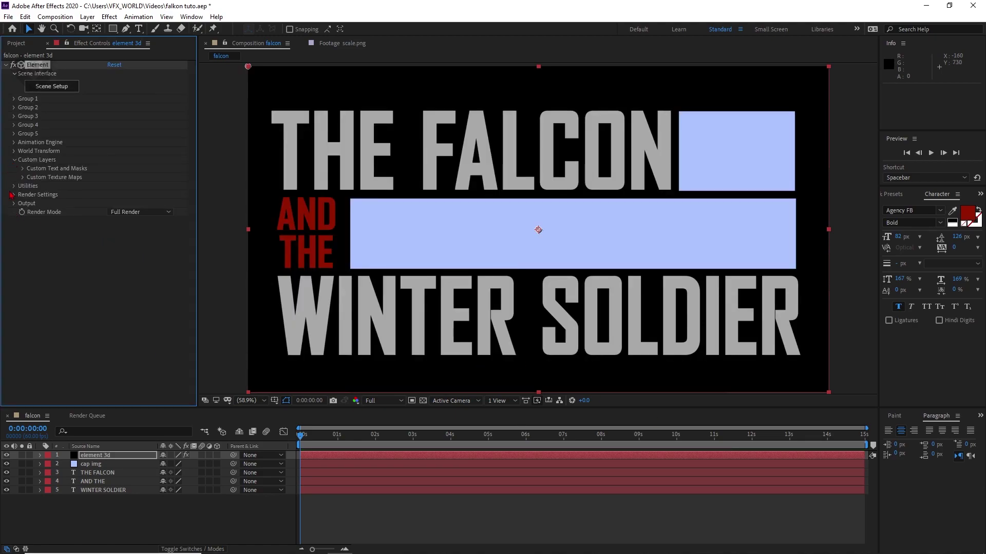
left_click(23, 168)
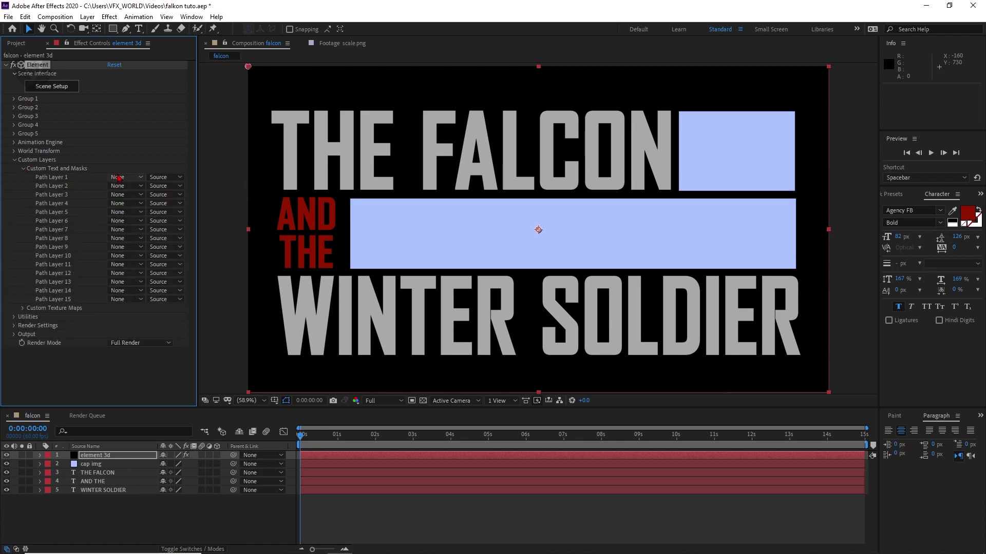
left_click(119, 177)
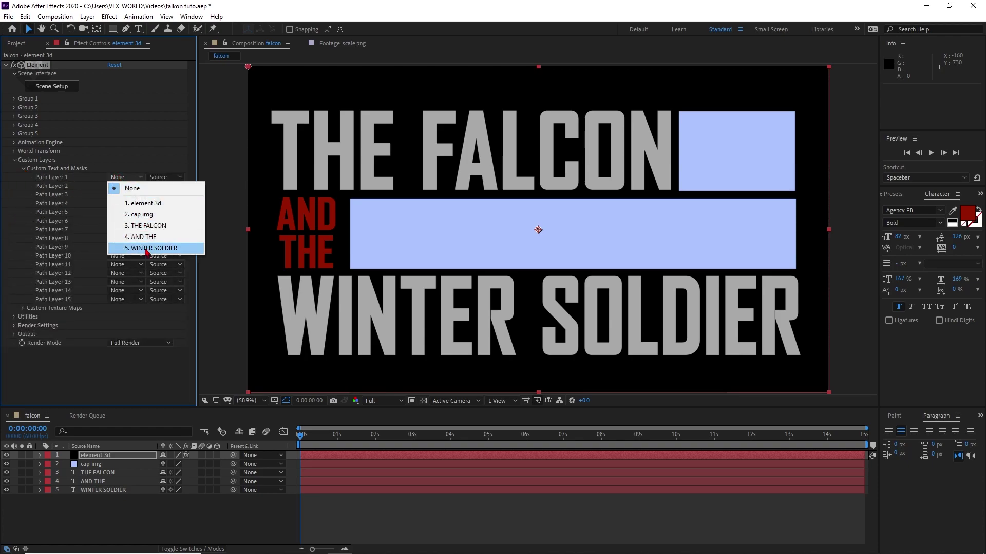
left_click(140, 226)
left_click(126, 185)
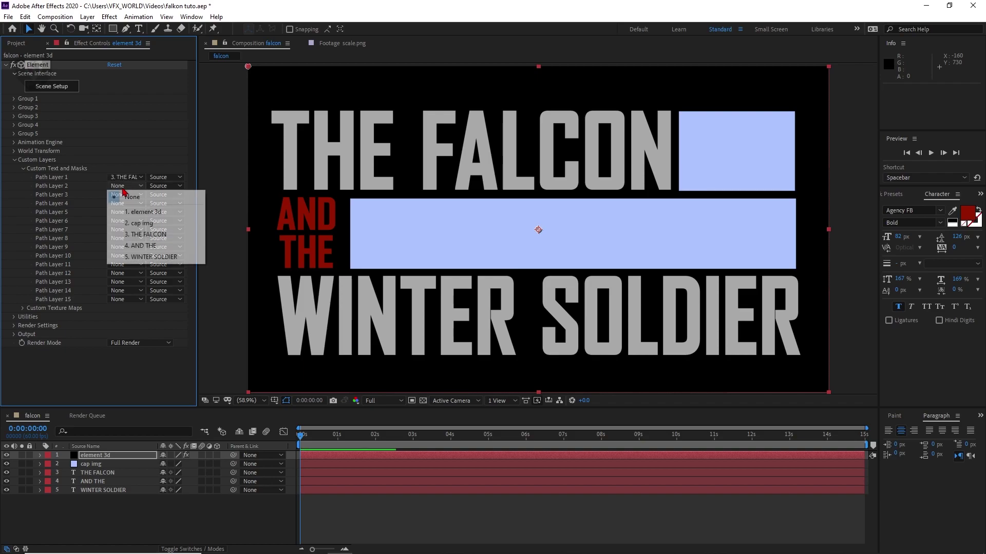
left_click(135, 247)
left_click(126, 195)
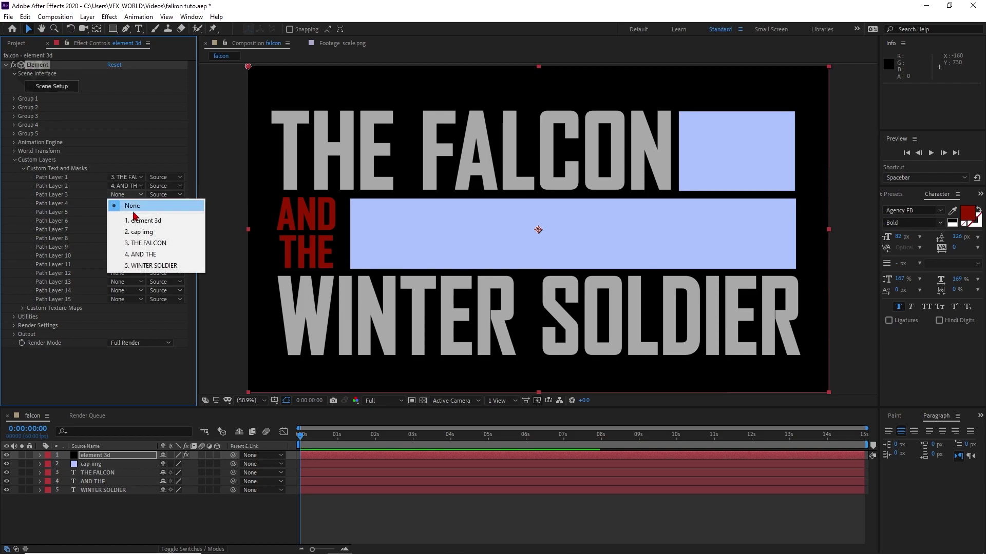
left_click(140, 267)
left_click(126, 204)
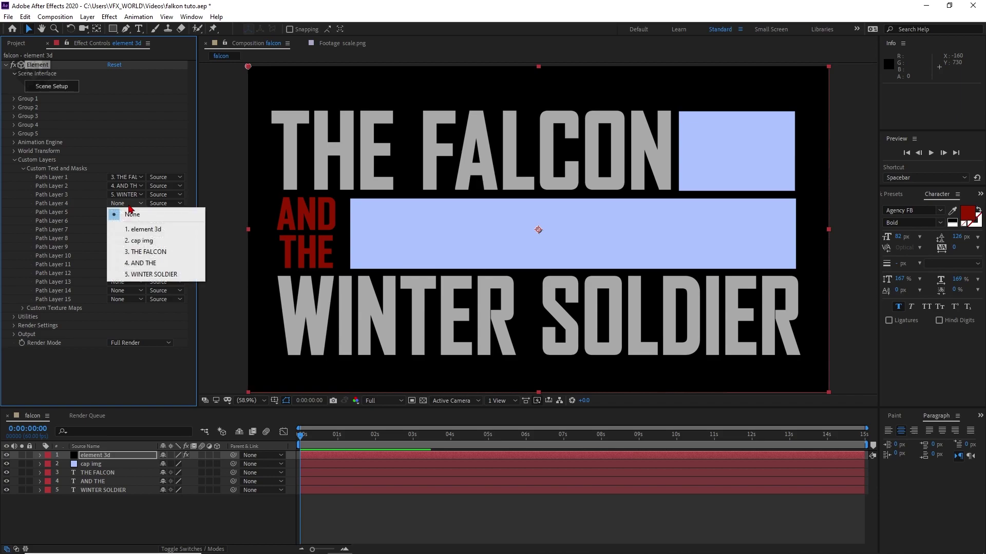
left_click(170, 241)
left_click(15, 160)
Check the shield image against the scale.png reference and place cap.png, hidden, beneath all layers of the falcon composition
left_click(343, 43)
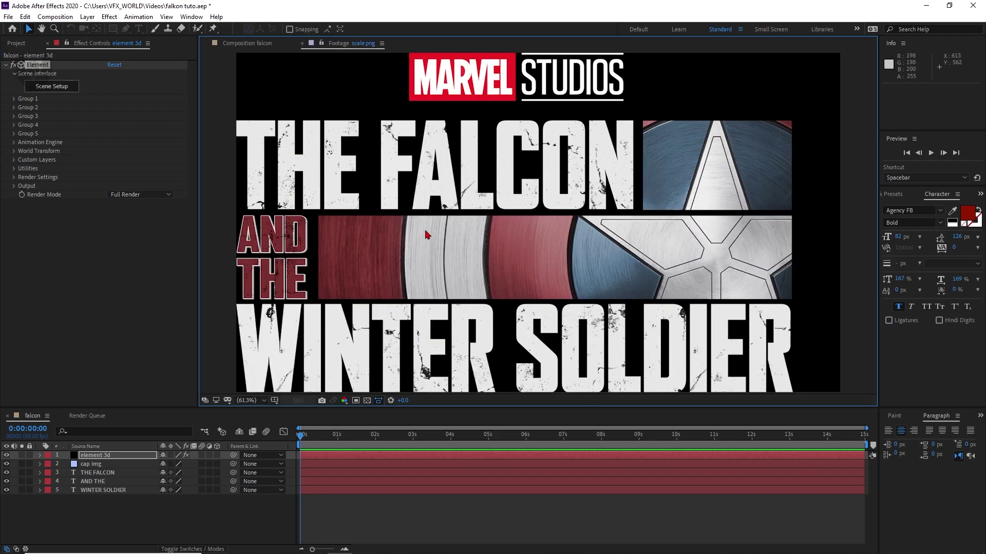
left_click(261, 43)
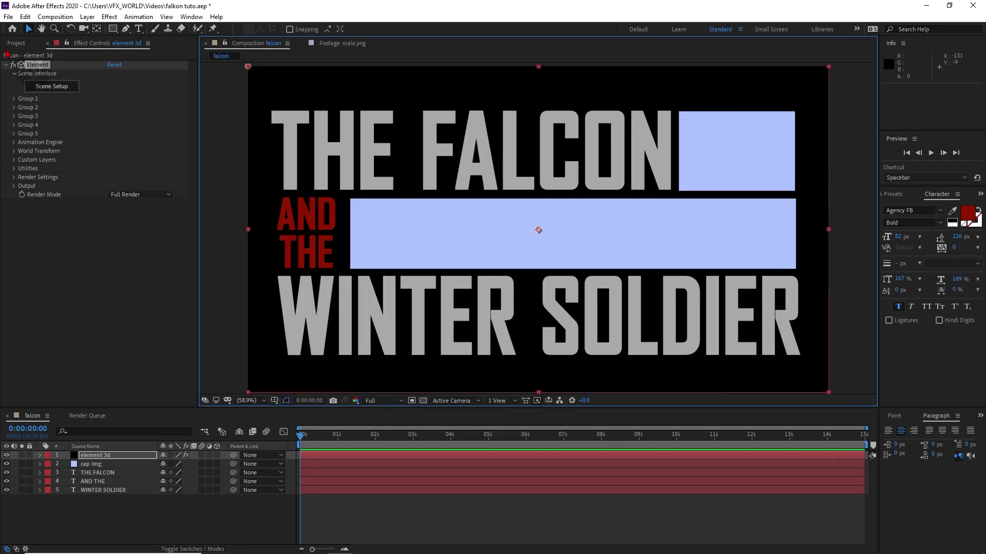
left_click(16, 44)
double_click(30, 136)
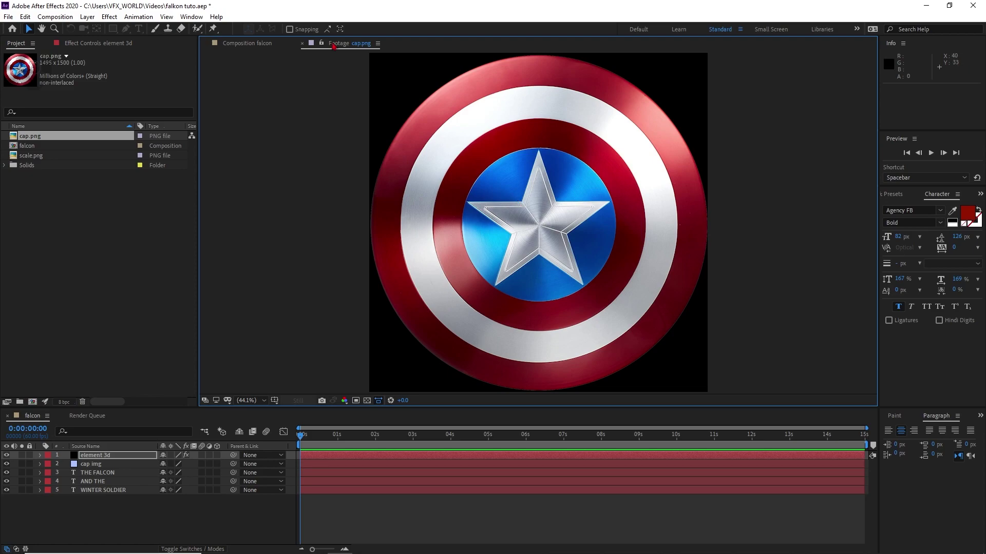
left_click(248, 44)
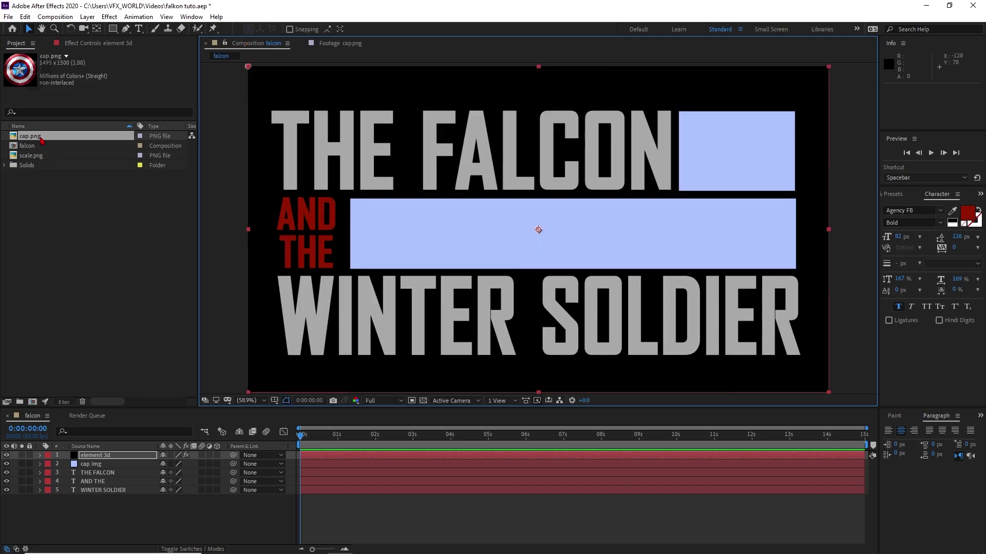
left_click_drag(41, 139, 38, 506)
left_click(7, 499)
Set Layer 1 of the Element effect's Custom Texture Maps to cap.png
left_click(95, 455)
left_click(108, 45)
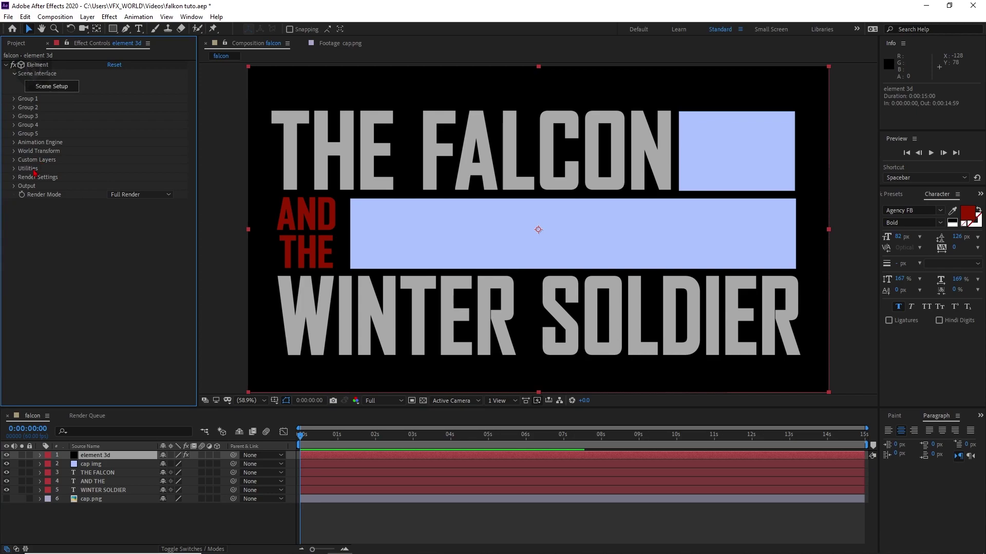
left_click(14, 160)
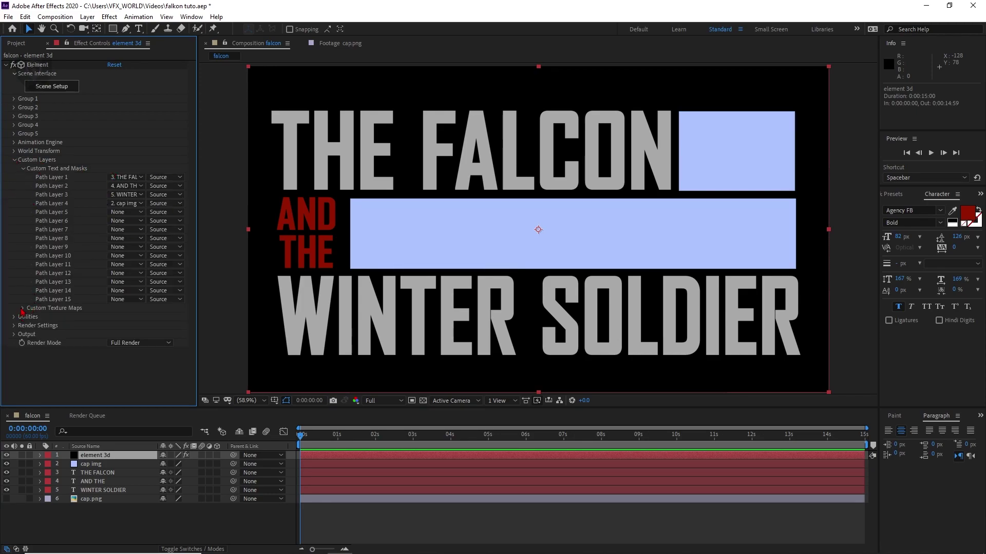
left_click(22, 308)
scroll(140, 308, "down", 4)
left_click(128, 227)
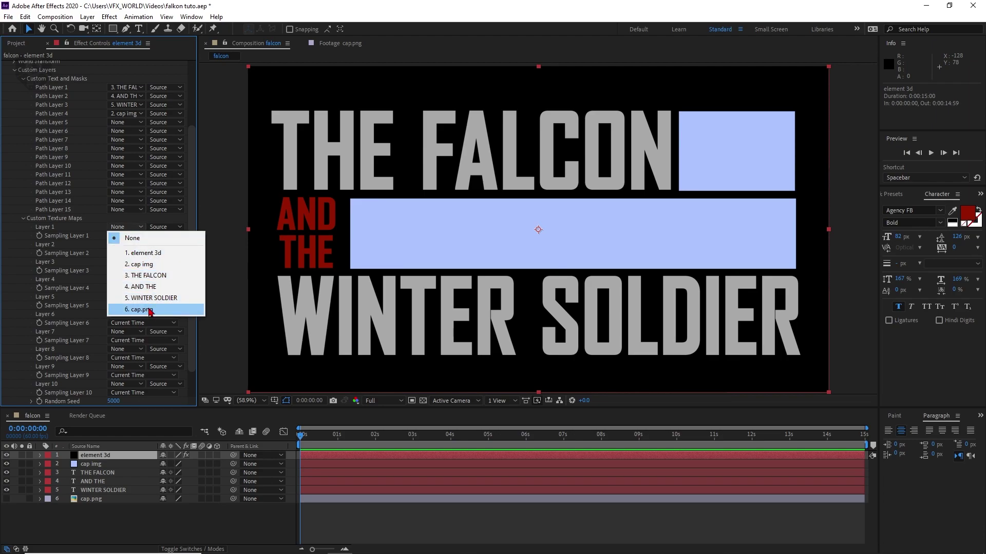
left_click(149, 309)
left_click(23, 218)
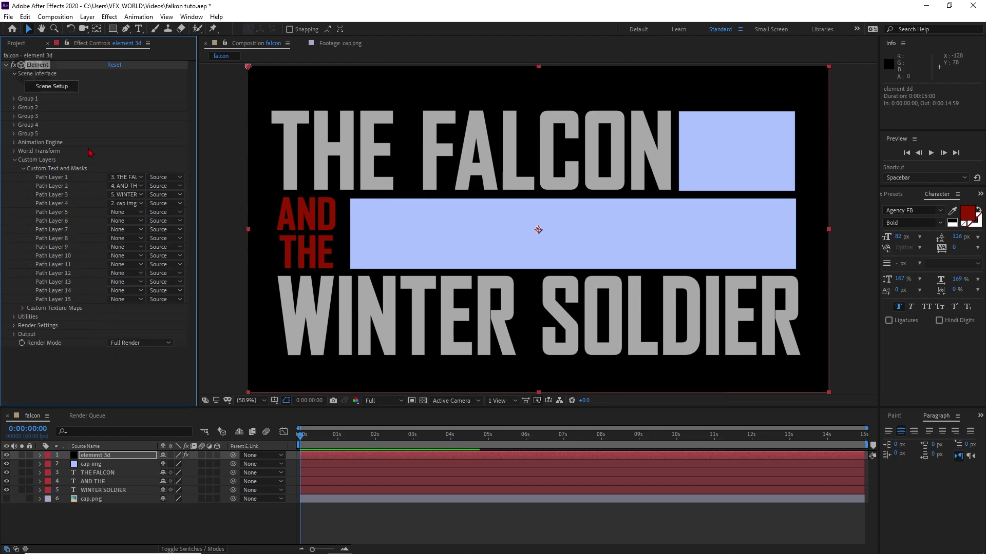
Open Element's Scene Setup and extrude the first custom path, THE FALCON text, into a 3D model
left_click(63, 88)
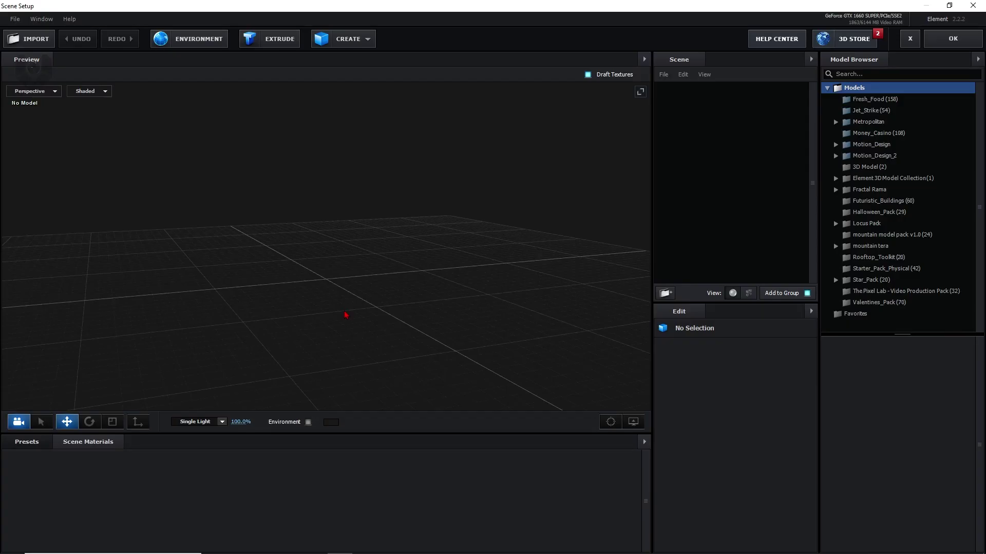
left_click_drag(346, 315, 373, 271)
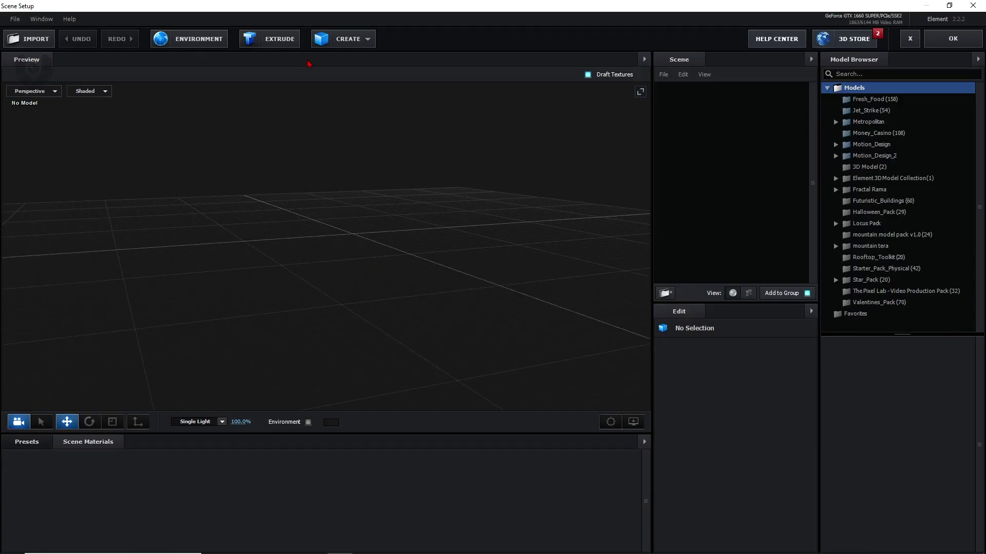
left_click(276, 42)
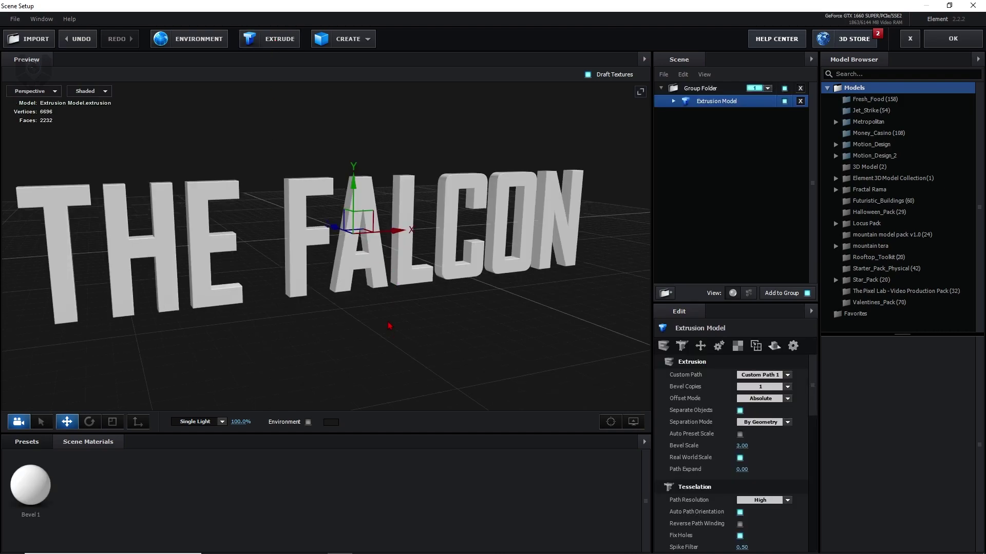
In Front view, raise the THE FALCON model so its base rests on the horizontal centre line
left_click_drag(407, 320, 312, 287)
left_click(34, 91)
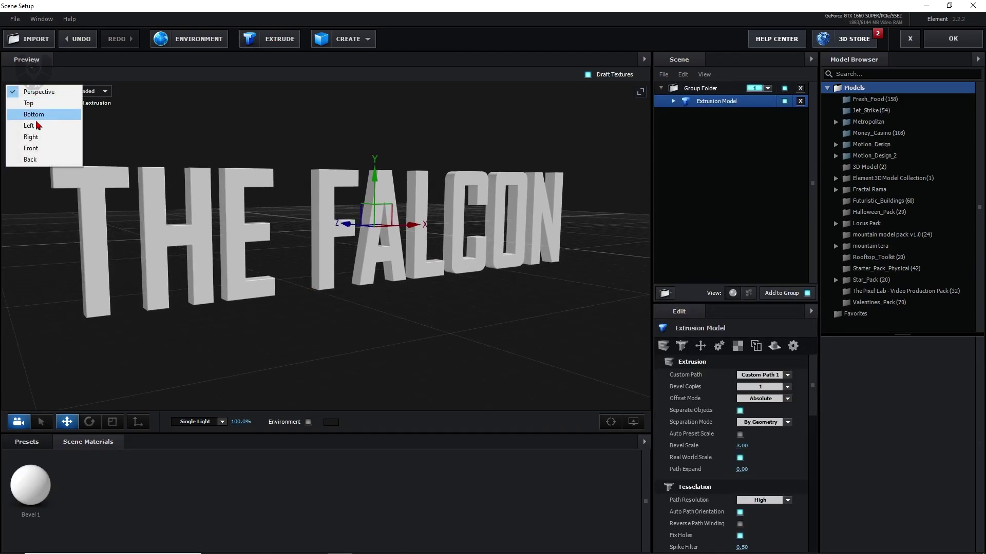
left_click(32, 148)
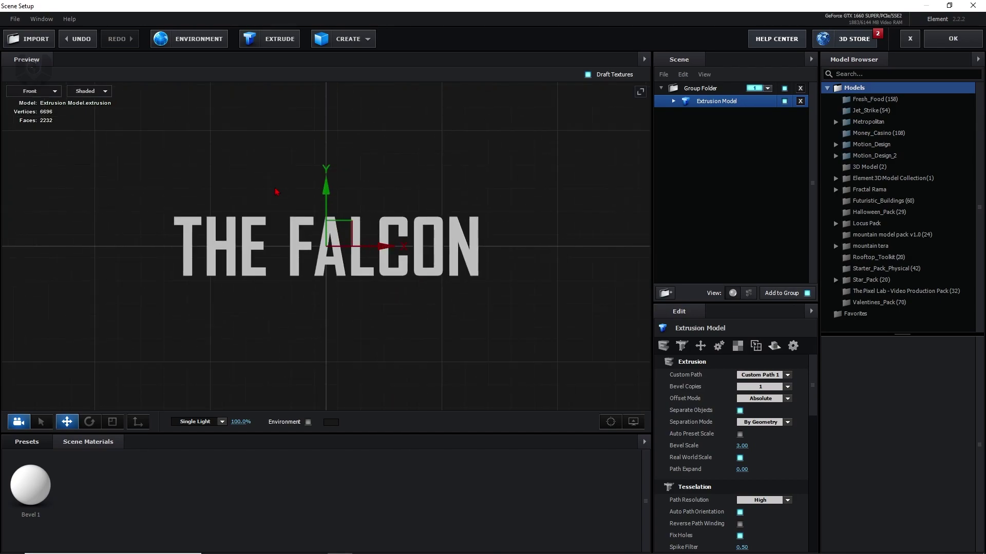
left_click_drag(346, 194, 348, 154)
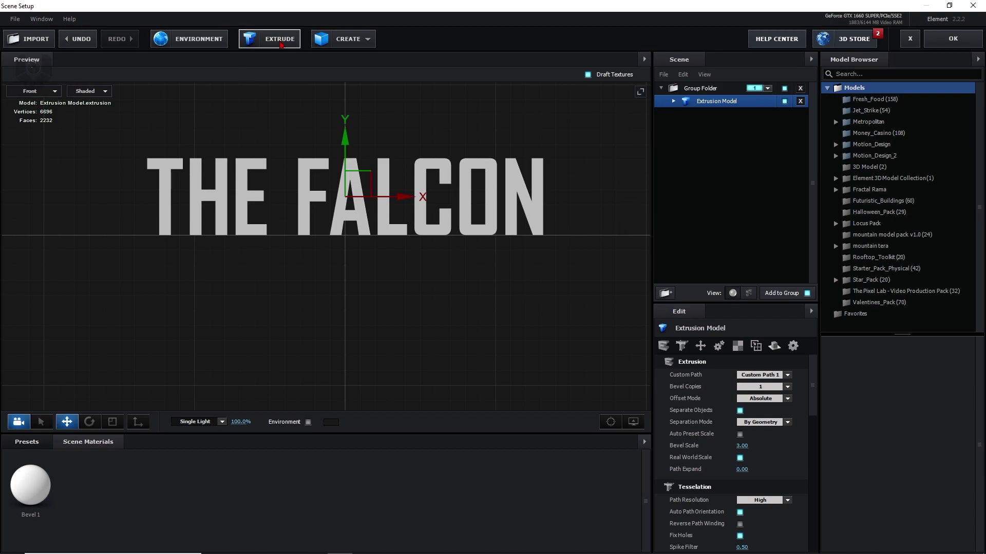
Extrude a second model from Custom Path 2, AND THE, and place it beneath THE FALCON, aligned with its left edge
left_click(281, 44)
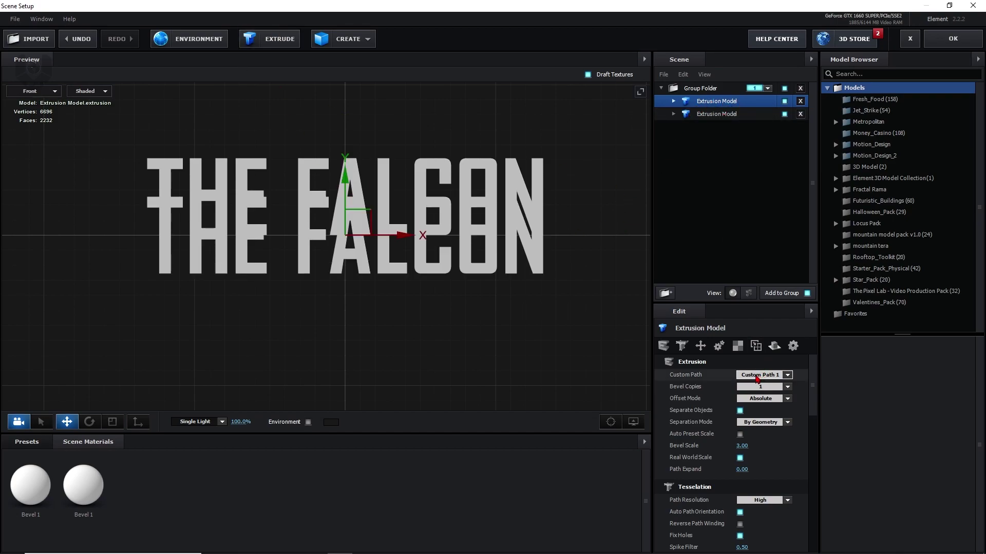
left_click(763, 375)
left_click(776, 390)
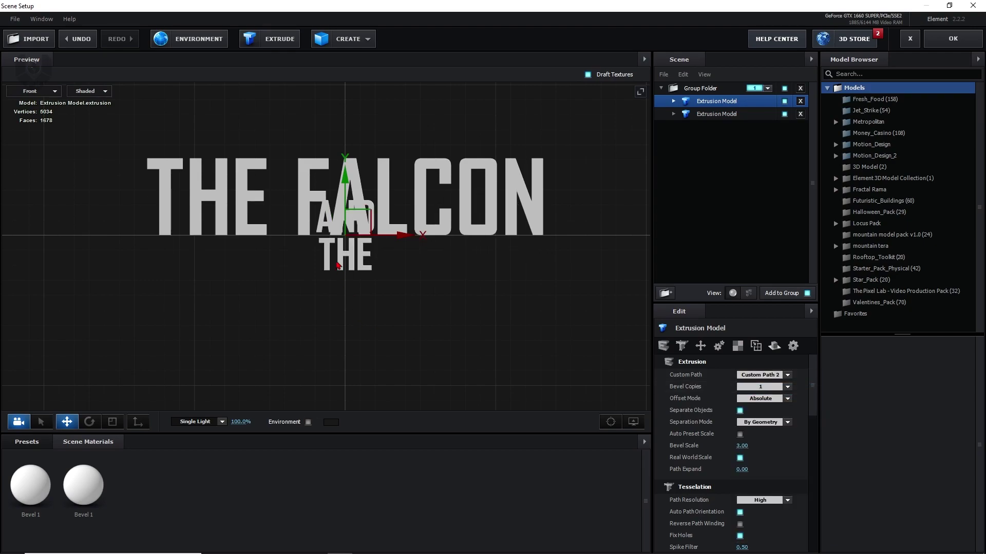
left_click_drag(353, 238, 229, 282)
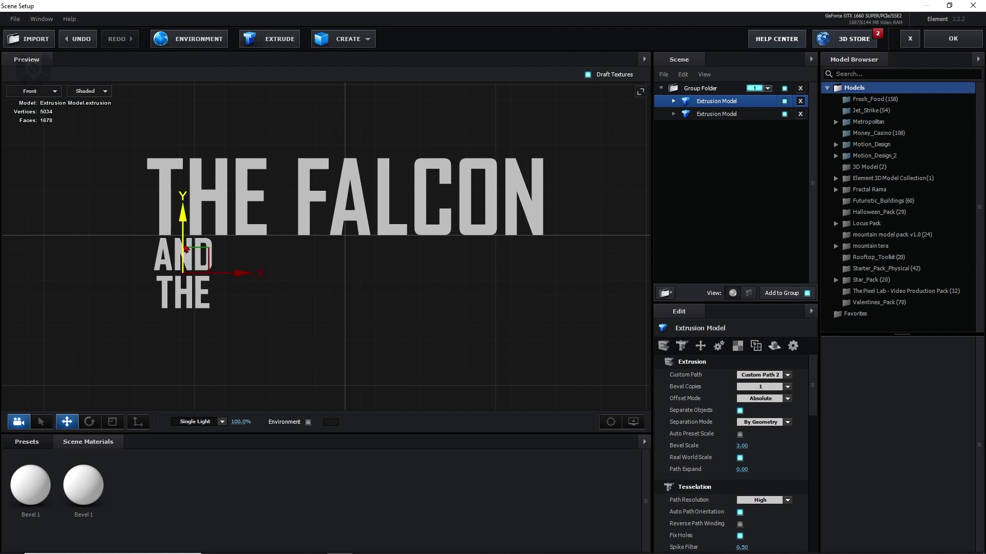
left_click_drag(183, 244, 182, 246)
left_click_drag(218, 276, 211, 275)
Extrude a third model from Custom Path 3, WINTER SOLDIER, and place it beneath AND THE, aligned with the left edge of the text
left_click(269, 39)
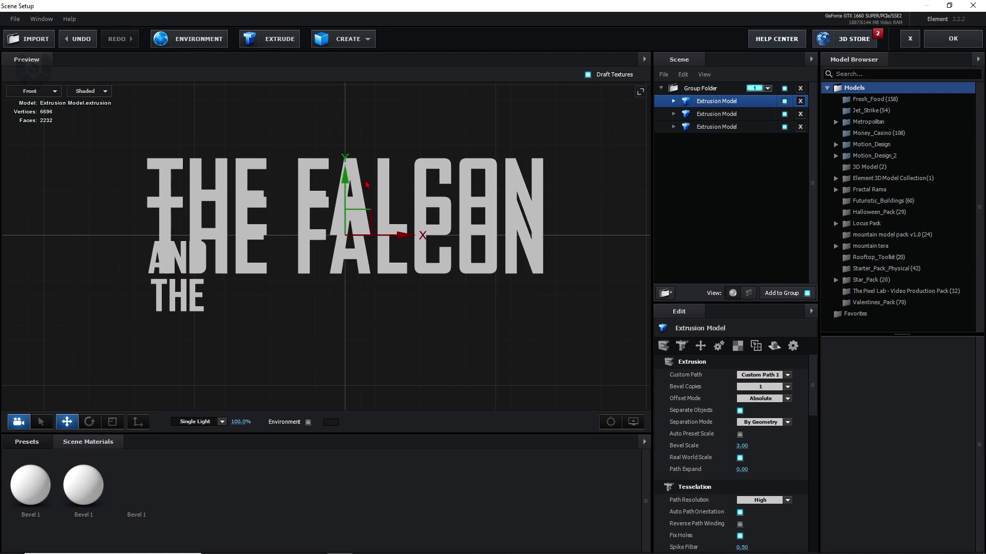
left_click_drag(345, 188, 344, 312)
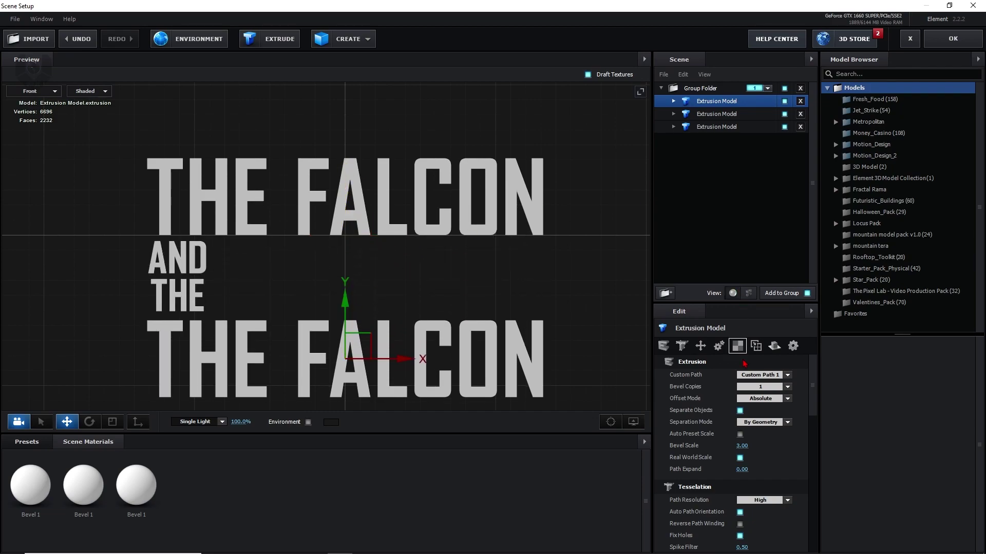
left_click(754, 379)
left_click(760, 401)
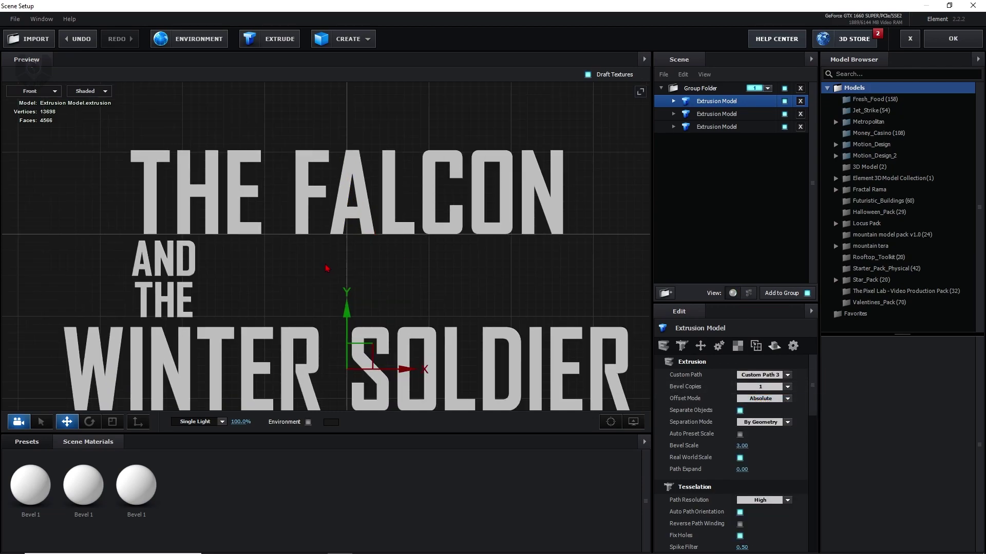
left_click_drag(377, 343, 445, 345)
left_click_drag(427, 248, 402, 243)
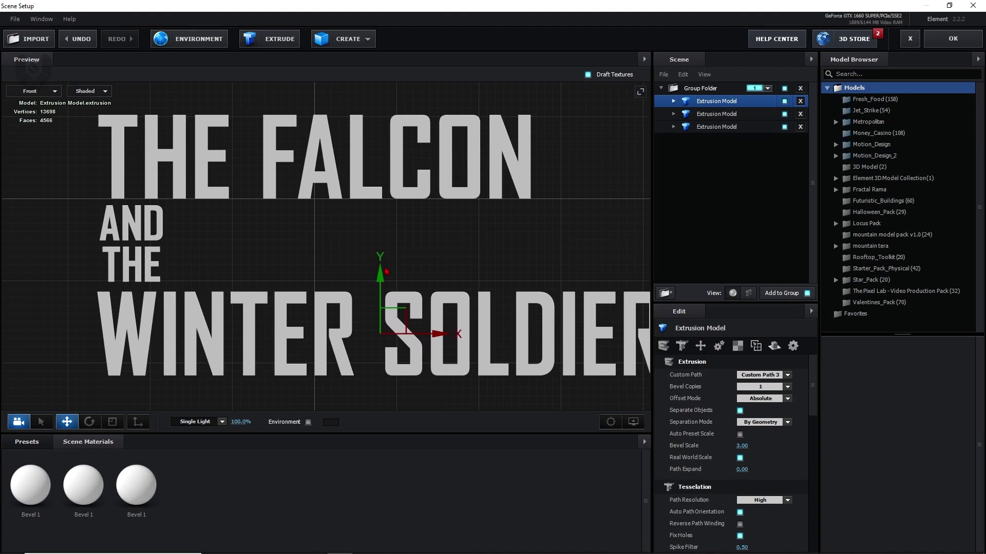
left_click_drag(383, 282, 385, 280)
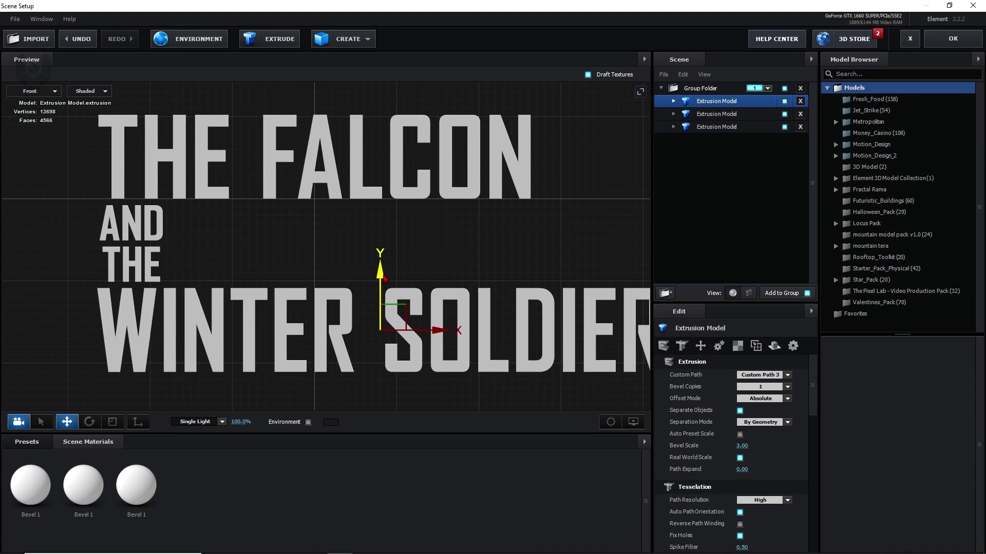
Extrude a fourth model from Custom Path 4, the cap img panels, and position the panels beside THE FALCON and AND THE
scroll(362, 228, "down", 2)
left_click_drag(362, 228, 330, 231)
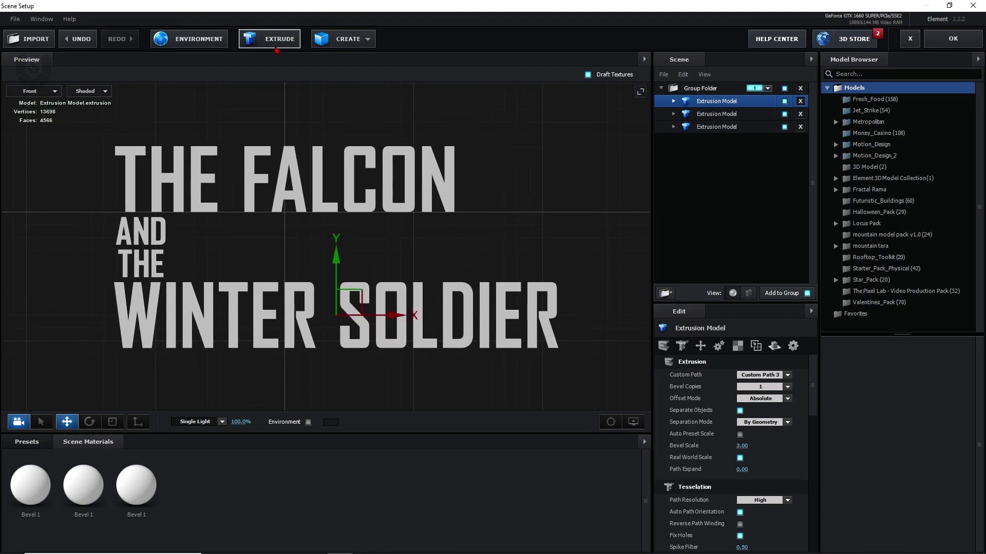
left_click(276, 46)
left_click_drag(294, 186, 391, 190)
left_click(760, 374)
left_click(774, 411)
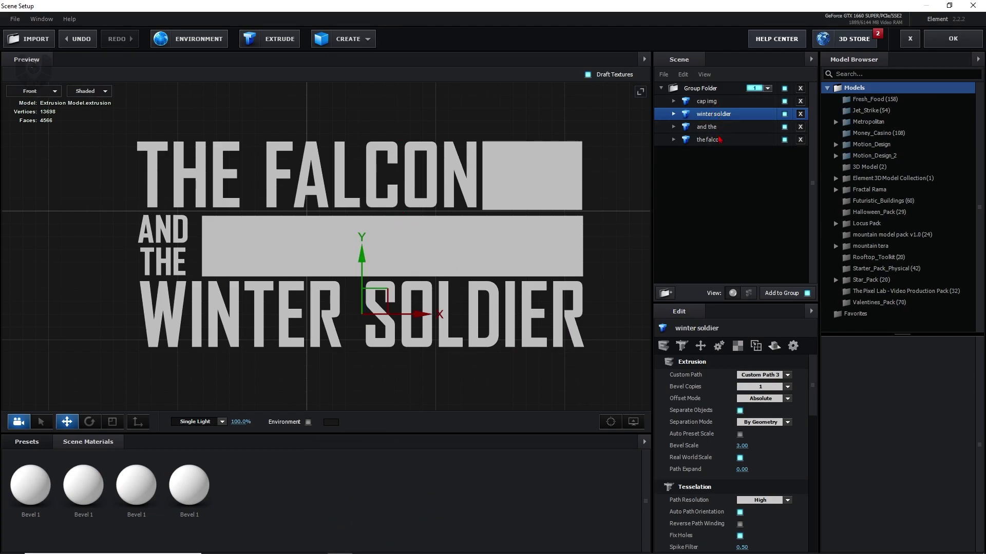
View the assembled title in Perspective and browse the Physical bevel presets
left_click(37, 94)
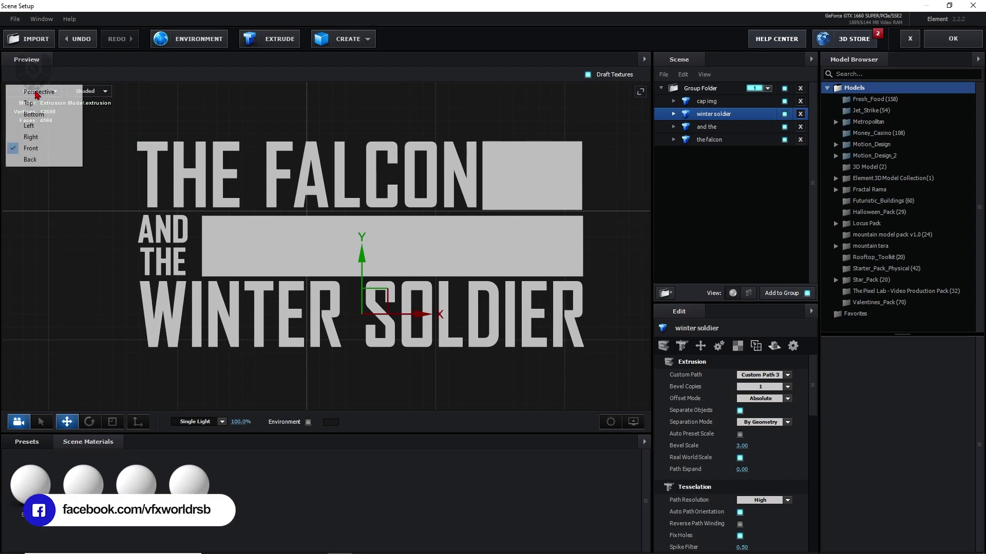
left_click(37, 94)
left_click_drag(153, 198, 196, 351)
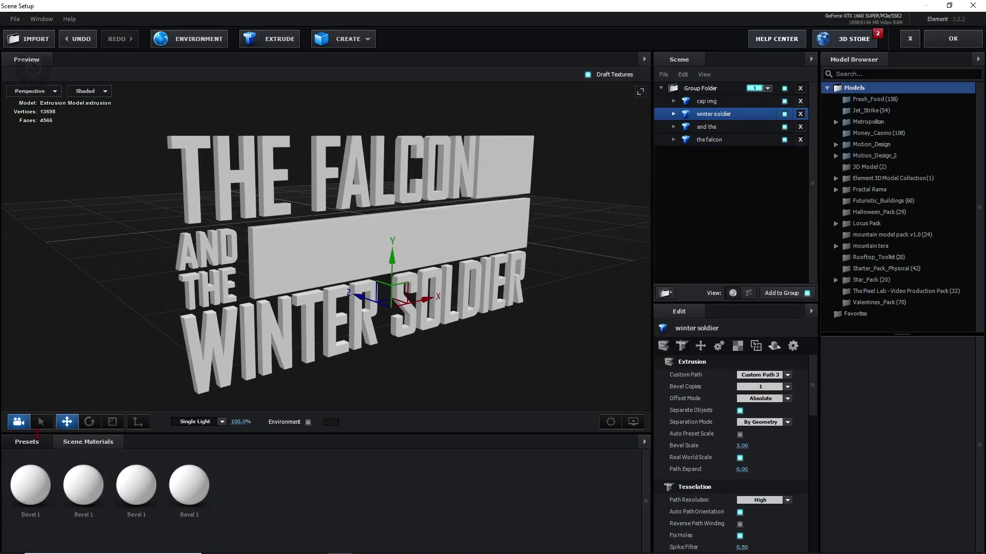
left_click(38, 437)
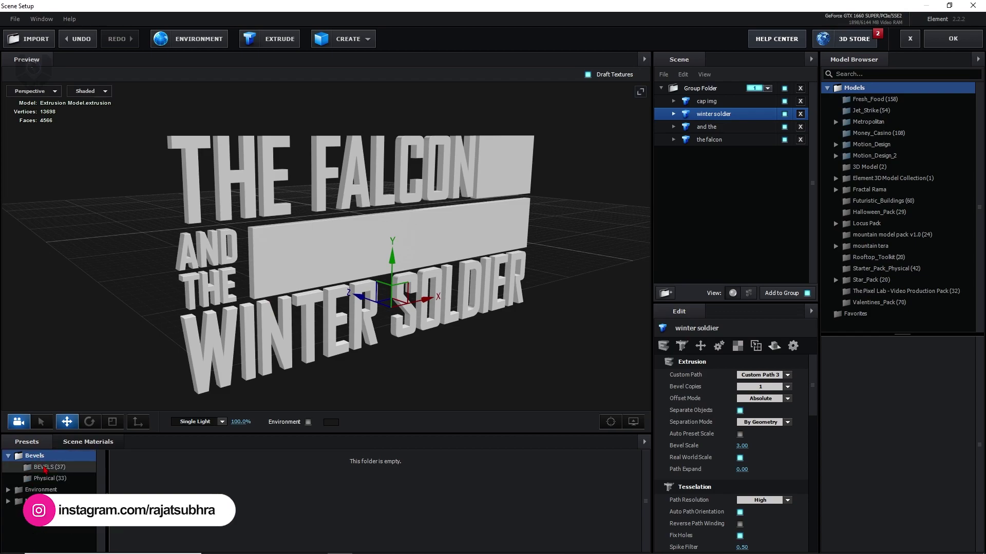
left_click(45, 469)
left_click(42, 478)
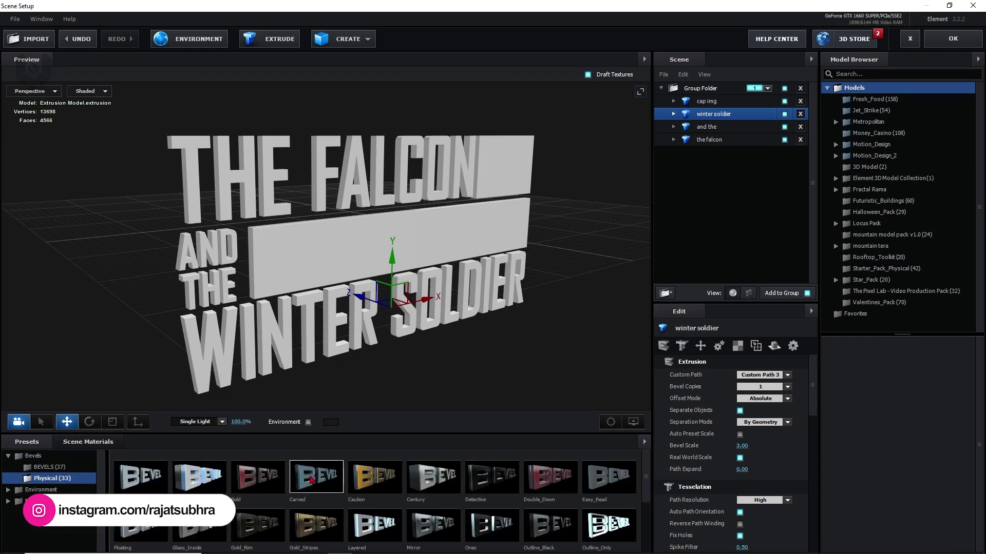
scroll(301, 478, "down", 1)
scroll(556, 503, "down", 1)
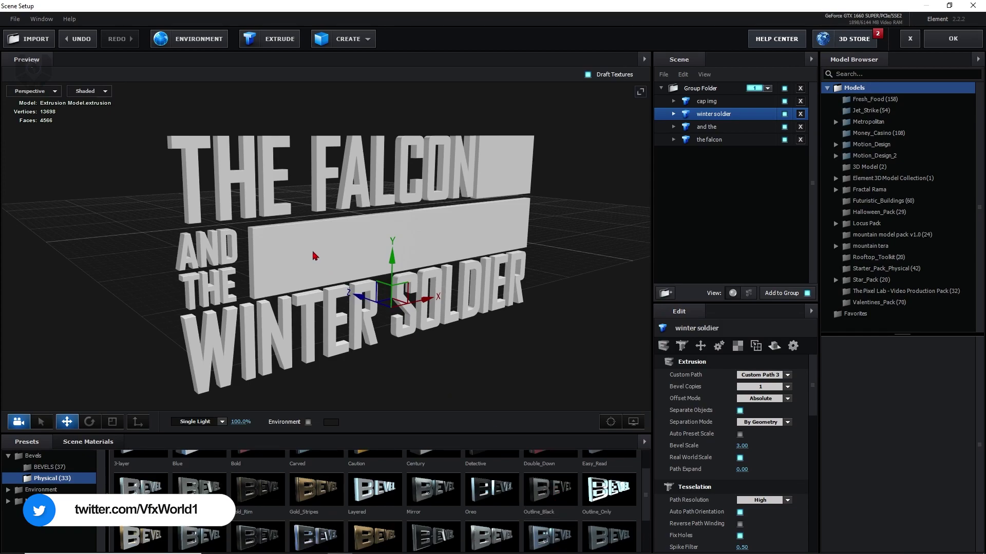
Apply the Pro_Black physical bevel preset to the falcon model
scroll(319, 255, "up", 6)
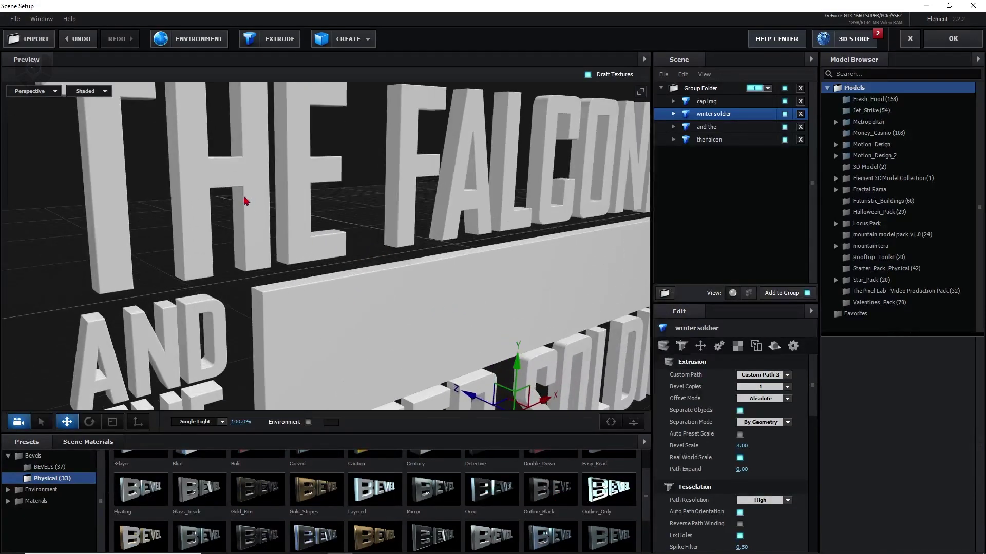
scroll(244, 199, "down", 1)
left_click_drag(245, 201, 285, 248)
scroll(283, 246, "up", 1)
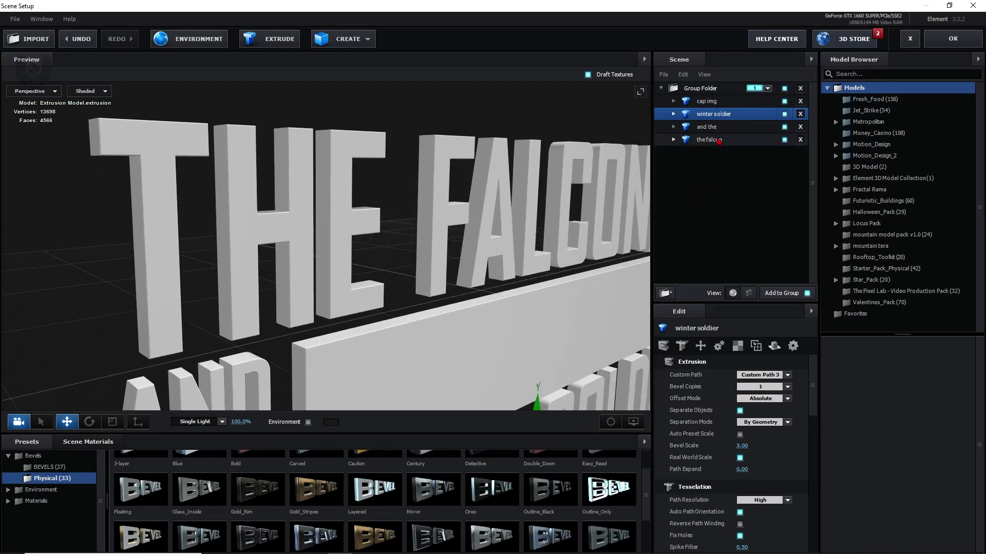
left_click(718, 142)
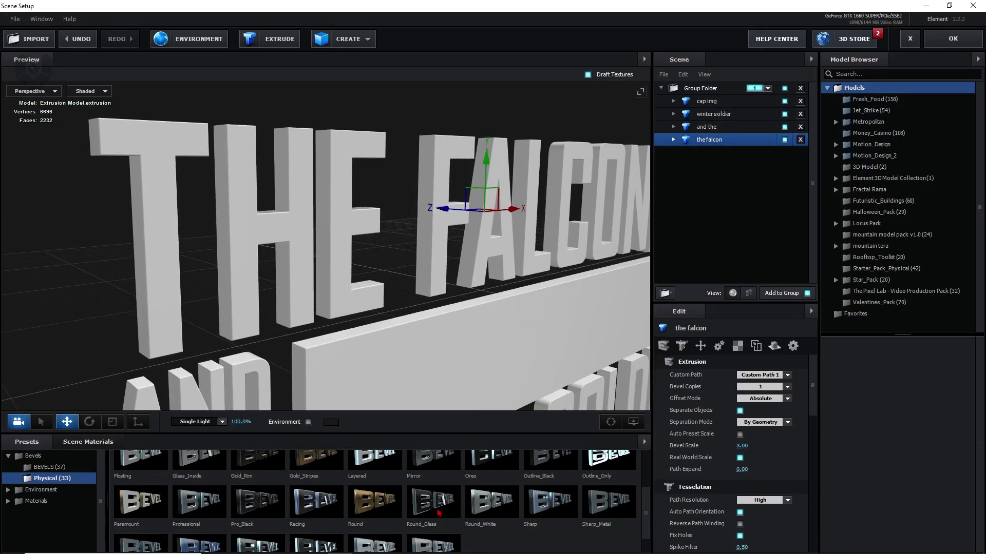
scroll(390, 517, "up", 1)
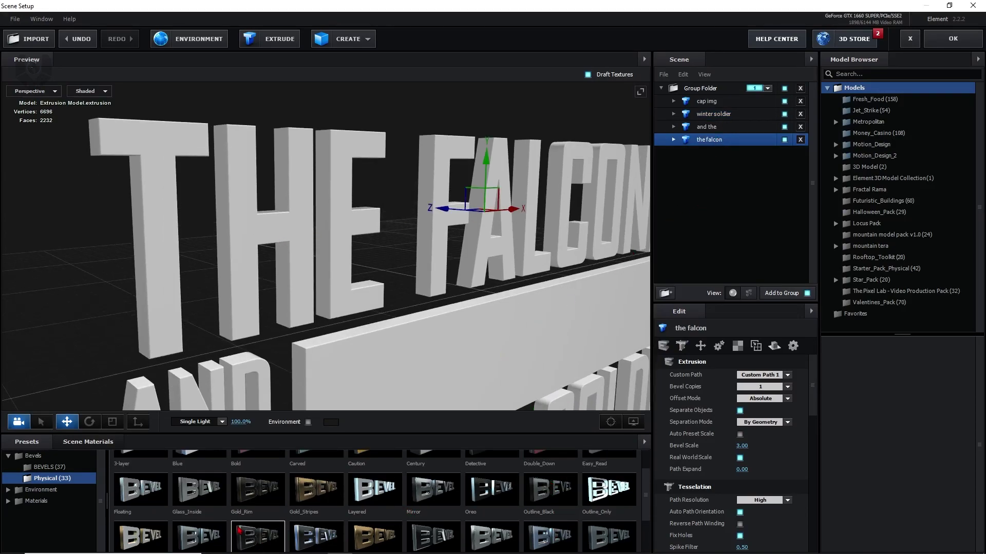
scroll(240, 530, "down", 1)
left_click_drag(259, 511, 328, 261)
Enable the Bevel Outline on the falcon model's Chrome material with an outline width of 0.16
left_click_drag(203, 196, 207, 224)
scroll(191, 187, "up", 4)
mouse_move(191, 187)
left_mouse_down()
mouse_move(251, 202)
mouse_move(192, 198)
left_mouse_up()
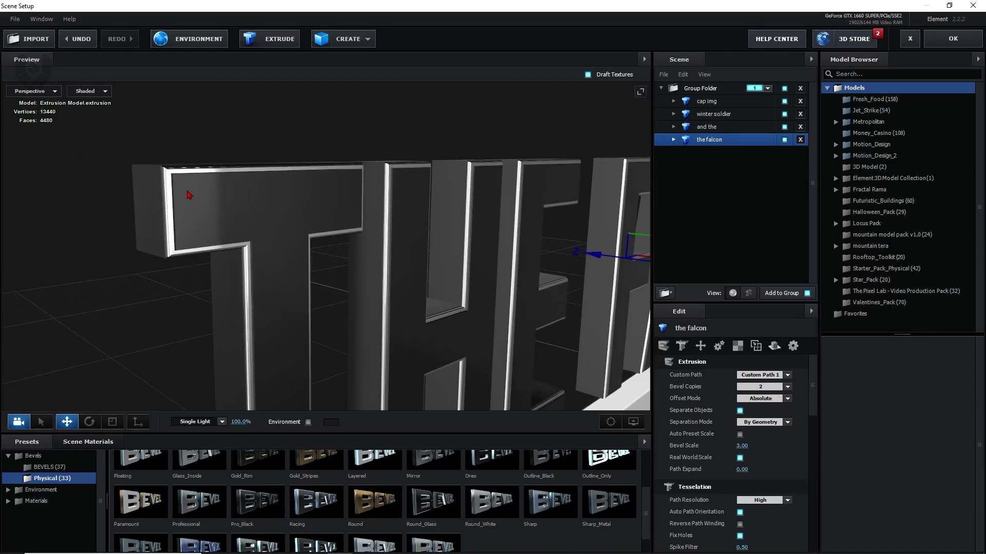
left_click_drag(248, 276, 453, 282)
left_click_drag(341, 190, 297, 220)
scroll(297, 220, "up", 3)
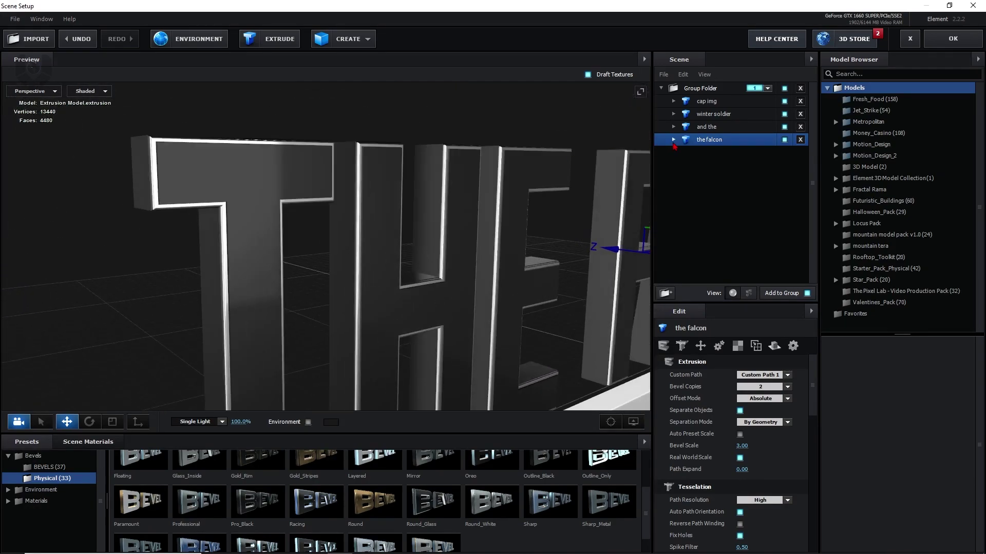
left_click(674, 139)
left_click(711, 167)
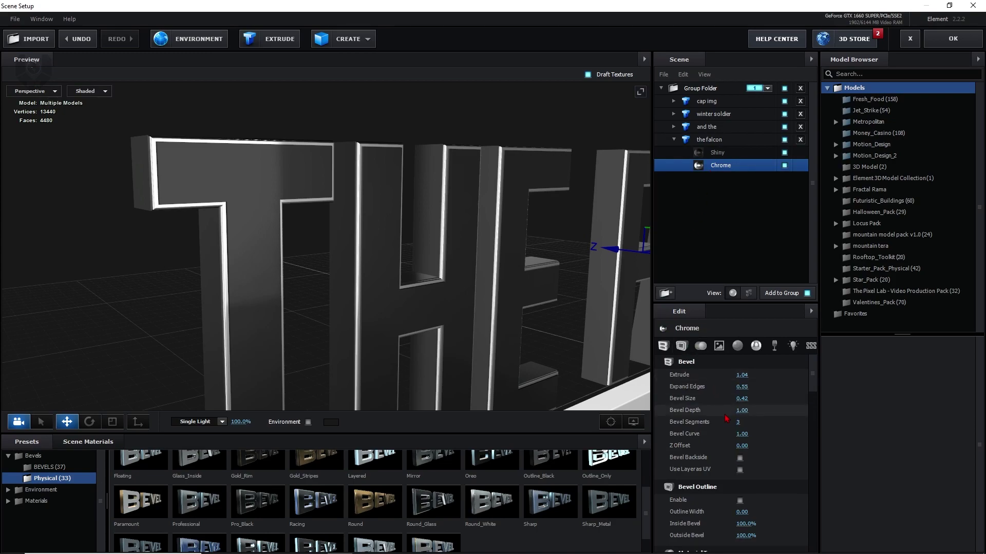
scroll(725, 416, "down", 2)
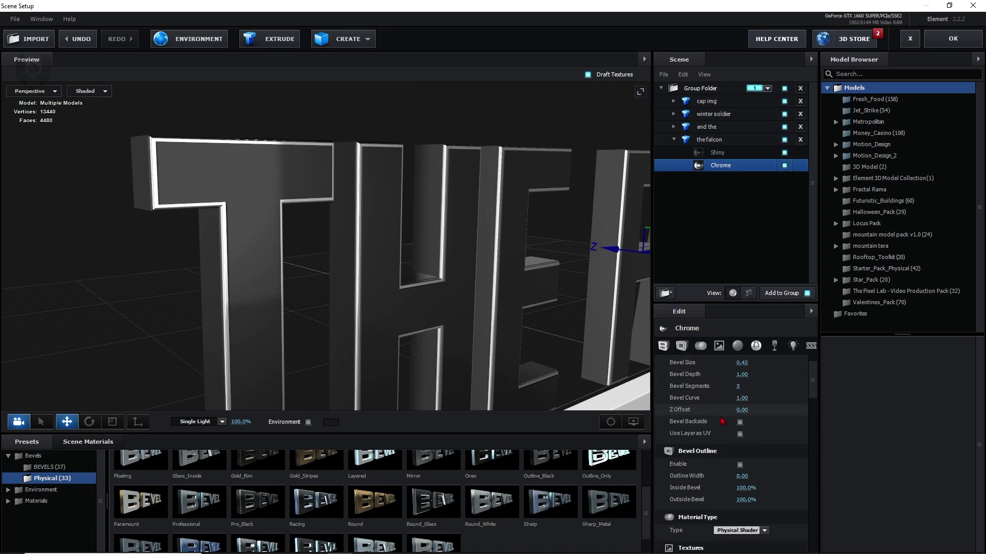
left_click(740, 465)
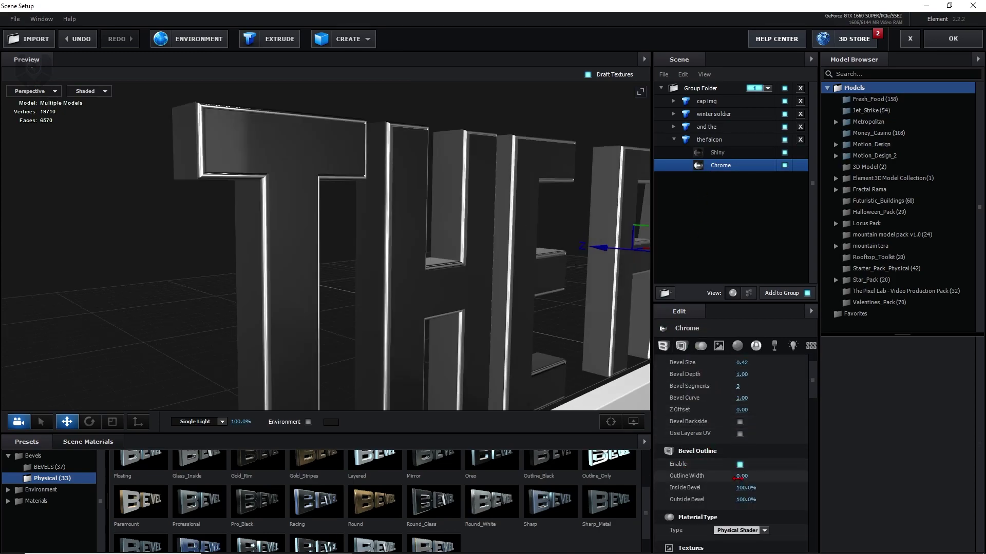
left_click_drag(742, 479, 749, 481)
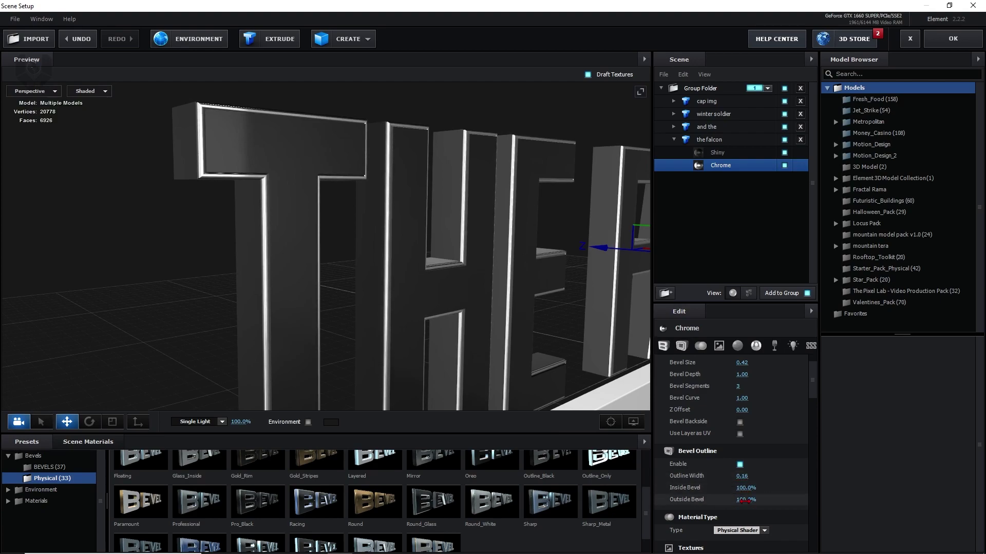
Set the Chrome material's Outside Bevel to 159% and its Z Offset to 0.14
left_click_drag(746, 500, 765, 494)
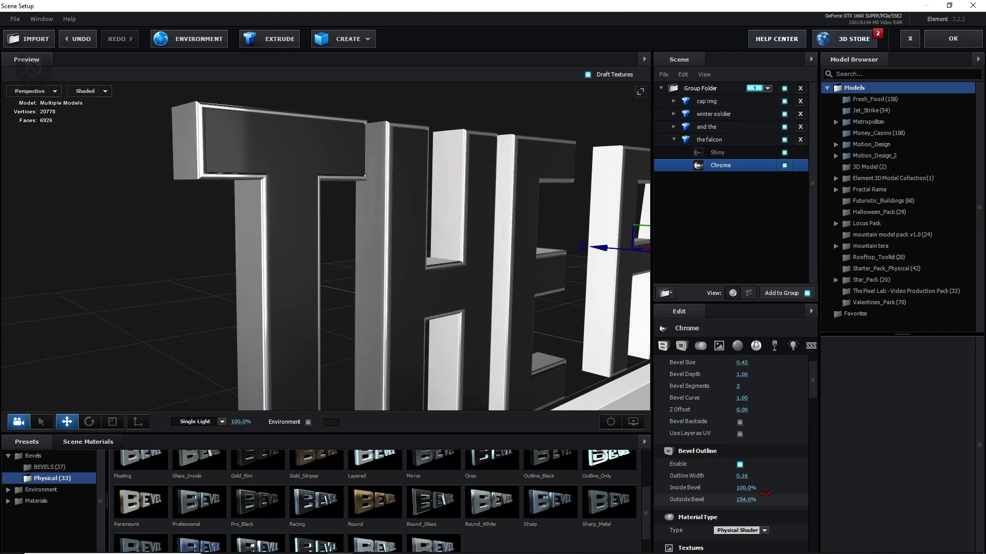
mouse_move(436, 361)
left_mouse_down()
mouse_move(405, 357)
mouse_move(447, 358)
mouse_move(438, 370)
mouse_move(445, 357)
left_mouse_up()
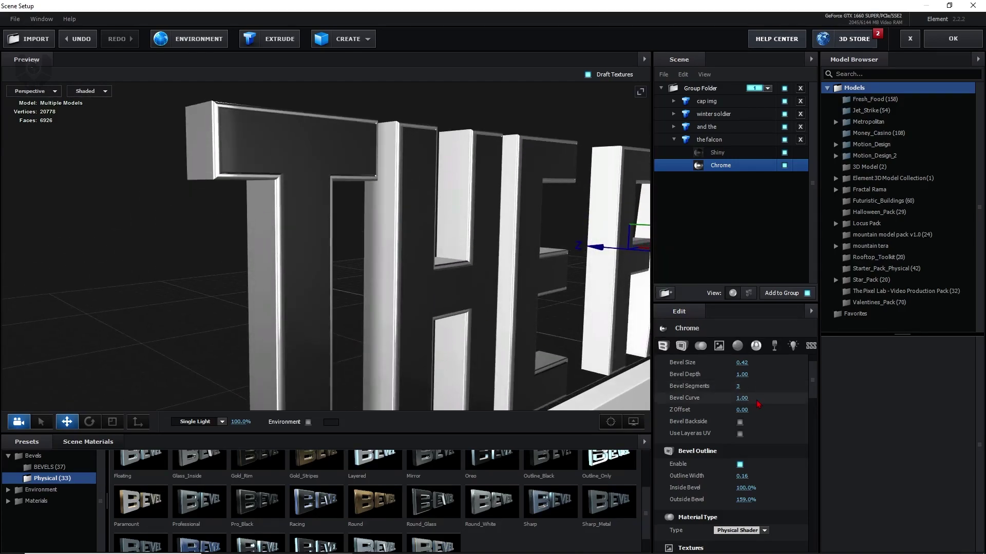
left_click_drag(740, 410, 748, 413)
left_click_drag(590, 368, 594, 355)
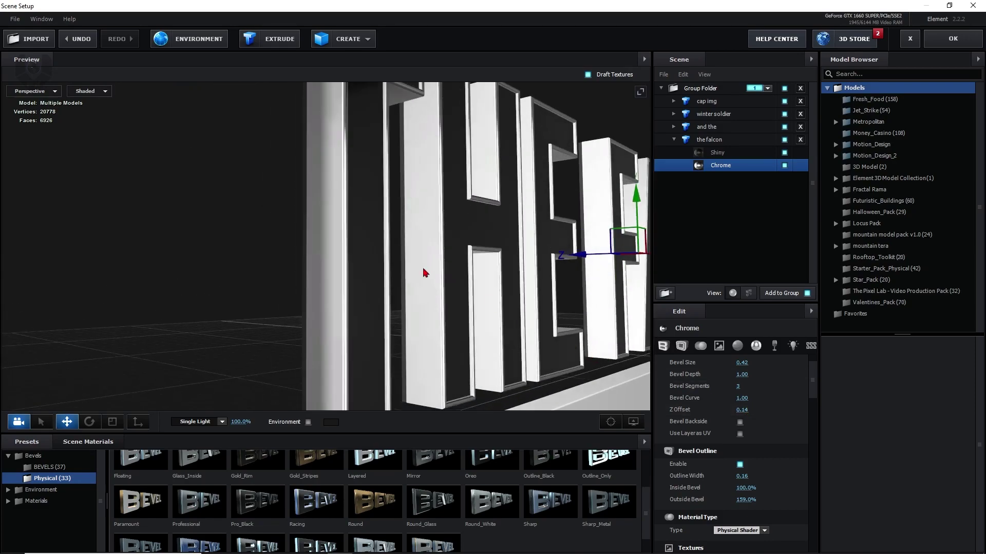
Examine the chrome outline and bevel edges on the THE FALCON letters from several angles and distances
scroll(373, 237, "up", 5)
scroll(380, 237, "down", 5)
left_click_drag(385, 237, 363, 334)
scroll(420, 213, "up", 3)
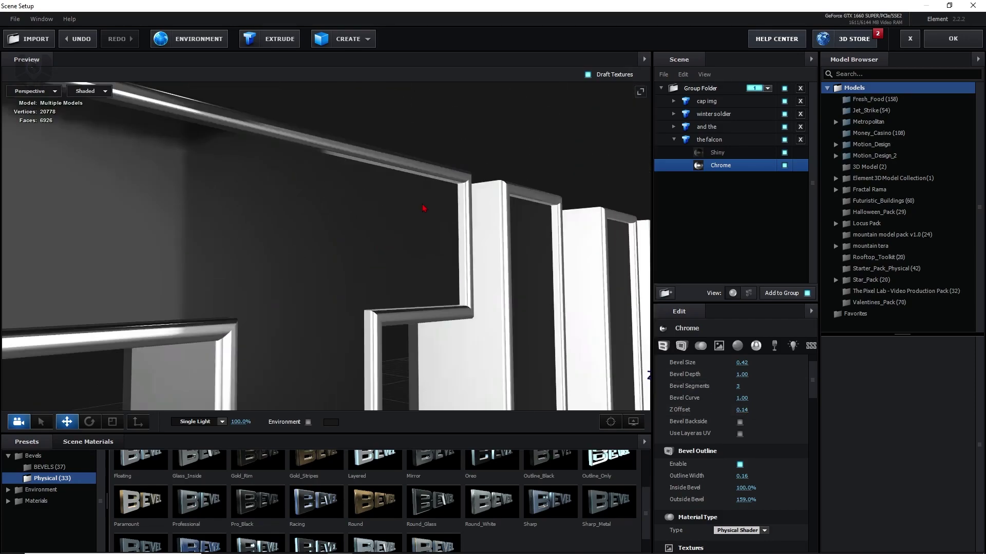
scroll(422, 232, "down", 3)
left_click_drag(356, 276, 357, 245)
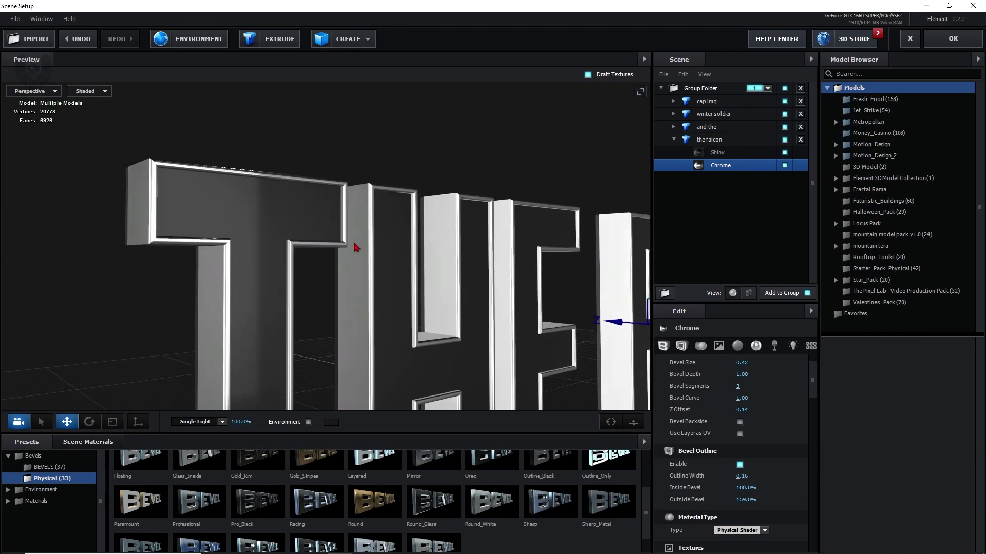
left_click_drag(262, 344, 292, 268)
scroll(272, 223, "down", 3)
scroll(293, 267, "up", 3)
left_click_drag(308, 197, 285, 259)
left_click_drag(374, 303, 471, 222)
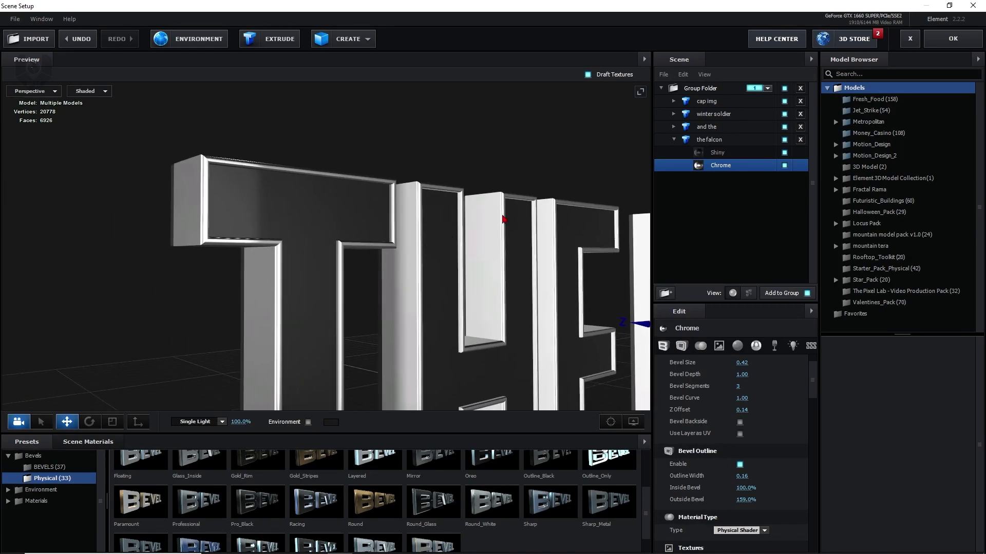
Load scratched5_DIFF as the Diffuse texture of the falcon model's Shiny material
left_click(733, 154)
scroll(673, 391, "down", 6)
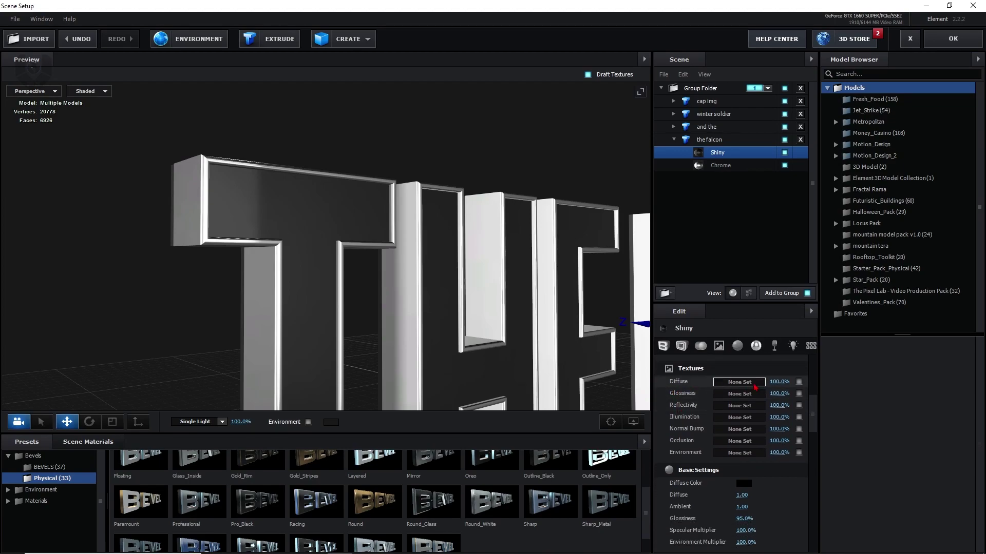
left_click(754, 384)
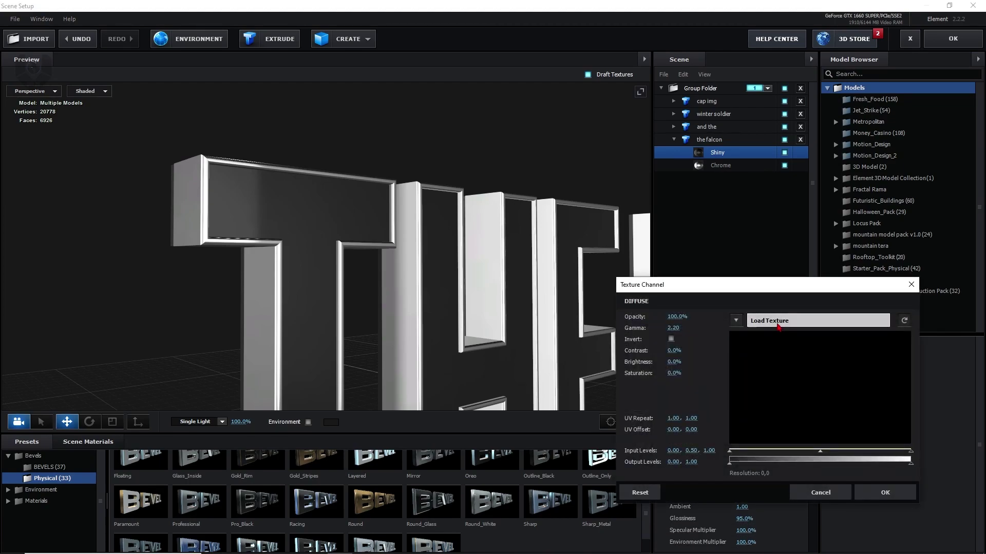
left_click(777, 323)
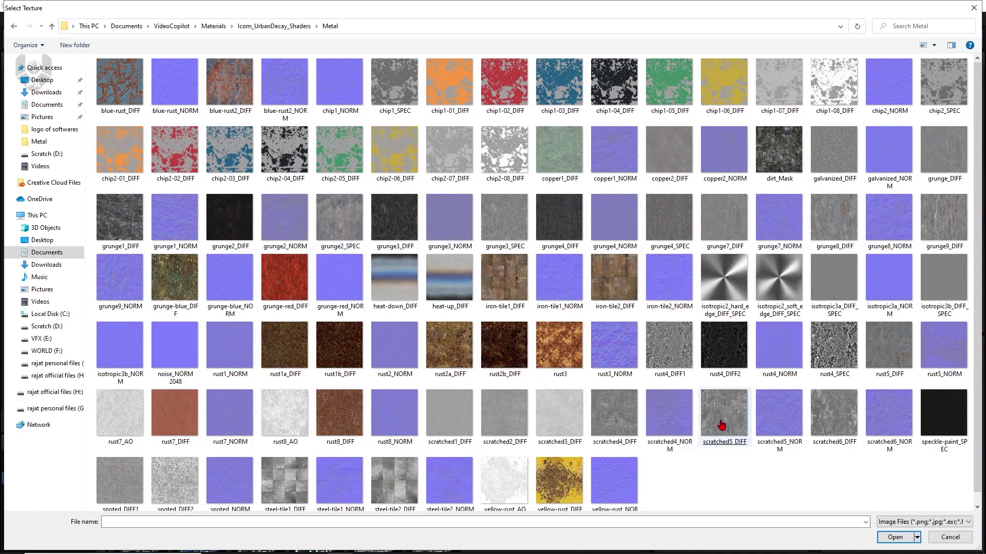
double_click(720, 435)
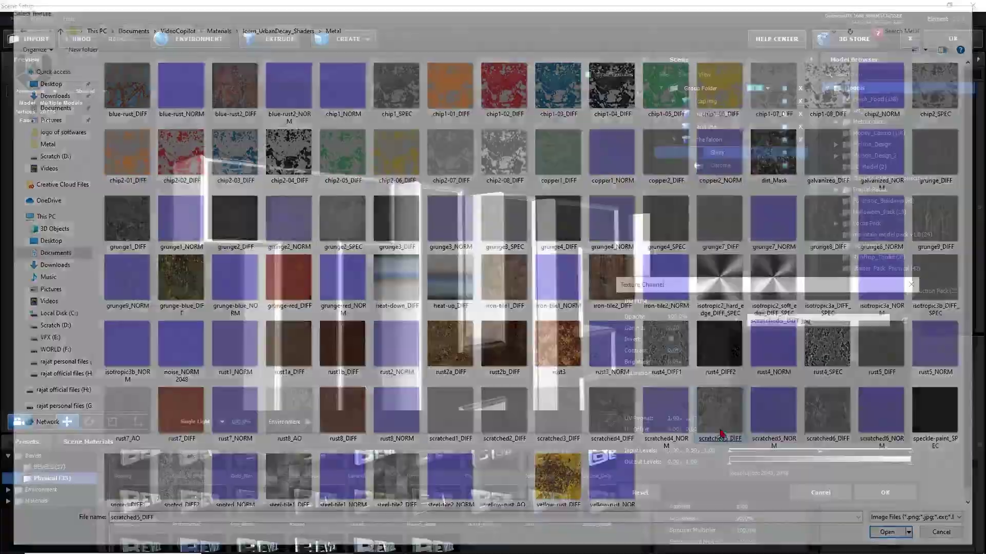
left_click(882, 493)
Set the Shiny material's Diffuse Color to dark gray 5D5D5D and inspect the scratches on the letter faces
left_click_drag(452, 363, 415, 299)
left_click(742, 487)
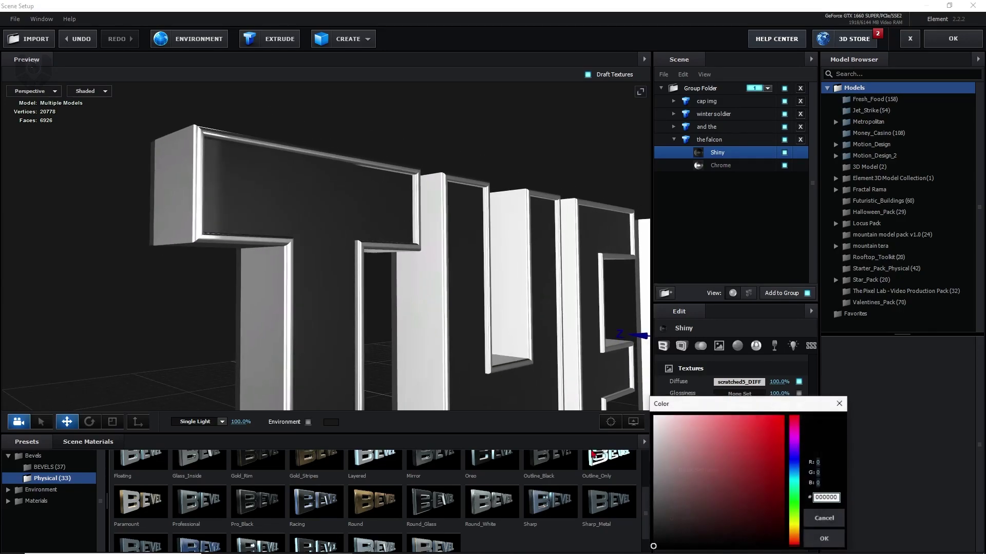
left_click(653, 506)
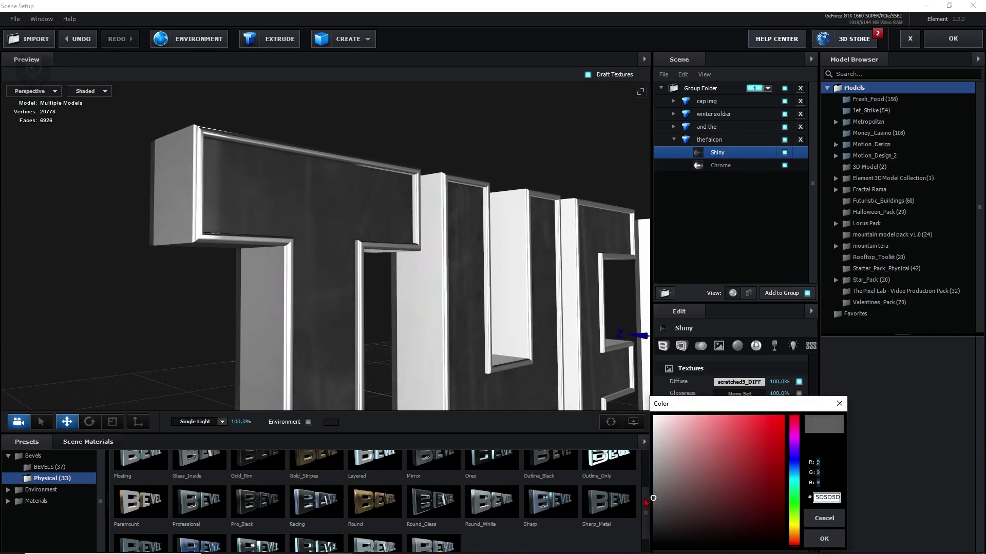
left_click(824, 539)
left_click_drag(488, 345, 399, 263)
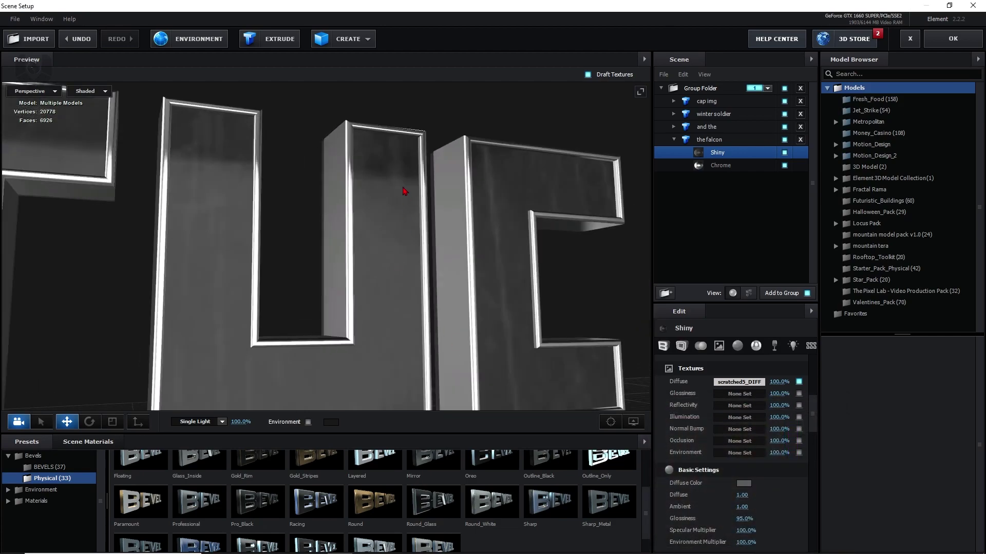
left_click_drag(520, 238, 412, 264)
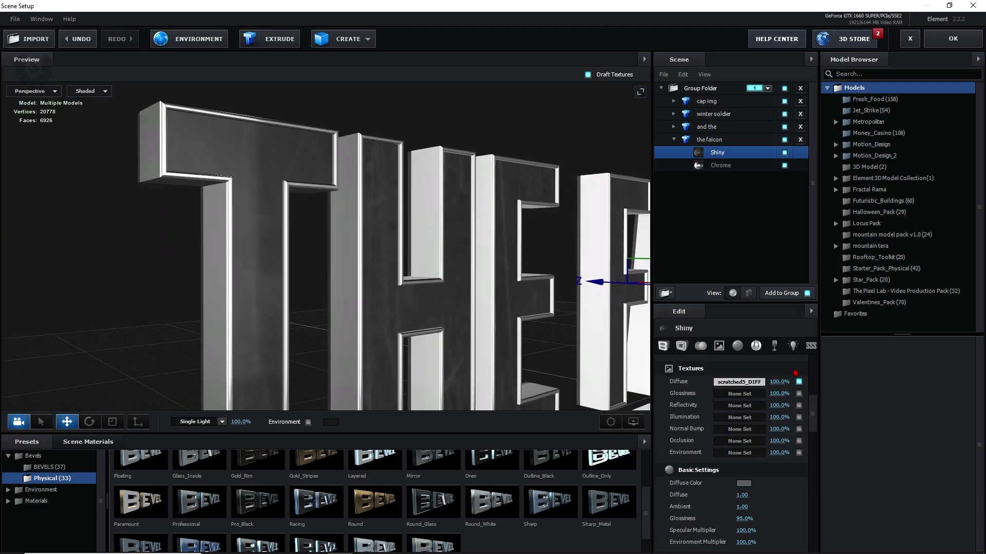
Set the falcon model's UV Repeat to 5.00 in both directions
left_click(717, 147)
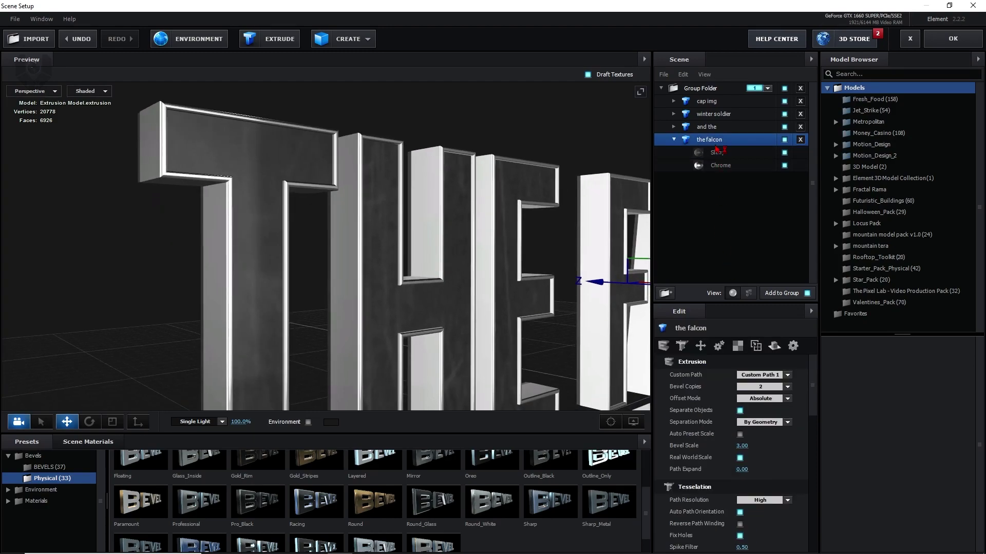
left_click(737, 351)
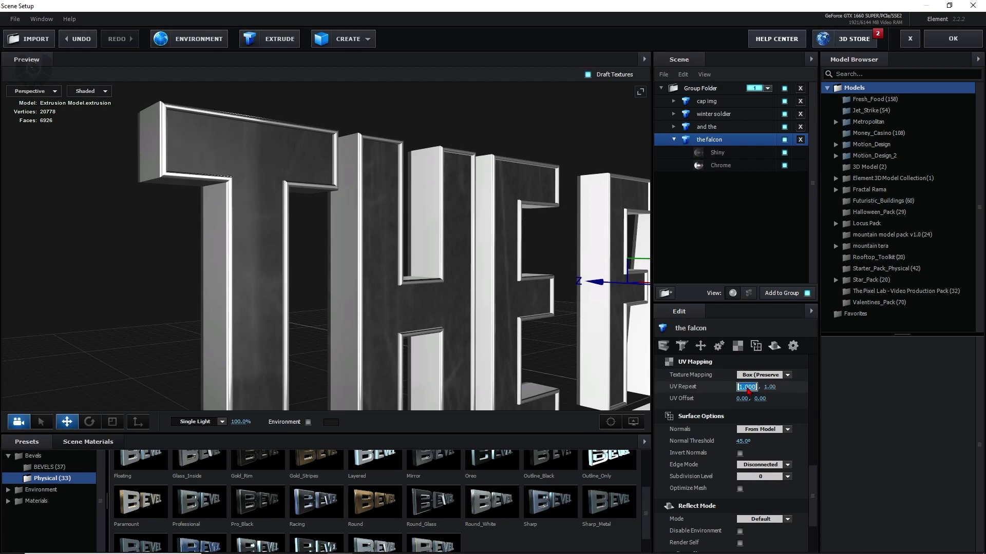
type("5")
key("Tab")
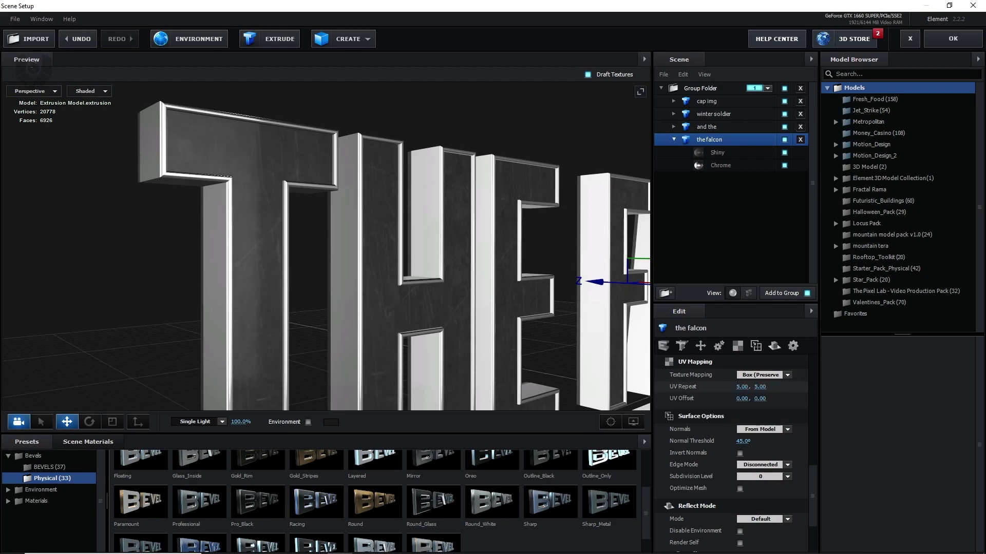
left_click_drag(530, 355, 405, 285)
Lighten the Diffuse Color of the falcon model's Shiny material to a medium gray
left_click(741, 154)
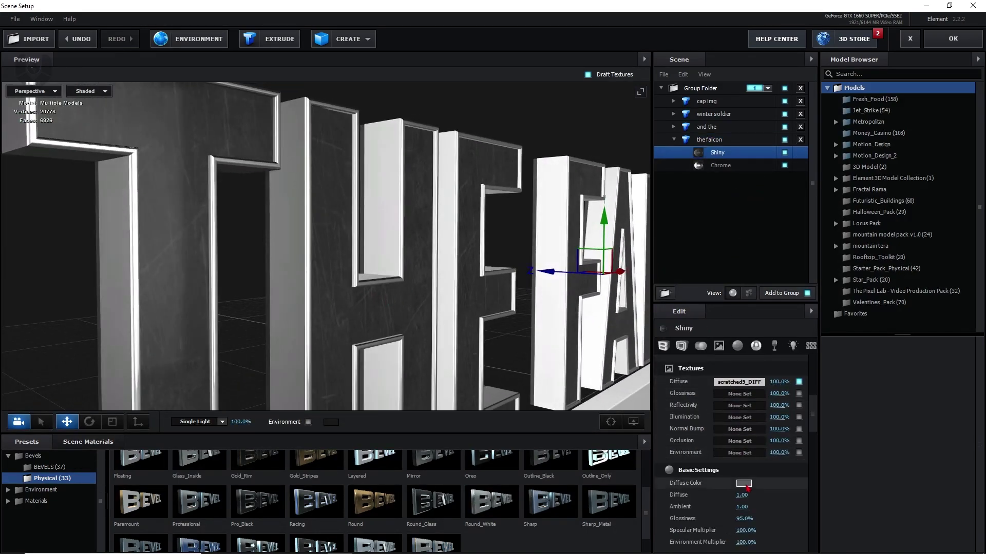
left_click(743, 483)
left_click_drag(655, 498, 646, 473)
left_click(824, 539)
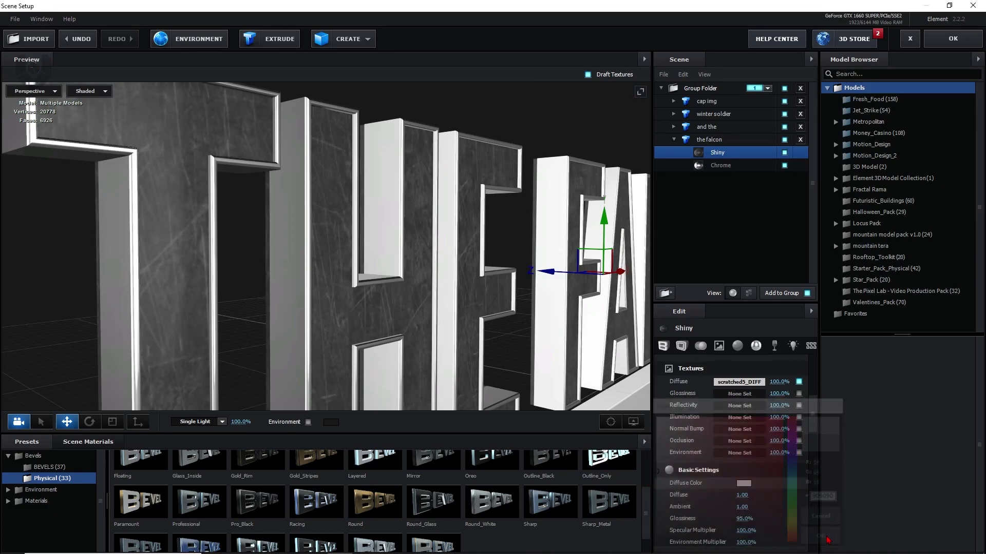
Copy the Shiny material's Diffuse texture into its Glossiness channel and reduce that channel's strength to 11%
right_click(753, 384)
left_click(772, 406)
right_click(739, 394)
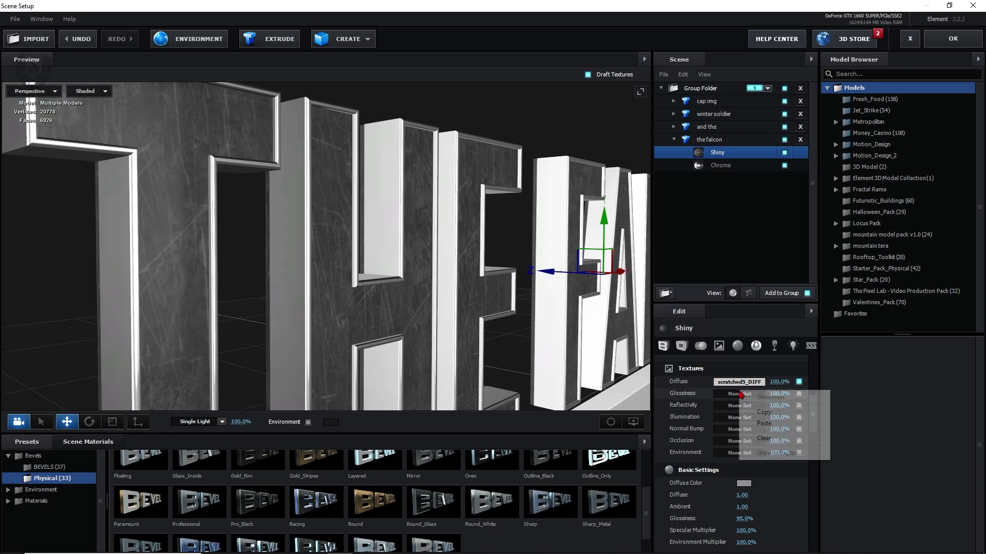
left_click(762, 426)
mouse_move(613, 370)
left_mouse_down()
mouse_move(447, 310)
mouse_move(628, 383)
left_mouse_up()
left_click_drag(769, 397, 739, 397)
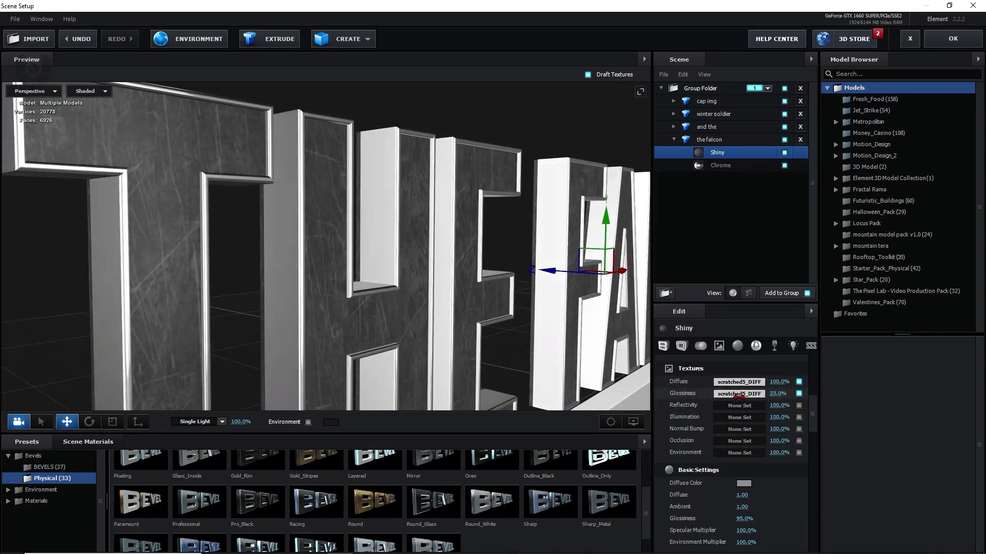
Load scratched5_NORM as the Normal Bump texture of the Shiny material
scroll(318, 185, "down", 5)
left_click_drag(358, 218, 402, 267)
scroll(402, 268, "up", 5)
scroll(684, 456, "up", 2)
scroll(684, 455, "down", 1)
left_click(743, 469)
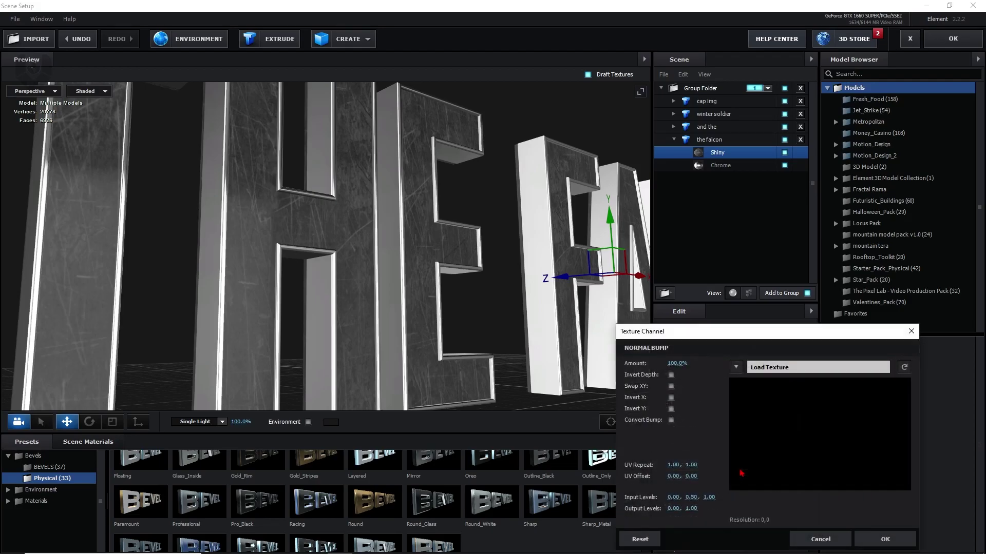
left_click(787, 368)
left_click(780, 452)
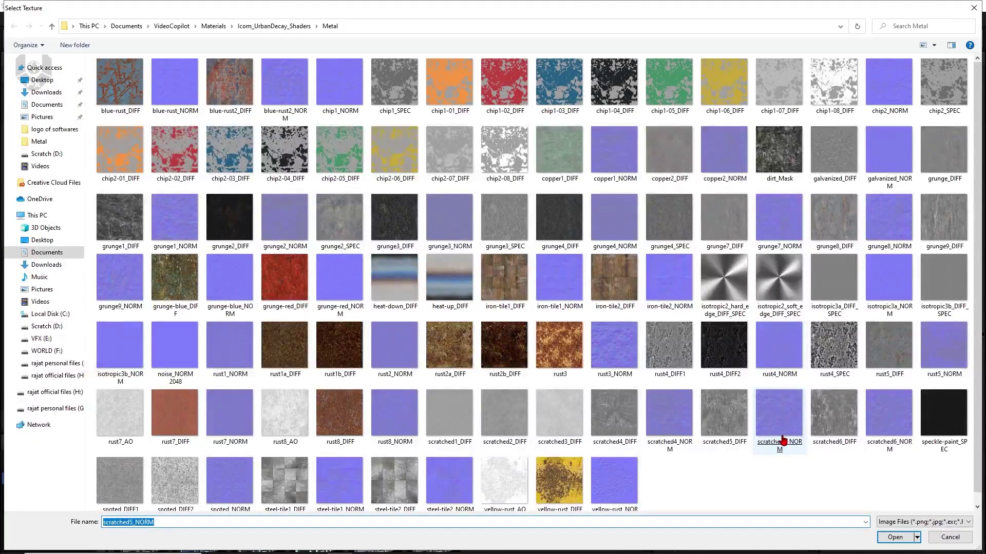
double_click(783, 440)
left_click(883, 538)
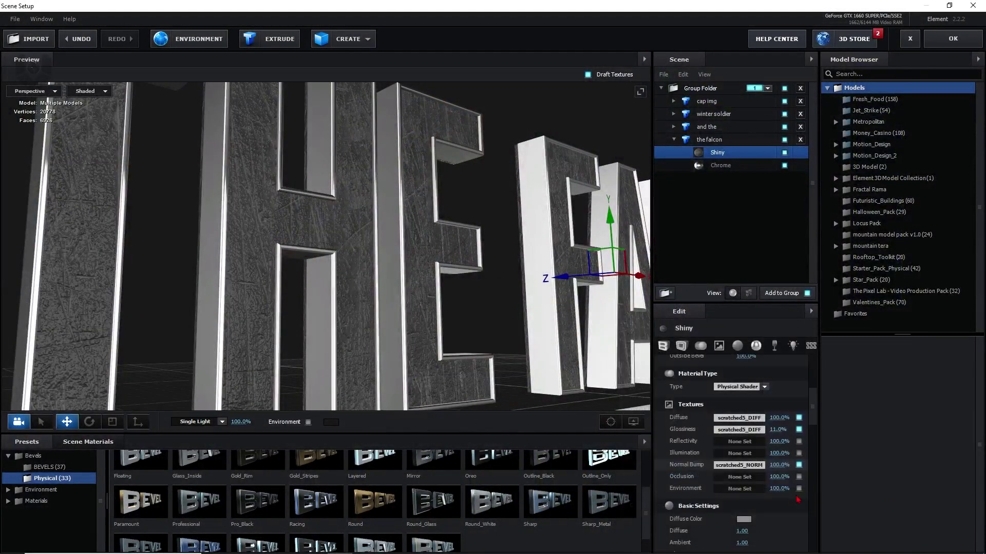
Set the Shiny material's Normal Bump strength to -6%, checking the surface relief on the letters
scroll(326, 293, "down", 5)
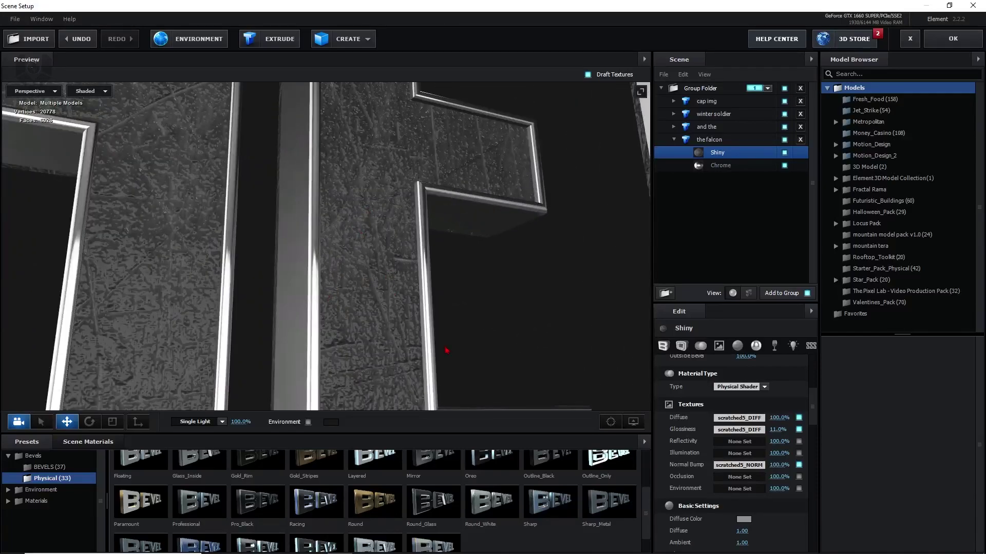
left_click_drag(779, 465, 728, 471)
scroll(484, 292, "down", 5)
left_click_drag(398, 294, 392, 335)
scroll(344, 304, "down", 4)
scroll(368, 309, "up", 4)
scroll(354, 312, "up", 2)
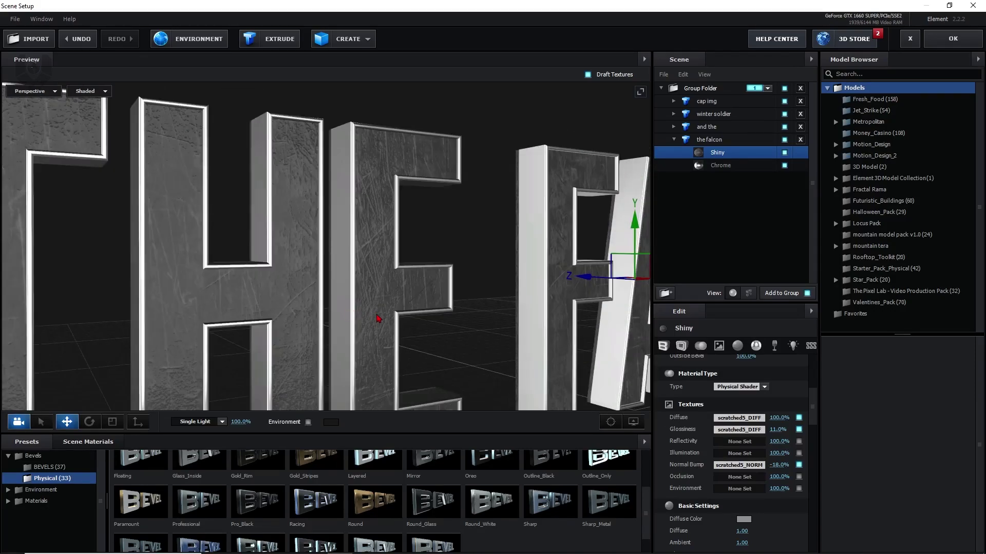
scroll(377, 315, "up", 2)
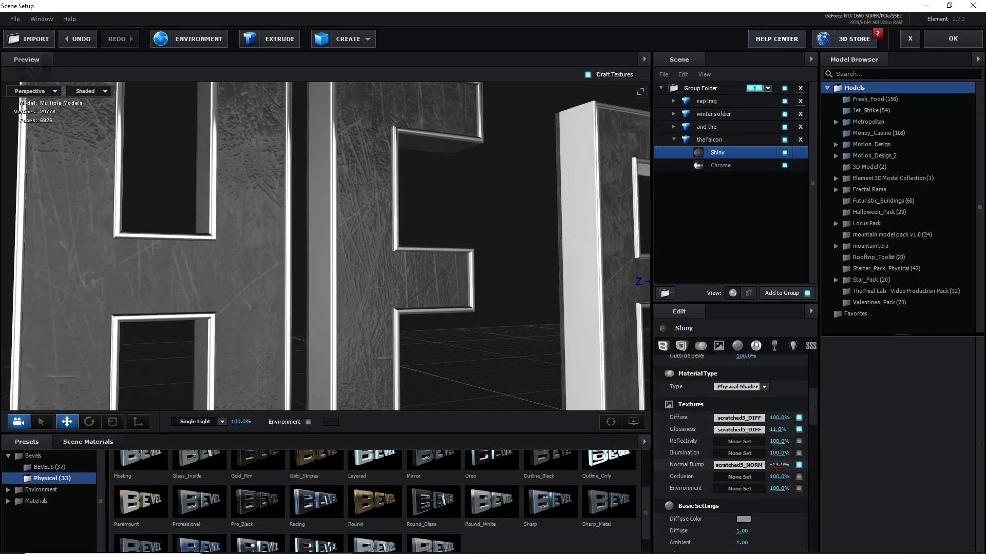
Set the Shiny material's Glossiness to 81% and adjust its Reflectivity Intensity
scroll(776, 470, "down", 3)
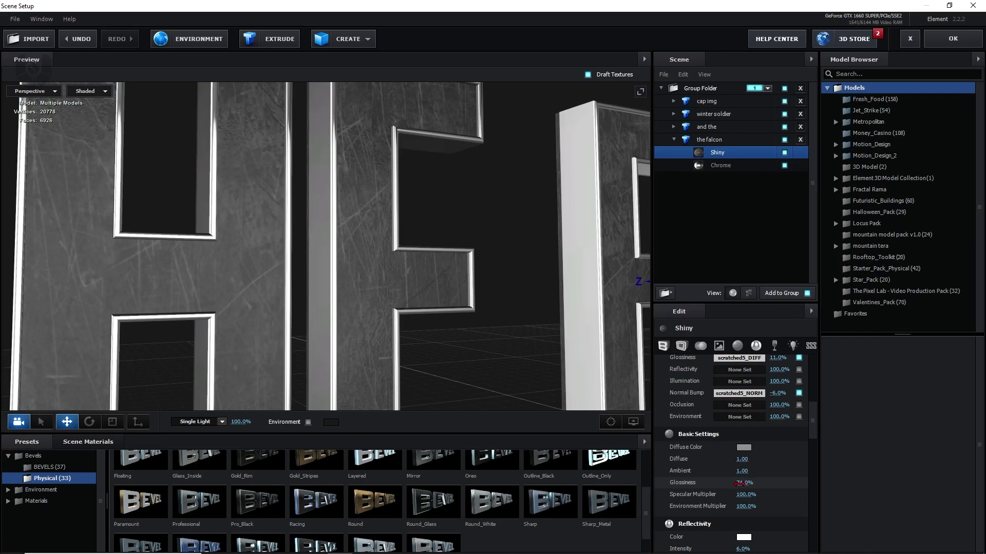
scroll(741, 482, "down", 1)
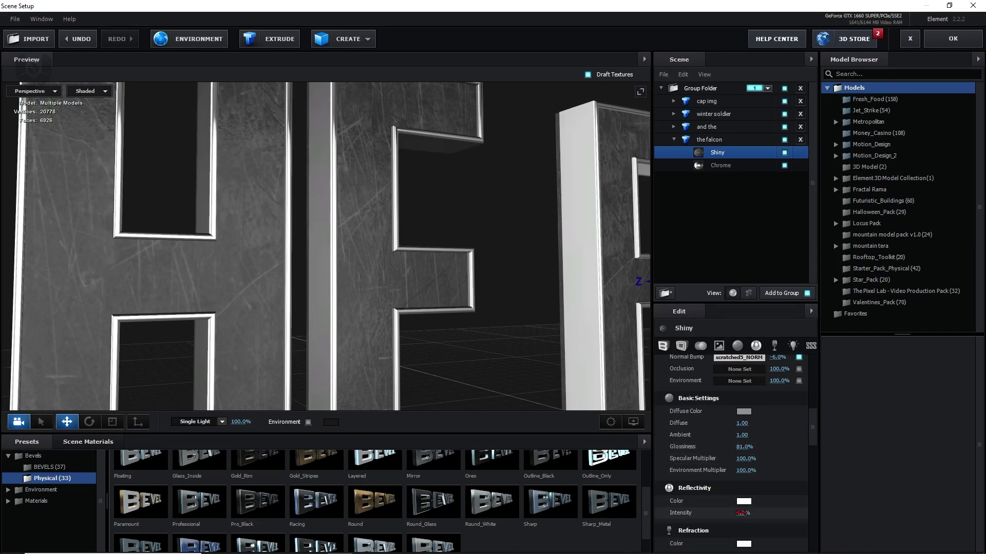
left_click_drag(741, 513, 737, 512)
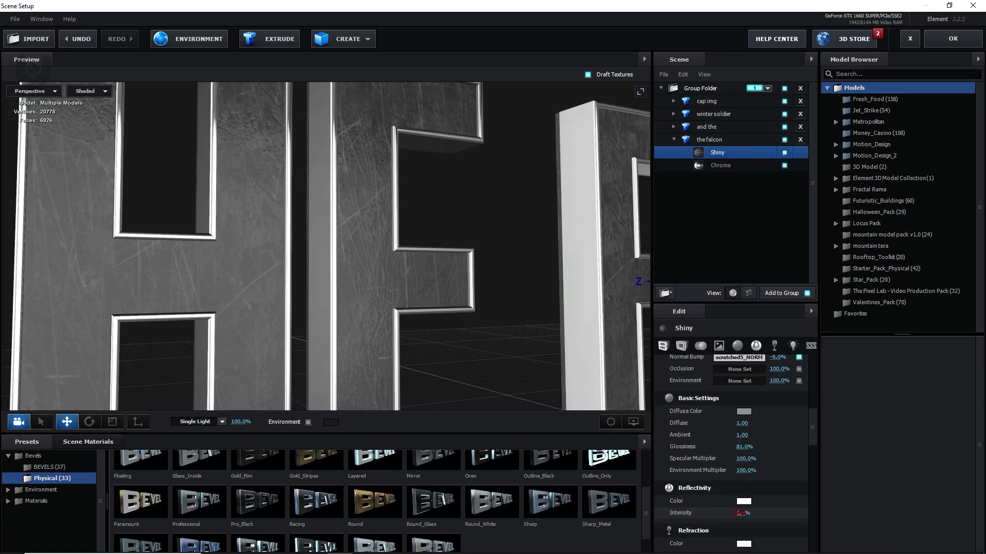
scroll(289, 188, "down", 3)
left_click_drag(276, 234, 358, 251)
Set the Glossiness of the falcon model's Chrome material to 60%
left_click(757, 165)
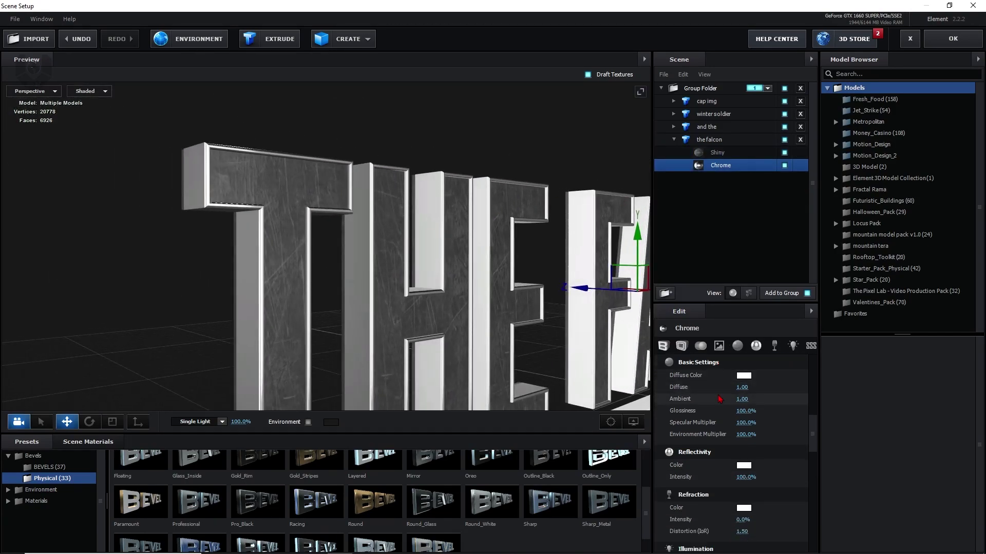
left_click_drag(745, 411, 730, 416)
mouse_move(483, 296)
left_mouse_down()
mouse_move(475, 295)
mouse_move(494, 308)
mouse_move(484, 300)
left_mouse_up()
scroll(483, 298, "down", 3)
scroll(484, 295, "up", 5)
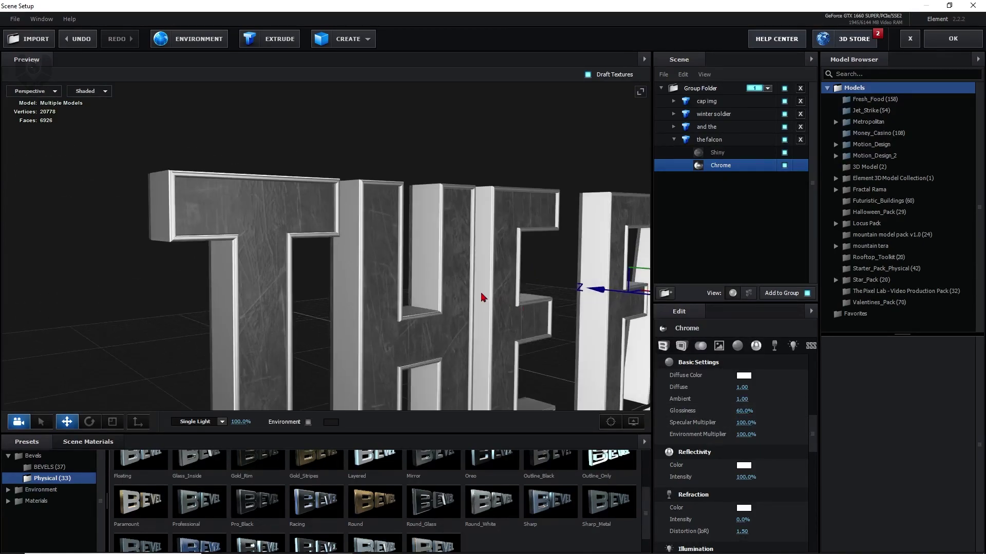
Set the Chrome material's Diffuse Color to light gray C9C9C9
left_click(744, 375)
left_click_drag(656, 348, 638, 358)
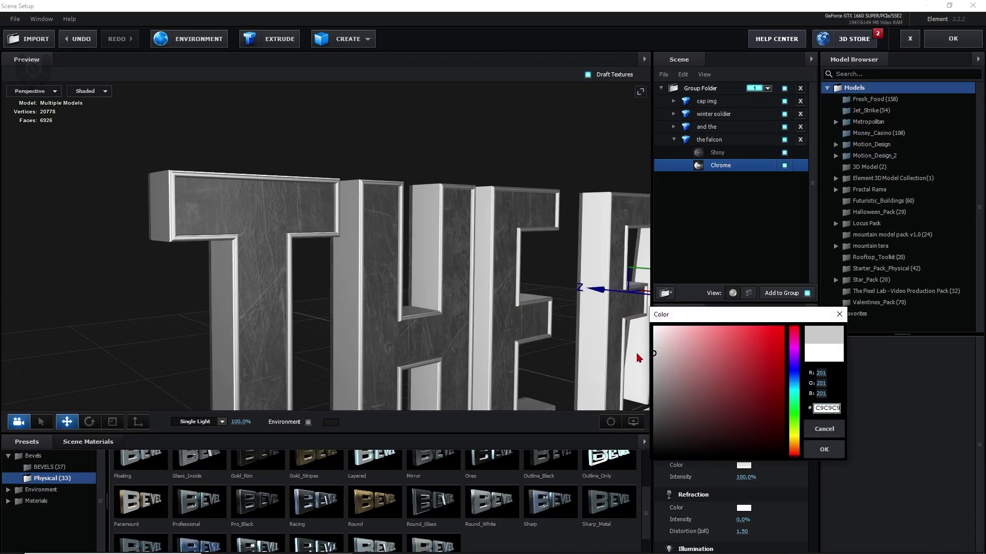
left_click(824, 450)
Copy the bevel from the falcon model and paste it onto the winter soldier model
scroll(390, 298, "down", 6)
left_click(382, 297)
scroll(381, 303, "down", 2)
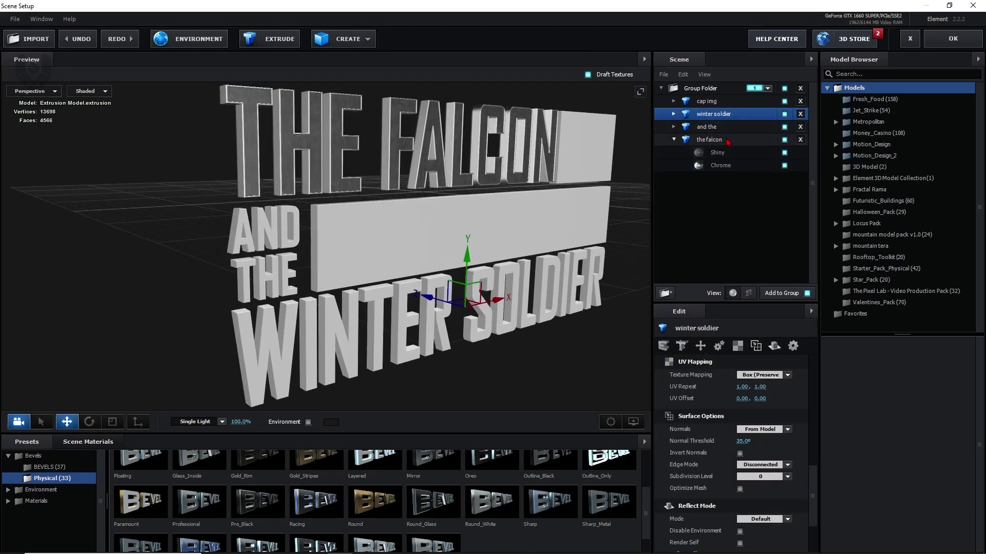
left_click(709, 140)
right_click(709, 145)
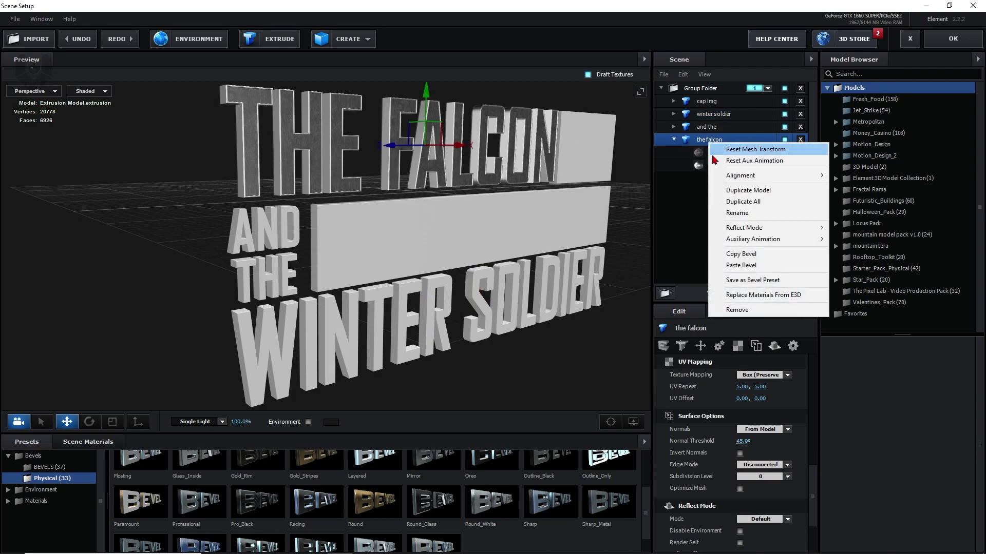
left_click(741, 255)
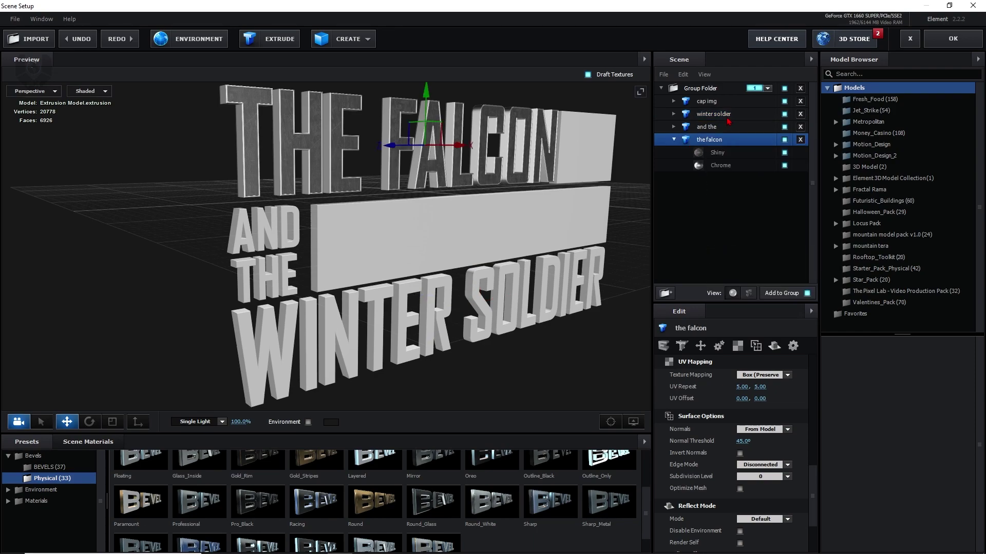
right_click(724, 115)
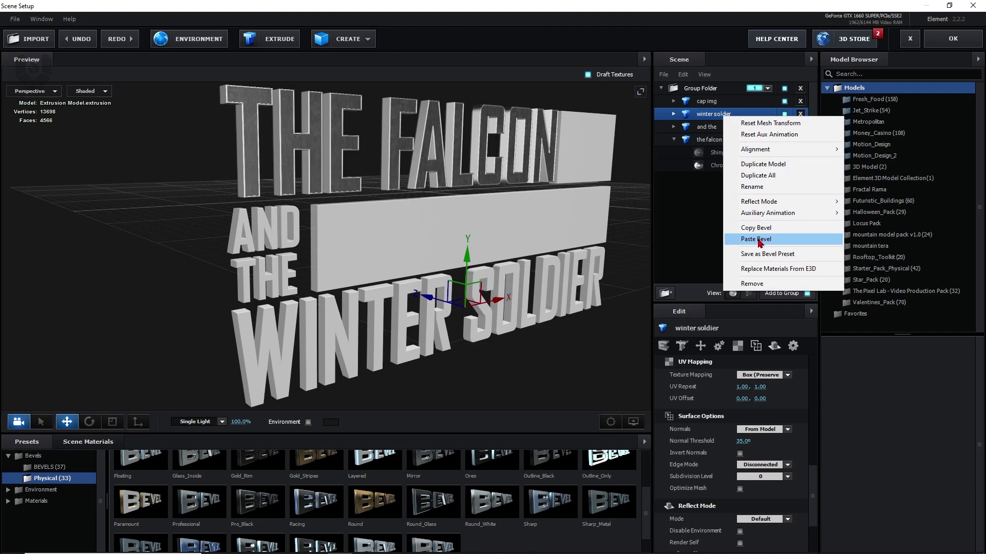
left_click(757, 239)
scroll(331, 319, "up", 5)
left_click_drag(331, 320, 305, 287)
scroll(305, 288, "down", 3)
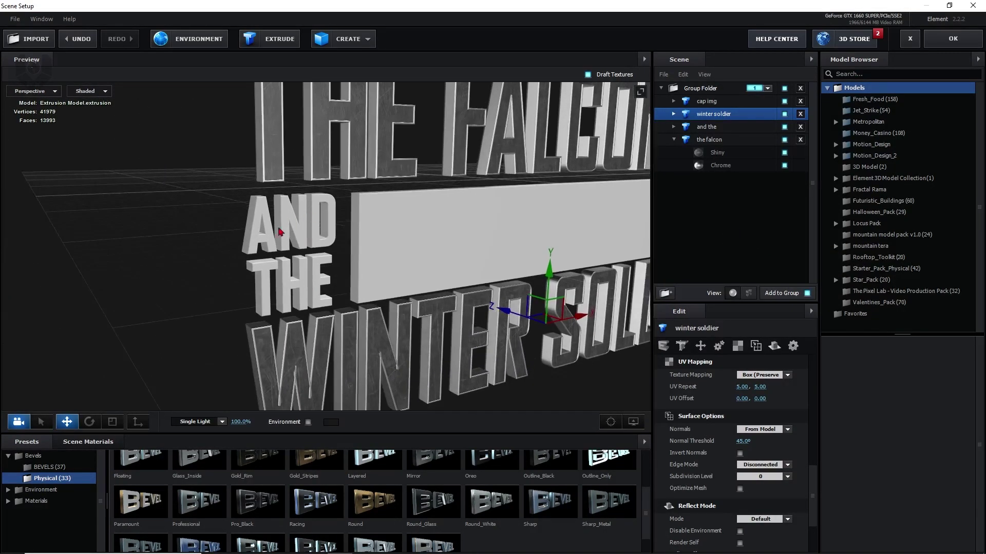
Paste the copied bevel onto the "and the" model and expand its list of materials
left_click(714, 129)
right_click(712, 128)
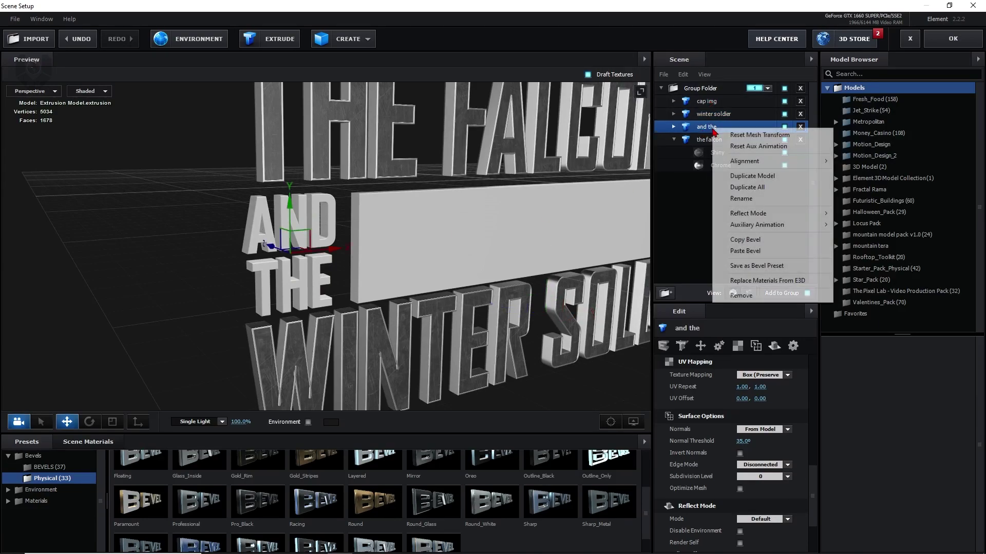
left_click(748, 252)
scroll(285, 277, "up", 4)
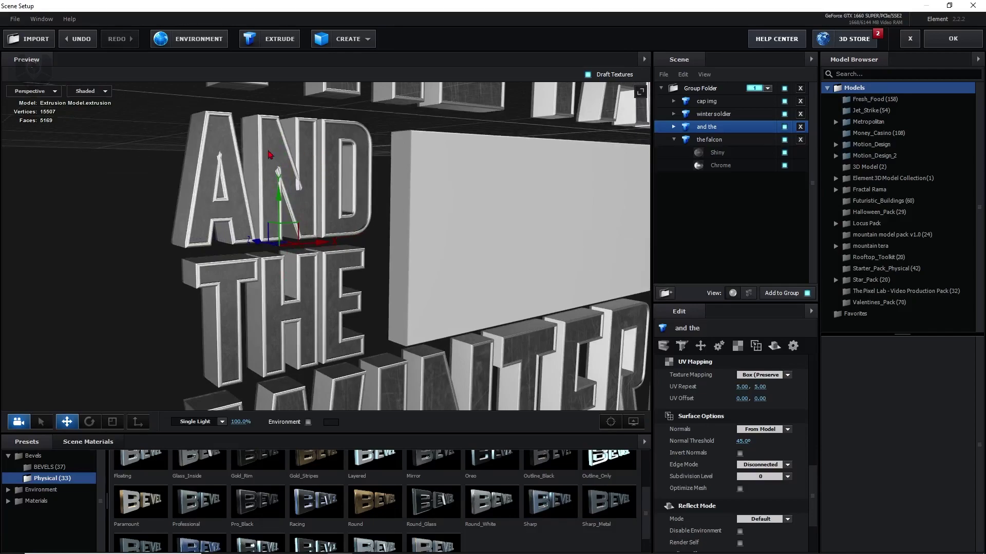
left_click(674, 127)
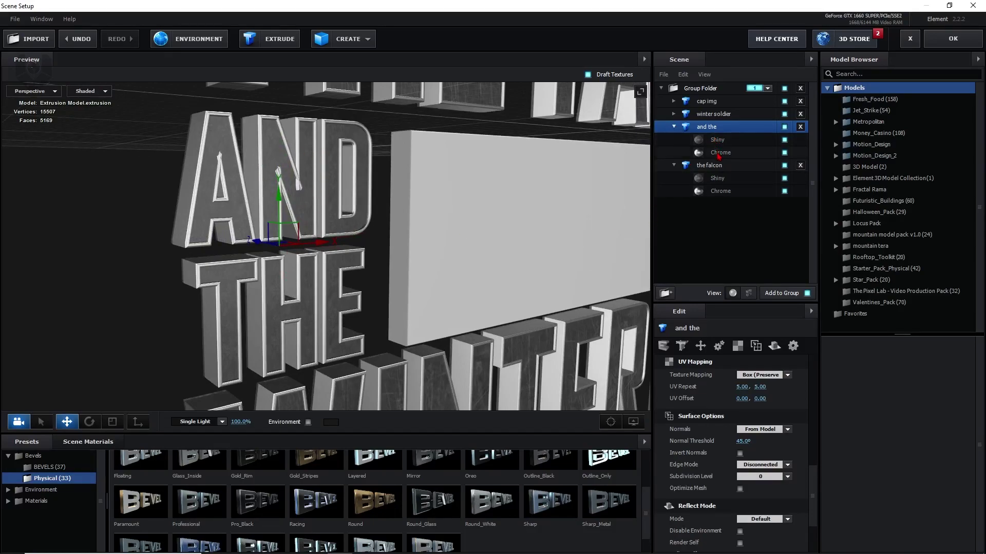
Set the Diffuse Color of the "and the" model's Shiny material to a dark red
left_click(724, 140)
left_click(743, 375)
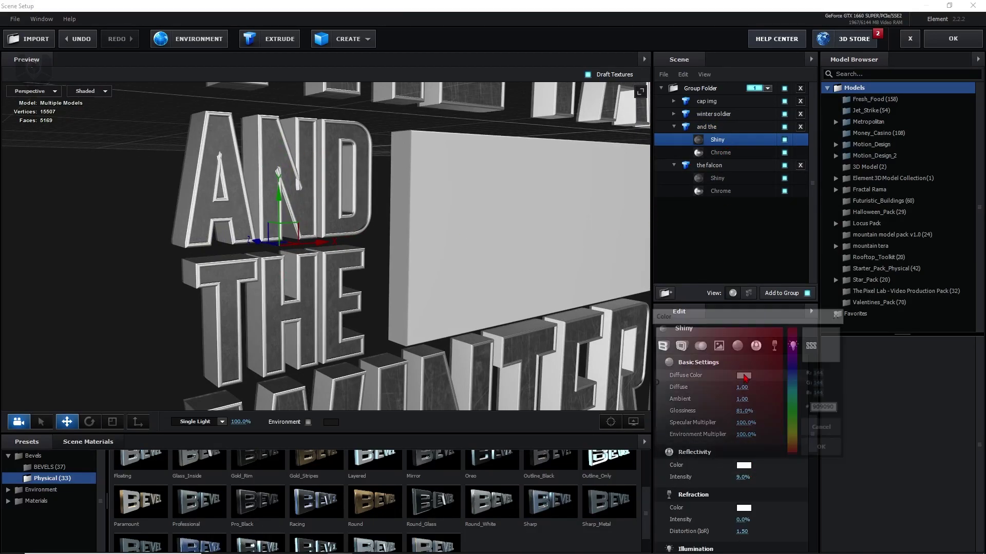
mouse_move(667, 404)
left_mouse_down()
mouse_move(793, 393)
mouse_move(788, 413)
mouse_move(822, 382)
left_mouse_up()
mouse_move(794, 451)
left_mouse_down()
mouse_move(795, 436)
mouse_move(804, 458)
left_mouse_up()
left_click(825, 450)
left_click_drag(452, 301, 369, 335)
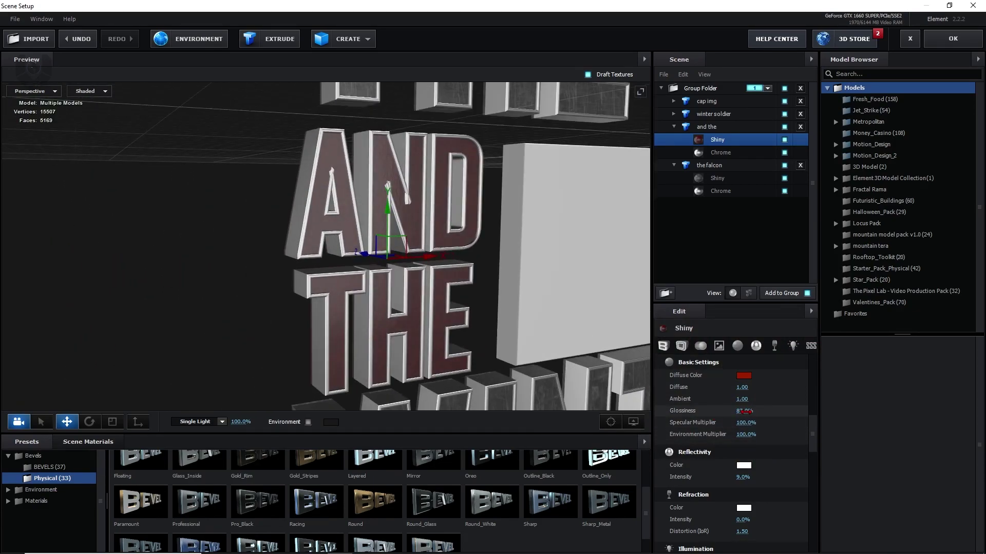
Set the "and the" Shiny material's Glossiness to 69% and its Diffuse value to 1.64
left_click_drag(747, 411, 740, 412)
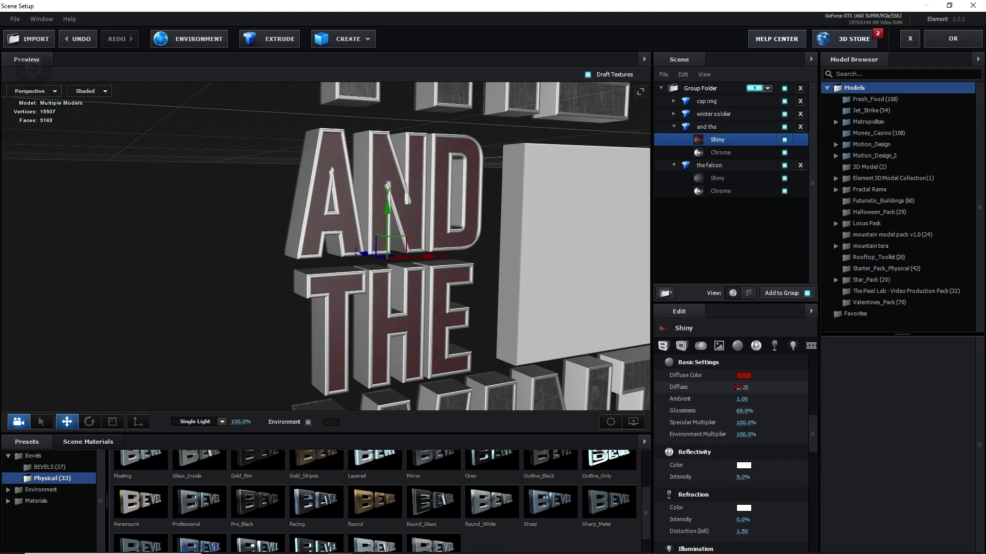
left_click_drag(774, 390, 774, 390)
mouse_move(538, 367)
left_mouse_down()
mouse_move(509, 369)
mouse_move(534, 371)
left_mouse_up()
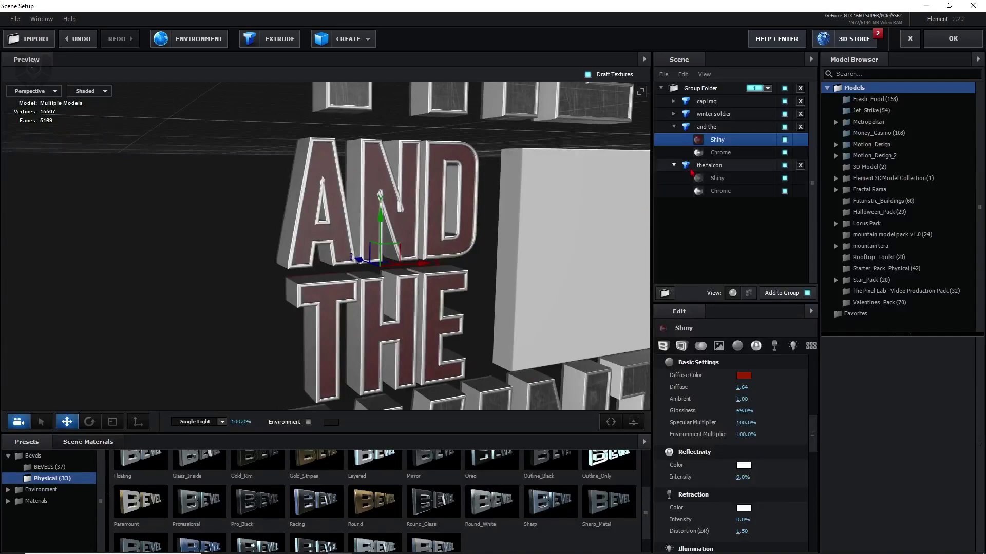
Check the bevel and outline settings of the "and the" model's Chrome material and examine the whole title
left_click(720, 153)
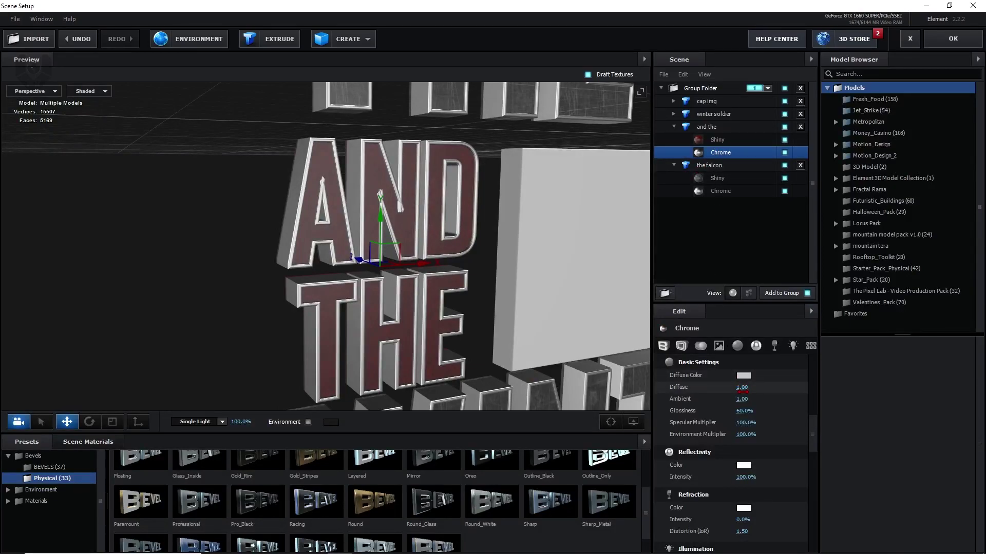
scroll(729, 395, "up", 6)
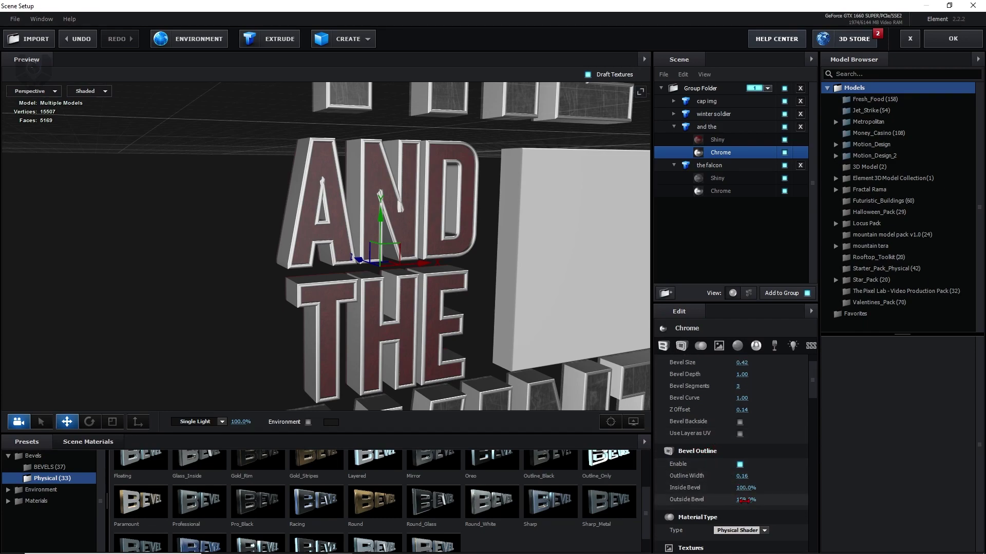
left_click_drag(482, 354, 398, 290)
mouse_move(516, 311)
left_mouse_down()
mouse_move(546, 308)
mouse_move(529, 311)
left_mouse_up()
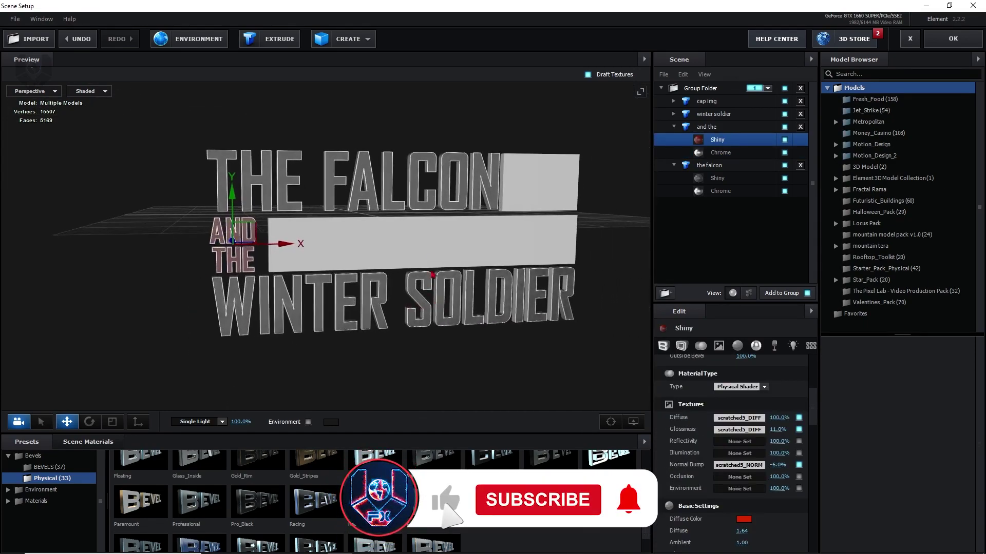
scroll(434, 270, "up", 5)
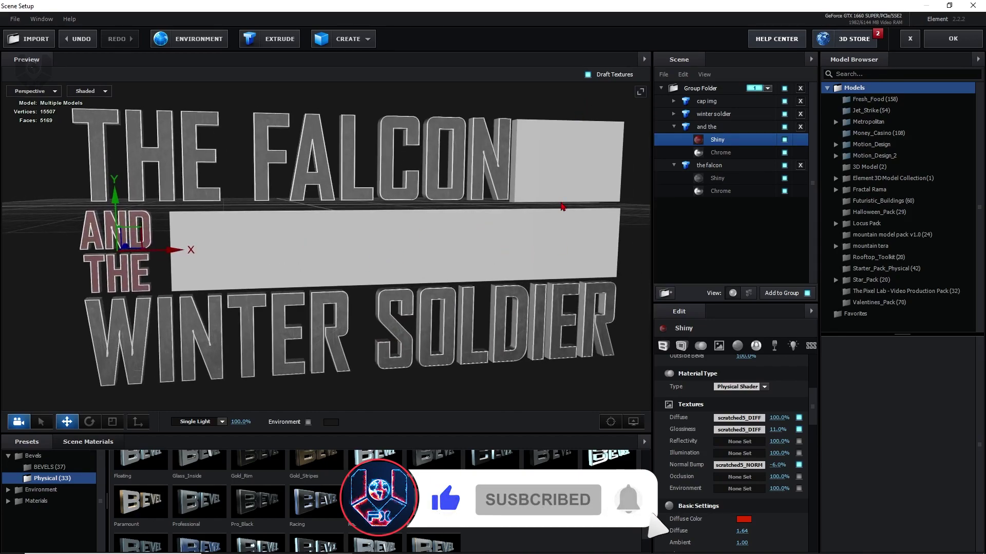
left_click_drag(562, 207, 566, 237)
Assign Custom Layer 1 (cap.png) as the Diffuse texture of the cap img model's Bevel 1 material
left_click(674, 127)
left_click(704, 127)
double_click(715, 102)
left_click(722, 115)
scroll(732, 409, "up", 5)
scroll(733, 427, "down", 5)
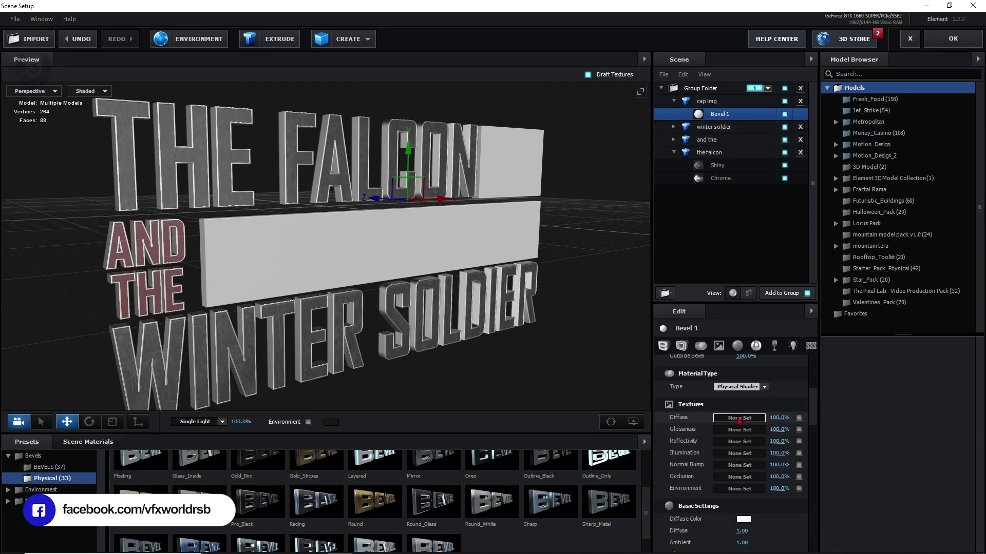
left_click(739, 418)
left_click(738, 356)
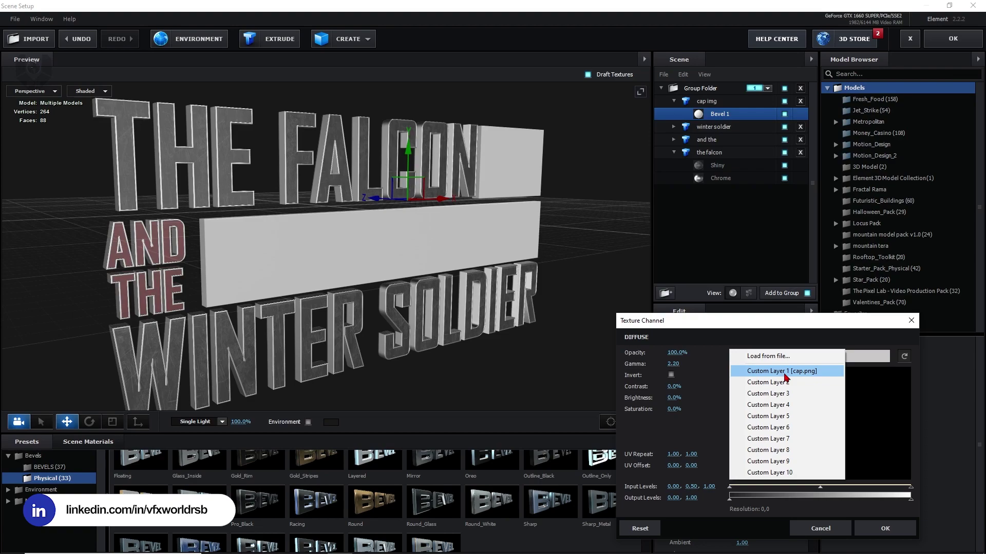
left_click(741, 374)
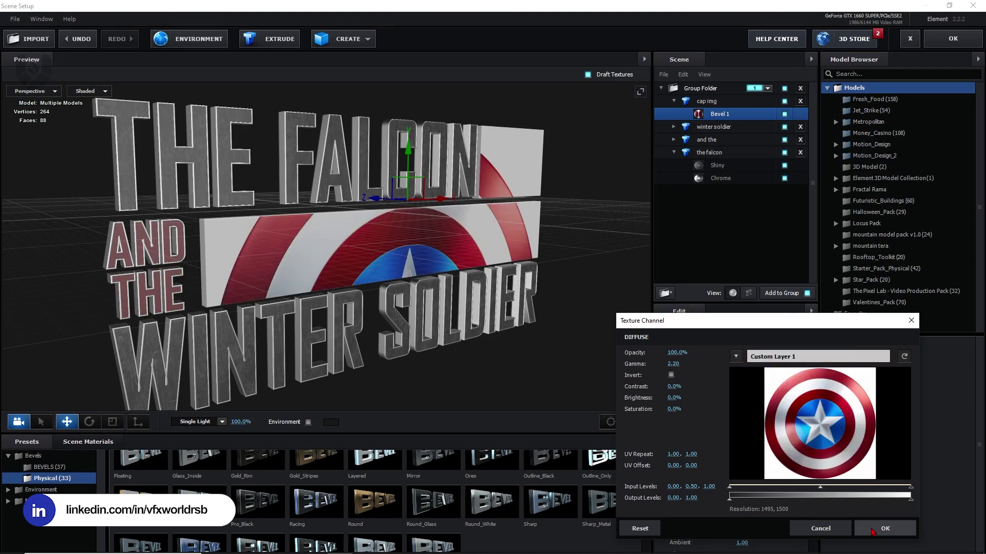
left_click(873, 532)
Change the cap img model's Texture Mapping to Plane XY
scroll(430, 285, "down", 3)
left_click_drag(436, 286, 409, 283)
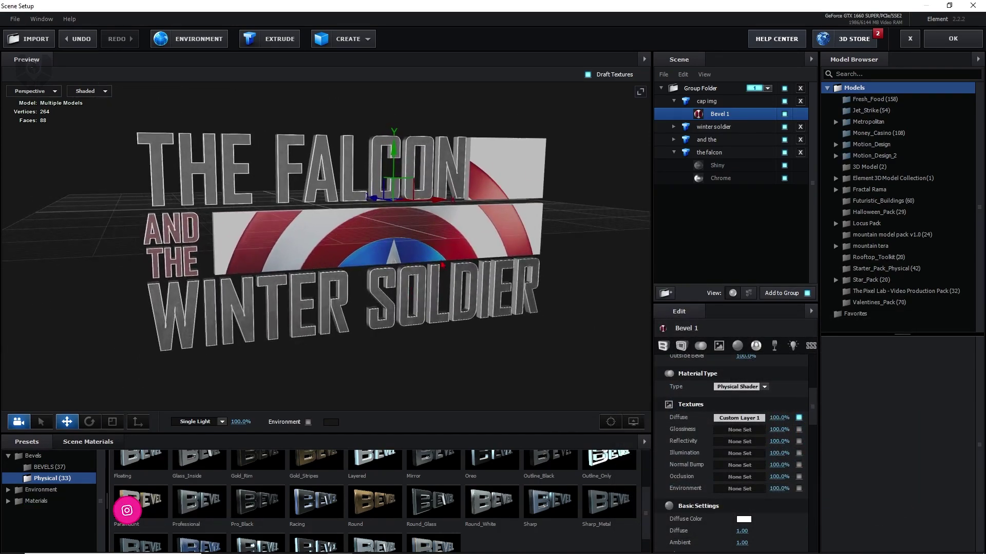
left_click(720, 112)
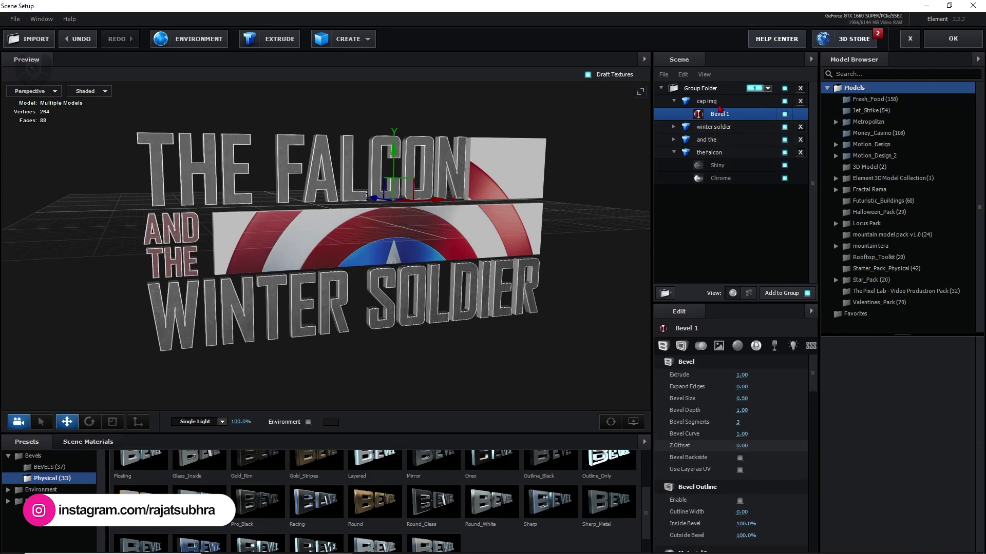
left_click(718, 102)
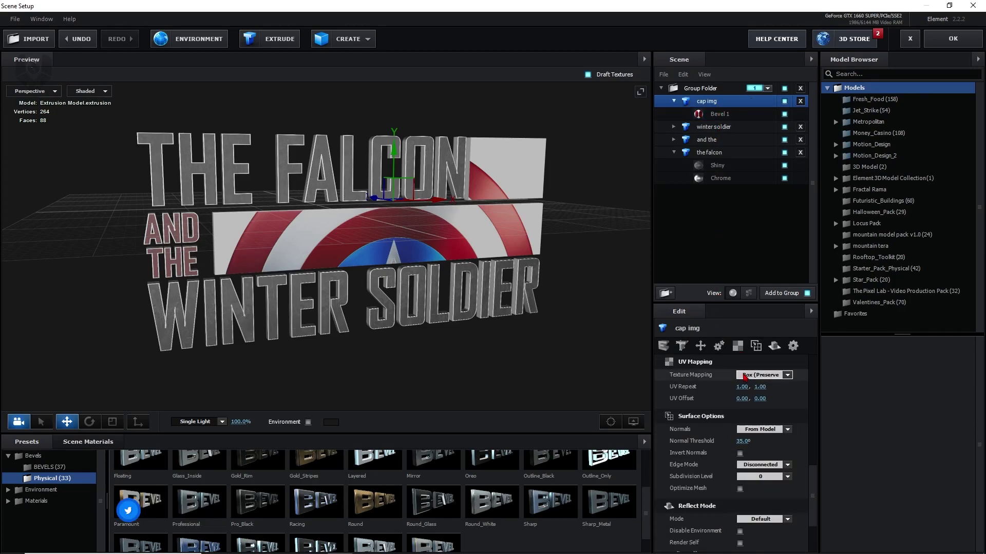
left_click(765, 375)
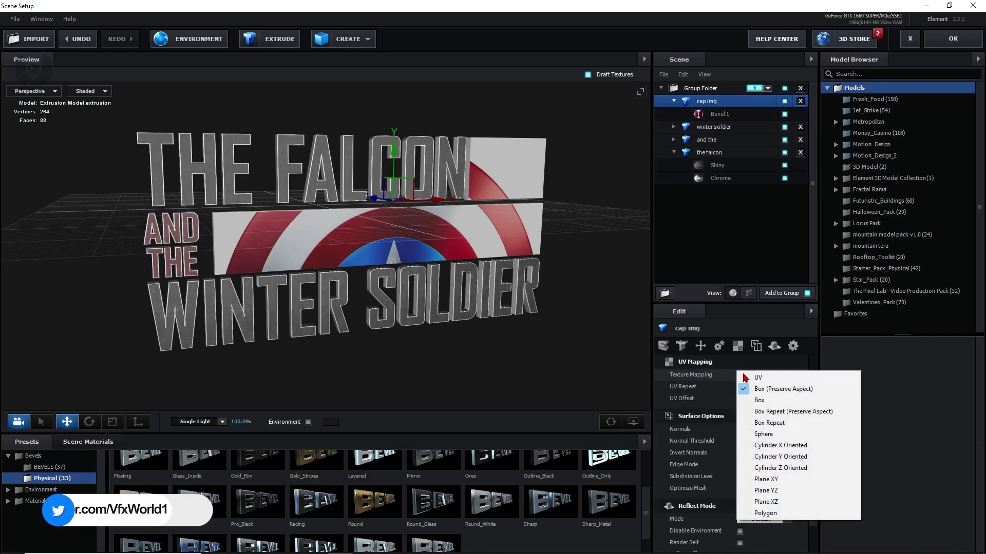
left_click(784, 479)
Set the cap img model's UV Repeat to 0.62, 0.82 and its UV Offset to 0.02, 0.01
scroll(380, 265, "up", 4)
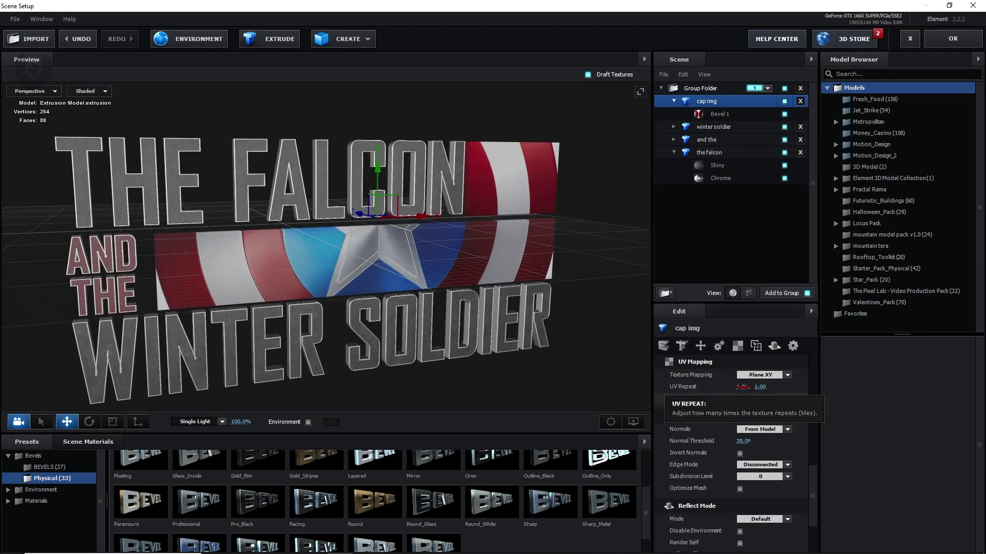
mouse_move(742, 386)
left_mouse_down()
mouse_move(721, 396)
mouse_move(754, 393)
mouse_move(737, 408)
mouse_move(734, 389)
mouse_move(748, 403)
left_mouse_up()
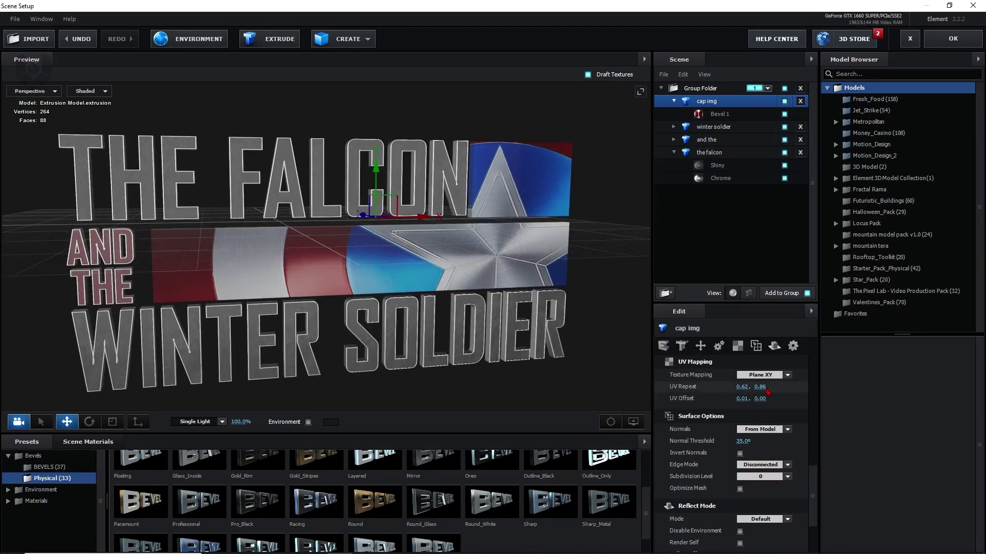
mouse_move(762, 387)
left_mouse_down()
mouse_move(738, 399)
mouse_move(762, 399)
left_mouse_up()
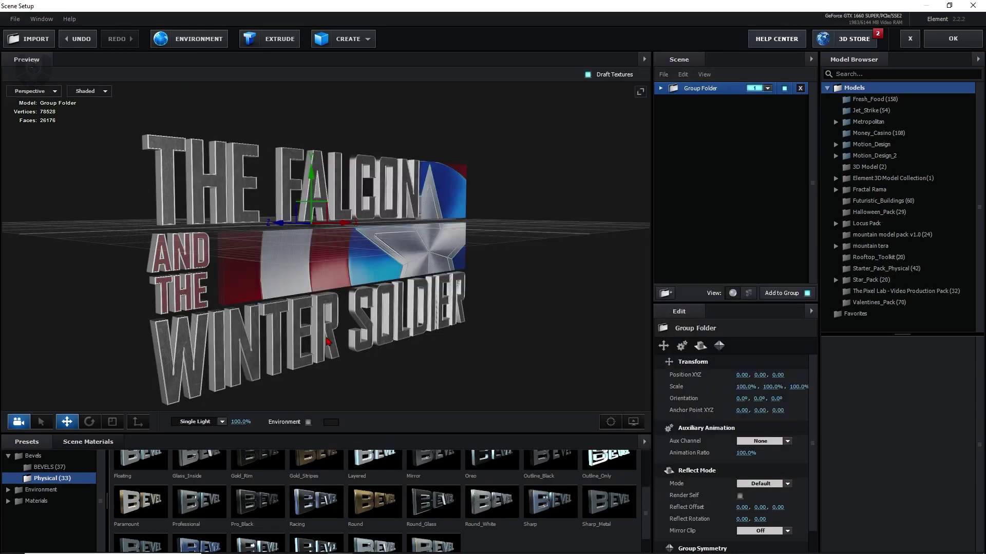
Duplicate the Group Folder with all its models and assign the copy to group 2
left_click_drag(327, 335, 329, 377)
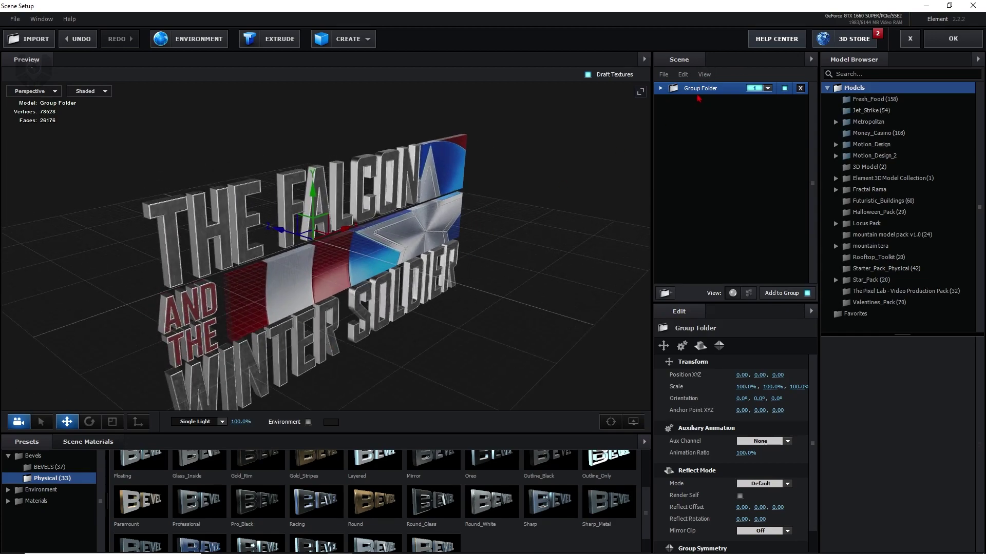
right_click(698, 95)
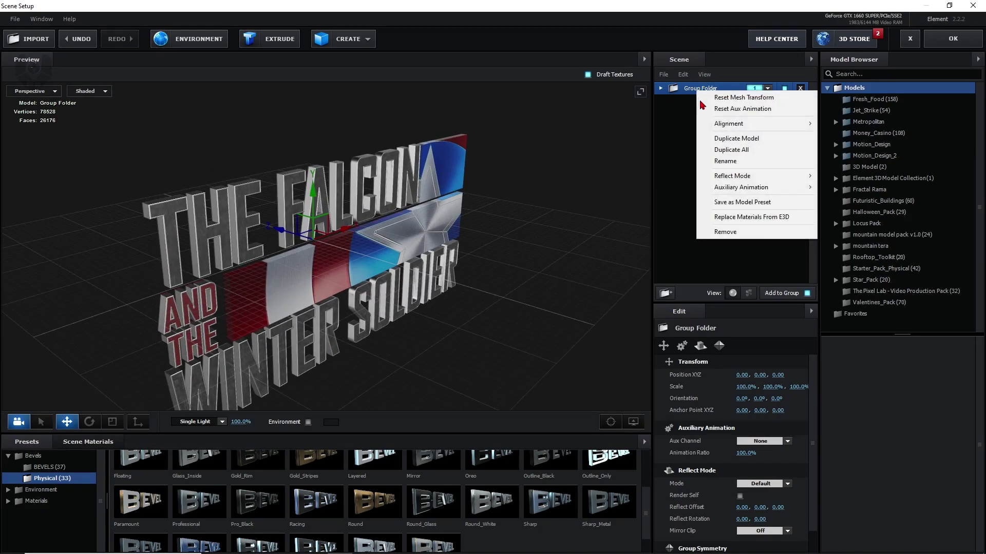
left_click(721, 140)
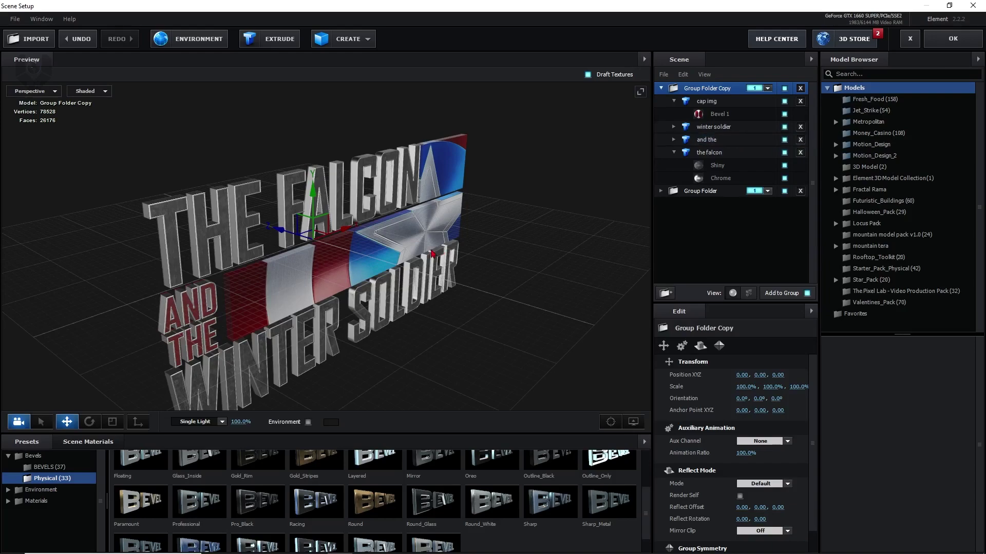
scroll(520, 307, "down", 3)
left_click_drag(521, 296, 460, 287)
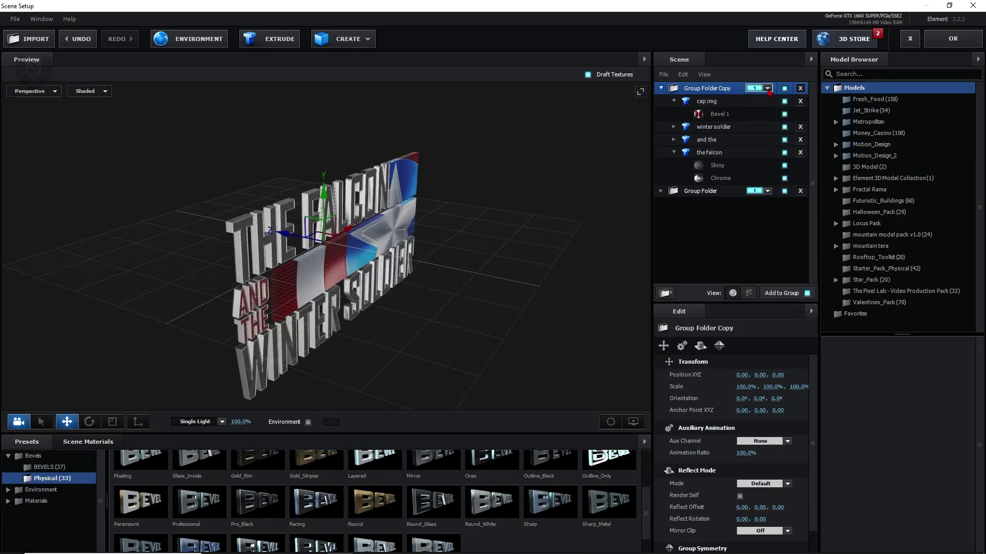
left_click(768, 88)
left_click(772, 103)
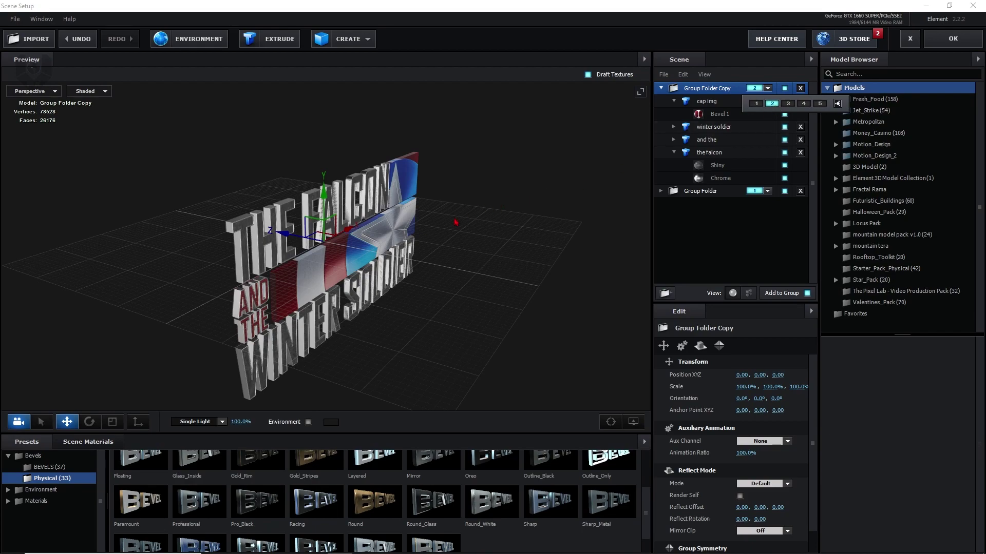
Move the original Group Folder backward along the Z axis to a position of about -3.99
left_click_drag(382, 259, 293, 243)
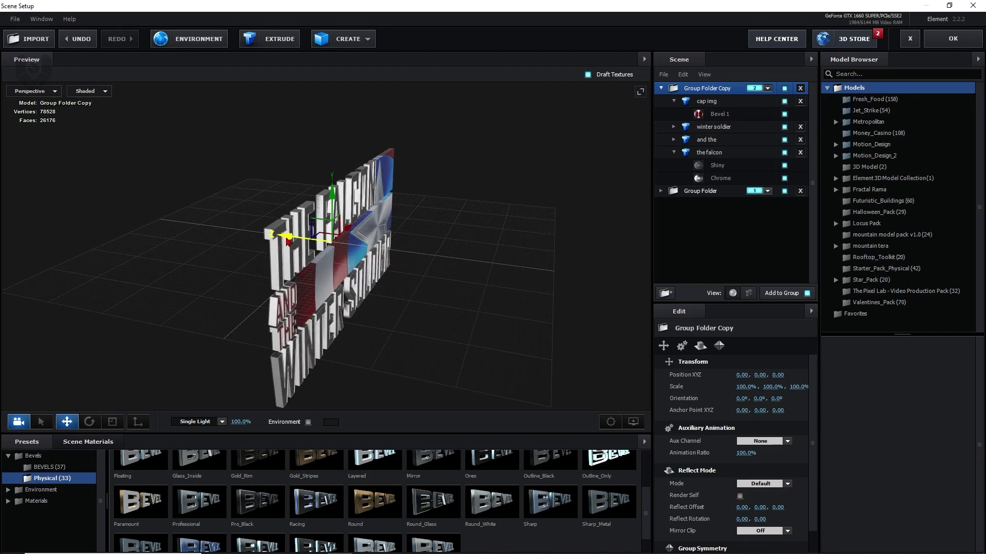
left_click(700, 191)
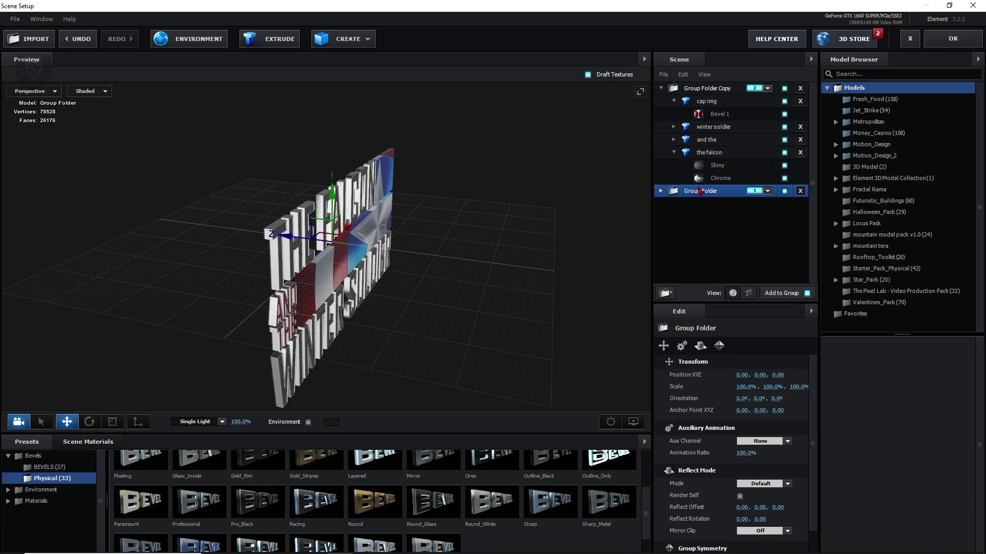
left_click_drag(290, 241, 501, 265)
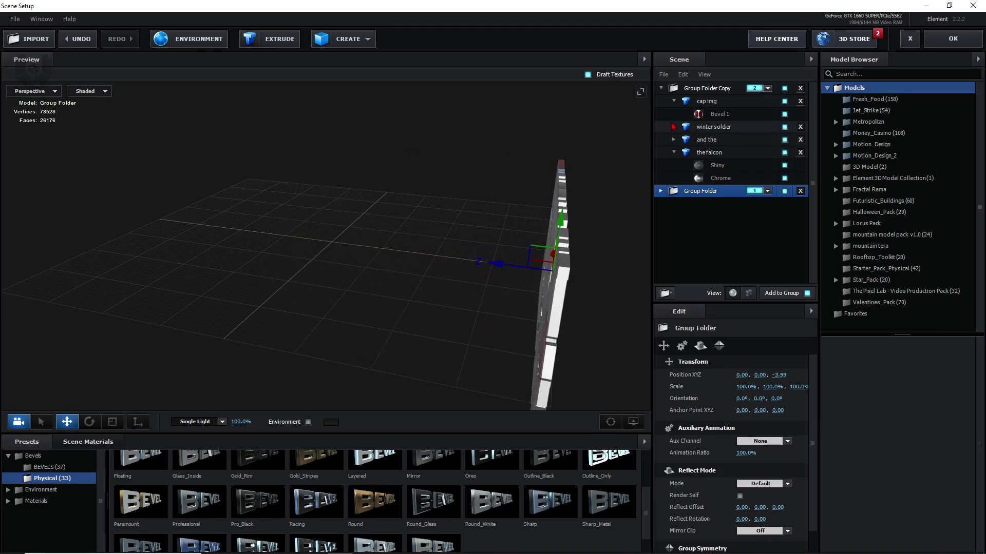
Collapse the material lists of cap img and the falcon in Group Folder Copy, and compare the two groups
left_click(675, 102)
left_click(674, 139)
left_click(695, 89)
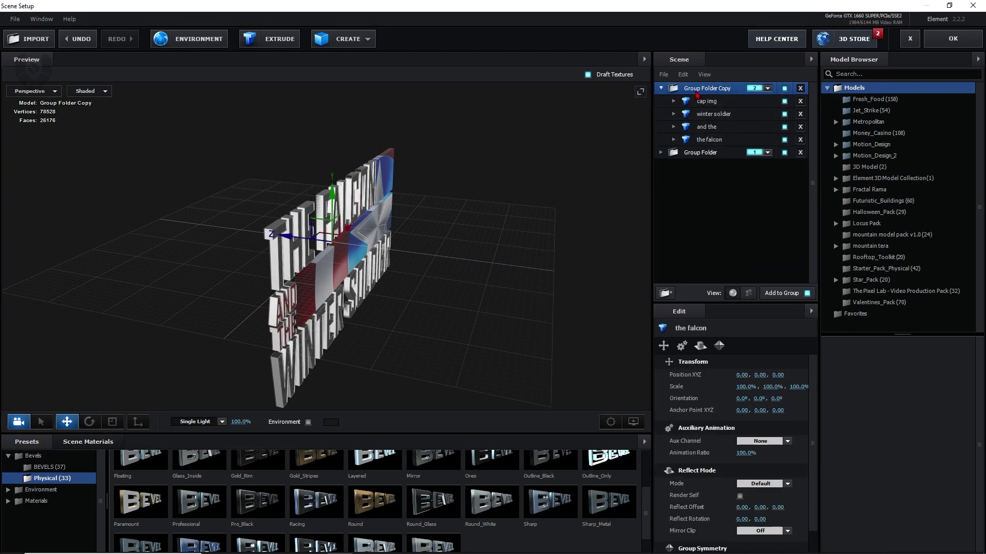
left_click_drag(391, 273, 375, 276)
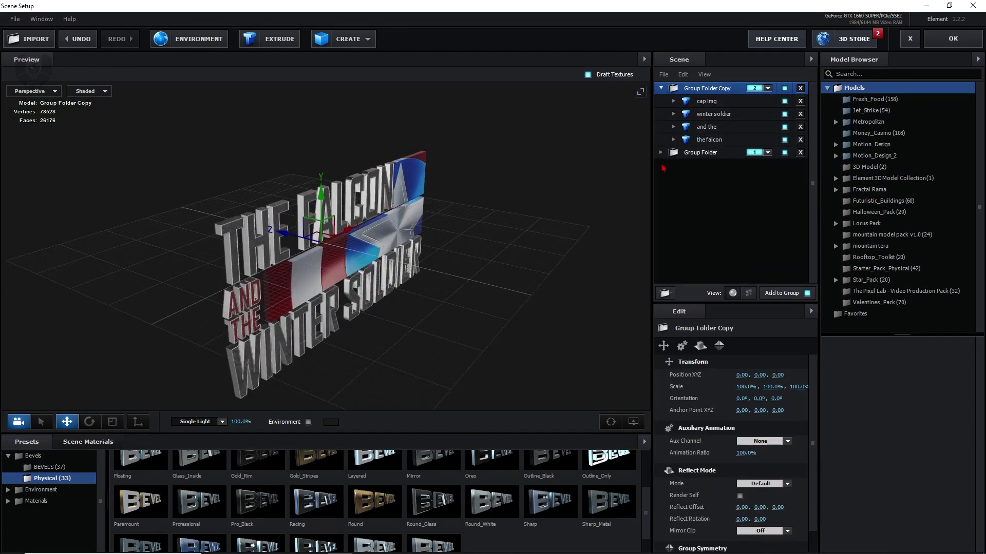
left_click(694, 156)
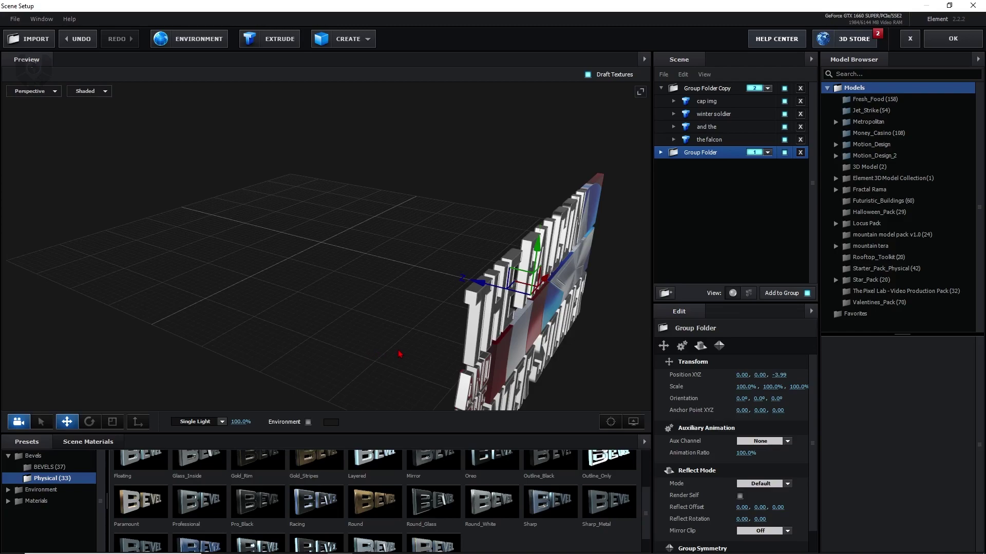
Undo the last change and remove the cap img model from the original Group Folder
key("ctrl+z")
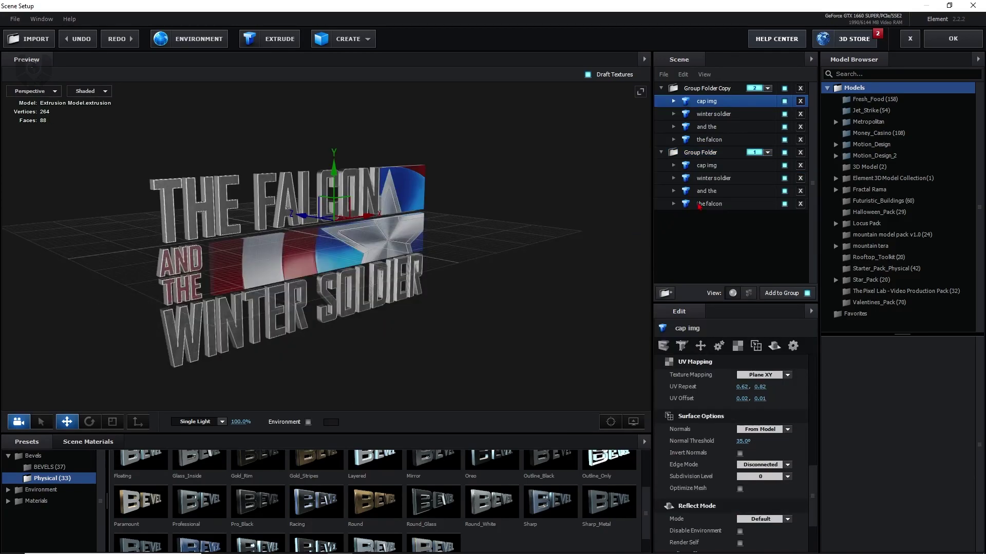
left_click(717, 171)
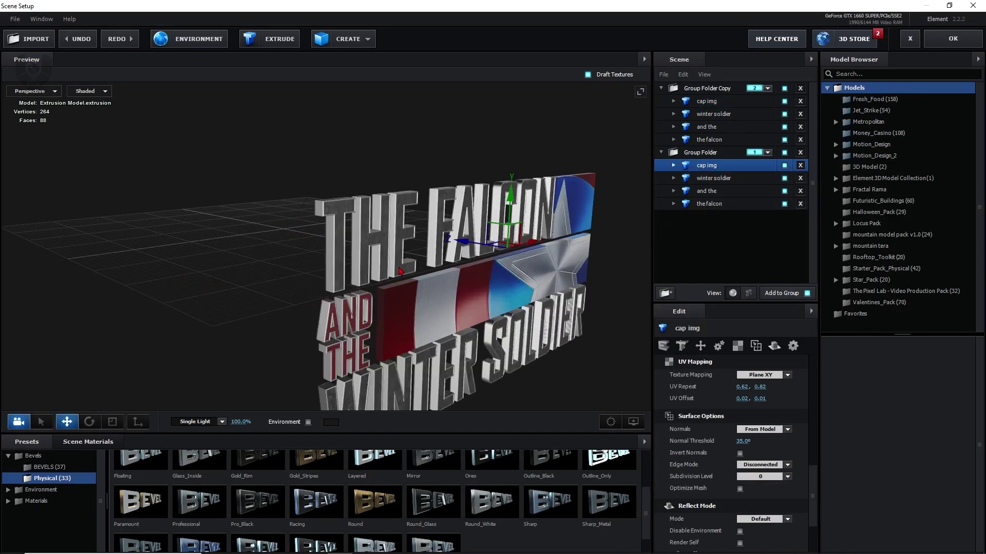
left_click_drag(401, 267, 405, 294)
left_click(800, 165)
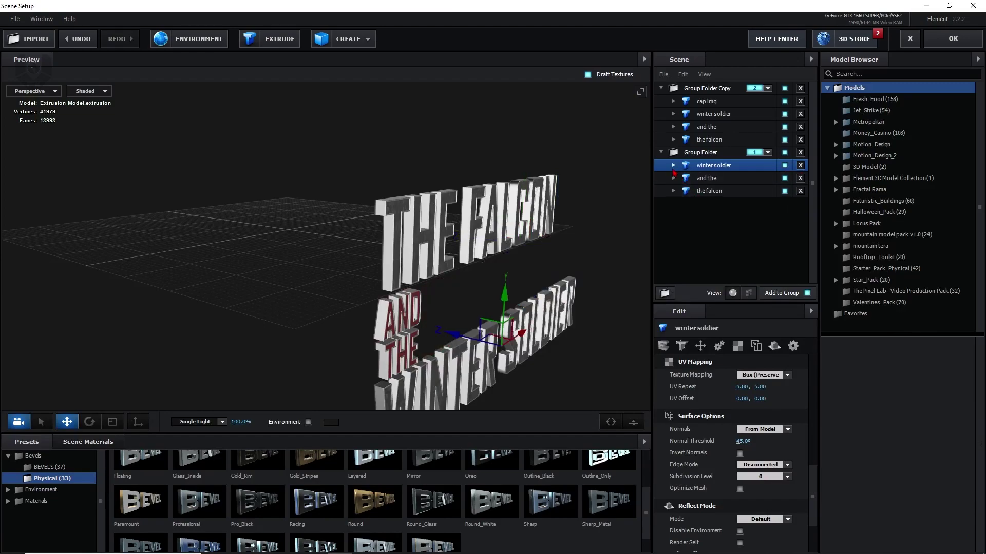
Move cap img out of Group Folder Copy to the scene's top level and assign it to group 3
left_click(706, 106)
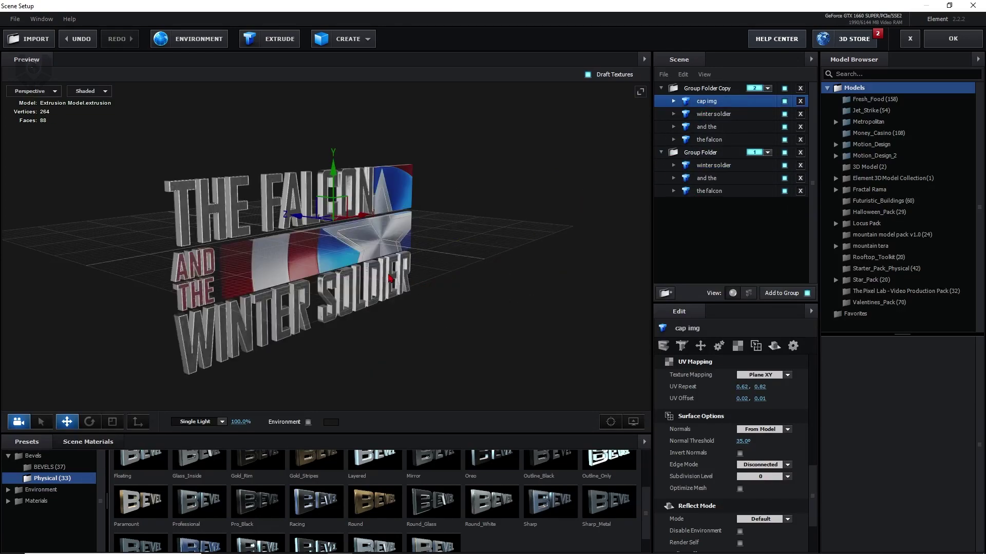
left_click_drag(390, 278, 392, 281)
left_click_drag(715, 105, 708, 194)
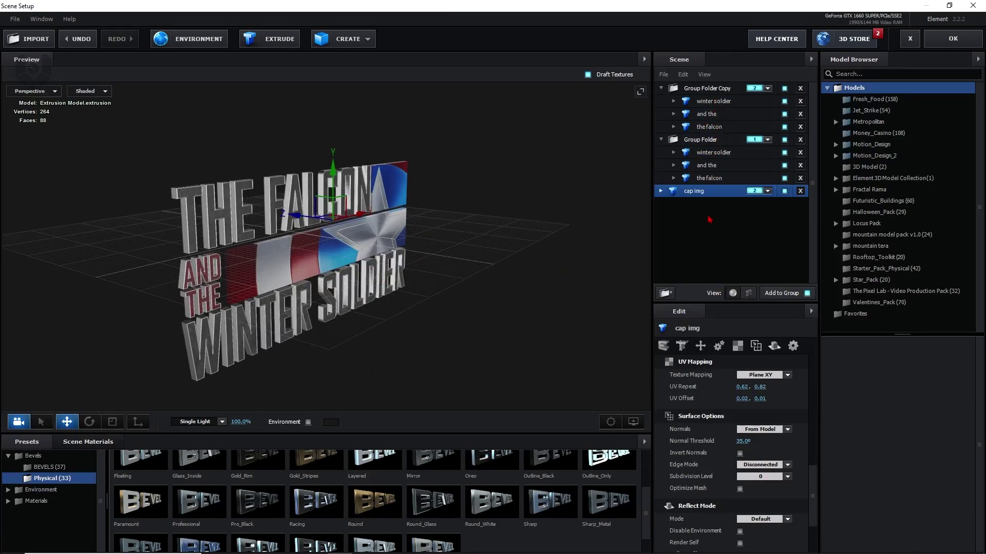
left_click(754, 193)
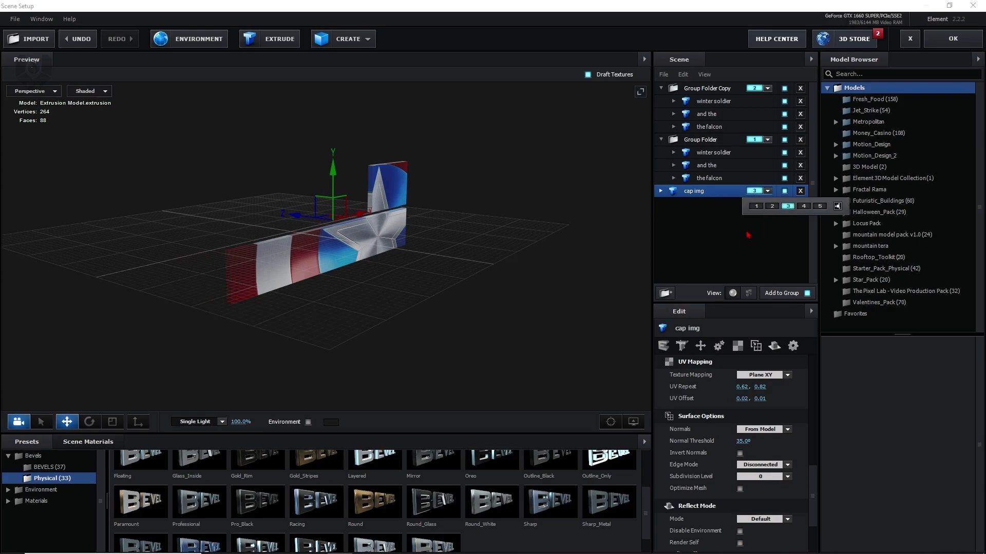
Keep cap img on group 3, check both text group folders and cap img individually, and apply the scene setup
left_click(788, 206)
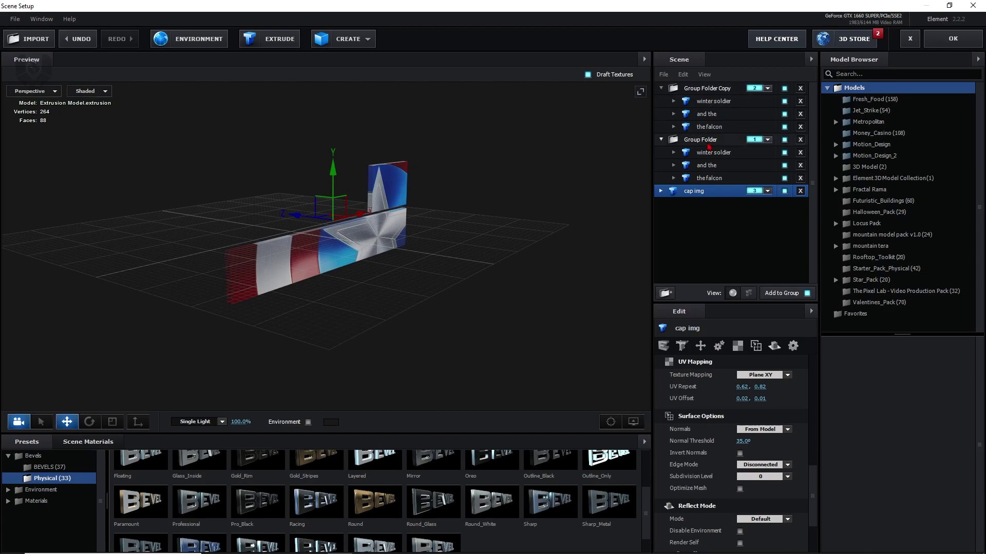
left_click(709, 146)
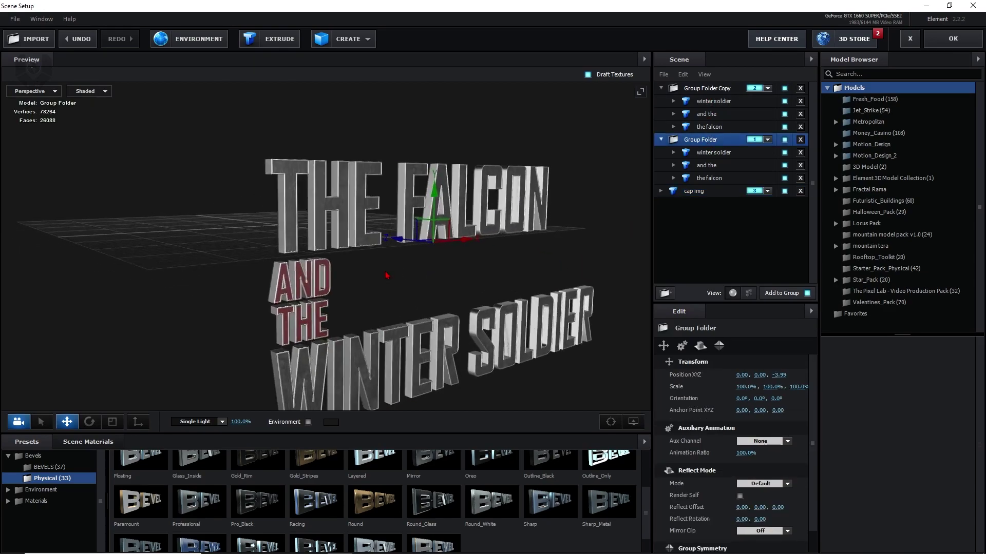
left_click(716, 90)
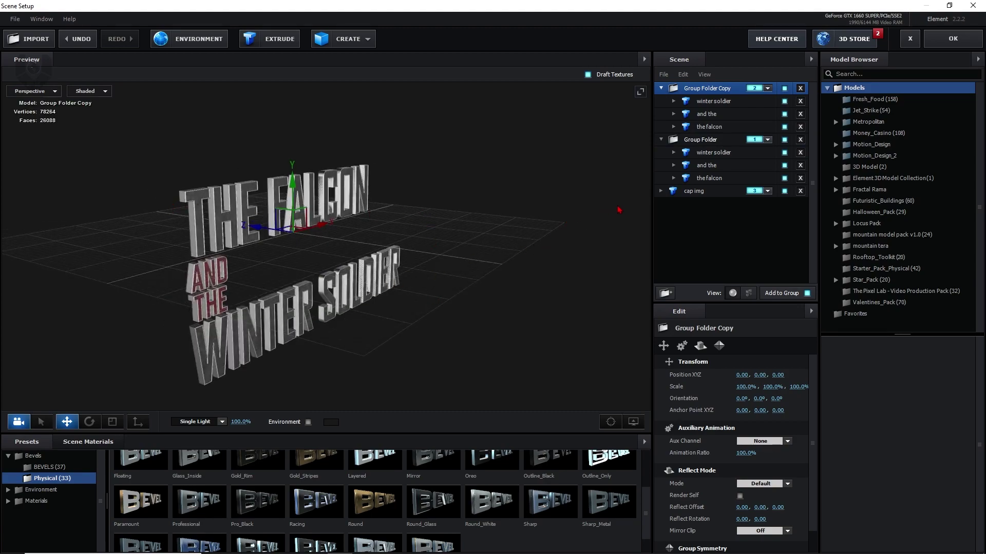
left_click(692, 195)
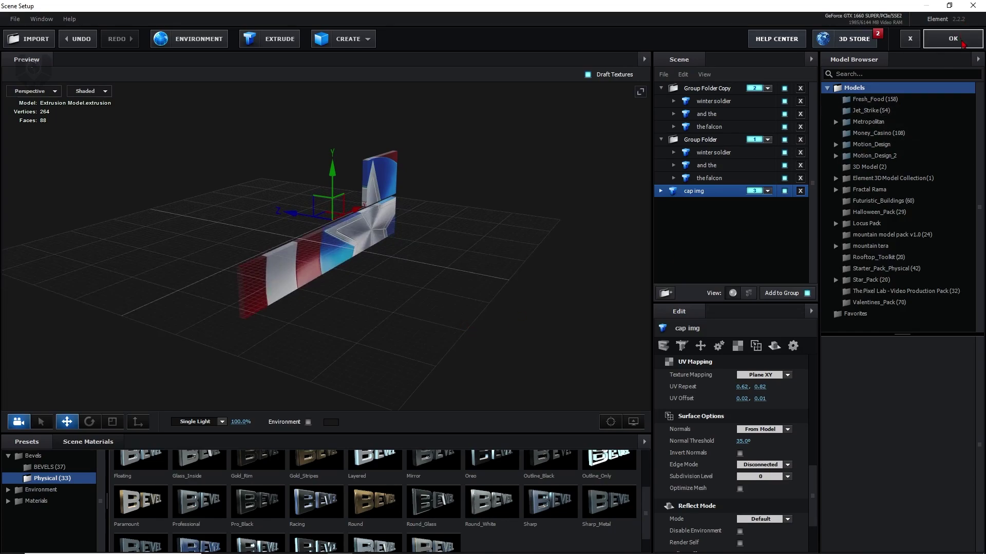
left_click(961, 43)
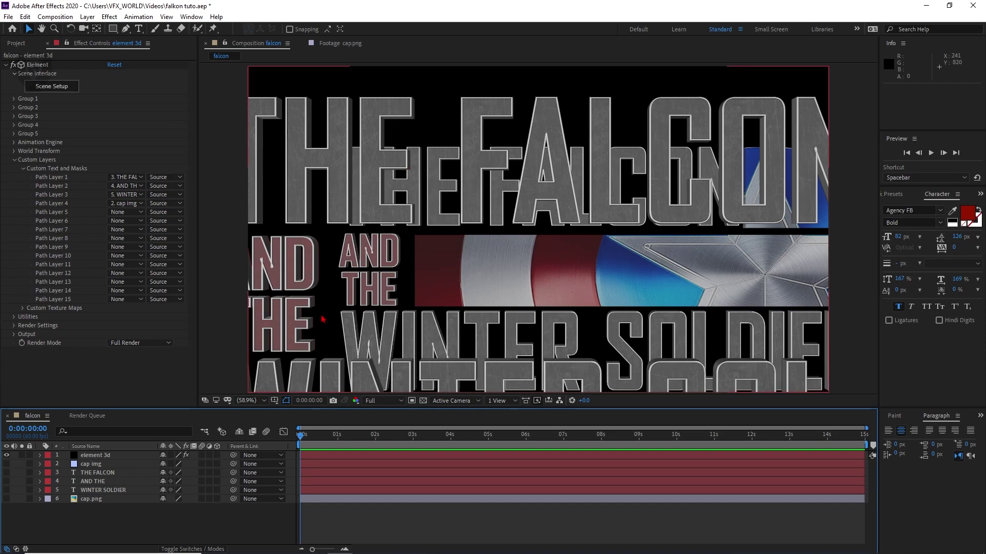
Create a two-node camera named "render cam" with the 35mm preset
right_click(212, 521)
mouse_move(246, 404)
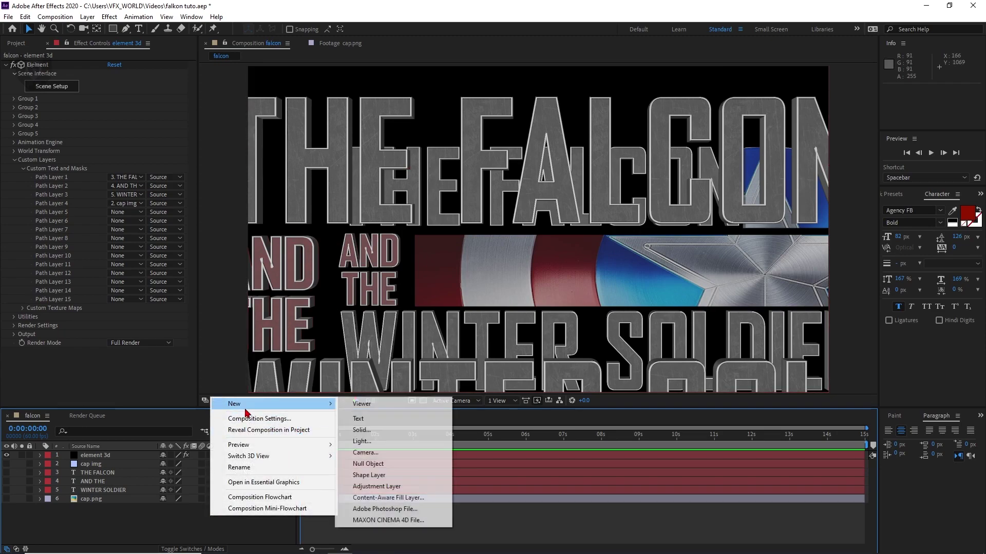
left_click(370, 454)
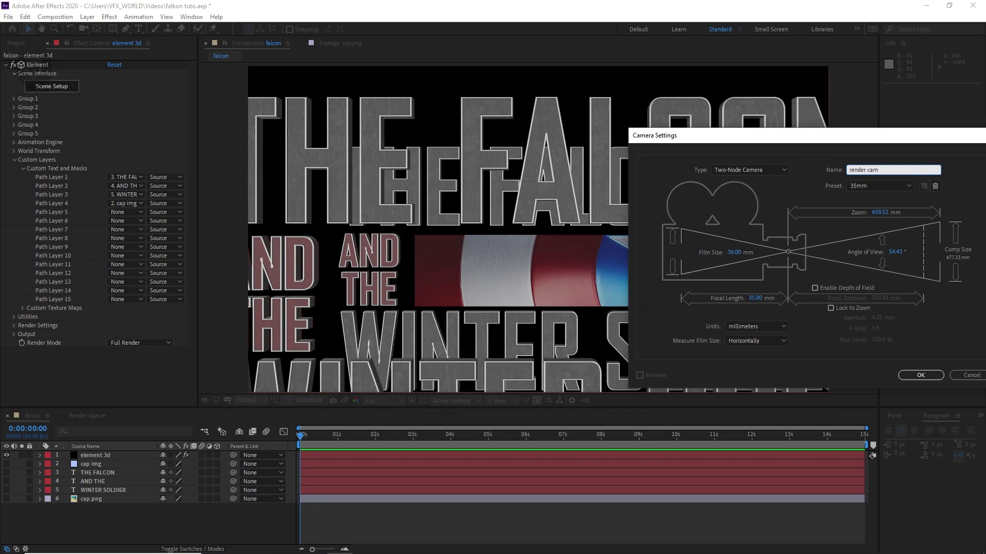
left_click(878, 189)
left_click(677, 353)
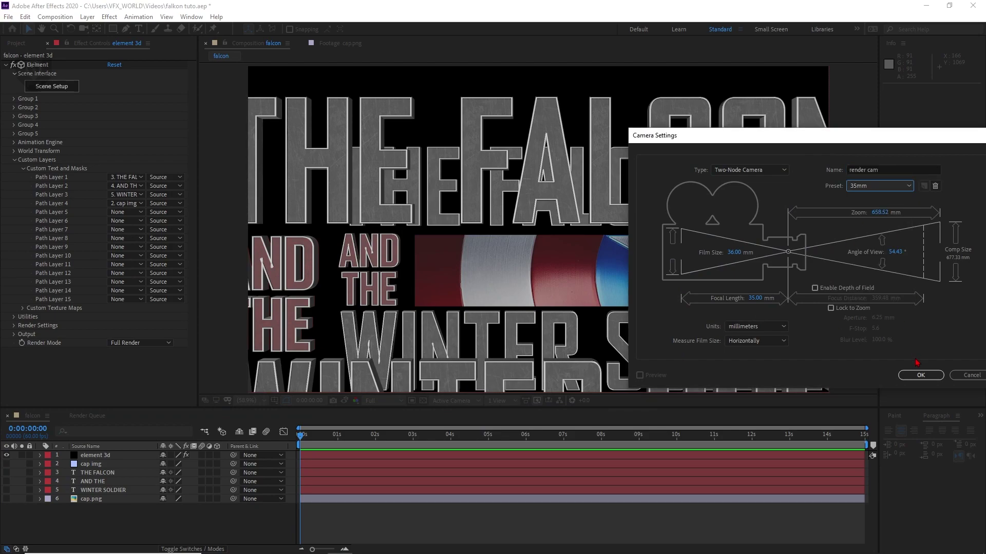
left_click(920, 376)
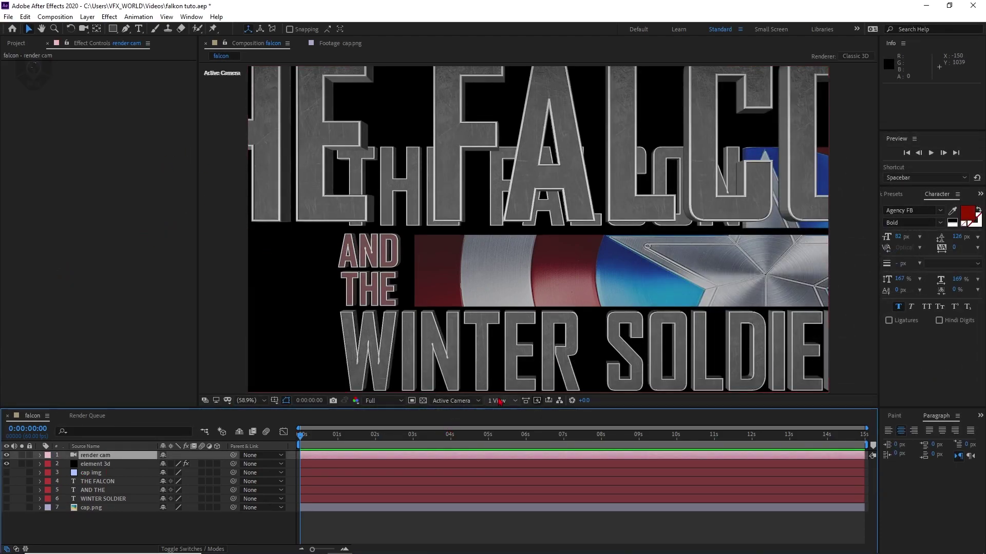
Show the composition in two views, with Custom View 1 orbited to an angled overview beside the Active Camera
left_click(500, 402)
left_click(529, 423)
left_click(379, 279)
left_click(476, 402)
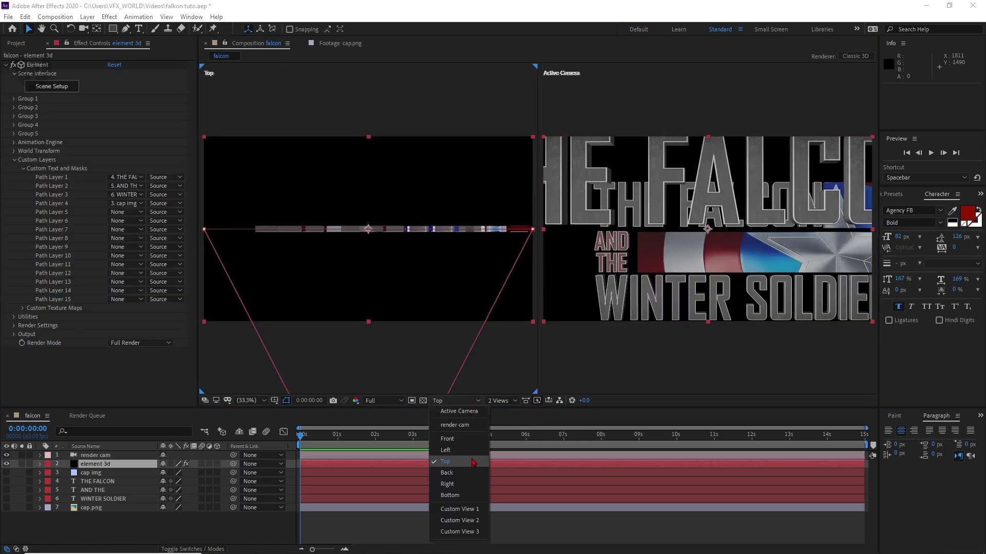
left_click(473, 503)
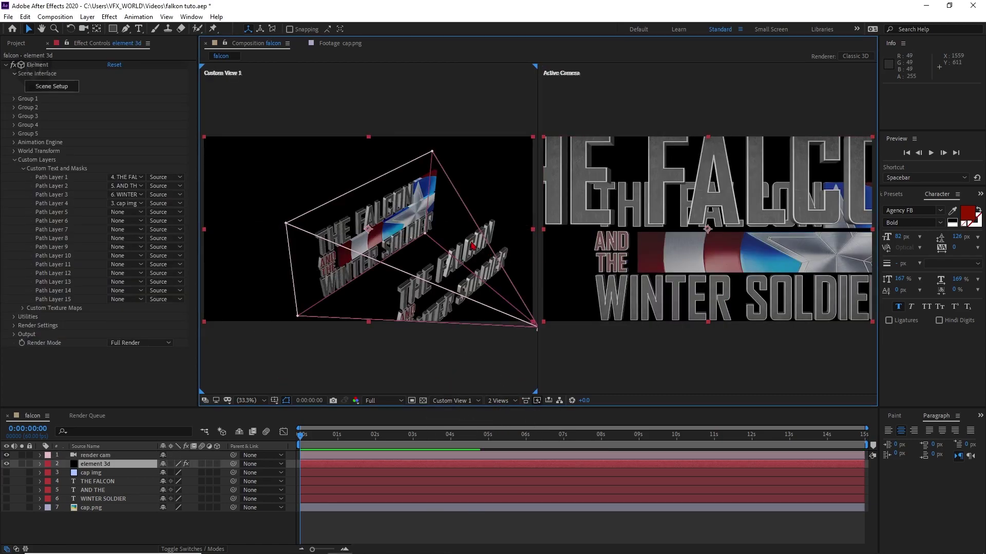
left_click_drag(369, 145, 358, 141)
left_click(84, 29)
left_click_drag(433, 238, 425, 281)
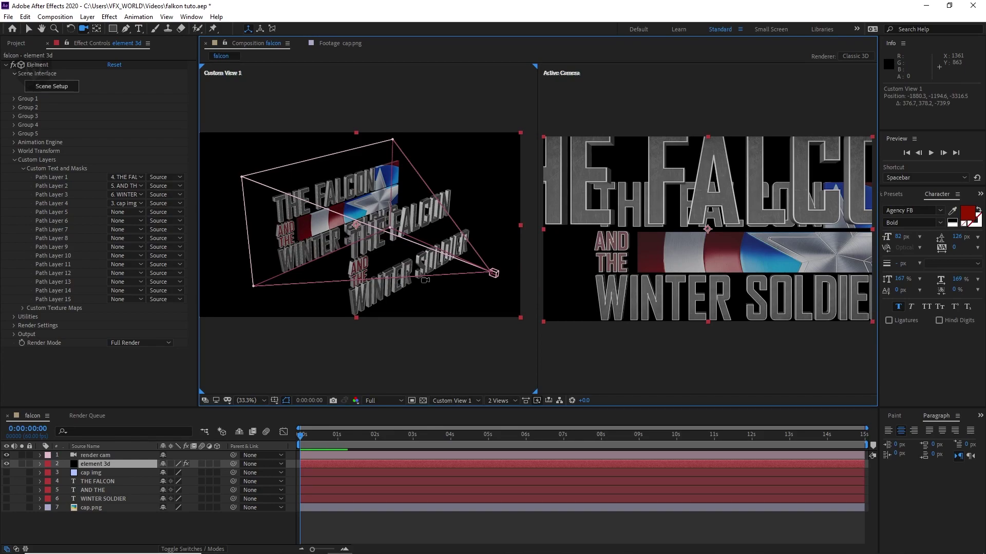
Disable Group 3 in the Element effect of the element 3d layer to hide the shield-textured panels
left_click(94, 465)
left_click(14, 161)
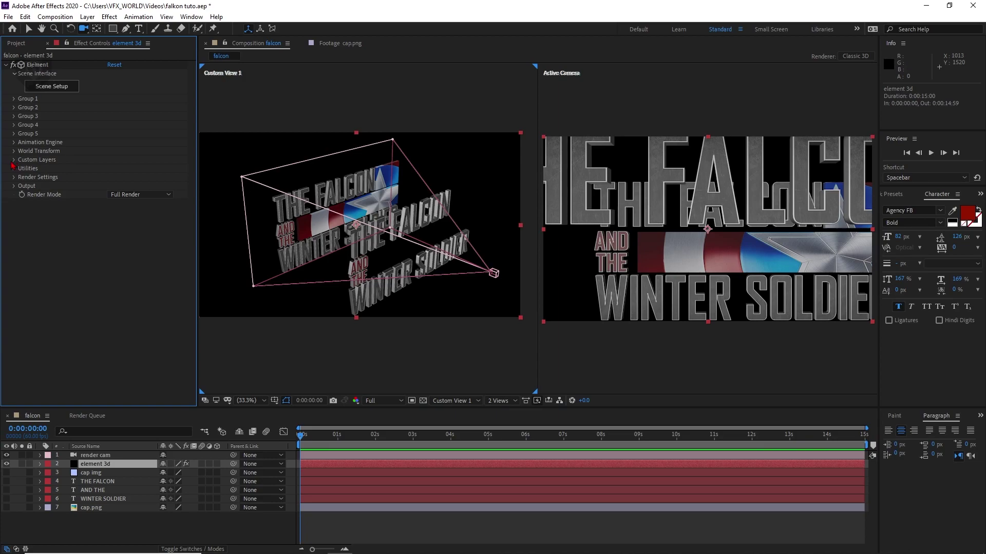
left_click(14, 117)
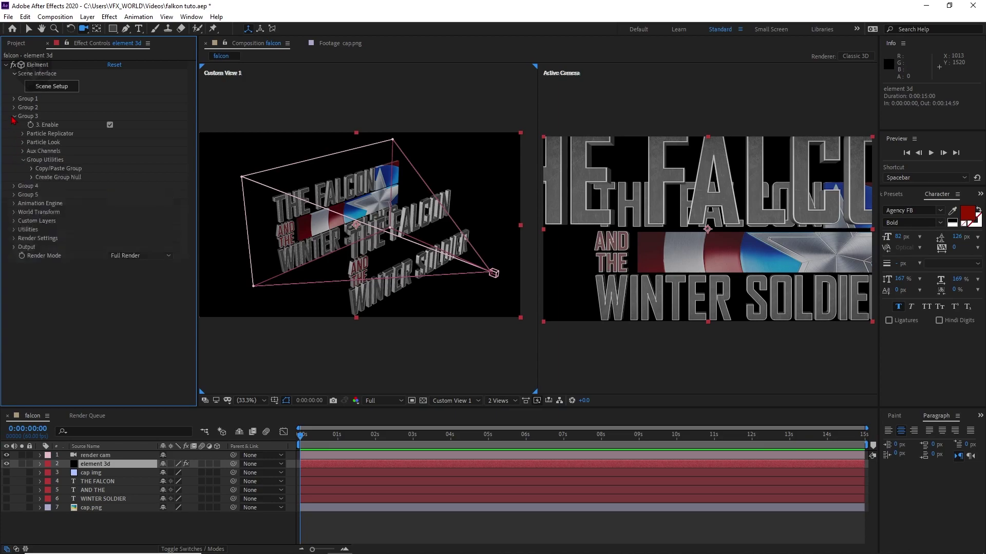
left_click(109, 125)
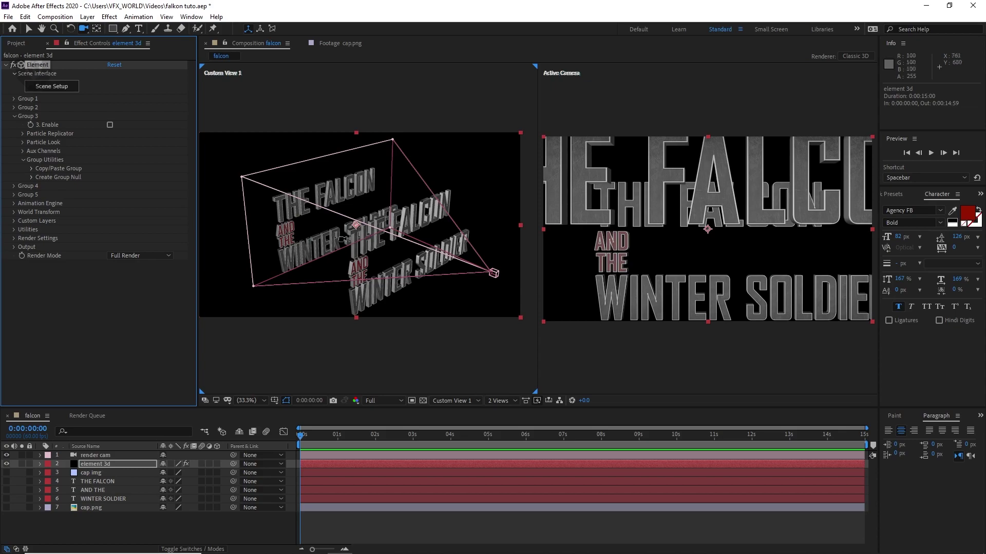
left_click(14, 116)
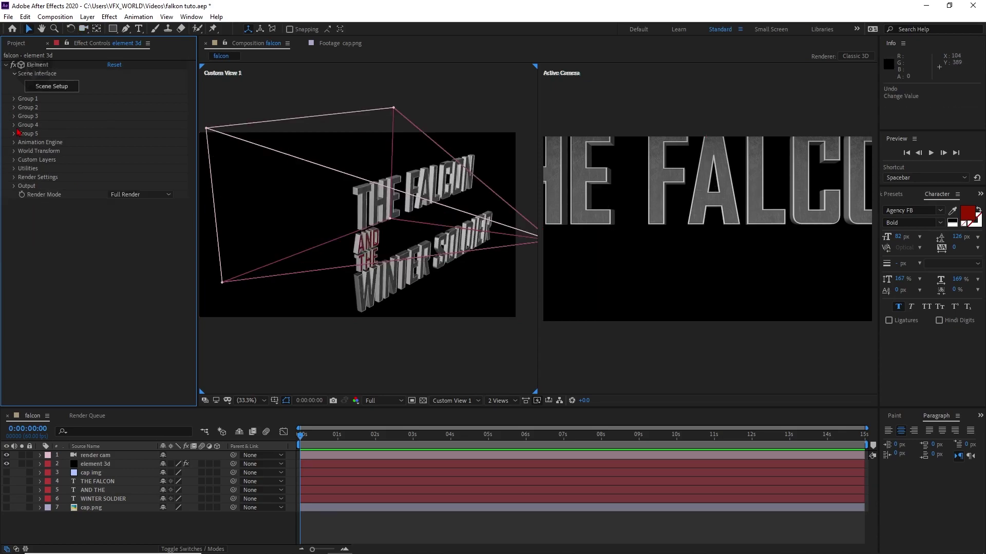
Enable Multi-Object in Group 1's Particle Look settings of the Element effect
left_click(15, 99)
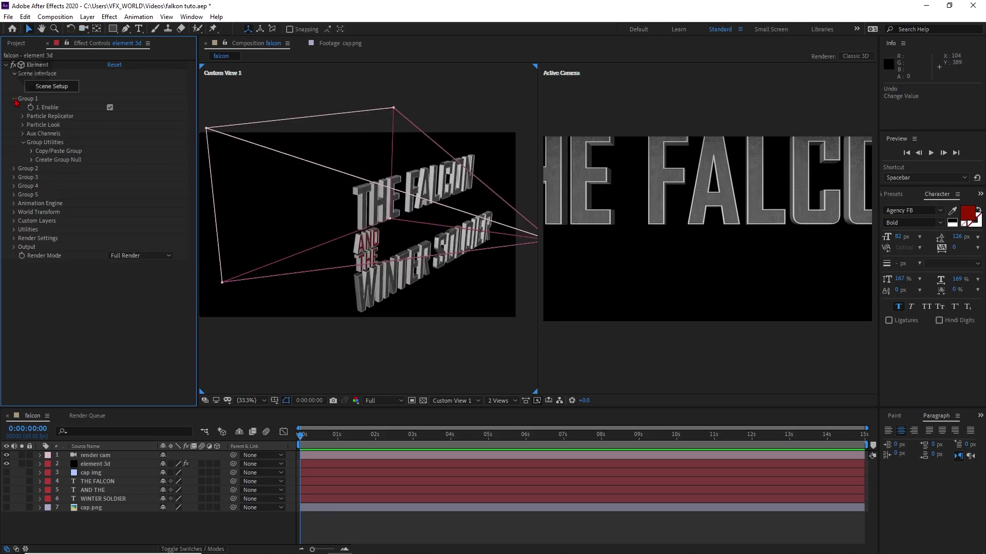
left_click(22, 125)
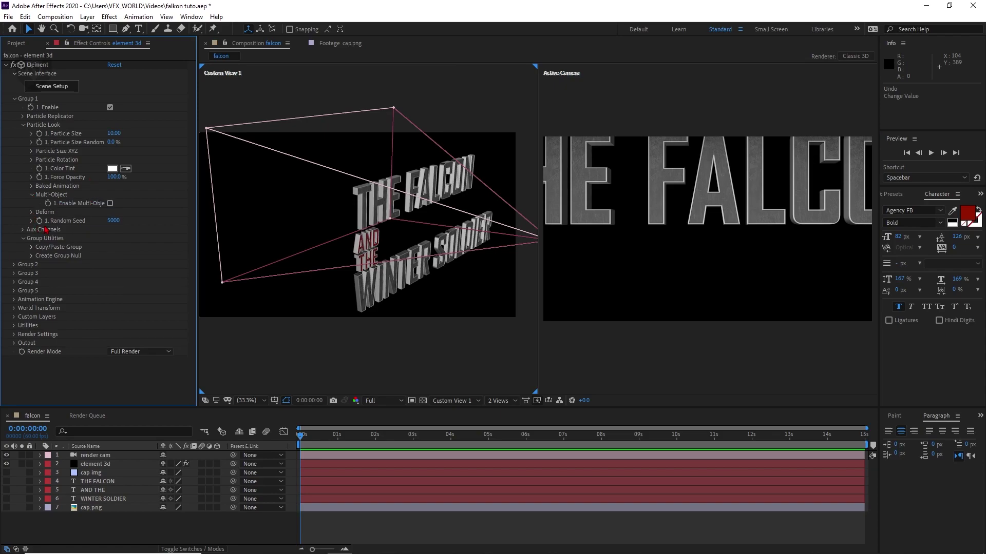
left_click(110, 203)
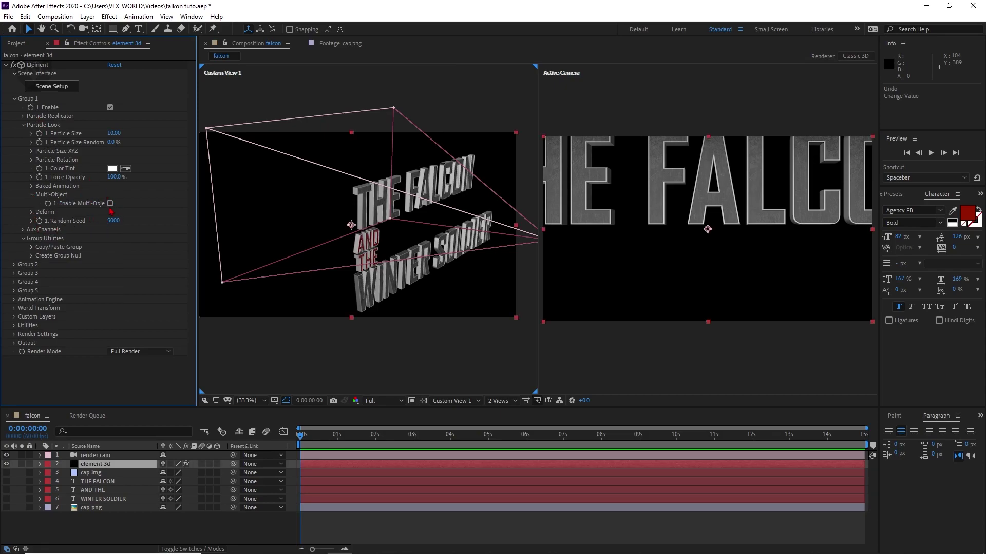
left_click(110, 203)
left_click(15, 88)
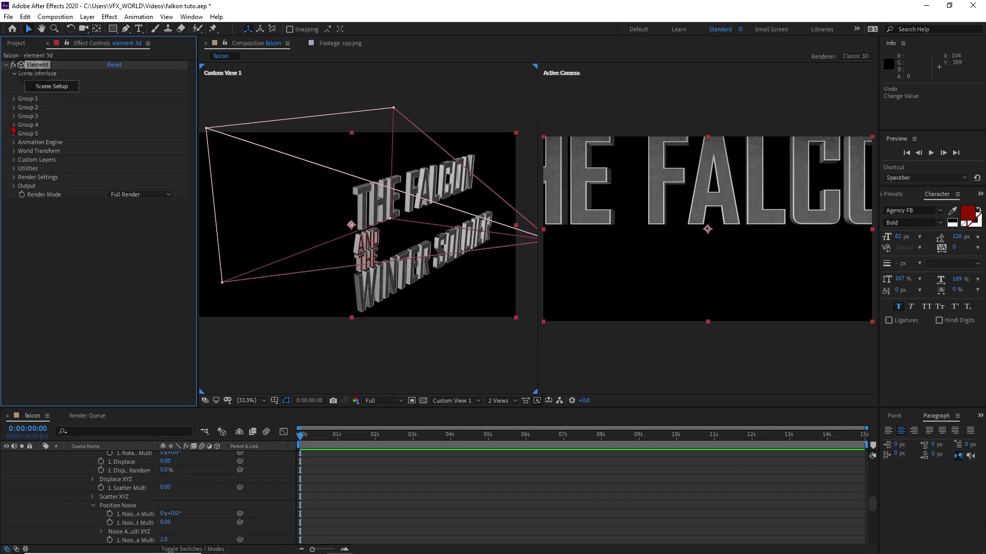
Enable Multi-Object in Group 2's Particle Look settings of the Element effect
left_click(14, 108)
left_click(23, 125)
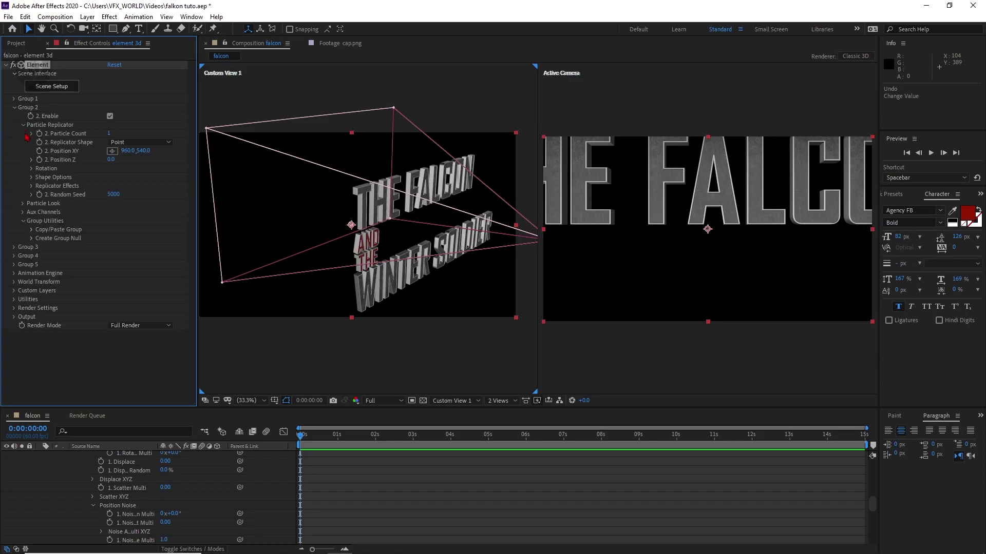
left_click(22, 204)
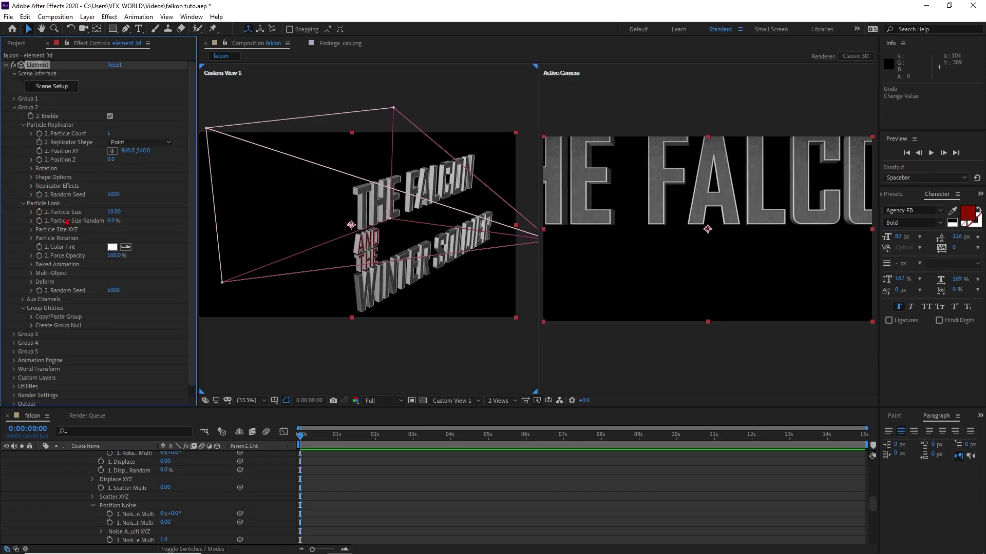
left_click(31, 273)
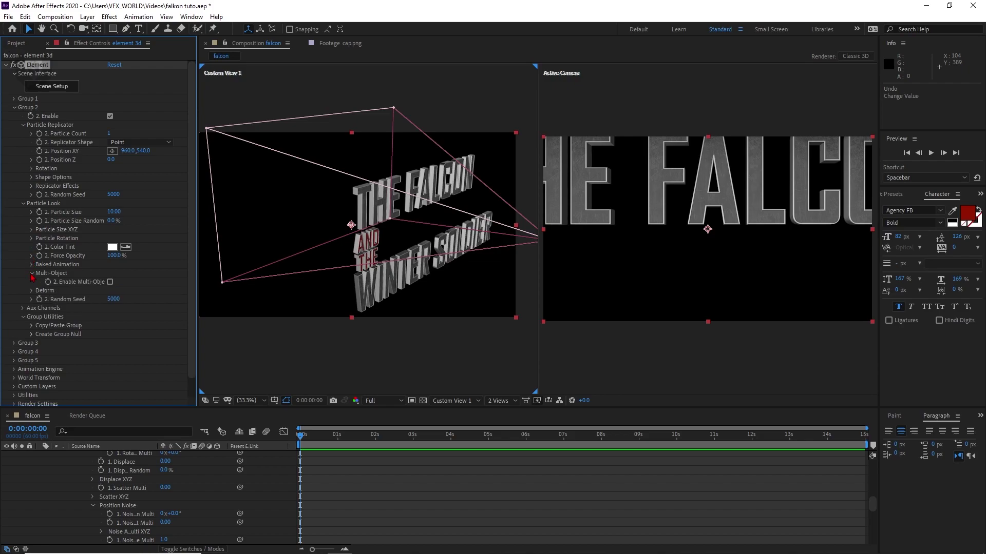
left_click(110, 282)
scroll(109, 287, "down", 3)
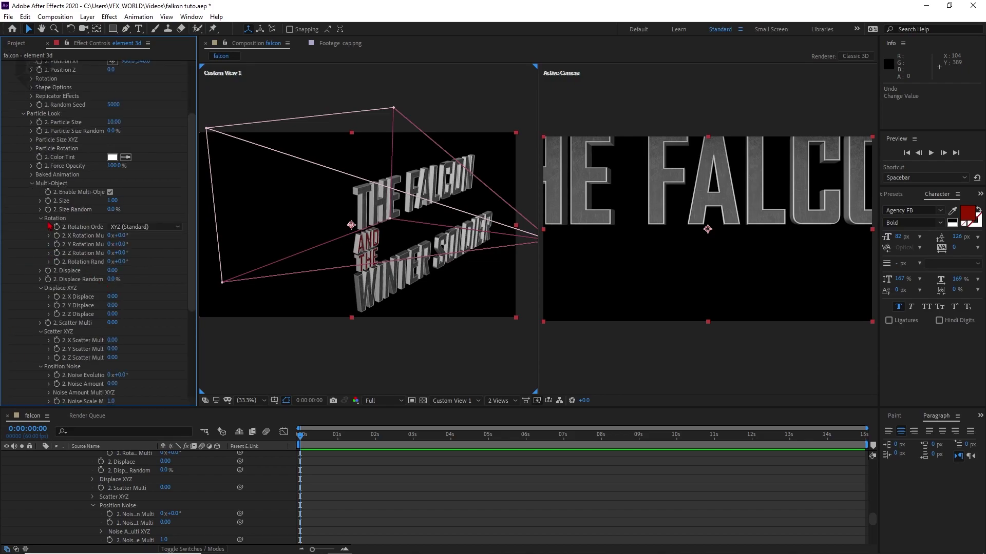
scroll(50, 227, "up", 3)
left_click(15, 107)
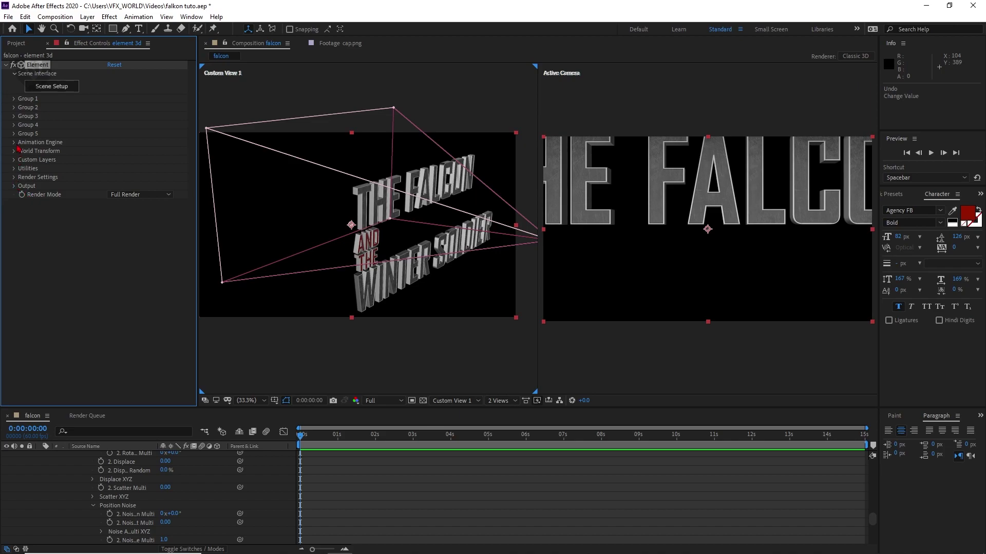
Preview the Animation Engine's transition between Group 1 and Group 2 at about 61% Animation, looking at the letters from above
left_click(14, 142)
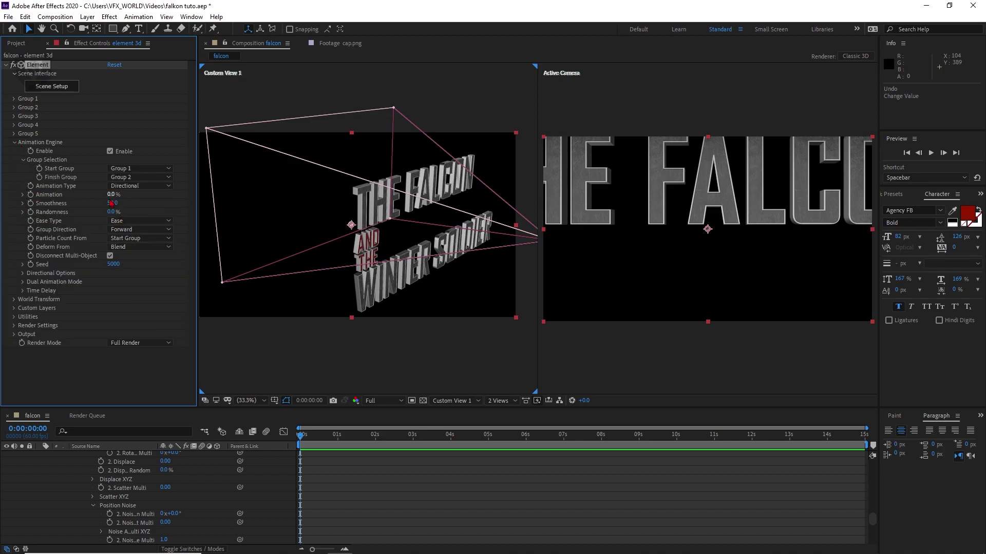
left_click_drag(111, 194, 135, 194)
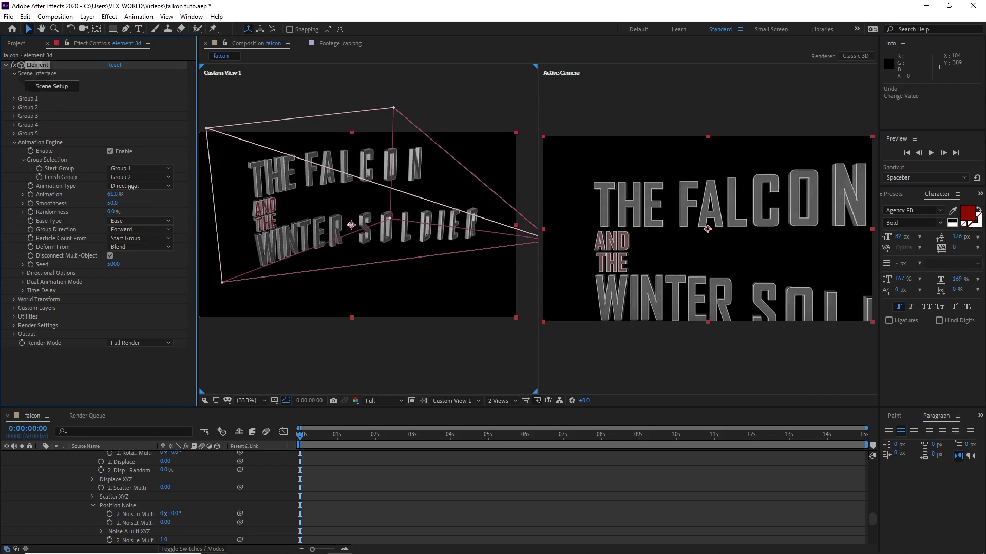
key("c")
left_click_drag(273, 138, 343, 197)
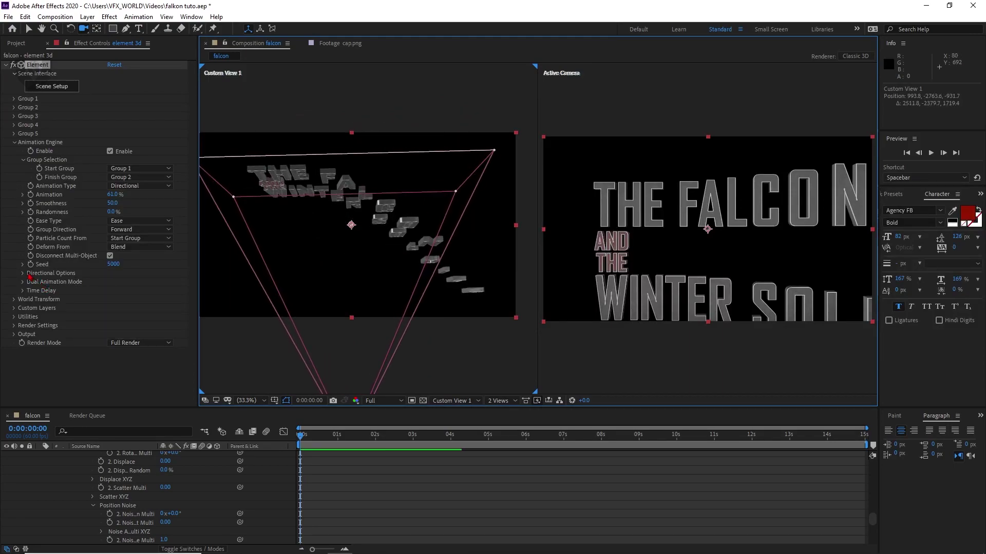
Set the Animation Engine's directional Pitch (Vertical) to 90°
left_click(23, 273)
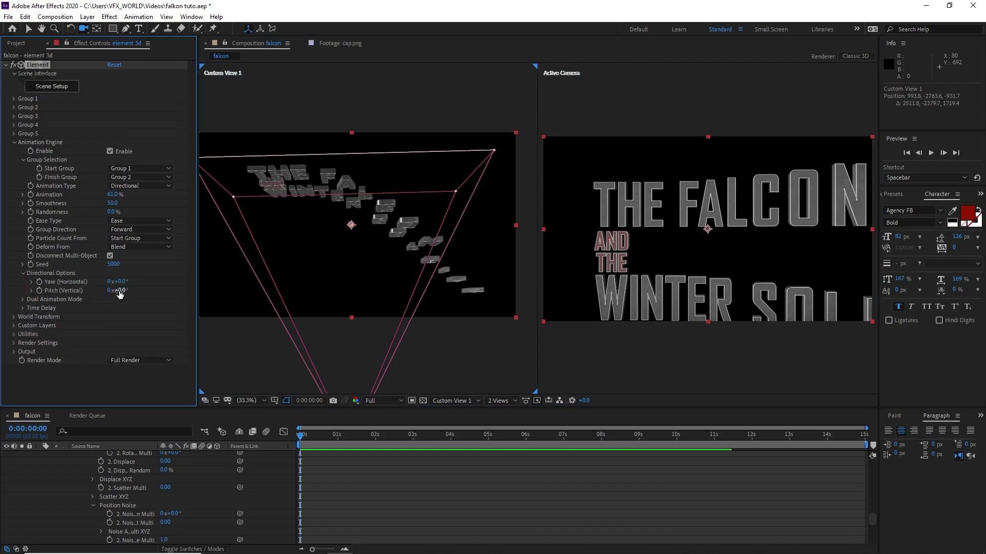
mouse_move(119, 290)
left_mouse_down()
mouse_move(156, 288)
mouse_move(127, 290)
left_mouse_up()
left_click(124, 291)
type("90")
key("Return")
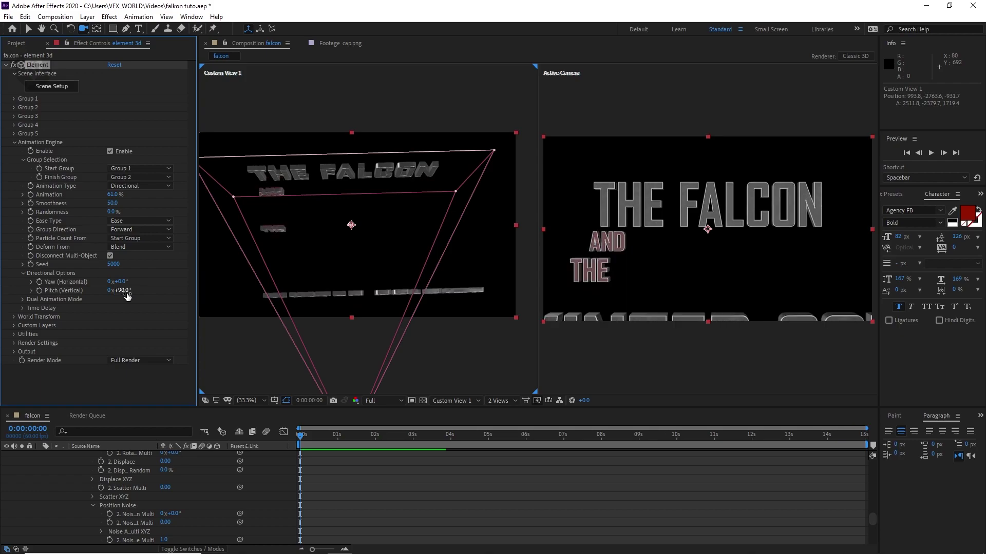
Set the Animation Engine's Smoothness to 71 and return its Animation value to 0%
left_click_drag(336, 236, 381, 235)
left_click(378, 222)
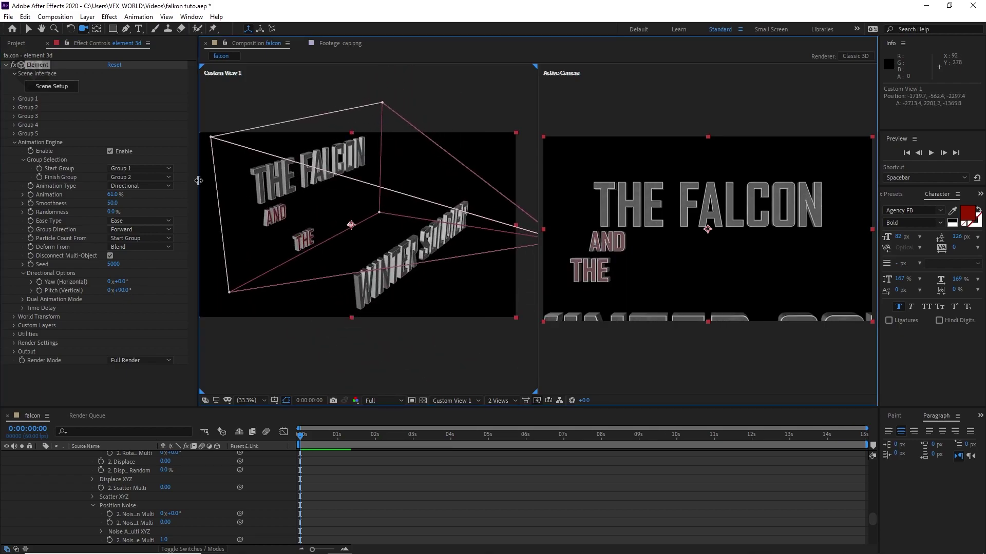
left_click_drag(116, 199, 93, 219)
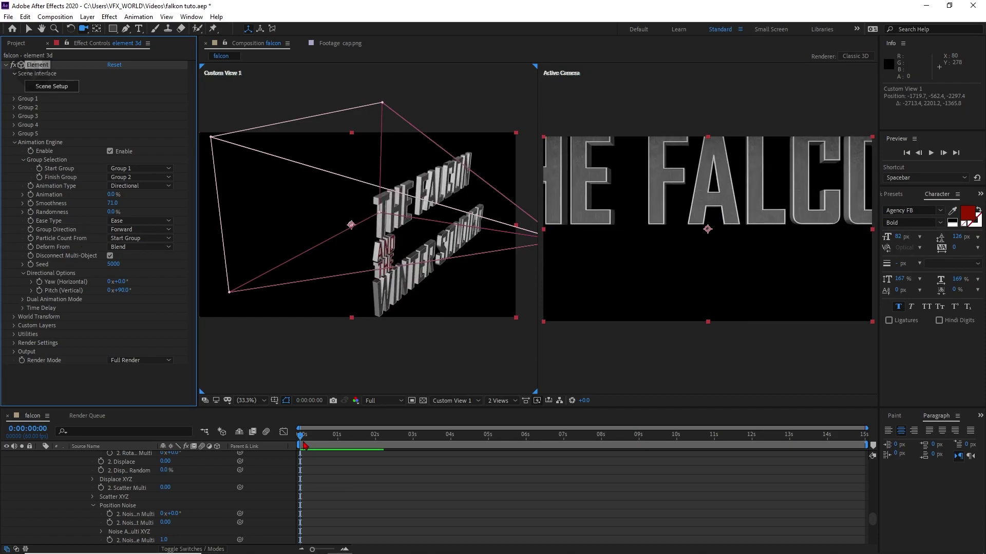
End the work area at 0:00:06:00 and keyframe the Animation Engine's Animation from 0% at the start to 100% at six seconds
left_click(342, 443)
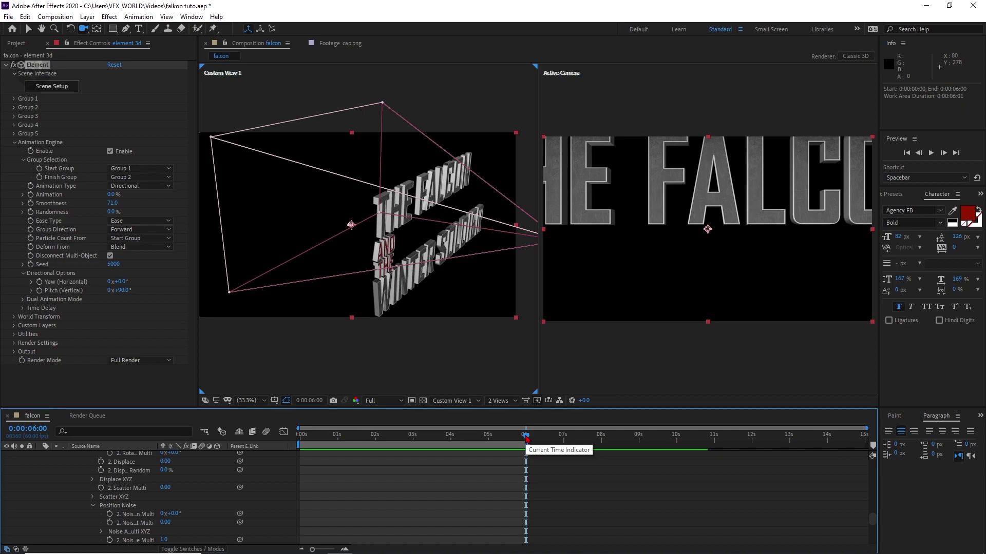
scroll(158, 471, "up", 10)
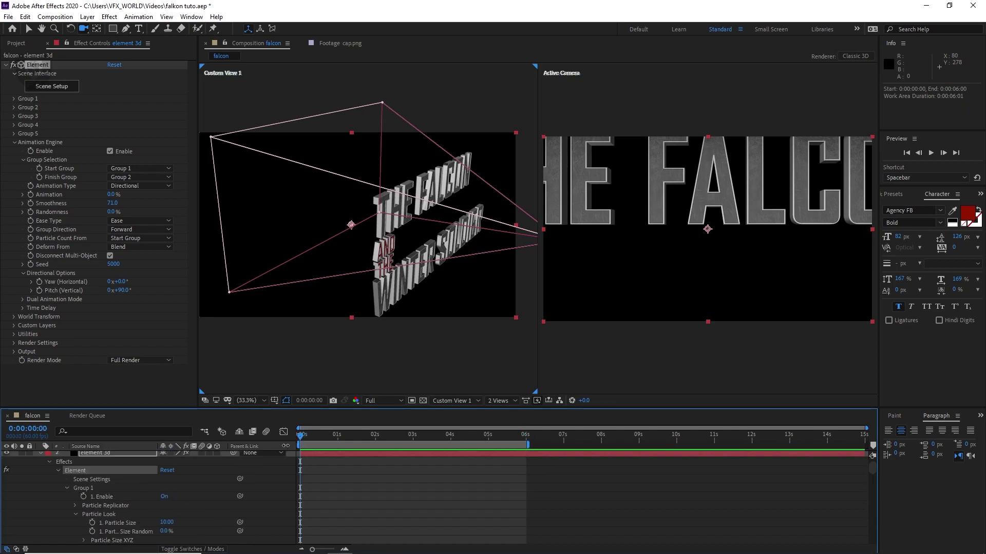
left_click(348, 434)
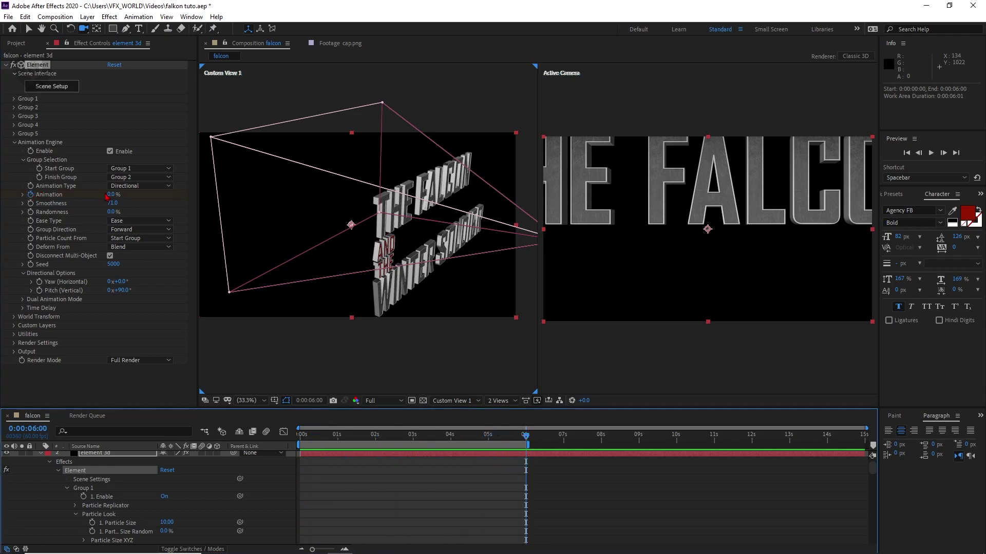
left_click_drag(113, 195, 311, 313)
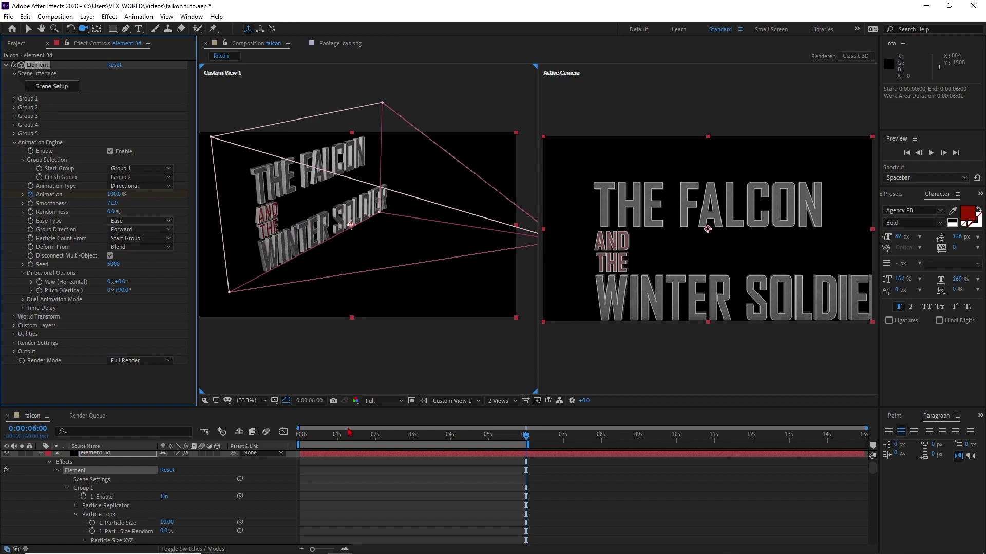
key("space")
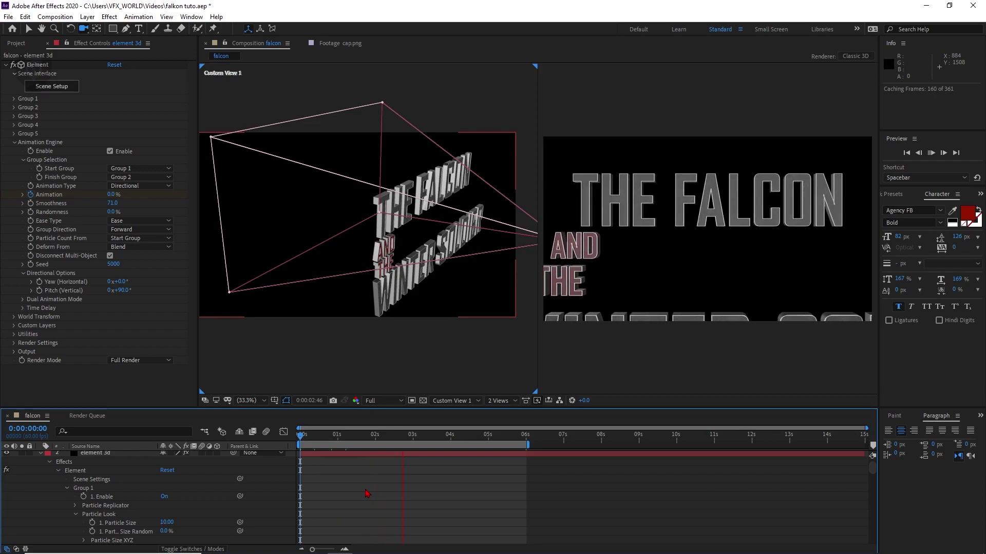
key("space")
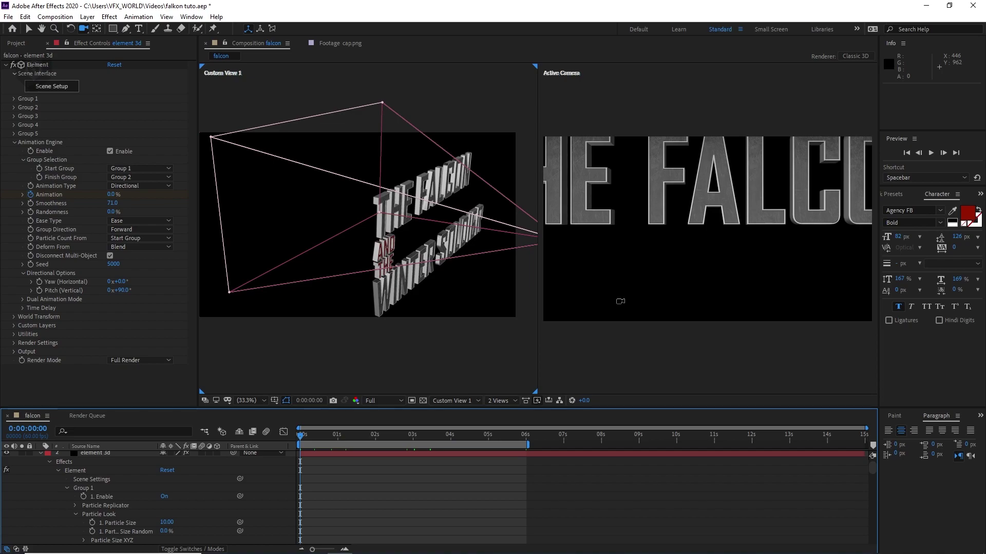
Collapse the element 3d layer and enable keyframing at time zero for all Transform properties of the render cam layer
scroll(43, 480, "up", 1)
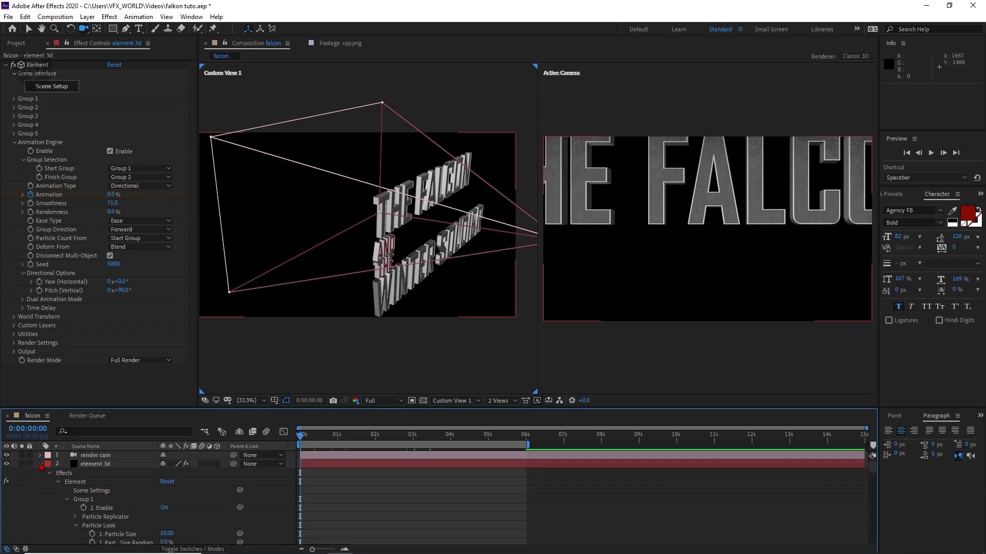
left_click(40, 465)
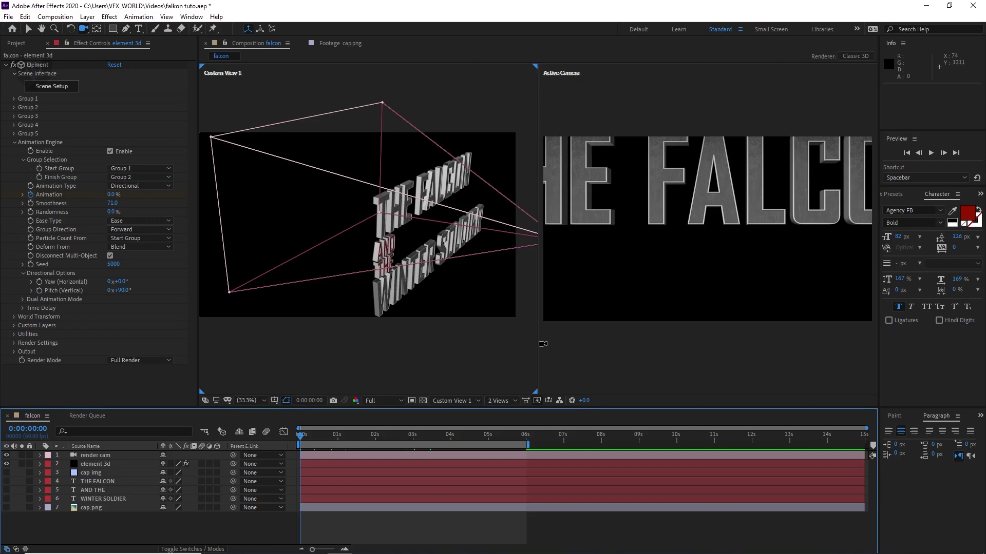
left_click(667, 267)
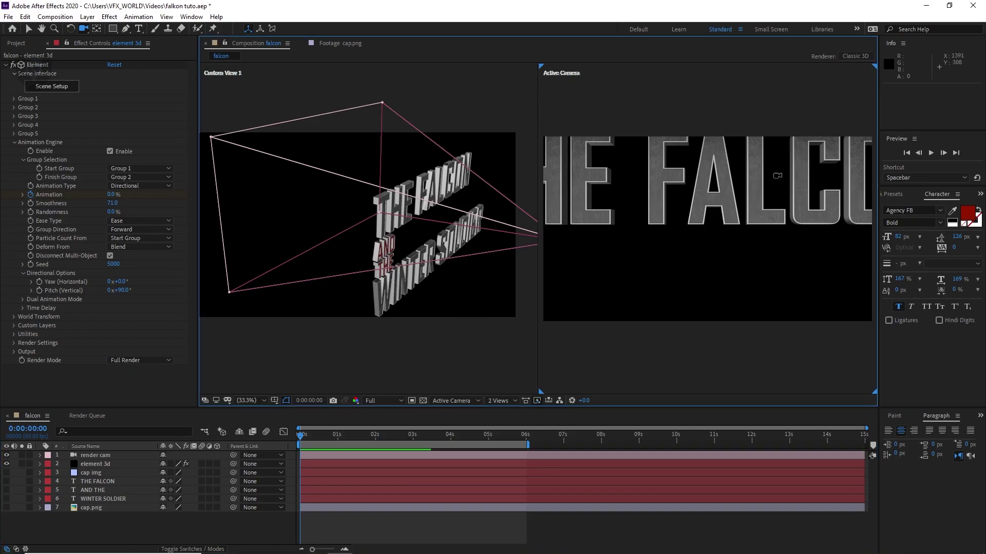
left_click(128, 456)
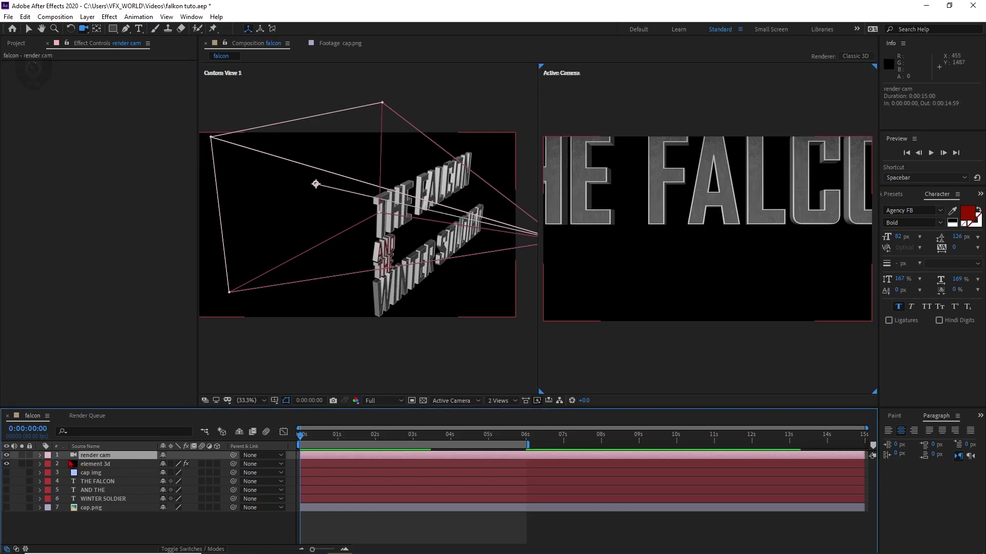
left_click(40, 456)
left_click(49, 464)
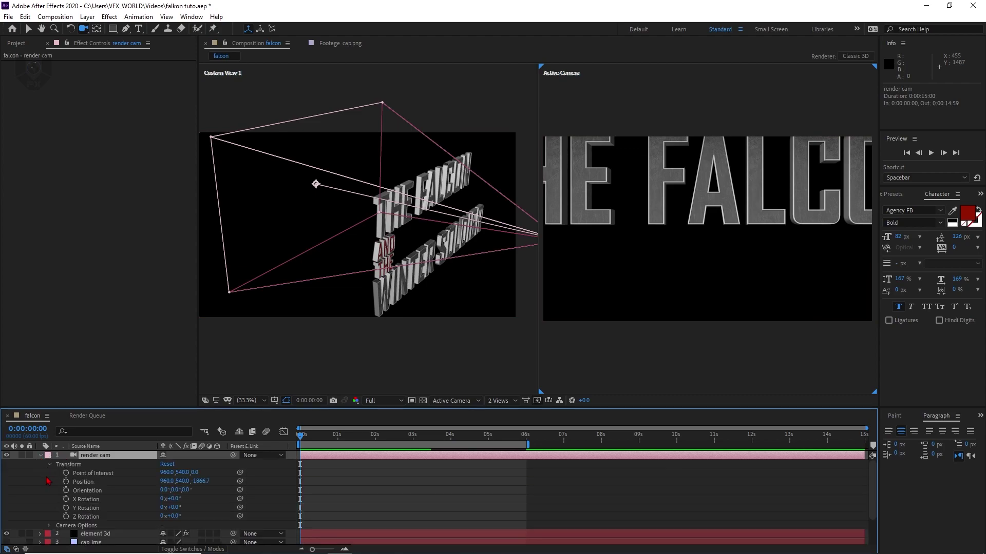
left_click_drag(66, 473, 66, 517)
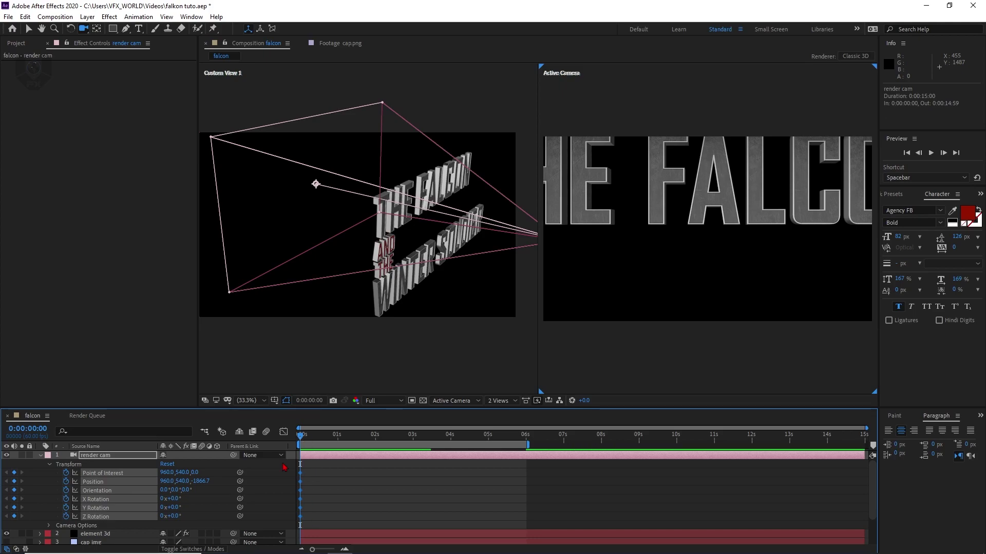
Pull the render camera back to Position about 1142.7, 684.8, -3171.1, framing the whole title, and place its keyframes at 0:00:05:55
left_click_drag(303, 477, 373, 478)
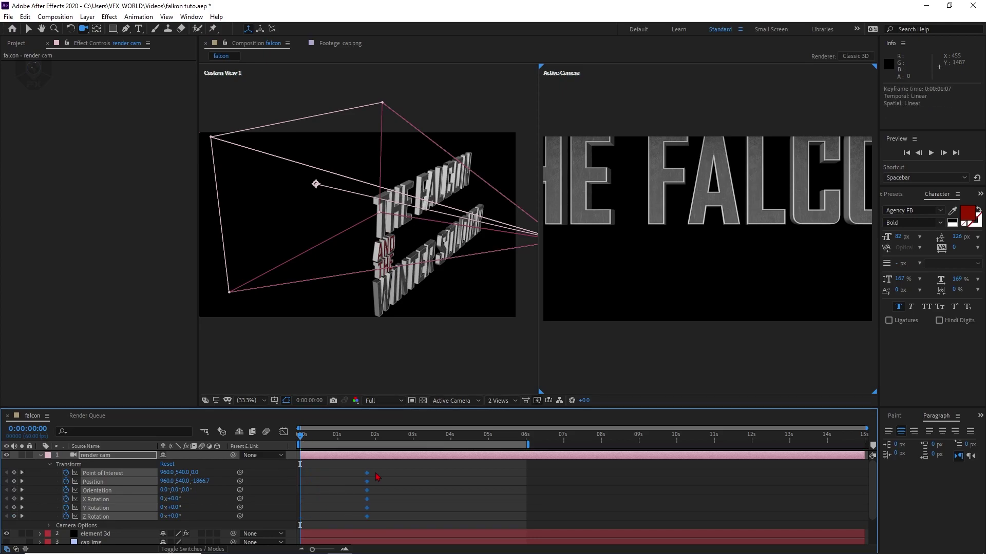
left_click_drag(650, 200, 651, 253)
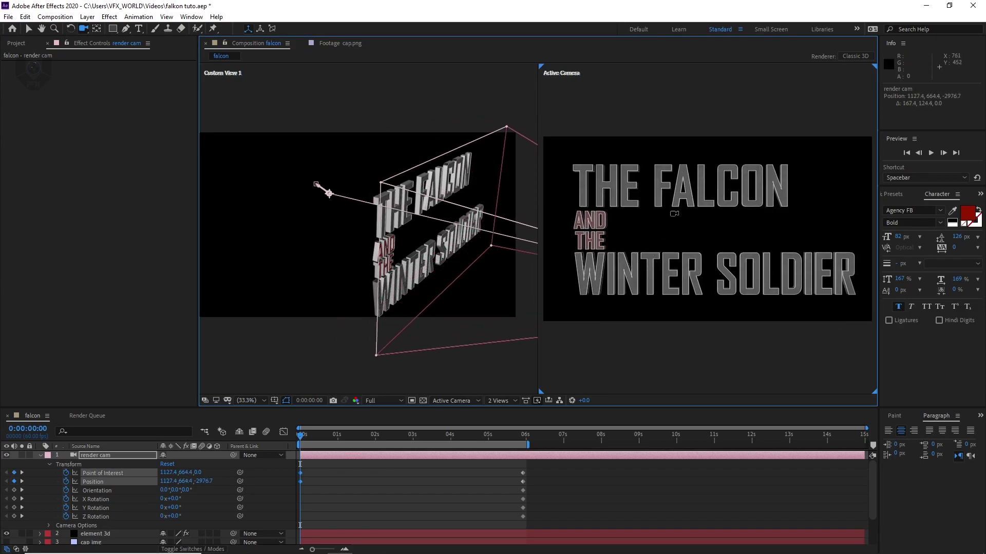
left_click_drag(674, 214, 666, 238)
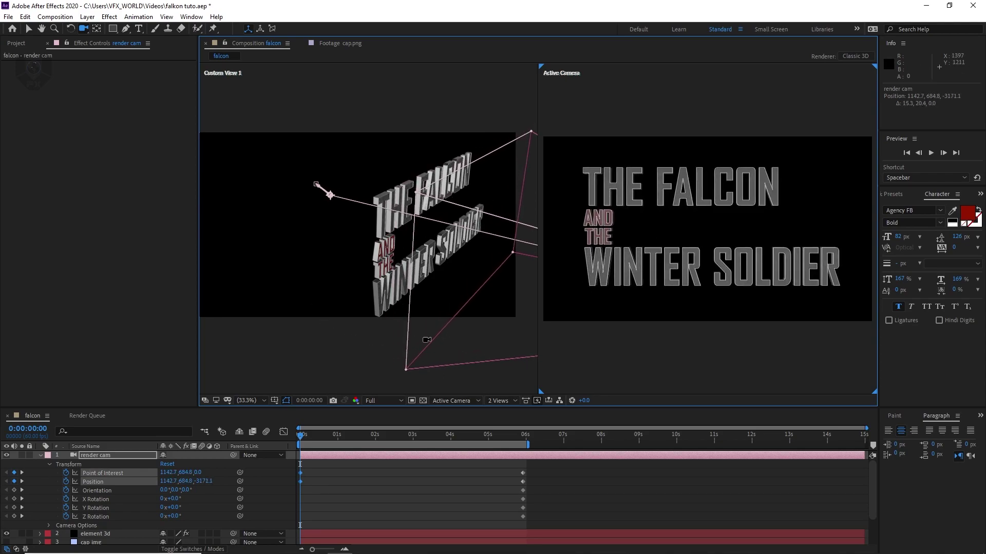
left_click_drag(301, 482, 523, 486)
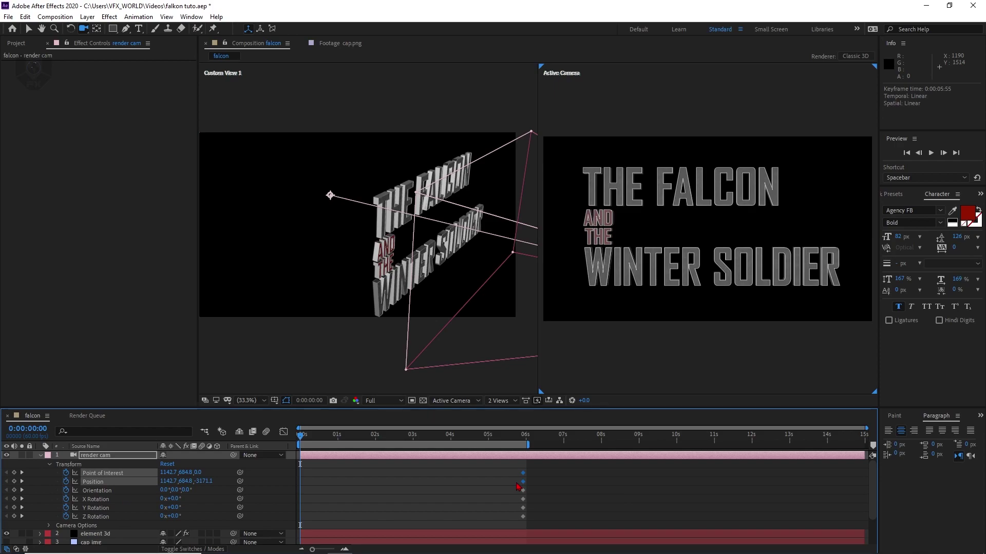
key("space")
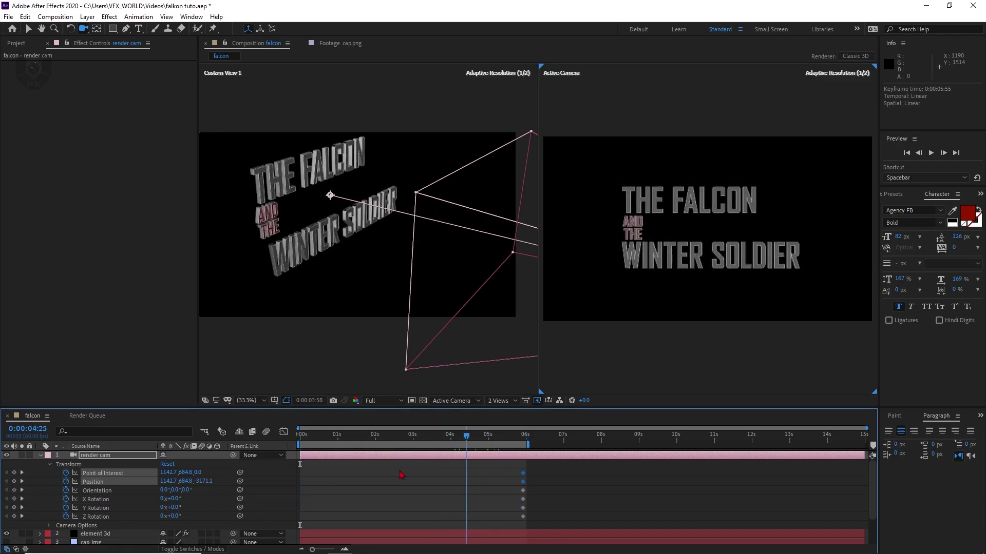
key("space")
Keyframe a tilted close-up at time zero by rotating the render cam about Z and orbiting it to Position about 201.3, 796.3, -1015.9
left_click_drag(758, 247, 665, 258)
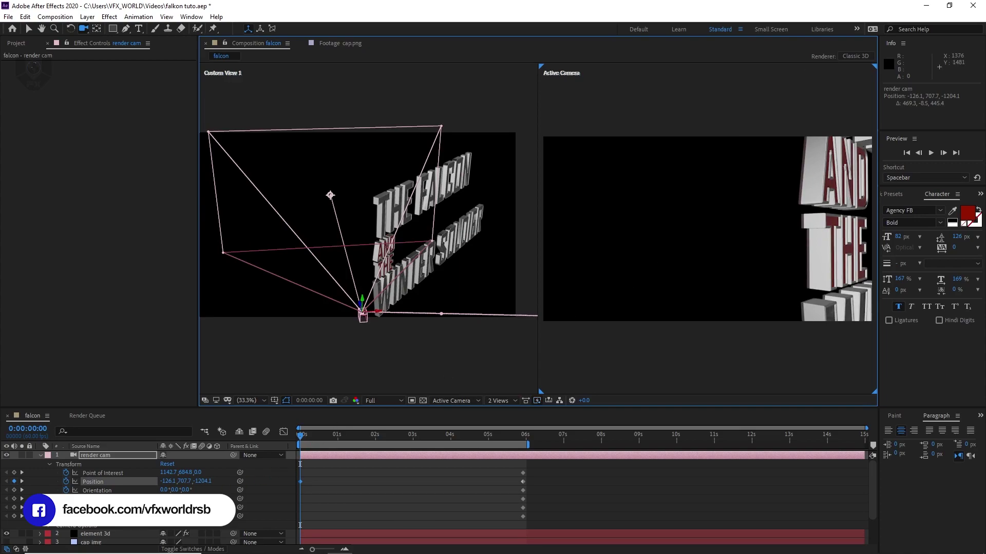
left_click_drag(173, 517, 187, 517)
left_click_drag(673, 254, 681, 209)
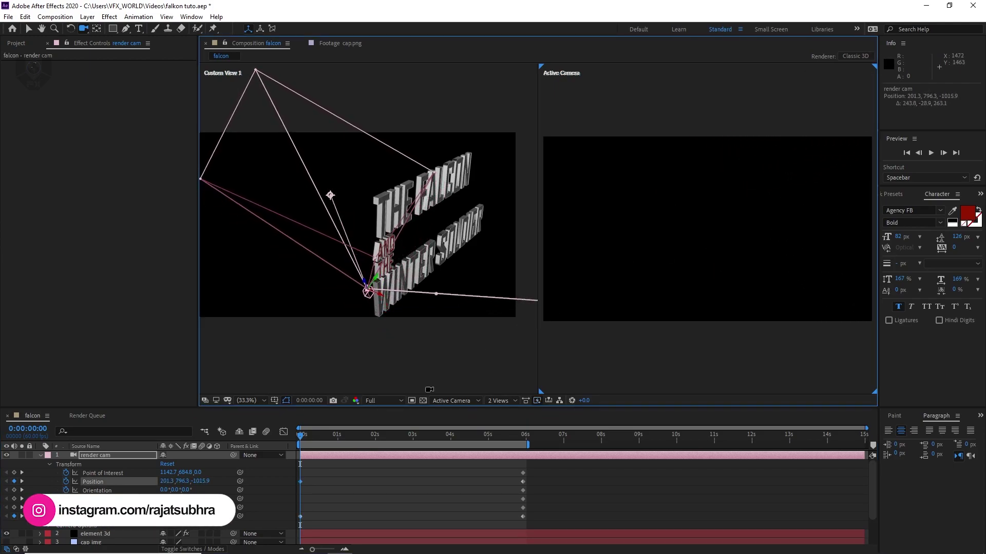
Bend the render cam's motion path into a smooth downward arc between its start and end positions, using the path handles in Custom View 1
left_click_drag(306, 440, 336, 435)
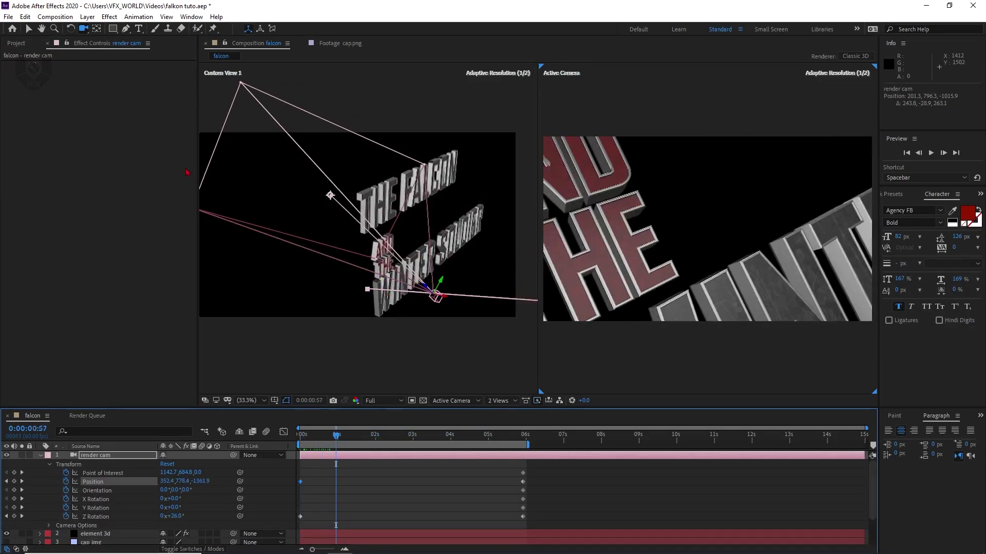
left_click(29, 29)
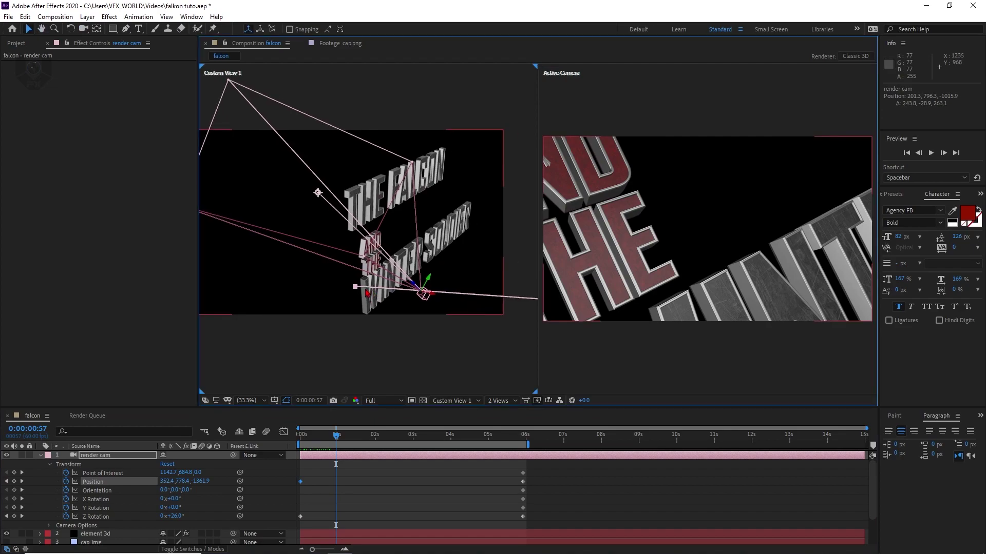
left_click_drag(411, 310, 392, 305)
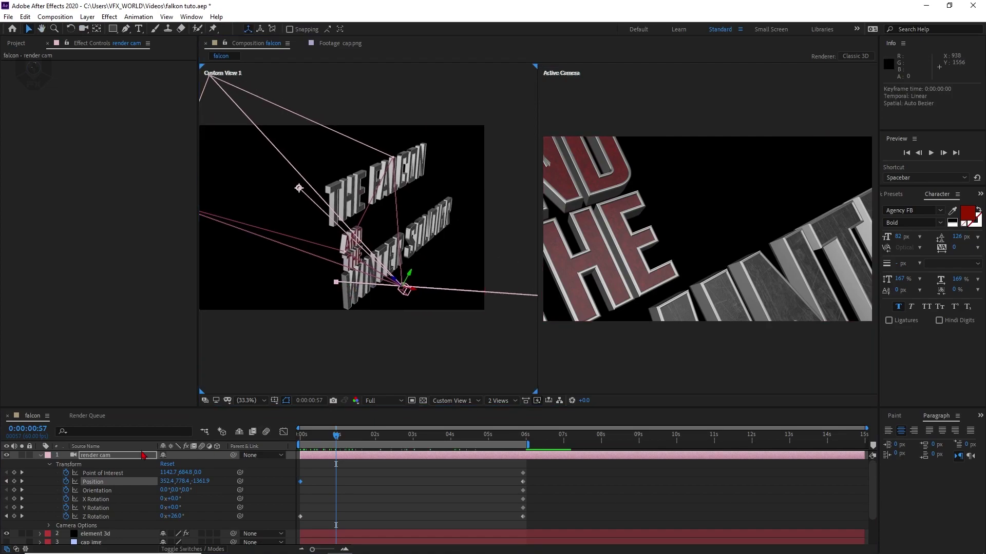
left_click_drag(344, 437, 363, 437)
left_click(392, 290)
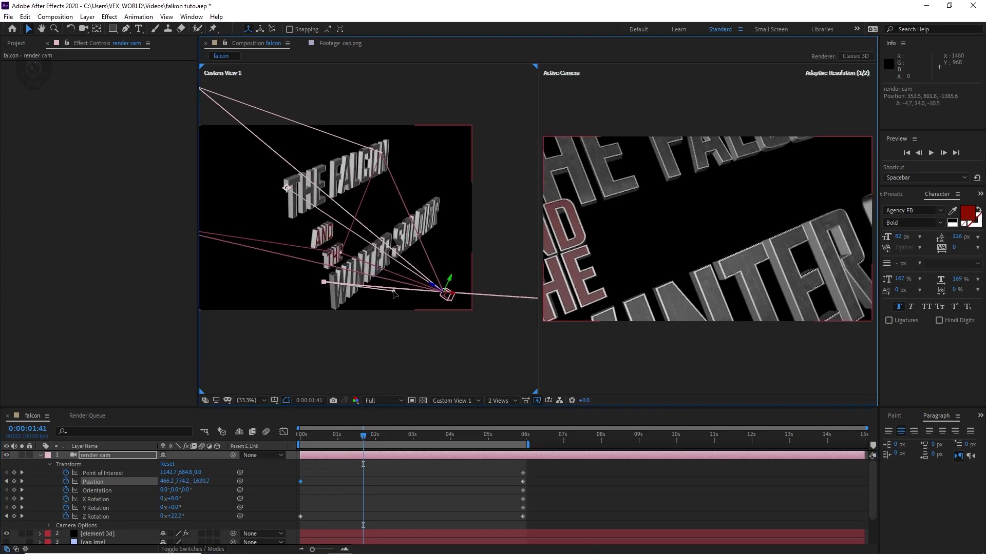
left_click_drag(390, 307, 467, 322)
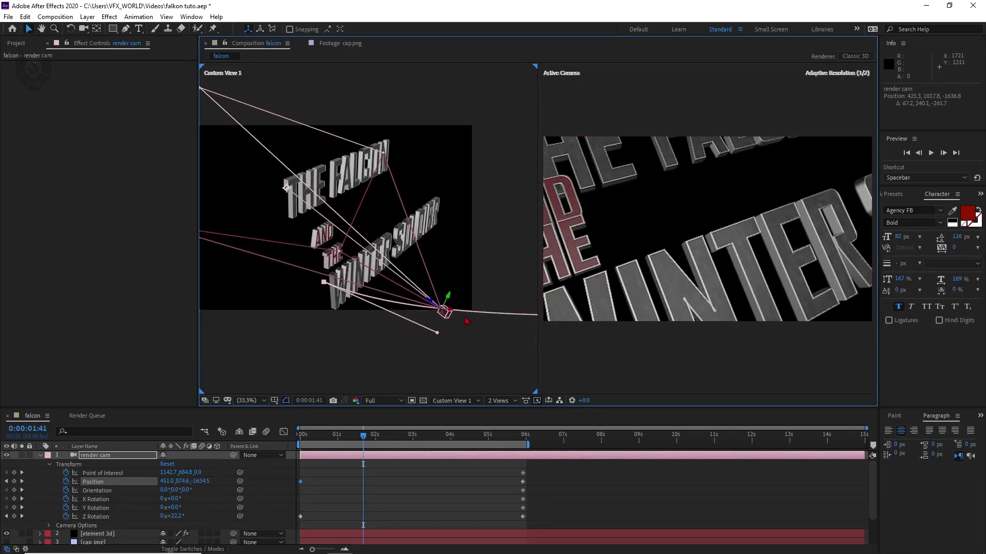
scroll(465, 326, "down", 3)
left_click_drag(504, 268, 446, 276)
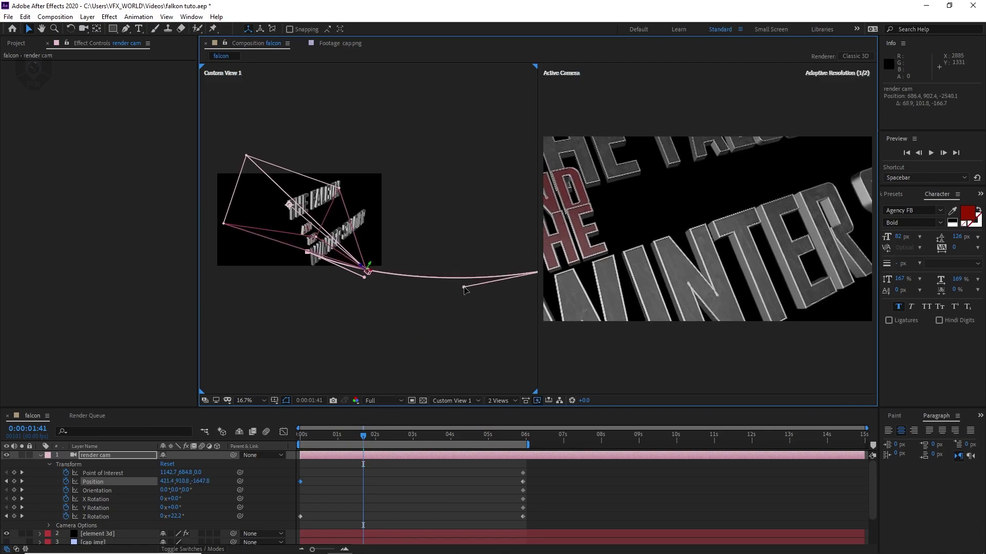
Keyframe the render cam's Z Rotation at 0° near 0:00:02:41 and shift that keyframe to 0:00:02:57
left_click_drag(363, 440, 402, 444)
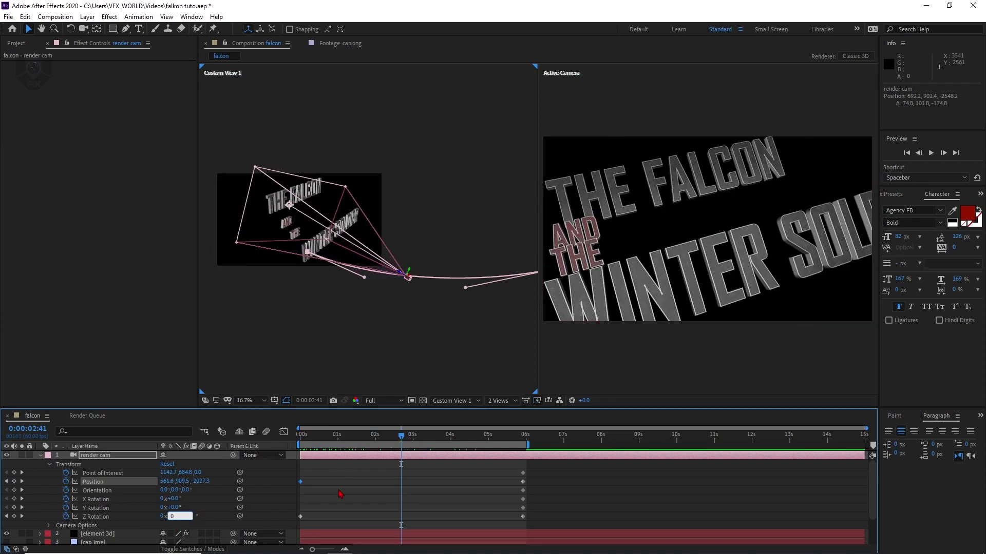
left_click(367, 494)
left_click_drag(402, 439, 493, 434)
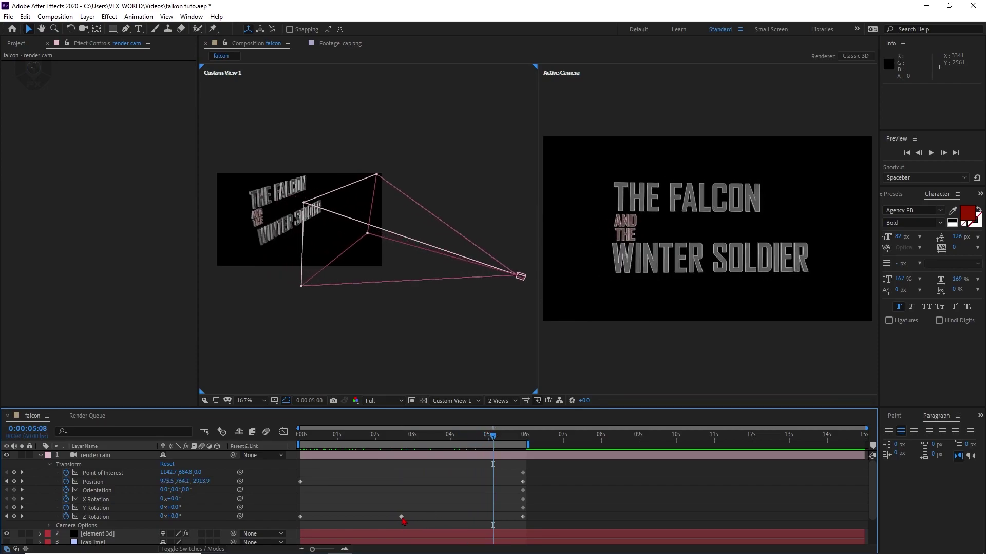
left_click_drag(402, 517, 410, 517)
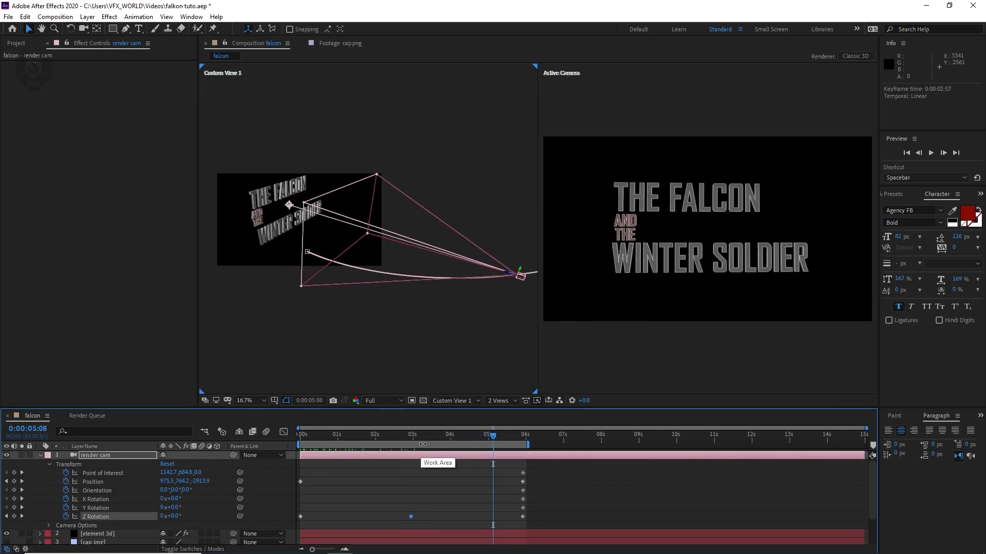
Add a render cam Position keyframe at 0:00:02:57, orbiting the camera to about 562.6, 917.9, -2278.0
left_click_drag(431, 442, 411, 475)
left_click(87, 31)
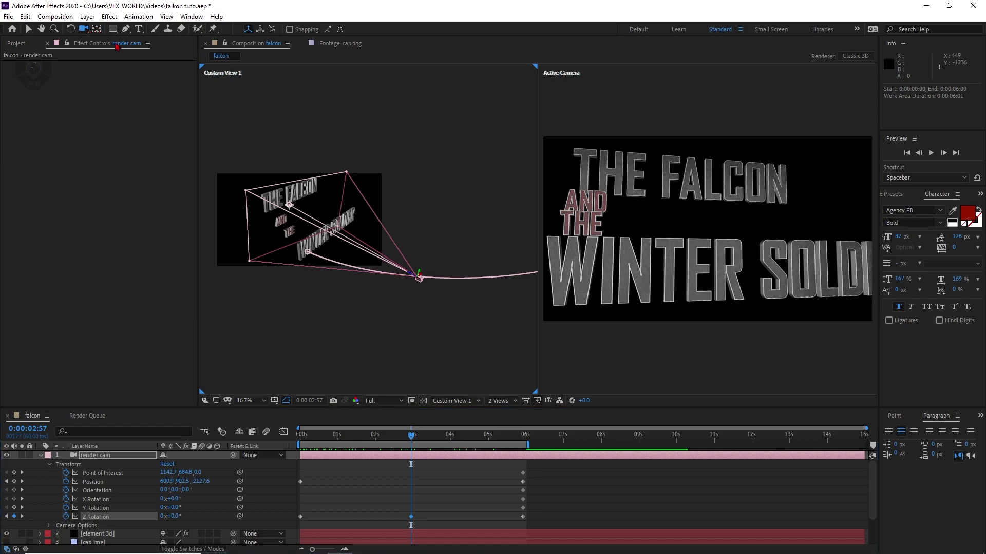
left_click_drag(680, 208, 678, 219)
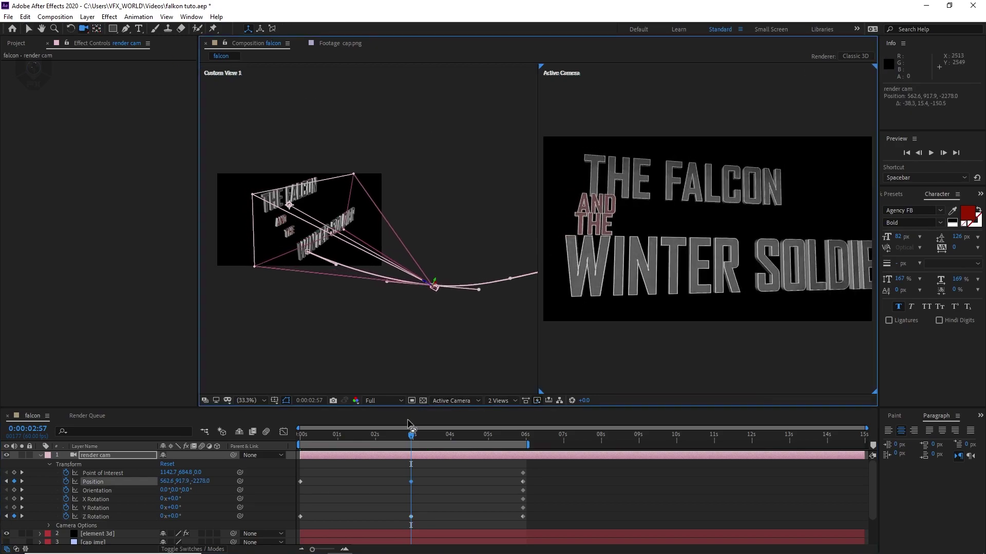
mouse_move(414, 440)
left_mouse_down()
mouse_move(311, 453)
mouse_move(315, 443)
mouse_move(450, 435)
mouse_move(409, 454)
left_mouse_up()
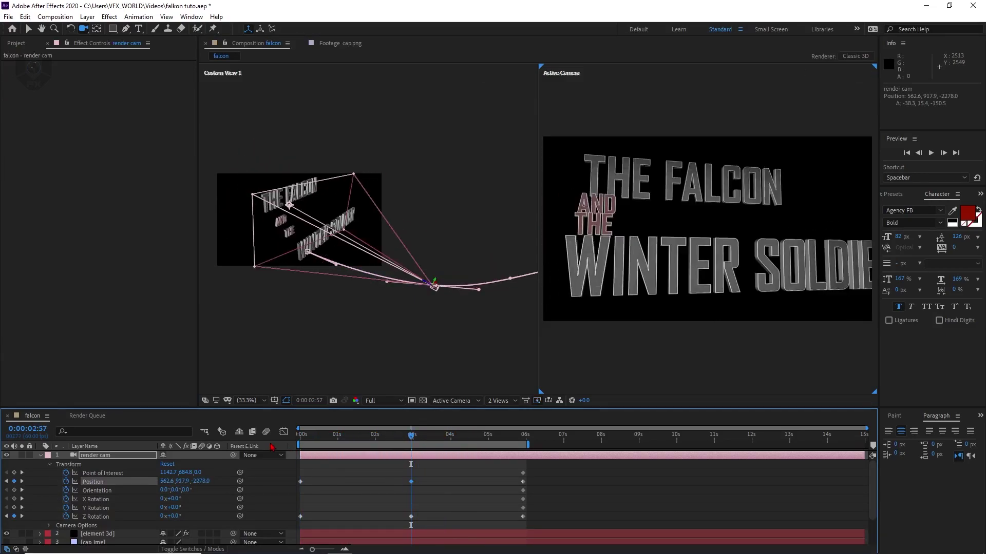
Ease the render cam's first two Z Rotation keyframes and adjust their speed curve in the Graph Editor
left_click(28, 30)
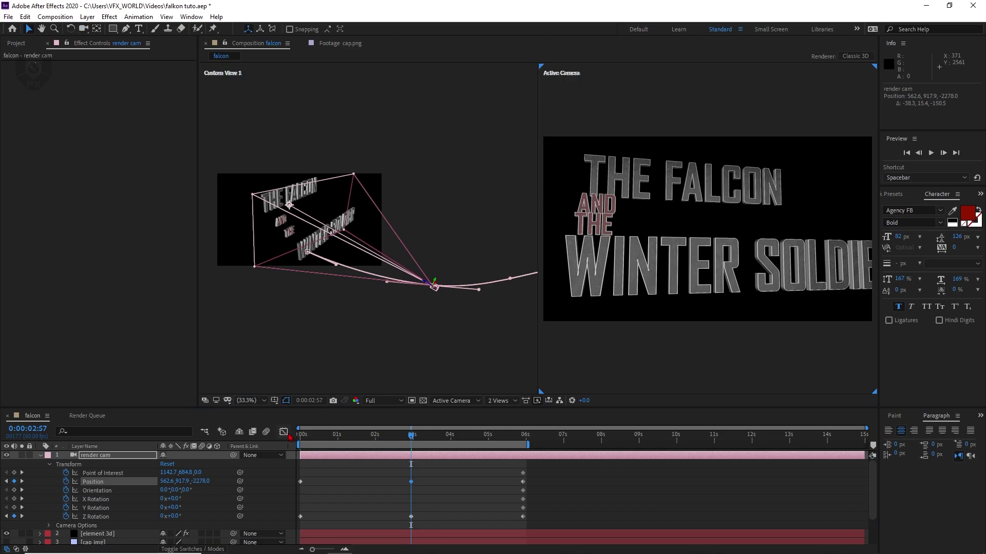
left_click_drag(428, 507, 291, 523)
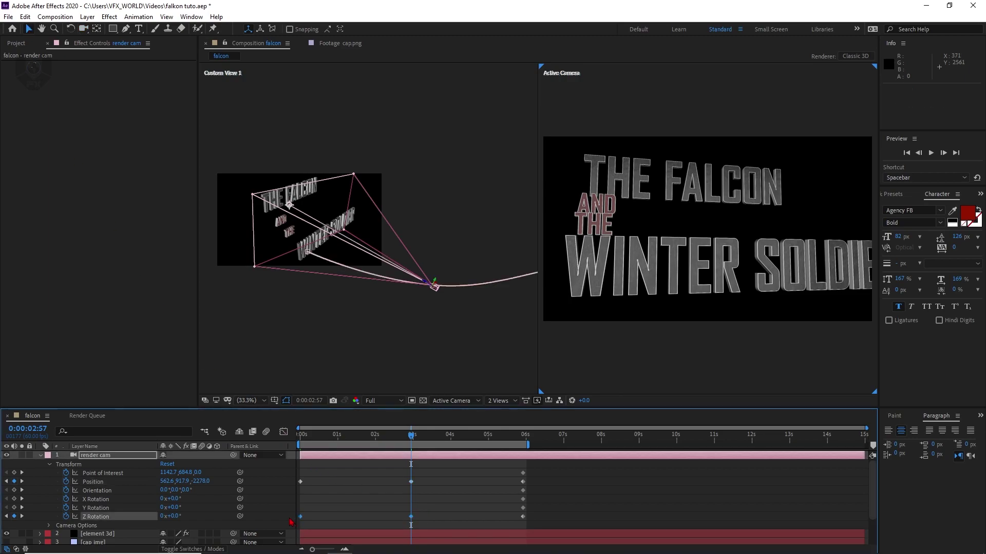
left_click(284, 433)
left_click_drag(378, 463, 432, 452)
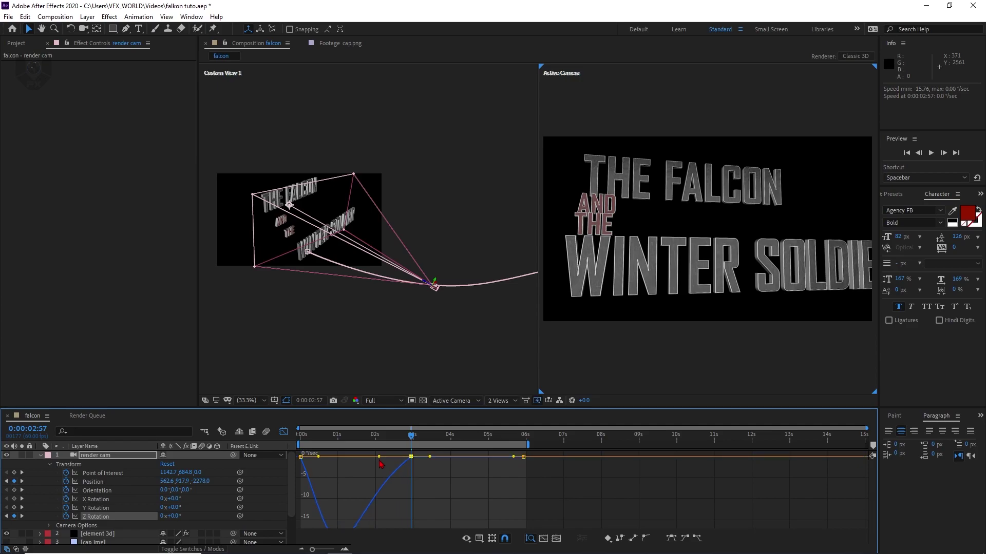
left_click_drag(370, 459, 523, 437)
left_click(286, 434)
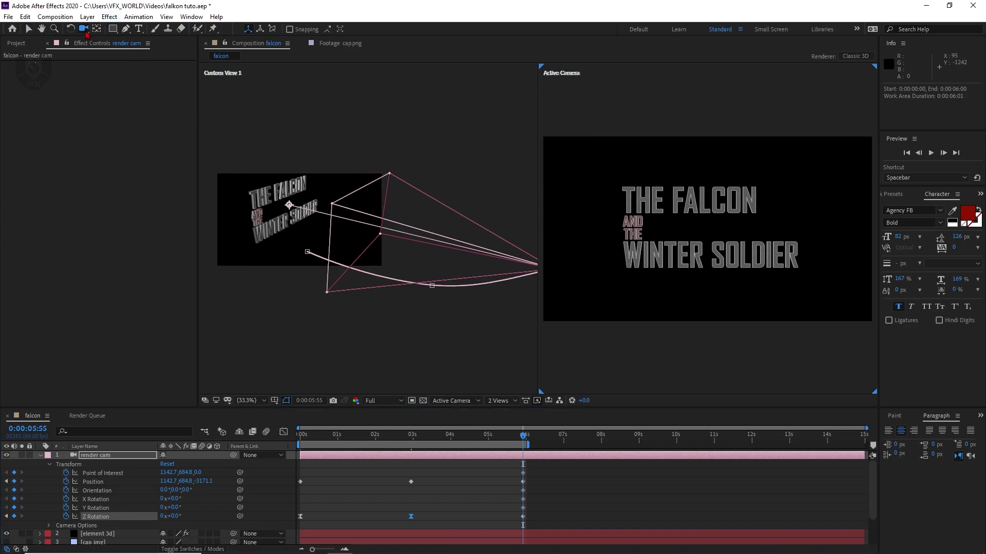
Dolly the render cam closer to the title at 0:00:05:55, to about -2182 in Z, and adjust its motion path curve
left_click_drag(689, 219, 715, 209)
left_click(29, 29)
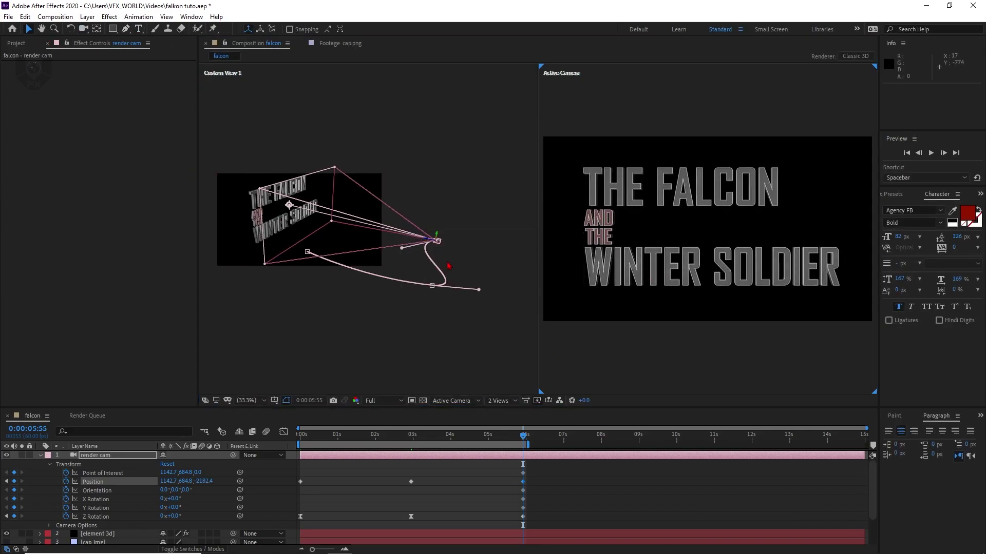
left_click(480, 293)
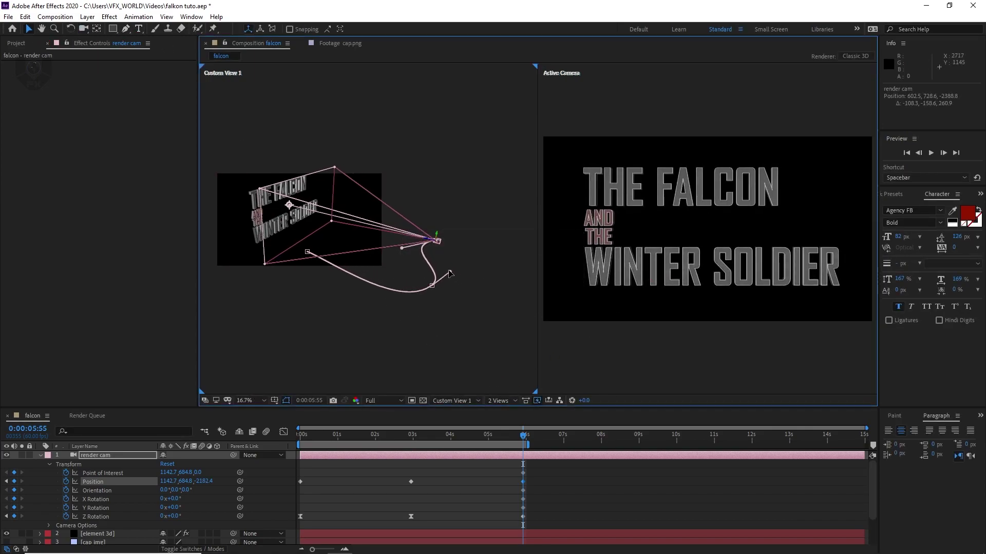
Preview the camera animation up to about 0:00:05:44 and check the cap.png footage
key("space")
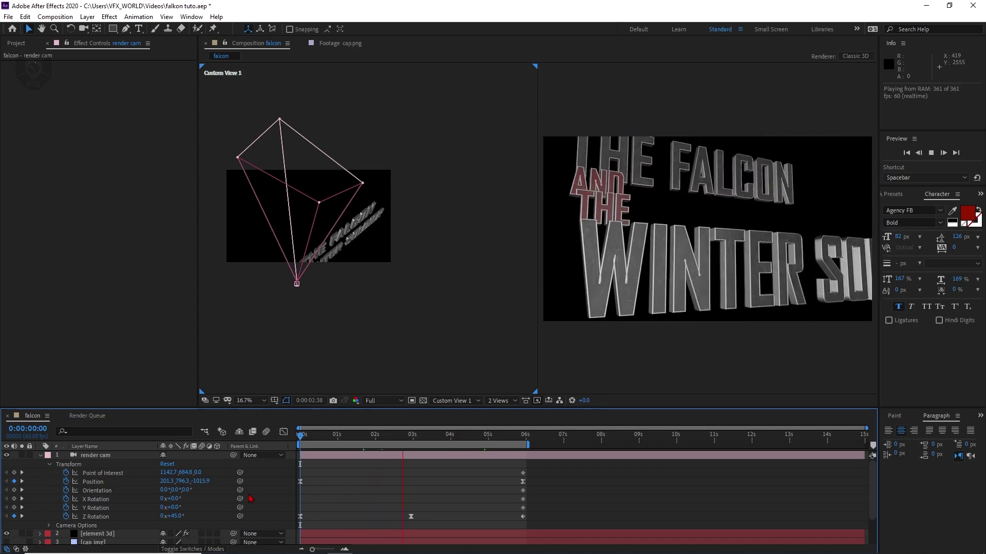
left_click(474, 441)
left_click_drag(474, 441, 517, 436)
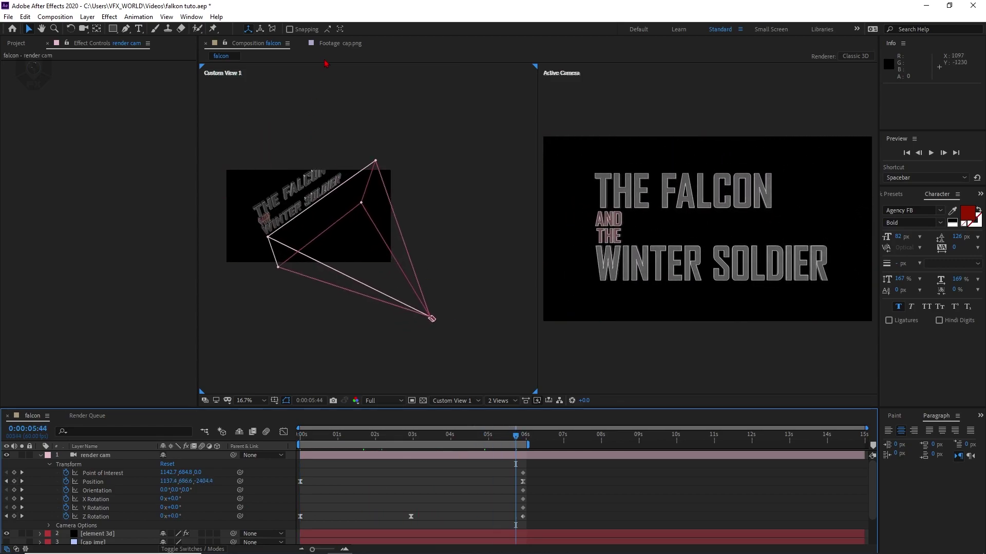
left_click(340, 43)
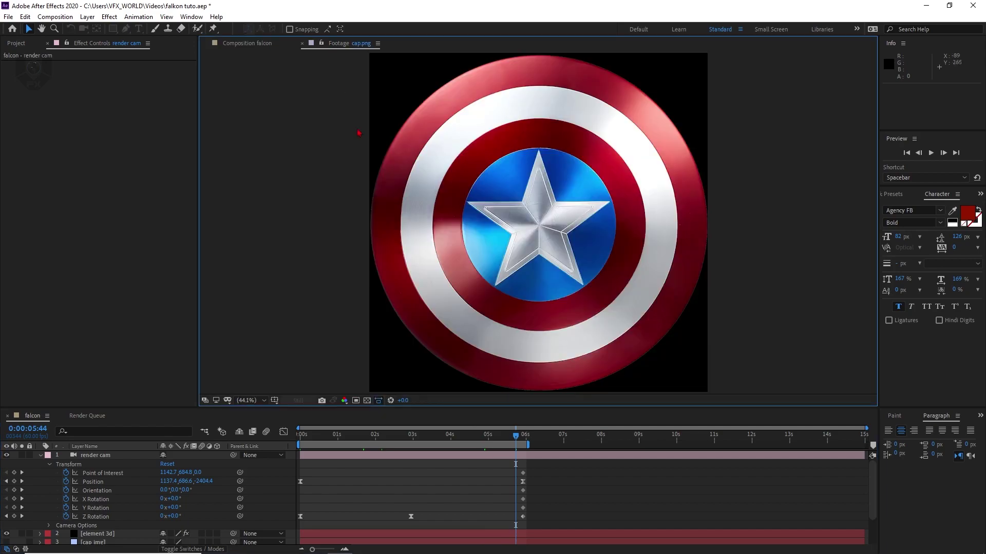
left_click(255, 44)
Enable Group 3 in the Element effect of the element 3d layer, with the playhead at 0:00:06:00
left_click(41, 456)
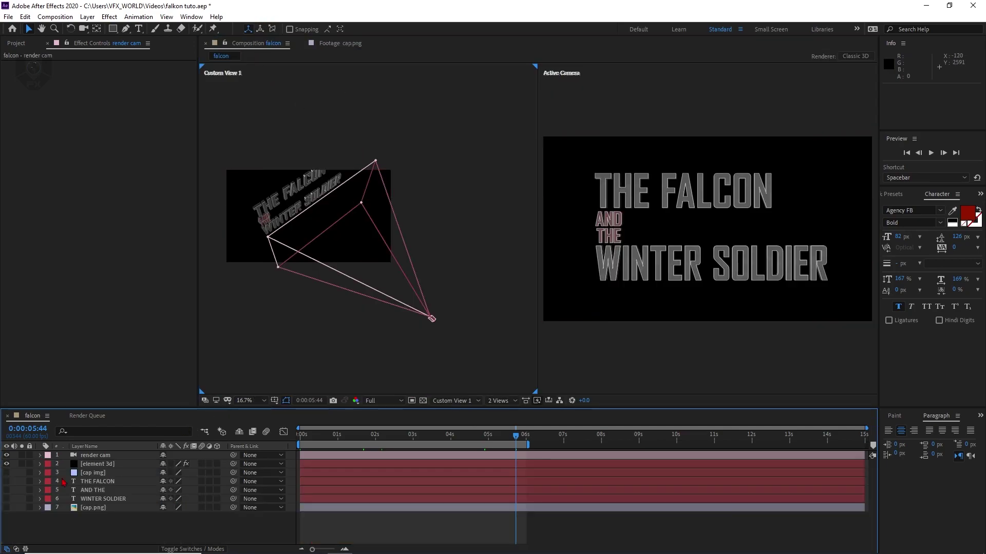
left_click(120, 464)
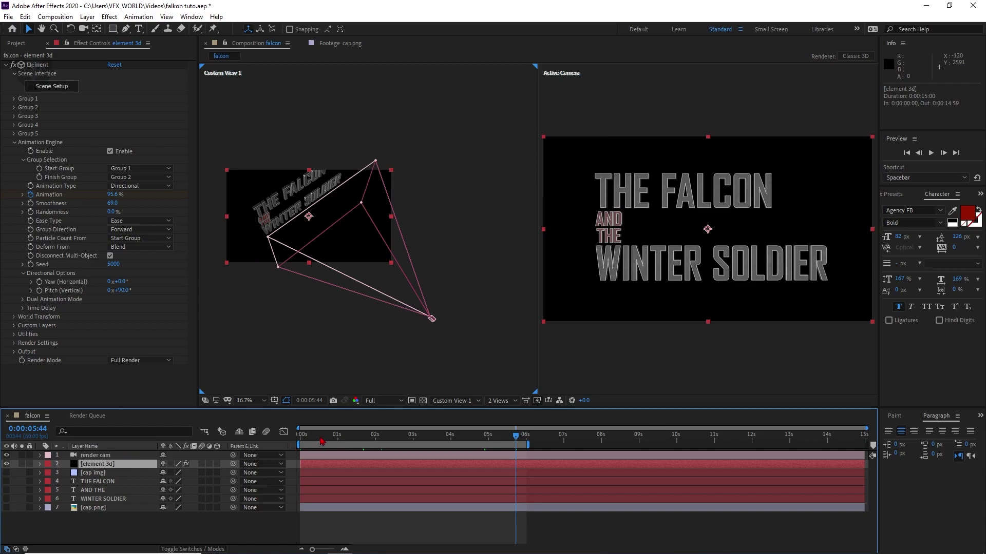
left_click(526, 437)
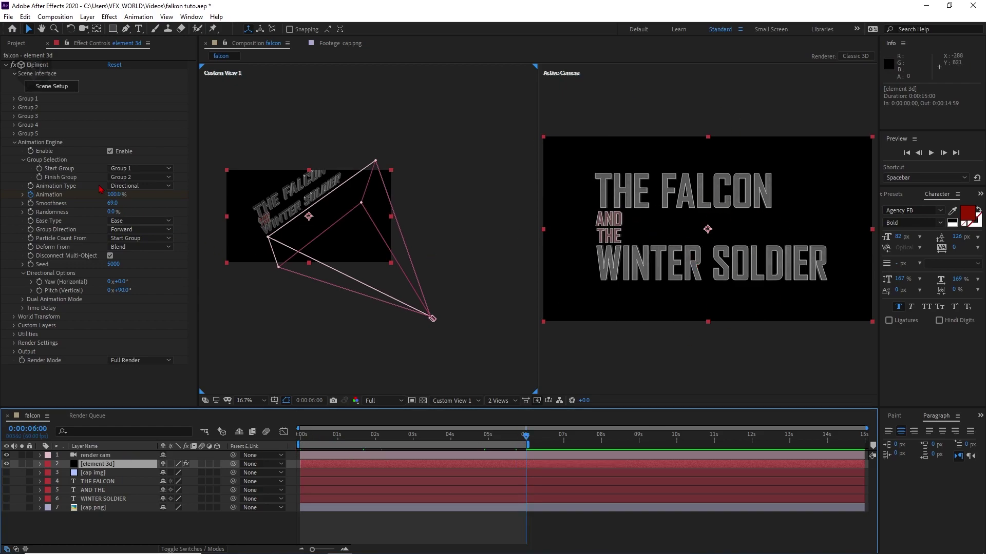
left_click(15, 143)
left_click(14, 116)
left_click(110, 125)
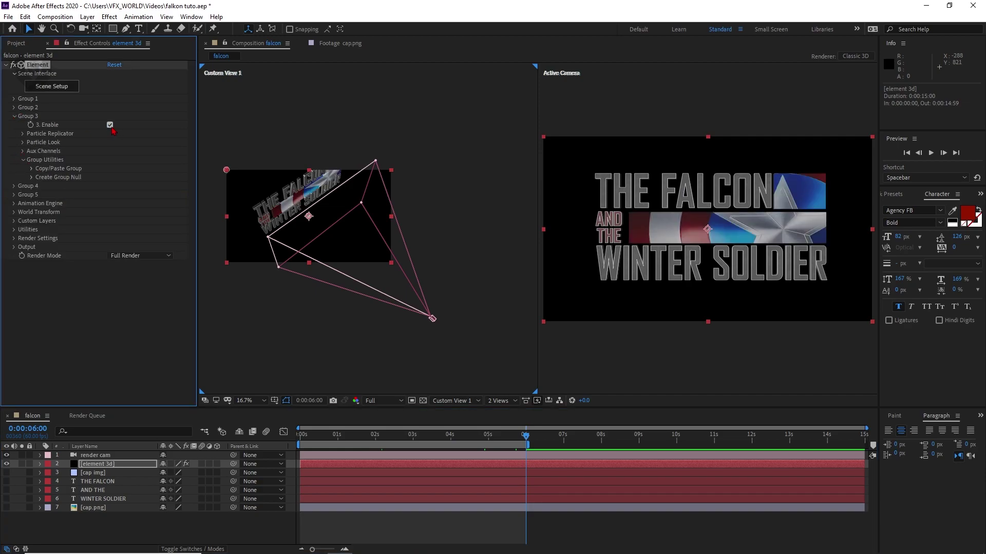
Show the composition in a single active-camera view, fitted up to 100%
scroll(712, 199, "up", 3)
scroll(724, 215, "down", 3)
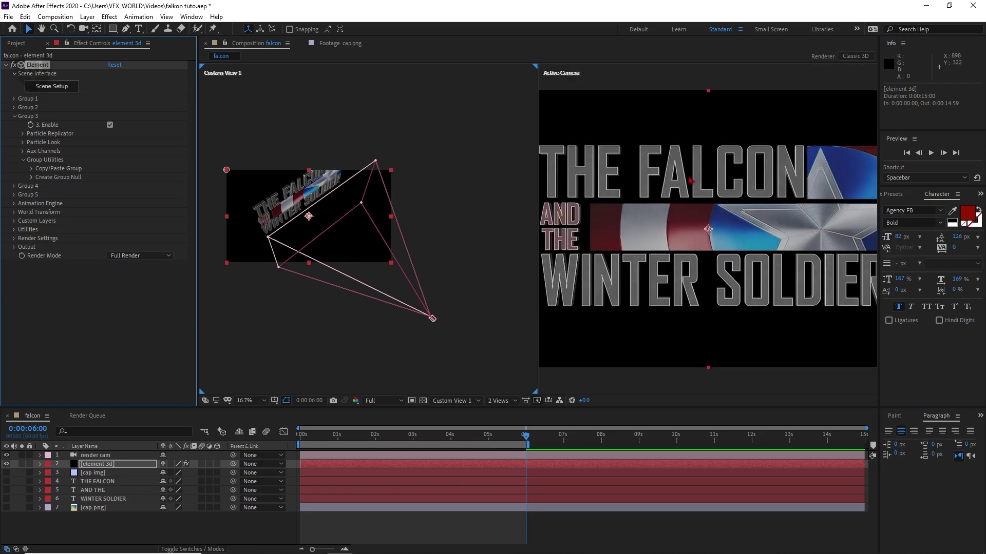
left_click(503, 401)
left_click(508, 412)
left_click(262, 402)
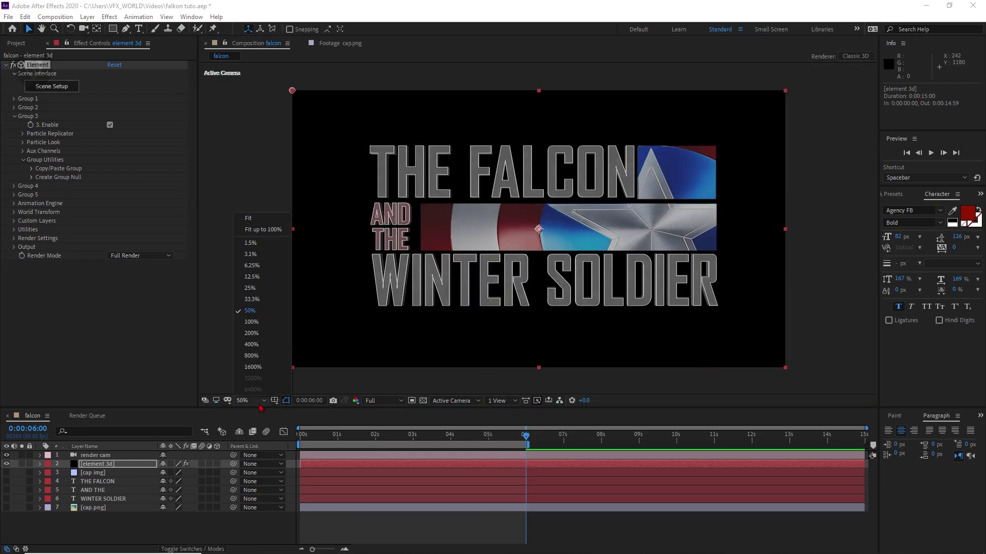
left_click(260, 230)
Lower Group 3's Force Opacity to 0% and start keyframing it just after 3.5 seconds
left_click_drag(514, 433, 442, 460)
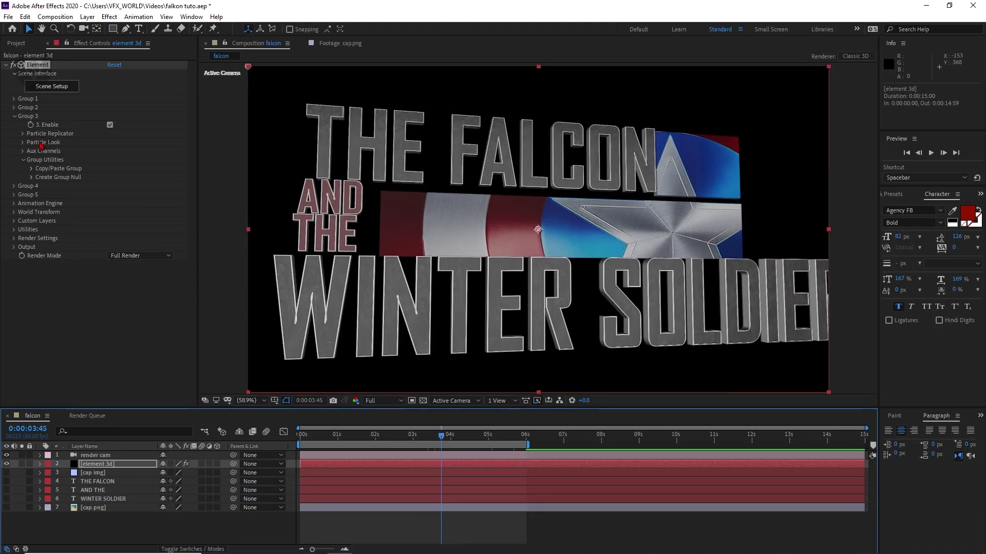
left_click(22, 134)
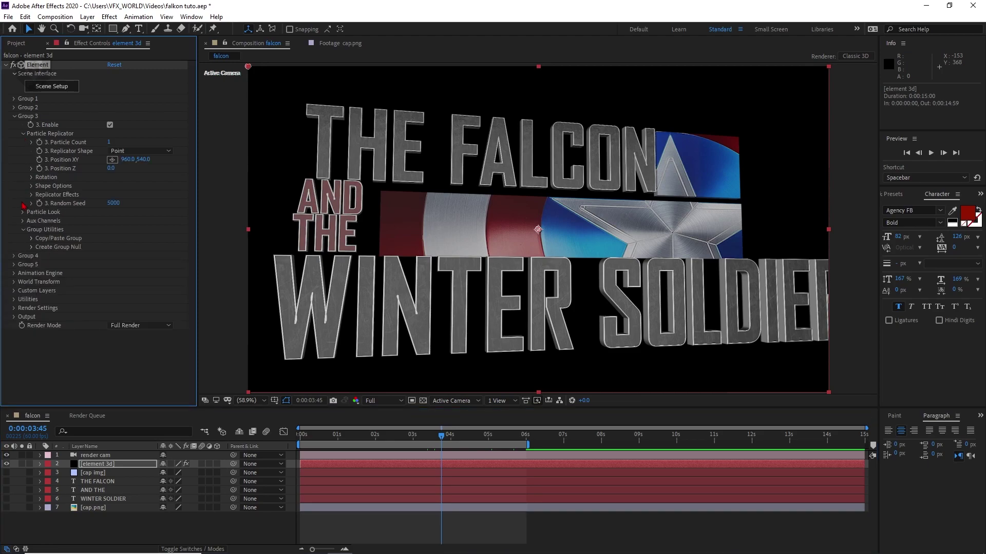
left_click(23, 214)
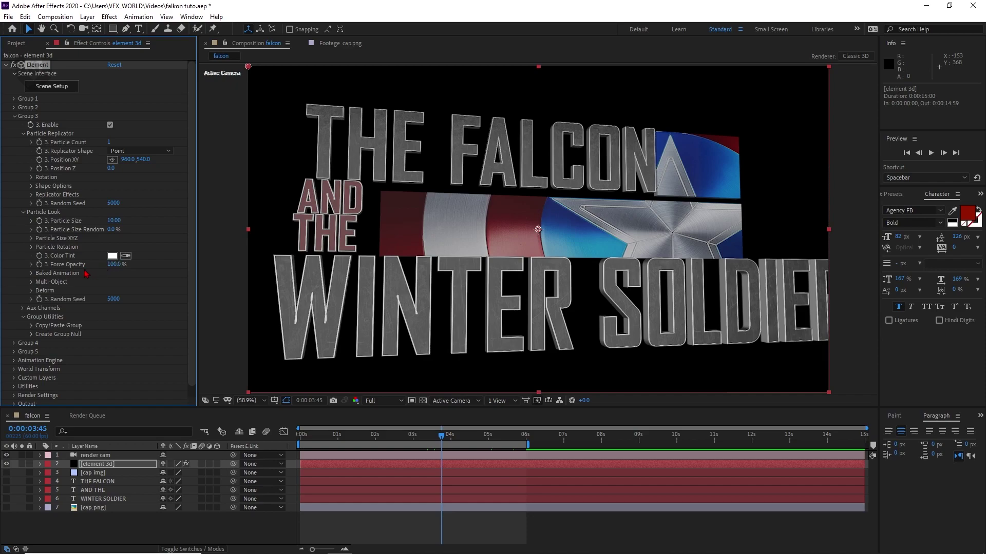
left_click_drag(113, 267, 56, 281)
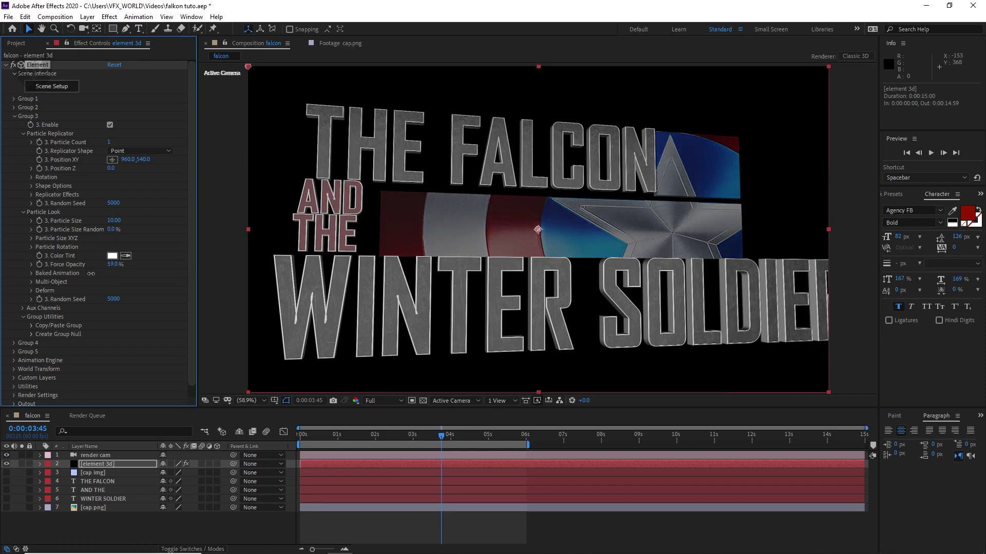
left_click(434, 437)
left_click(42, 265)
Set Group 3's Force Opacity to 100% at 0:00:05:30 and ease its two keyframes
left_click_drag(439, 428, 508, 442)
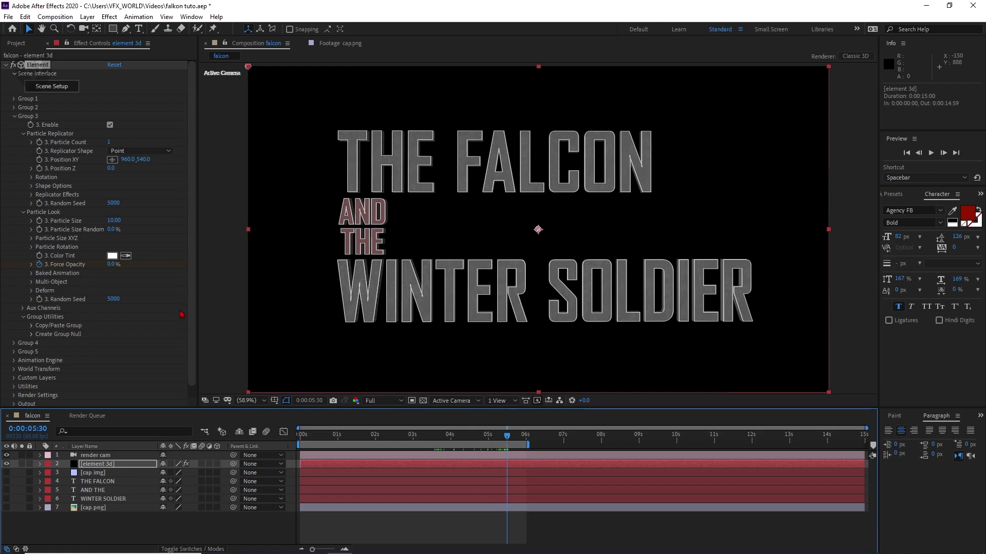
left_click_drag(117, 269, 271, 279)
left_click(117, 467)
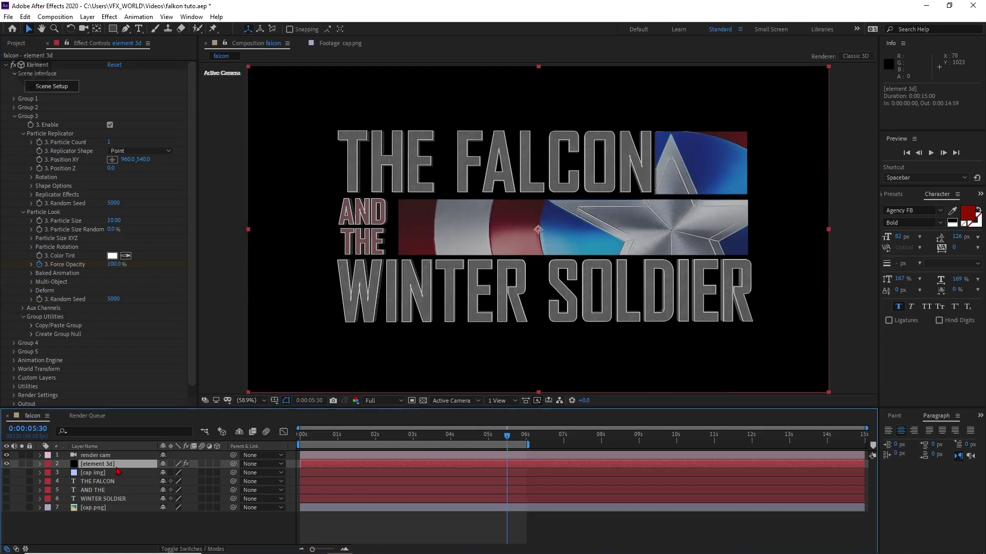
key("u")
left_click_drag(602, 478, 250, 501)
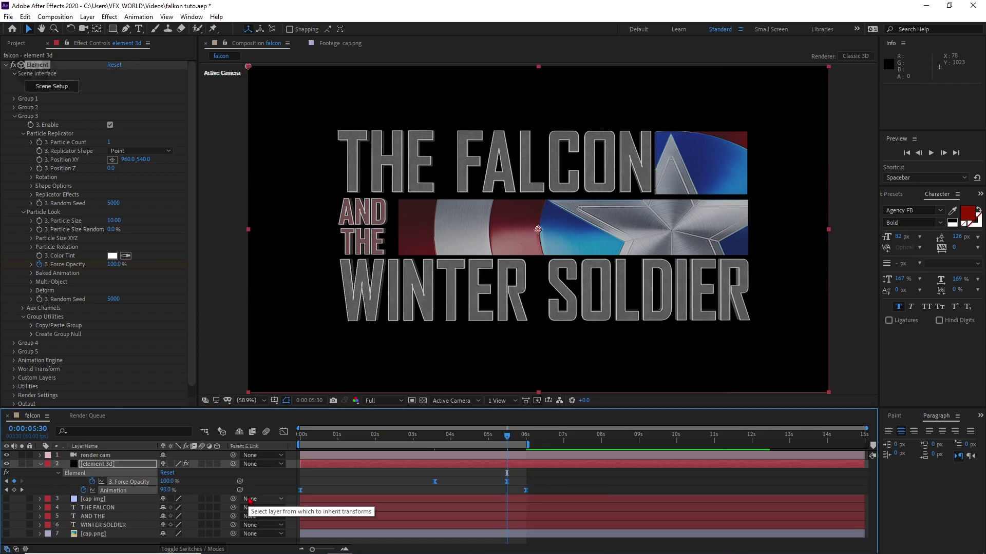
left_click(545, 491)
left_click_drag(522, 477, 405, 499)
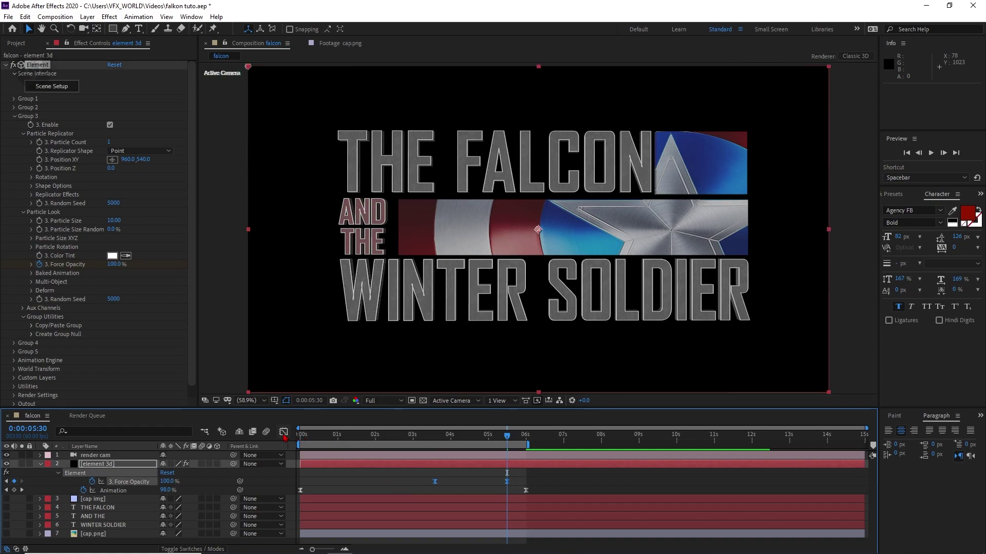
Reshape the Force Opacity speed graph so the shield's fade-in starts slowly and peaks near 5 seconds
left_click(283, 433)
left_click_drag(519, 518, 489, 534)
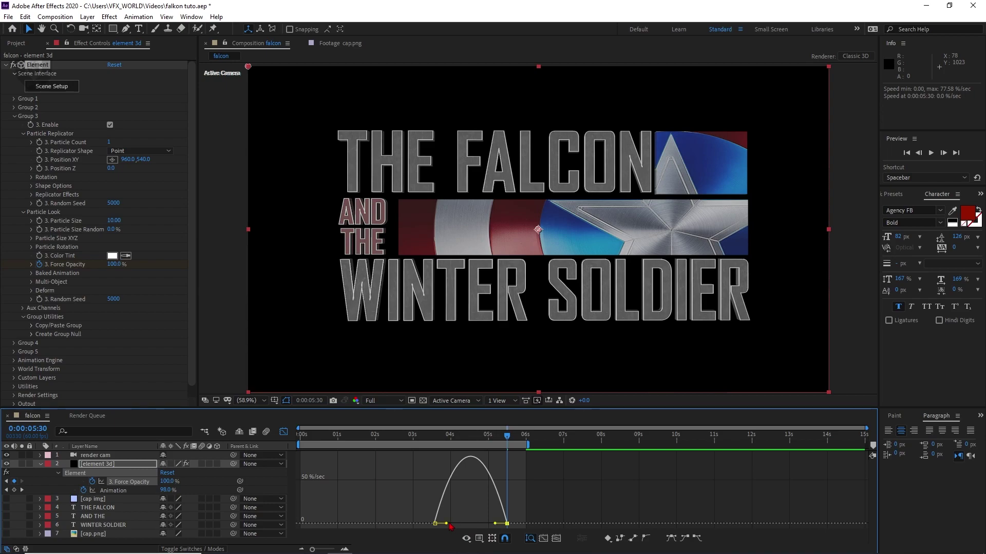
left_click_drag(447, 524, 461, 524)
Preview the shield image's fade-in together with the title and camera animation
left_click_drag(488, 438, 407, 460)
key("space")
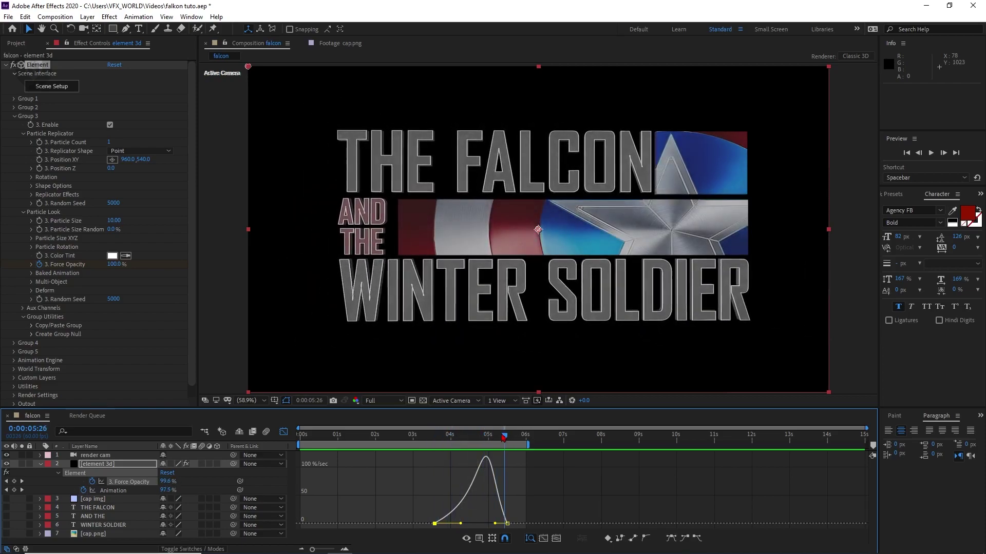
key("space")
left_click_drag(450, 460, 487, 460)
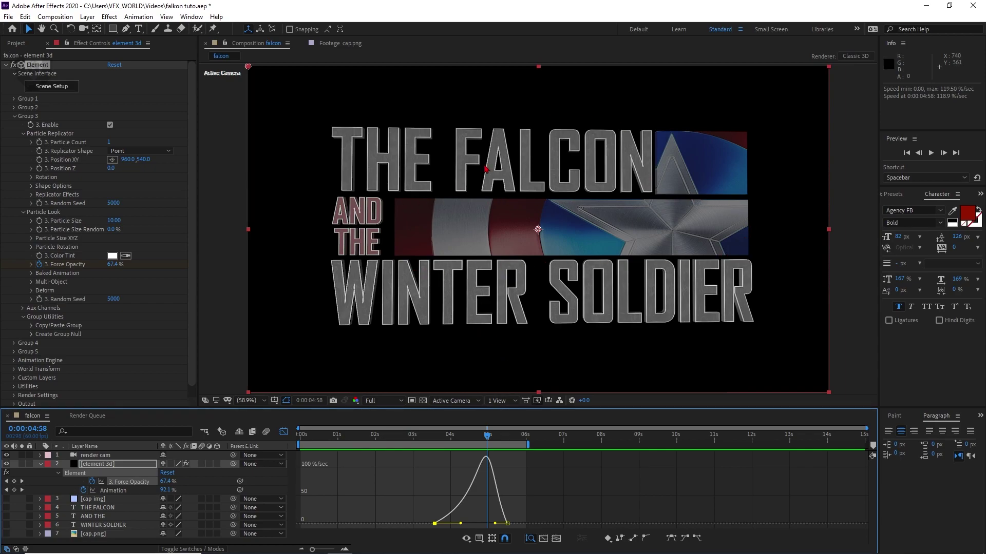
left_click_drag(319, 436, 459, 424)
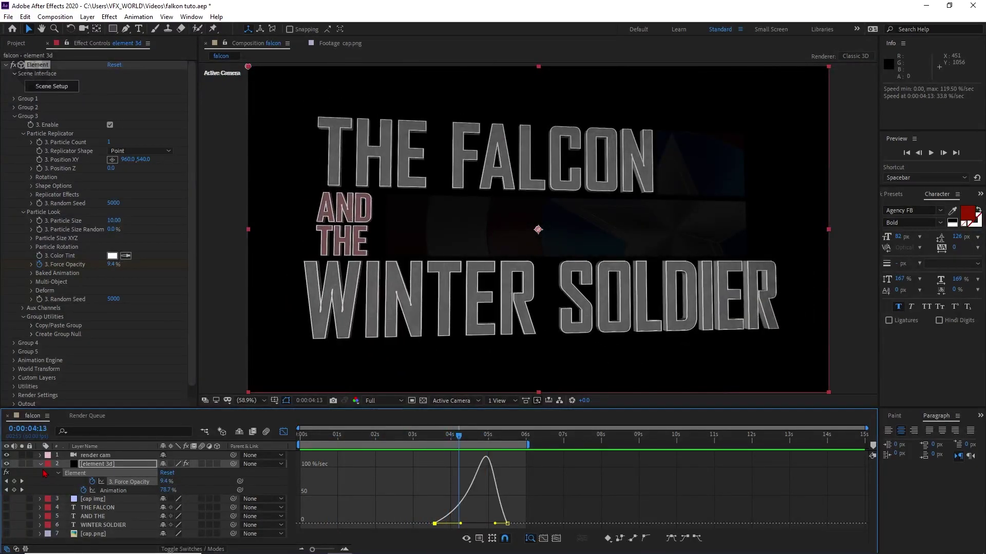
Add a point light with 438% intensity and smooth falloff to the falcon composition
left_click(40, 464)
right_click(156, 528)
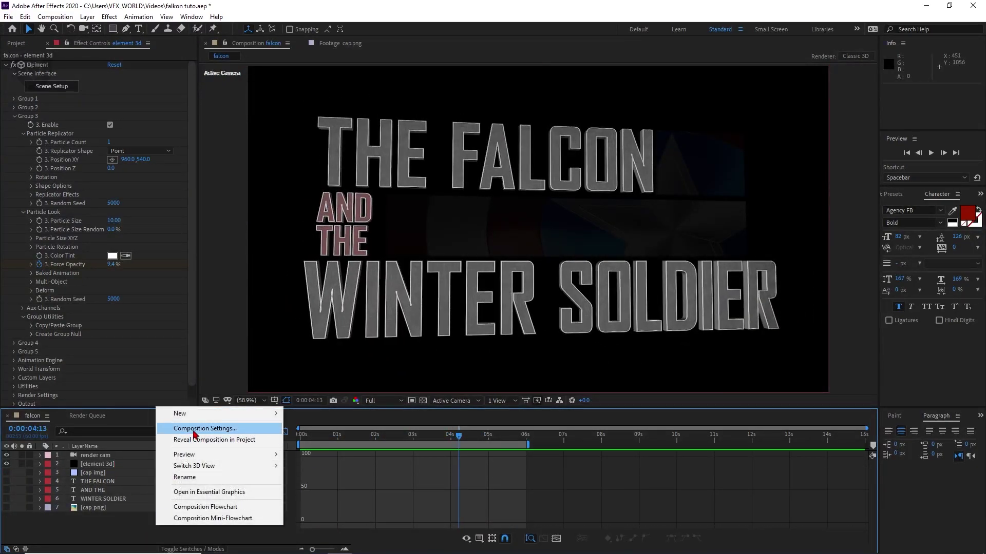
mouse_move(273, 413)
left_click(327, 452)
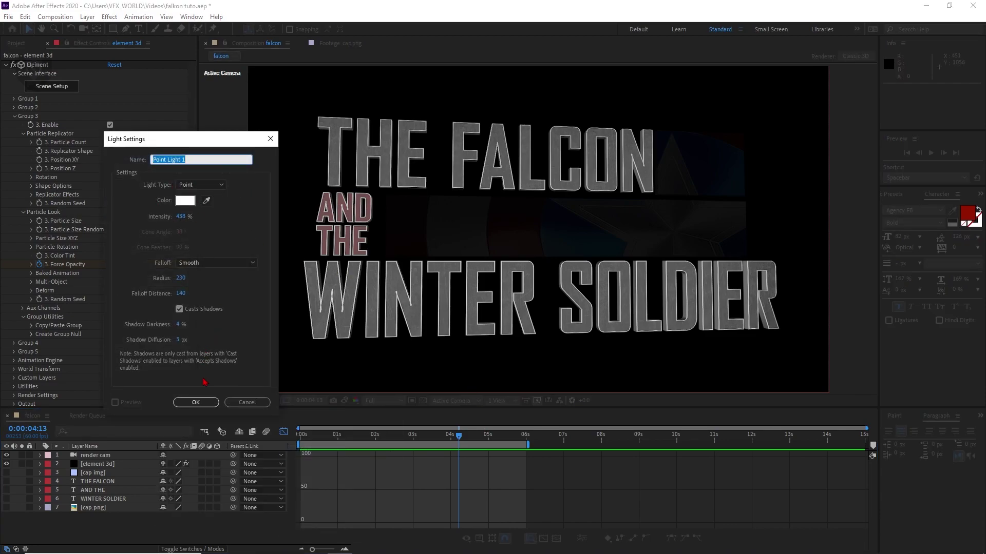
left_click(208, 404)
At 0:00:06:01, position Point Light 1 at 1040.0, 240.0, -566.7 and reduce its intensity
left_click_drag(481, 440, 526, 437)
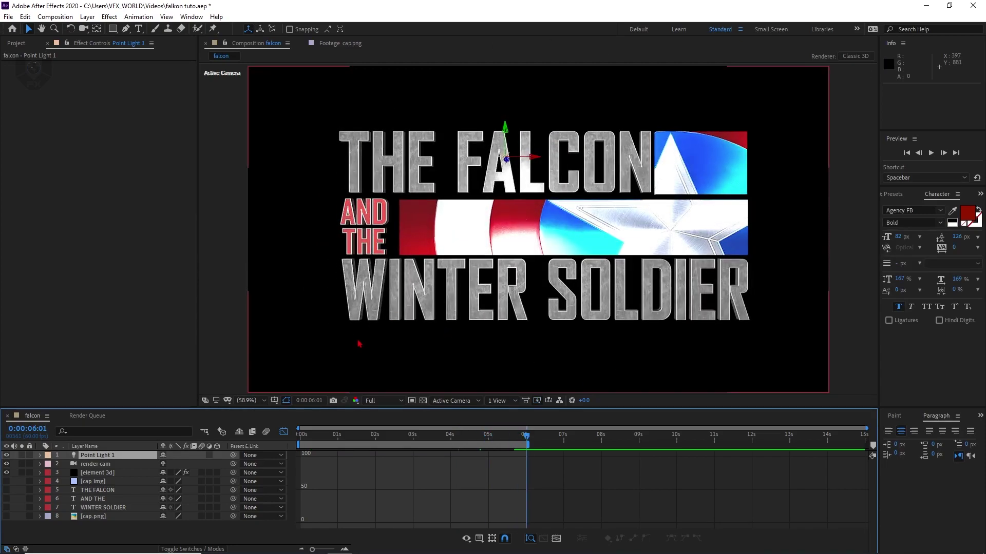
key("p")
left_click_drag(202, 463, 161, 469)
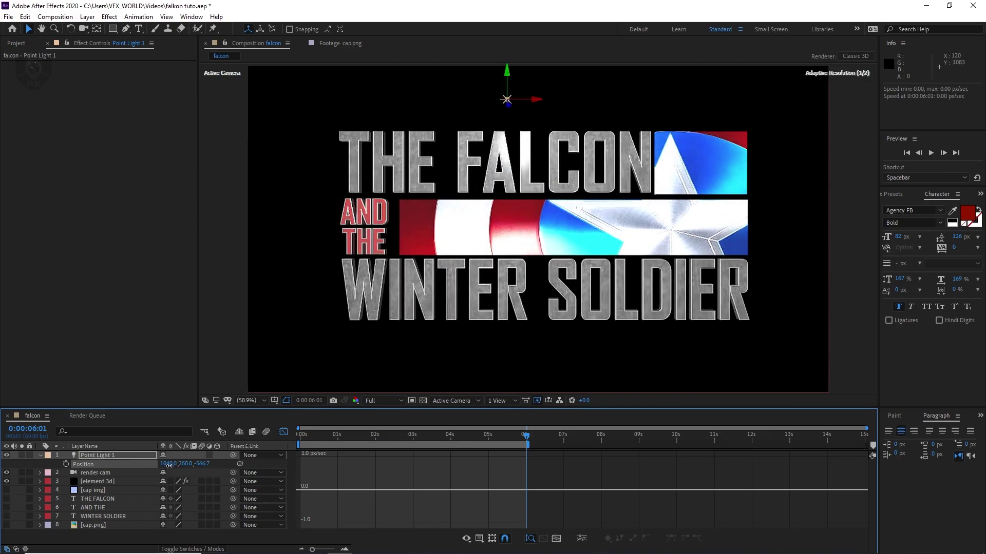
double_click(113, 455)
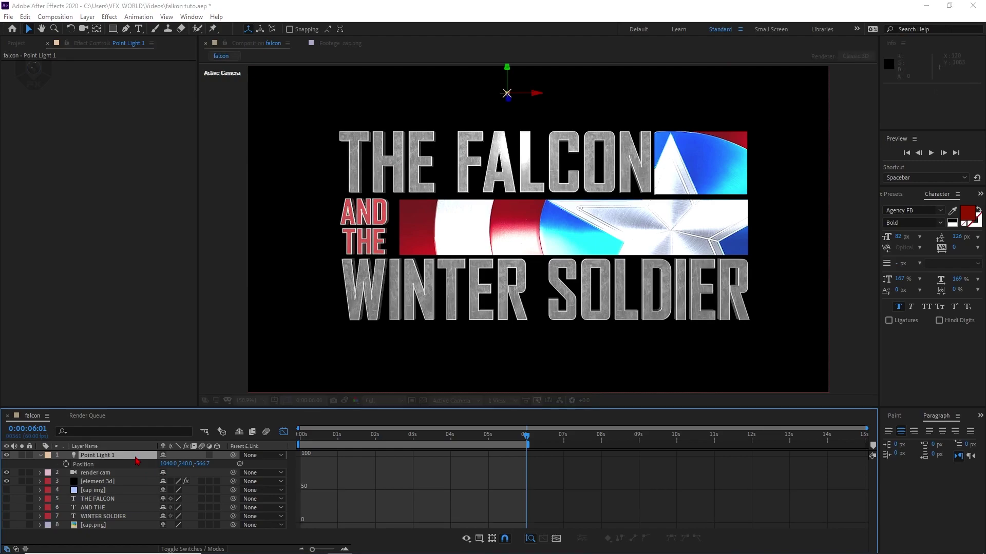
left_click(180, 216)
type("240.0")
key("Return")
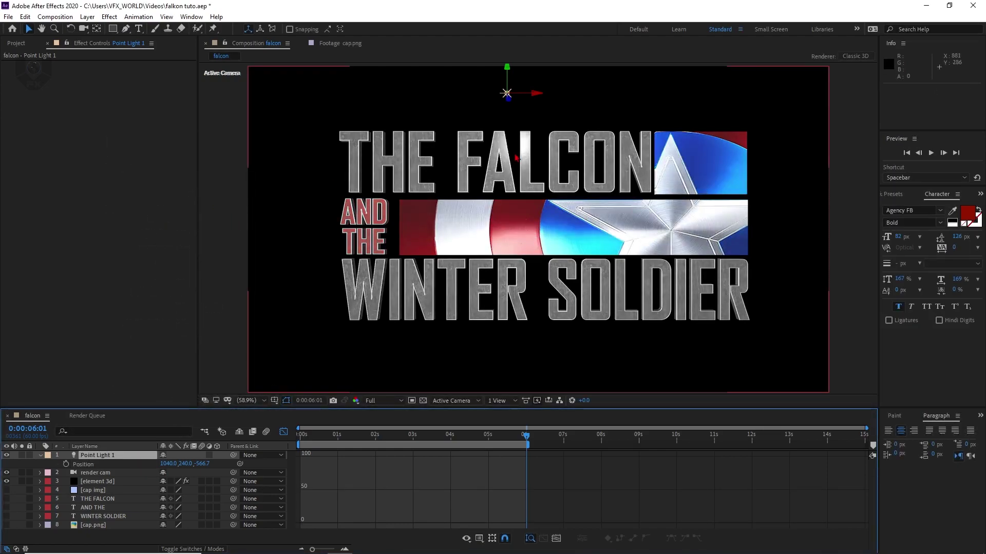
Add a parallel light to the falcon composition, with the playhead at 0:00:05:15
mouse_move(511, 441)
left_mouse_down()
mouse_move(422, 459)
mouse_move(403, 440)
mouse_move(391, 445)
mouse_move(497, 436)
left_mouse_up()
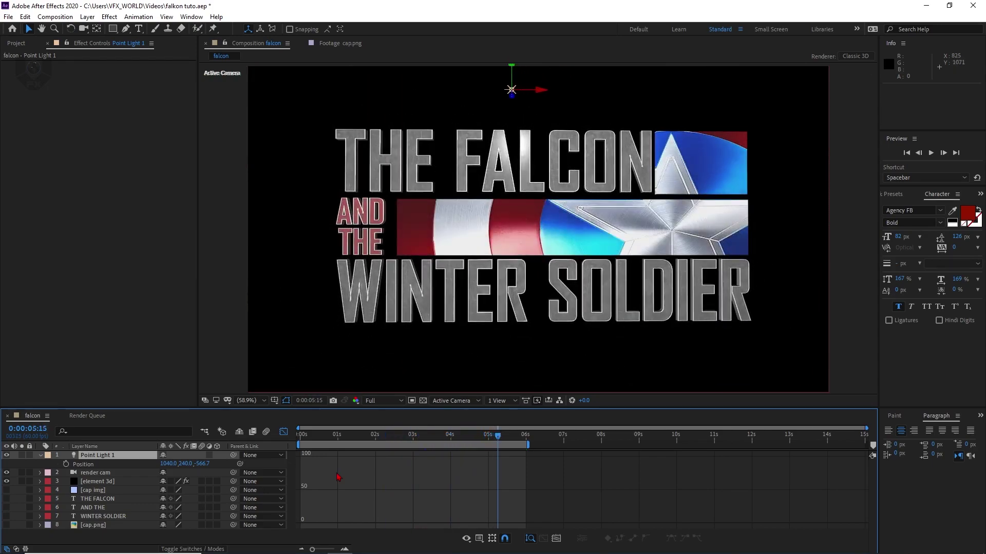
right_click(202, 537)
mouse_move(219, 421)
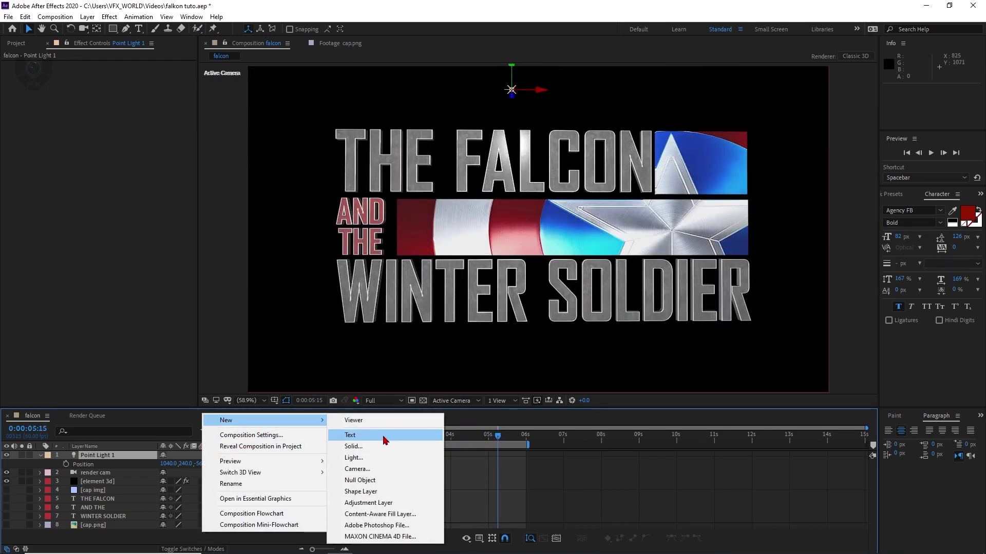
left_click(375, 460)
left_click(200, 185)
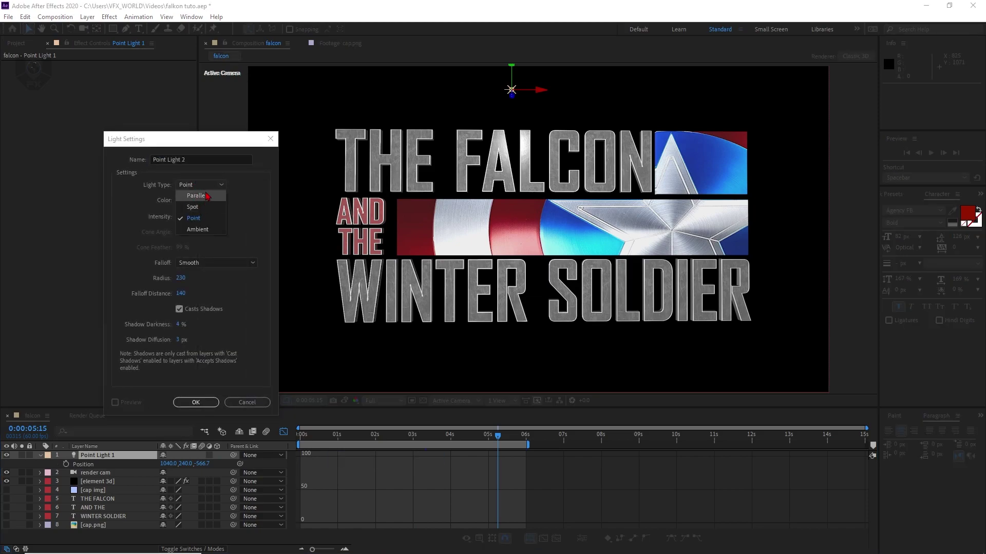
left_click(198, 188)
left_click(193, 403)
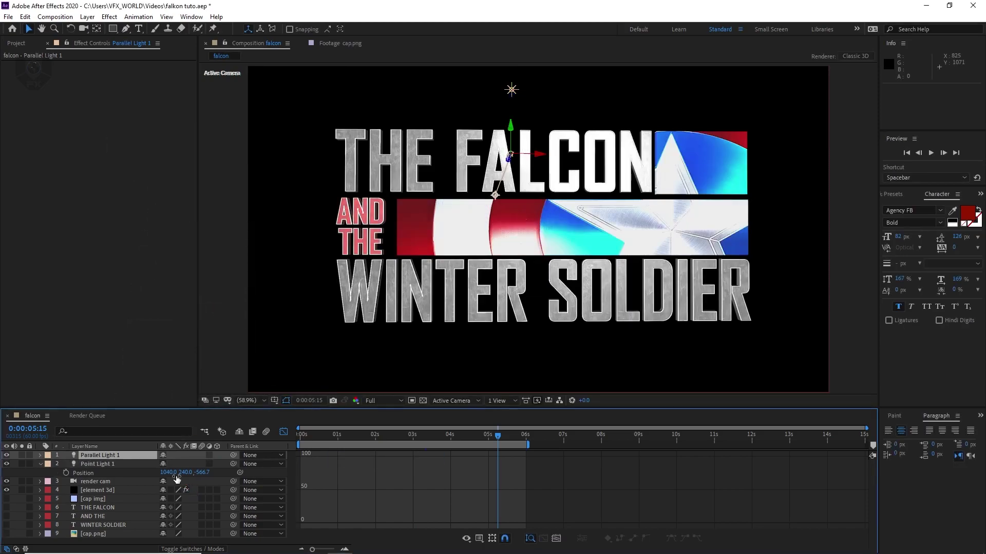
Move Parallel Light 1 to position 3250.0, 2080.0, 1573.3, behind and below the title
key("p")
left_click_drag(186, 466, 151, 465)
left_click_drag(222, 456, 280, 456)
Change Parallel Light 1's colour to light blue and apply the light settings
double_click(115, 455)
left_click(185, 201)
left_click_drag(32, 263, 37, 251)
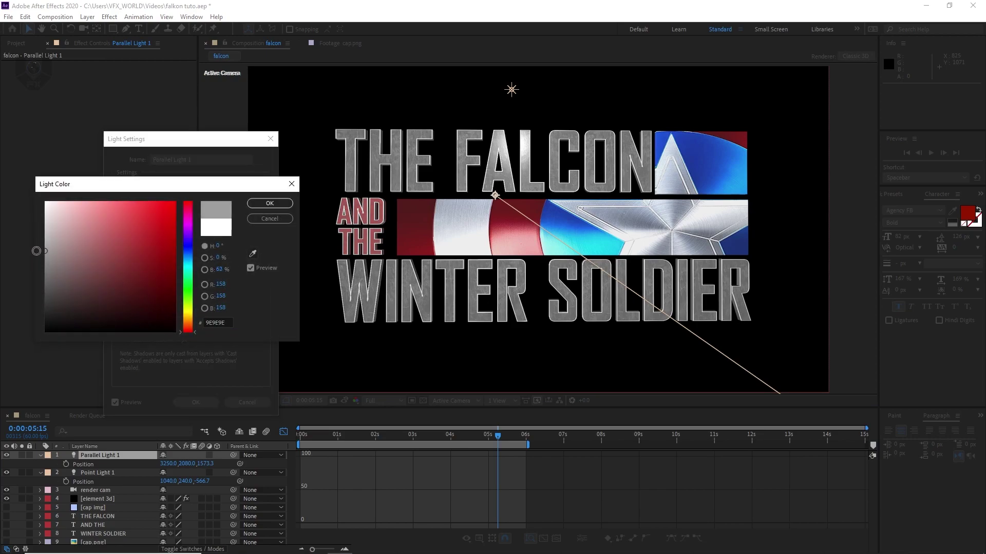
left_click_drag(187, 310, 187, 252)
left_click_drag(86, 229, 90, 199)
left_click(269, 203)
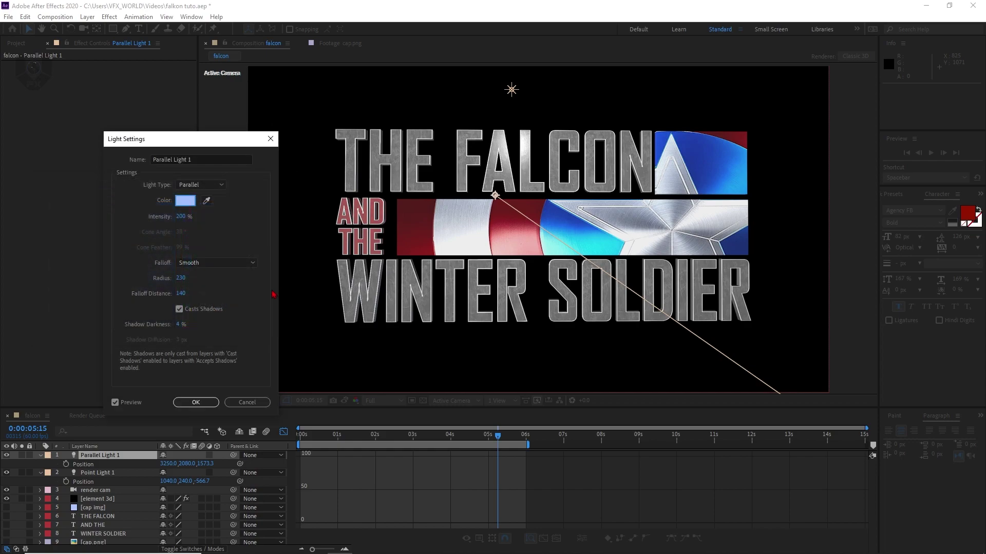
left_click(197, 402)
In the element 3d layer's physical environment render settings, set the environment's Y rotation to 123° and Z rotation to 5°
left_click_drag(467, 437, 440, 436)
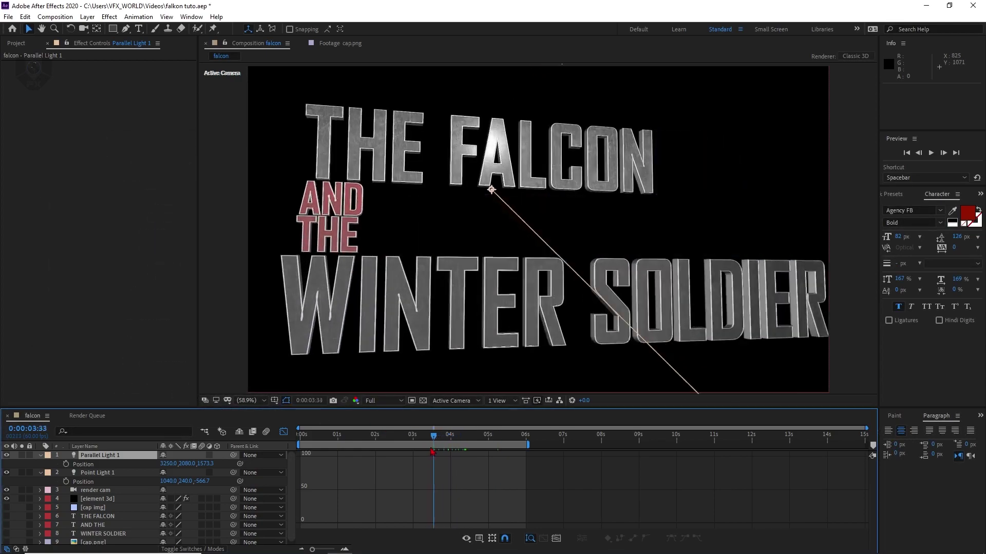
left_click(103, 499)
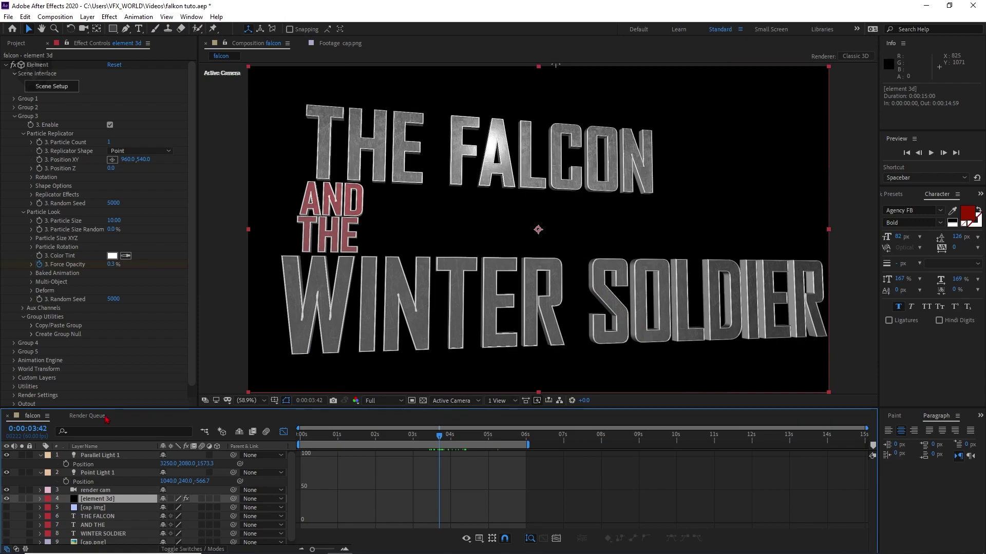
left_click(15, 117)
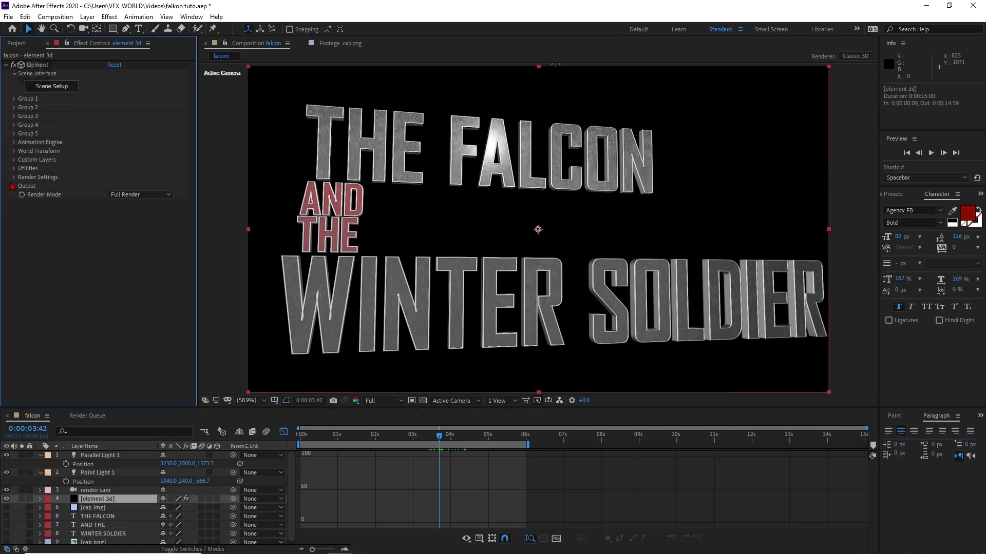
left_click(14, 178)
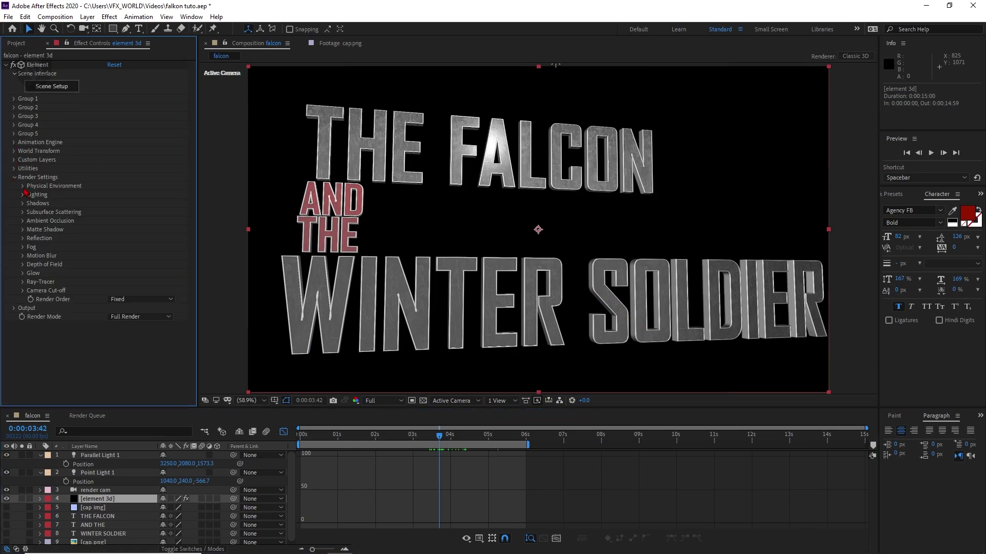
left_click(23, 187)
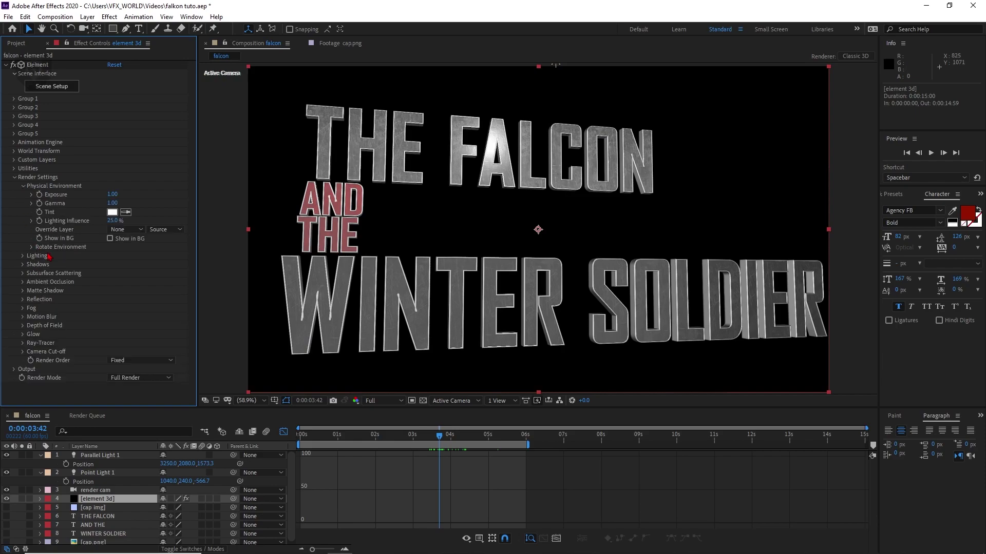
left_click(31, 248)
left_click_drag(120, 264, 181, 260)
left_click_drag(120, 276, 123, 276)
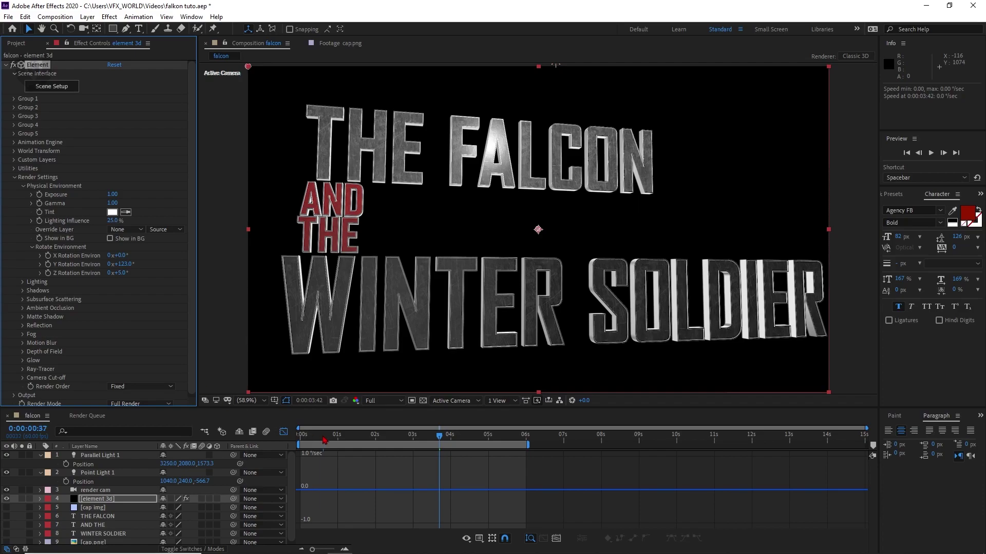
Keyframe all three environment rotations at 0:00:00:00, and set X to 8°, Y to 238° and Z to 169° at 0:00:06:01
left_click_drag(324, 437, 281, 453)
left_click_drag(48, 256, 47, 273)
left_click_drag(456, 440, 524, 441)
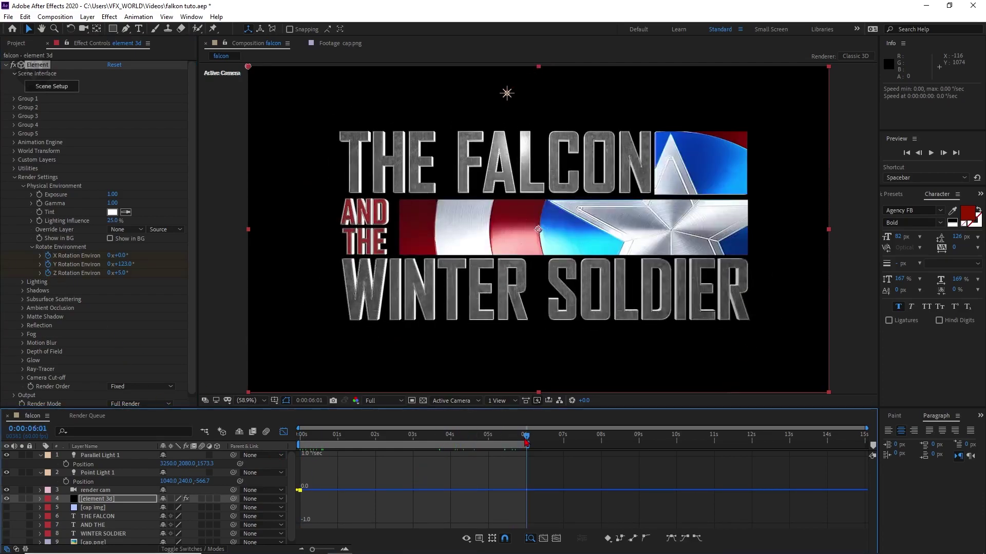
left_click_drag(122, 264, 186, 267)
left_click_drag(118, 274, 202, 276)
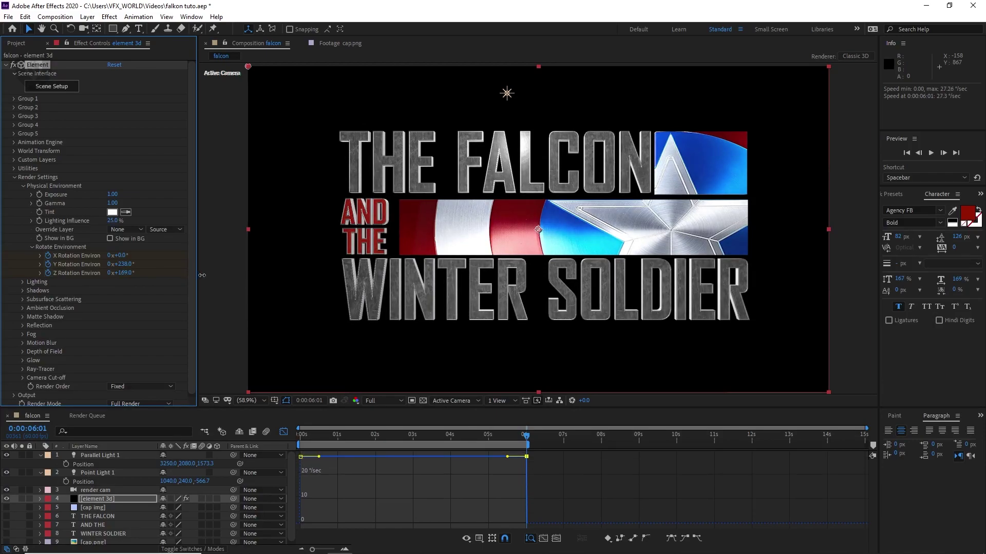
mouse_move(127, 253)
left_mouse_down()
mouse_move(147, 254)
mouse_move(118, 261)
mouse_move(137, 261)
left_mouse_up()
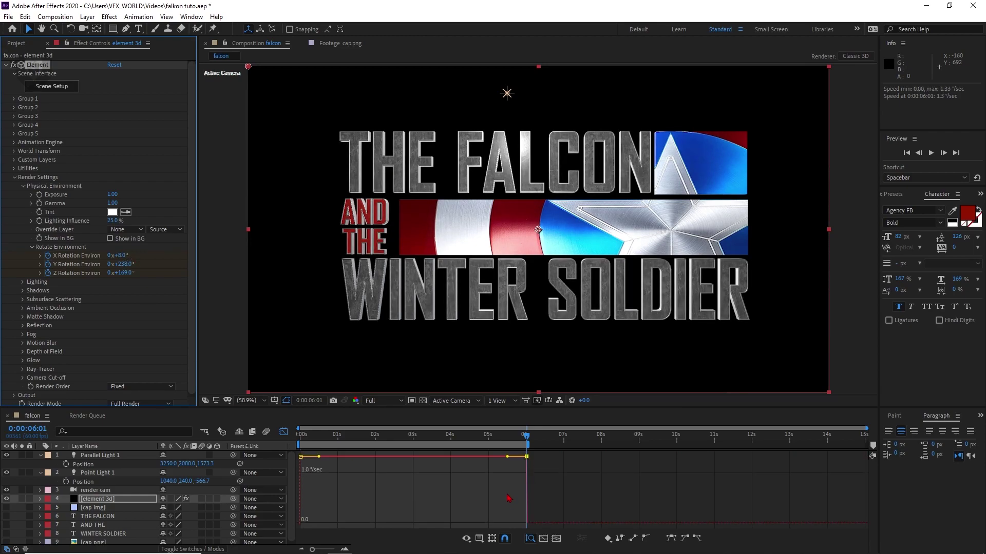
left_click_drag(501, 439, 501, 468)
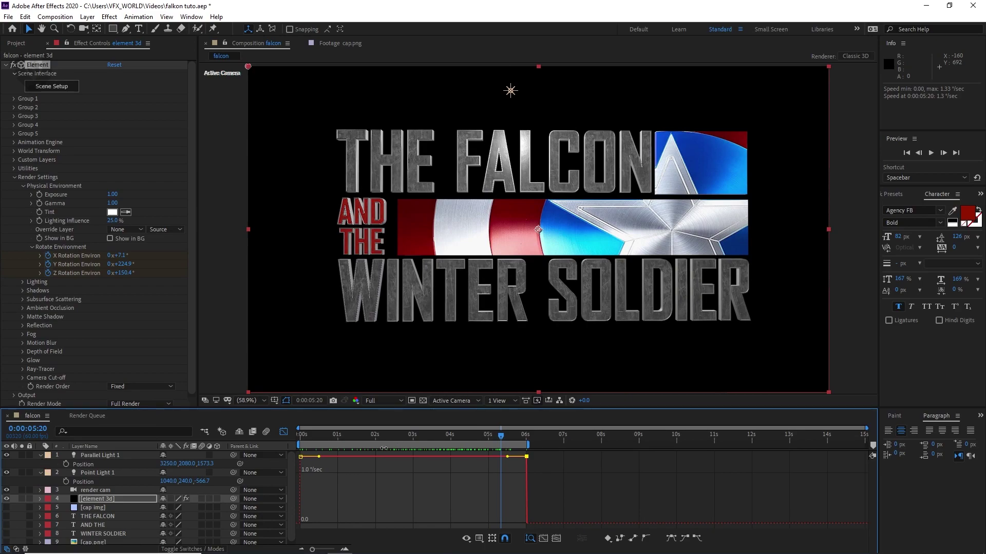
left_click_drag(512, 440, 522, 438)
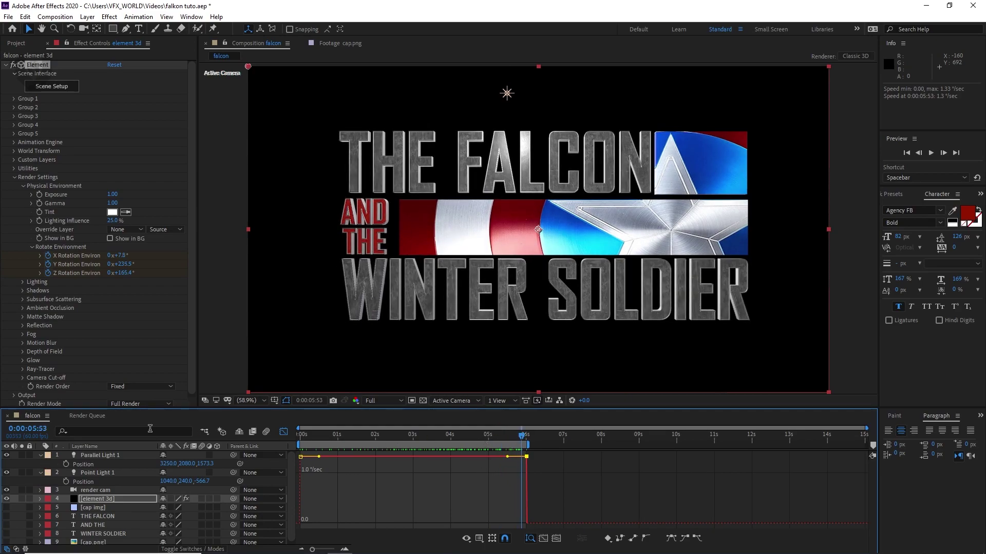
Collapse the two lights' properties, make the cap img layer visible and convert it to a 3D layer
left_click(41, 473)
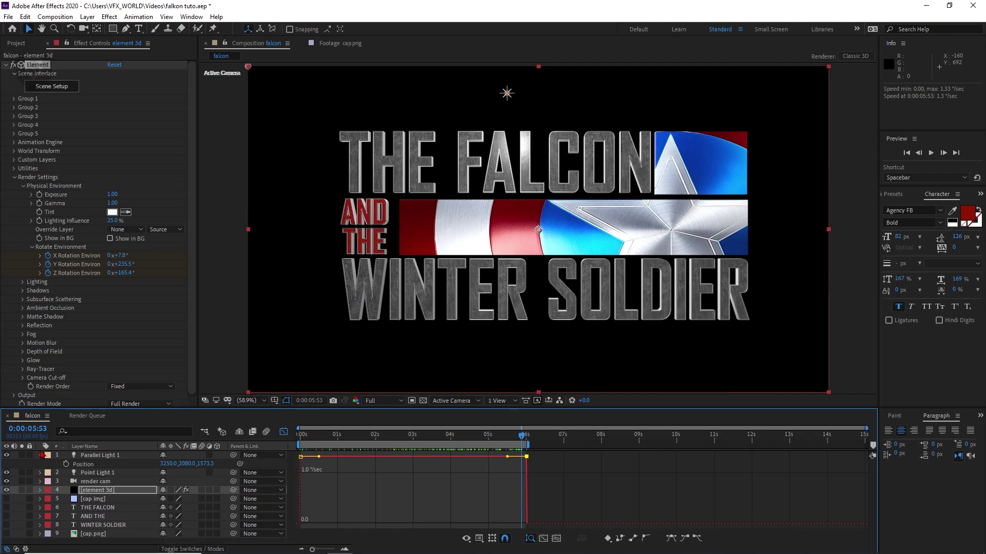
left_click(41, 456)
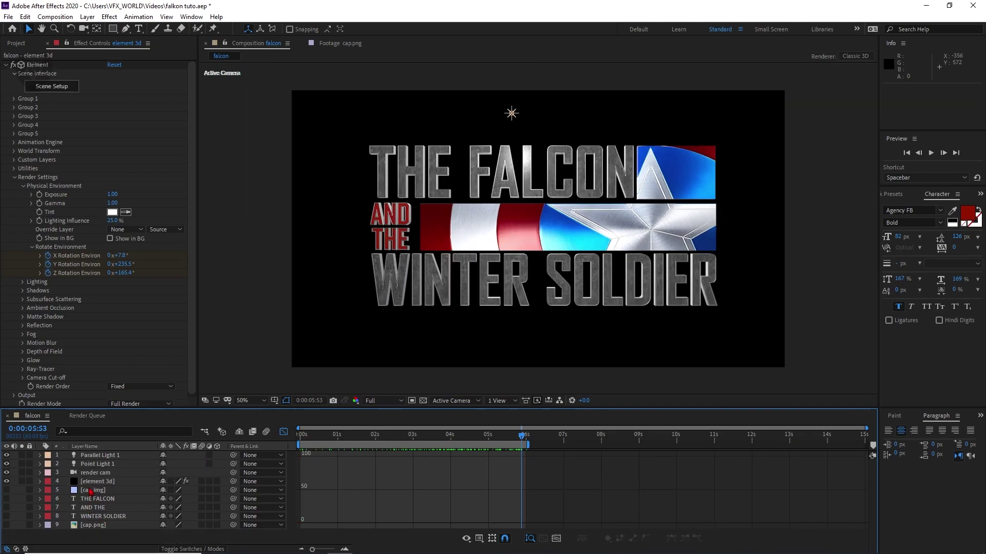
left_click(90, 491)
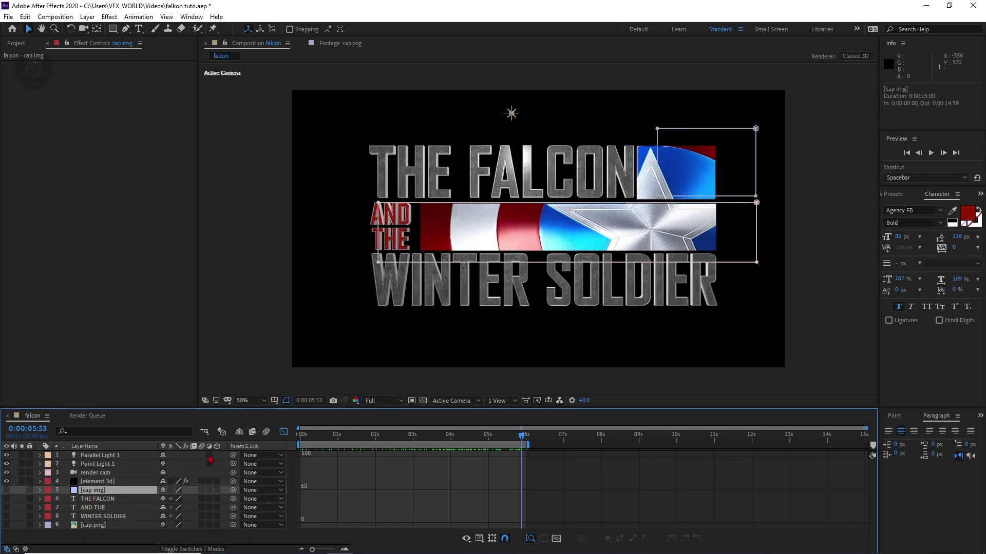
left_click(7, 491)
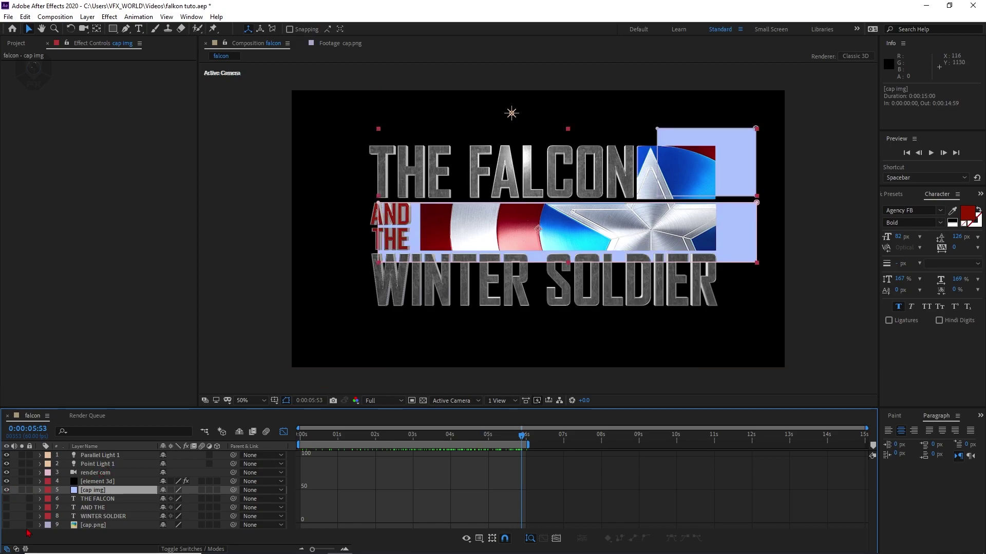
left_click(218, 491)
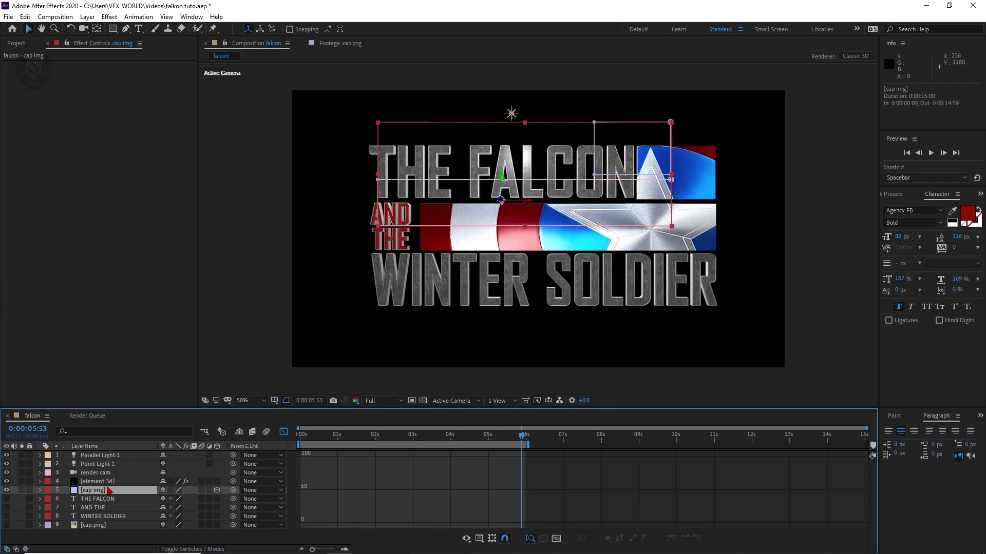
Turn off Accepts Lights in the cap img layer's material options
key("a")
key("a")
scroll(128, 523, "down", 3)
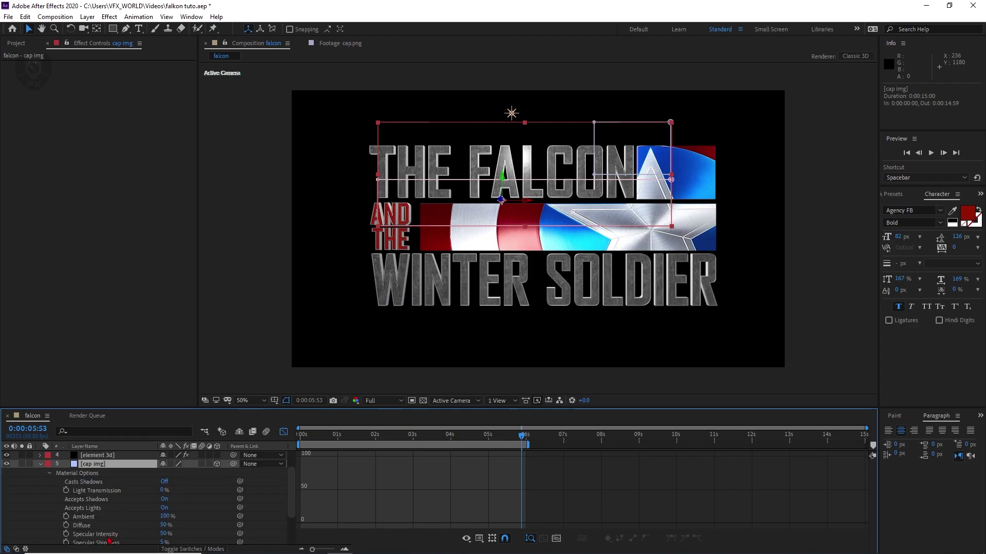
left_click(163, 508)
scroll(36, 510, "up", 3)
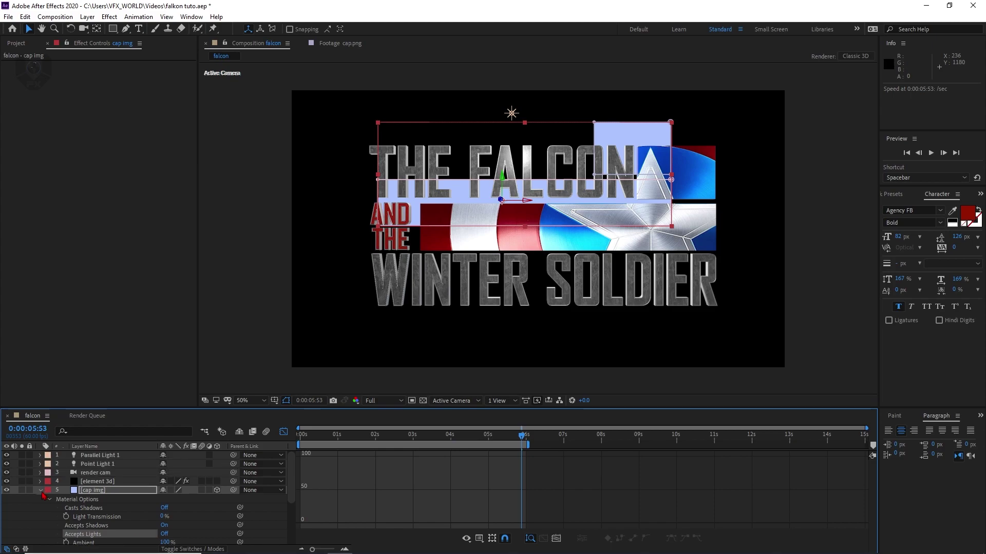
left_click(41, 490)
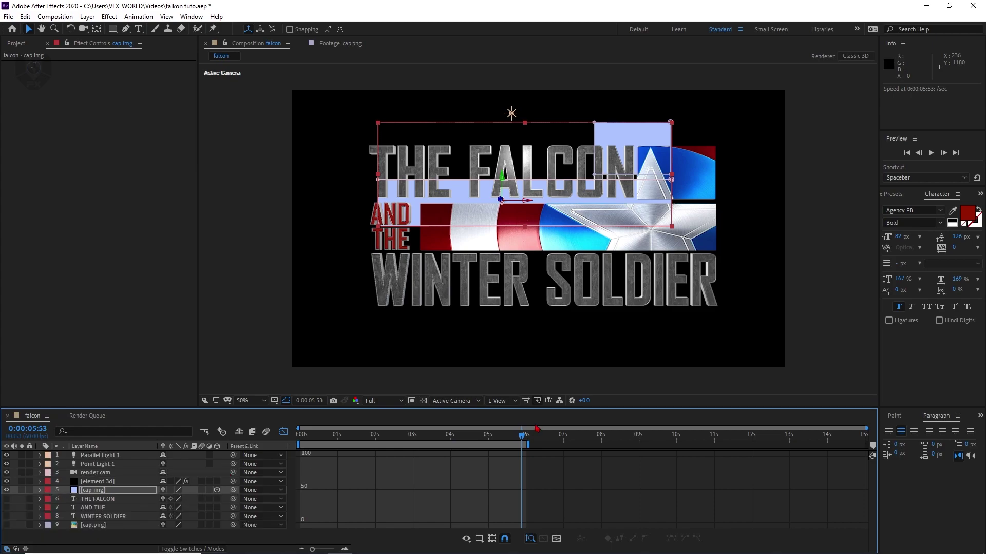
Try to reposition the cap img layer against the 3D title while viewing the scene from an orbited Custom View 1
left_click(452, 401)
left_click(452, 508)
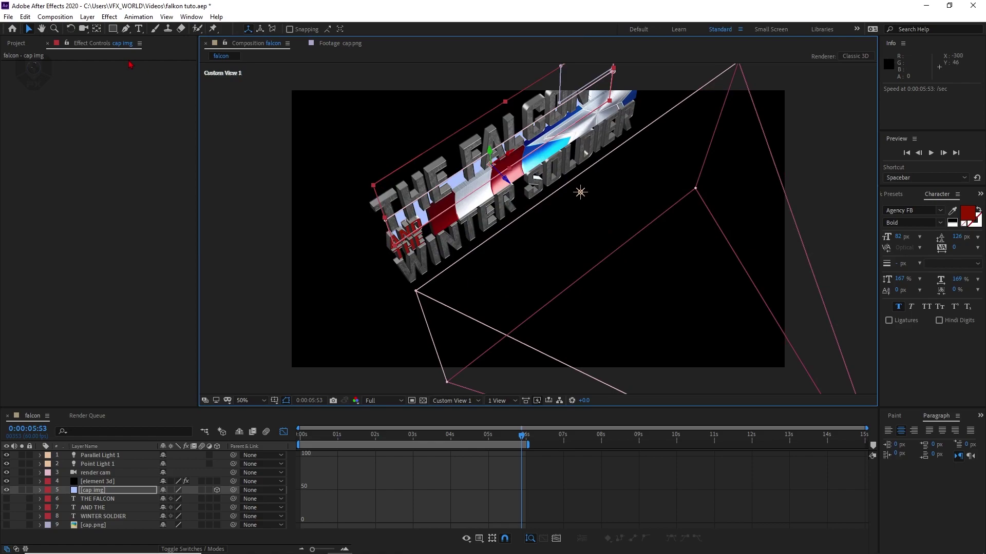
left_click(83, 29)
left_click_drag(481, 218, 413, 179)
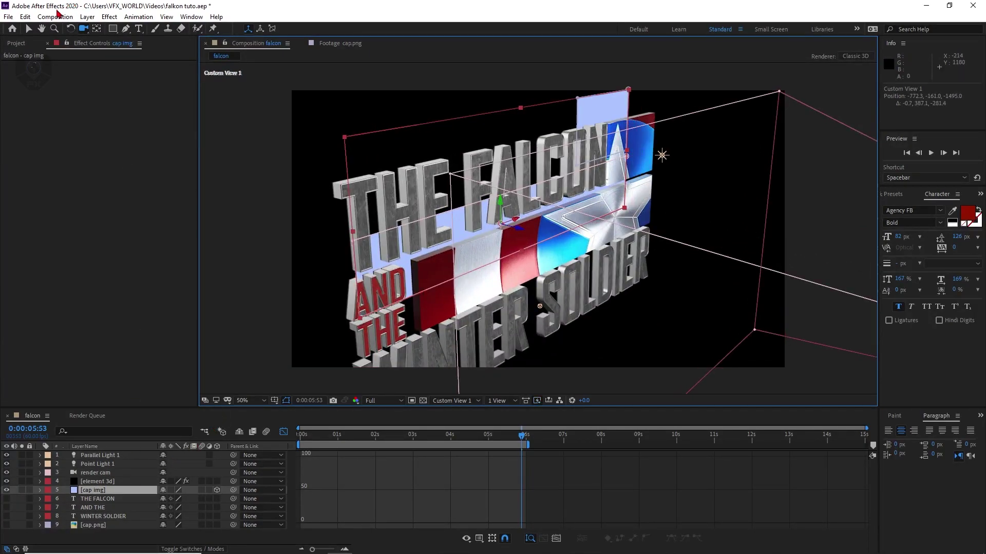
left_click(30, 29)
left_click_drag(511, 226, 583, 250)
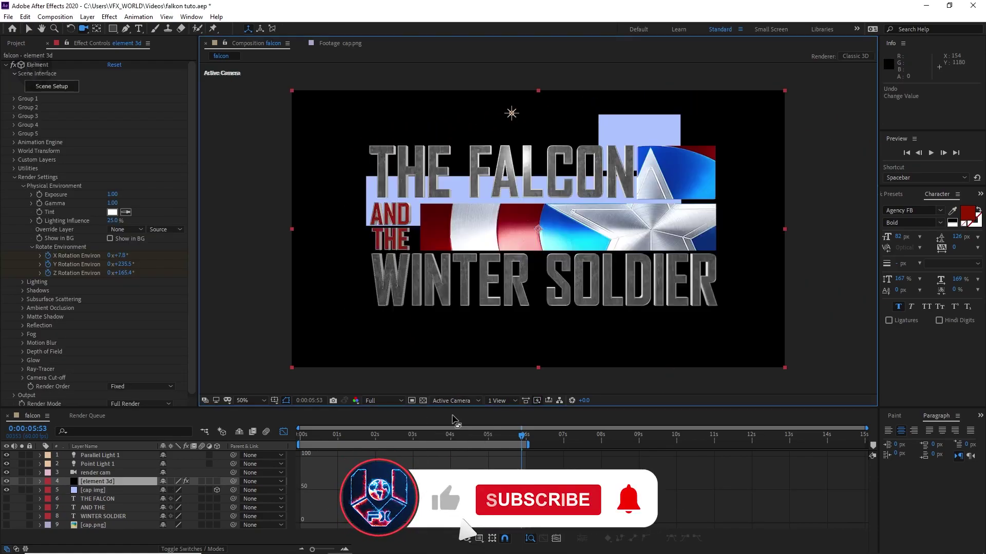
Place cap img above the element 3d layer and adjust its position and depth to cover the two shield image panels
left_click(109, 493)
left_click_drag(108, 493, 115, 481)
left_click(28, 30)
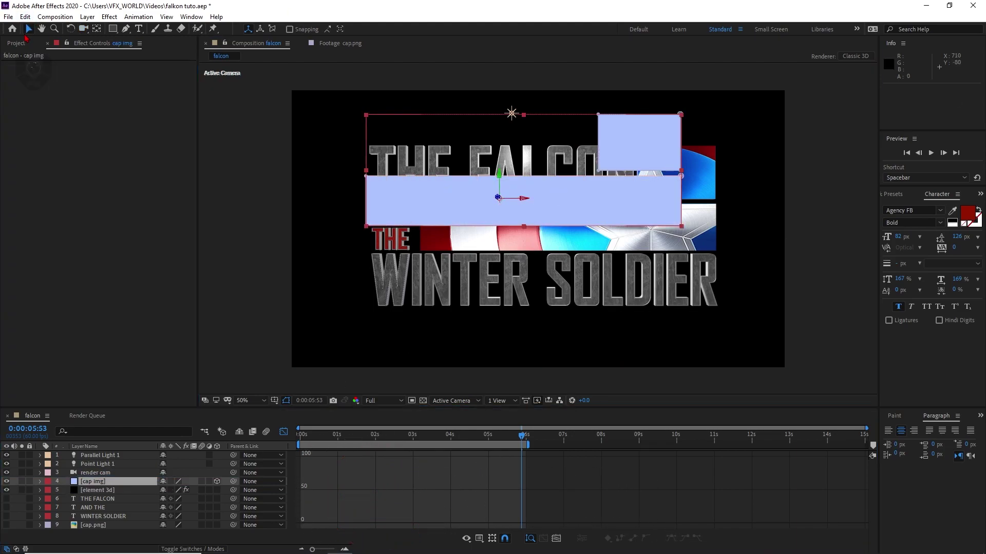
left_click_drag(423, 190, 477, 216)
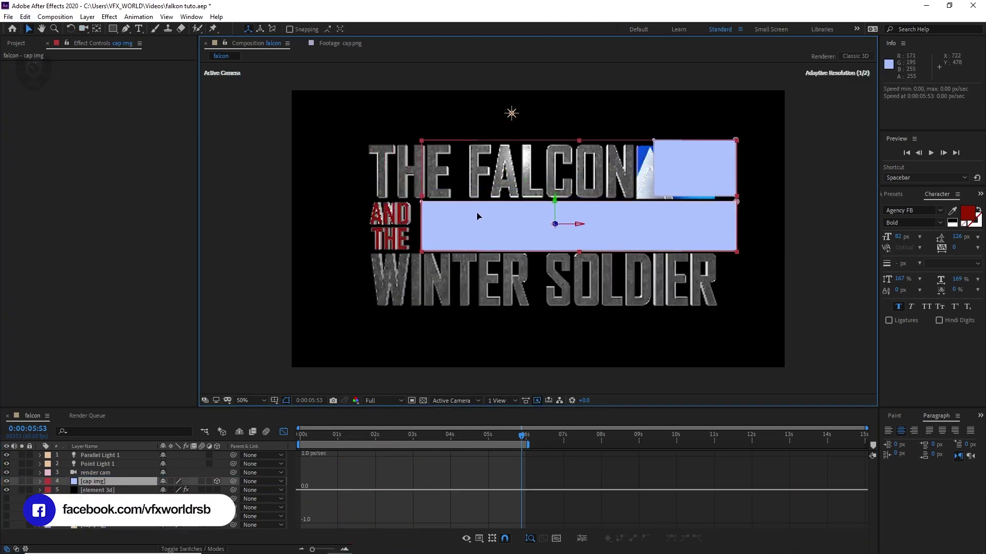
left_click(111, 484)
key("p")
left_click_drag(201, 490, 284, 476)
left_click_drag(498, 216, 490, 218)
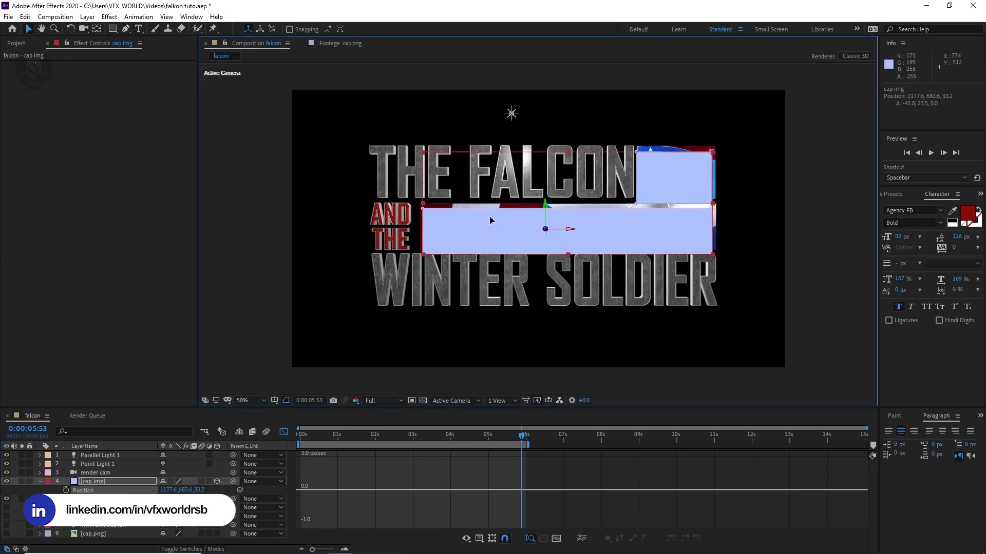
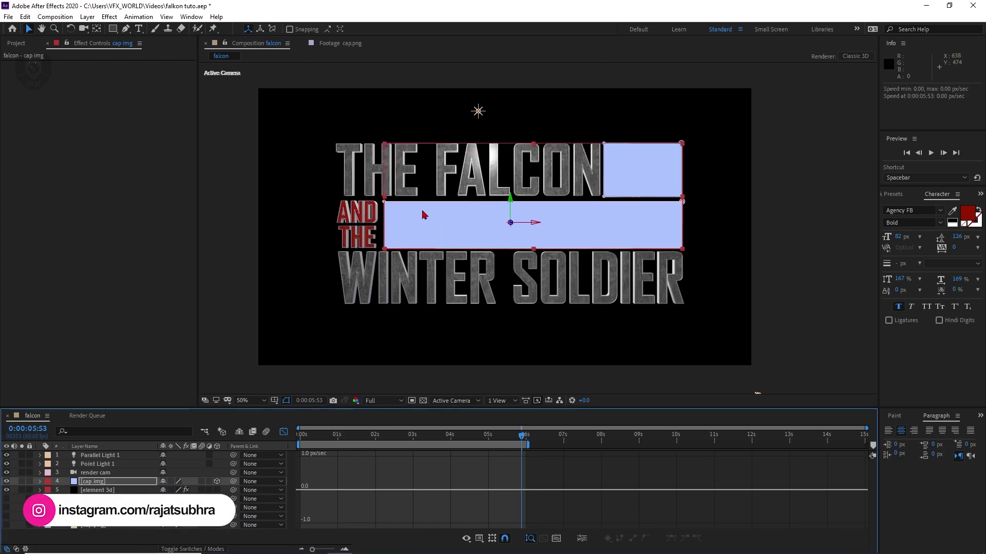
Duplicate cap img, put one copy at the bottom of the layer stack, hide it and turn off its 3D setting
left_click(122, 482)
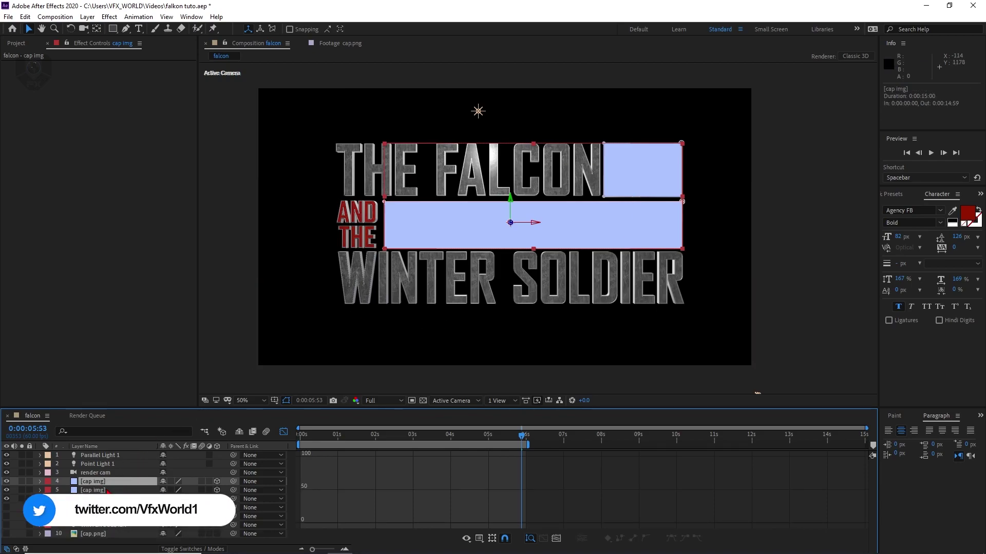
key("ctrl+d")
left_click_drag(122, 490, 111, 543)
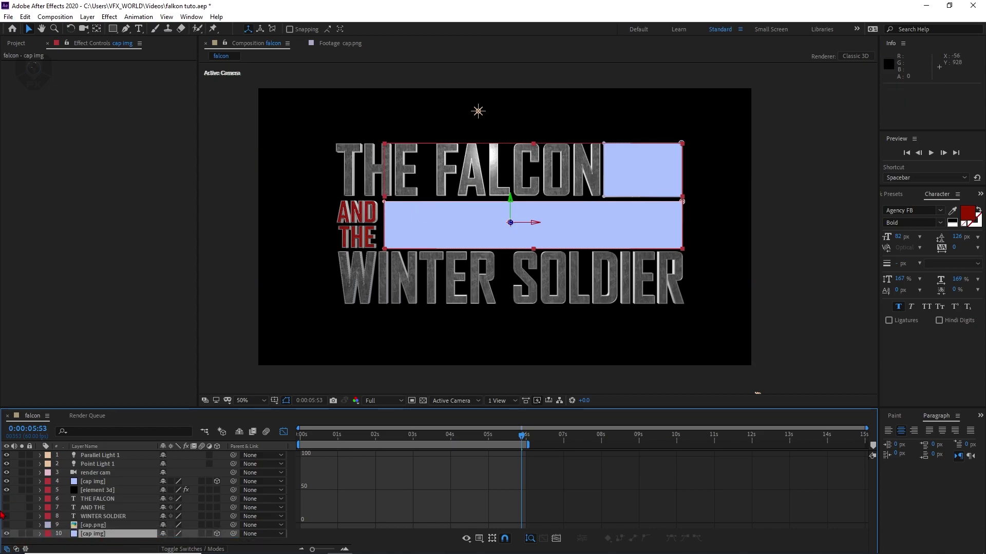
left_click(7, 535)
left_click(217, 534)
Rename the visible cap img layer as "cap img 3d"
left_click(103, 484)
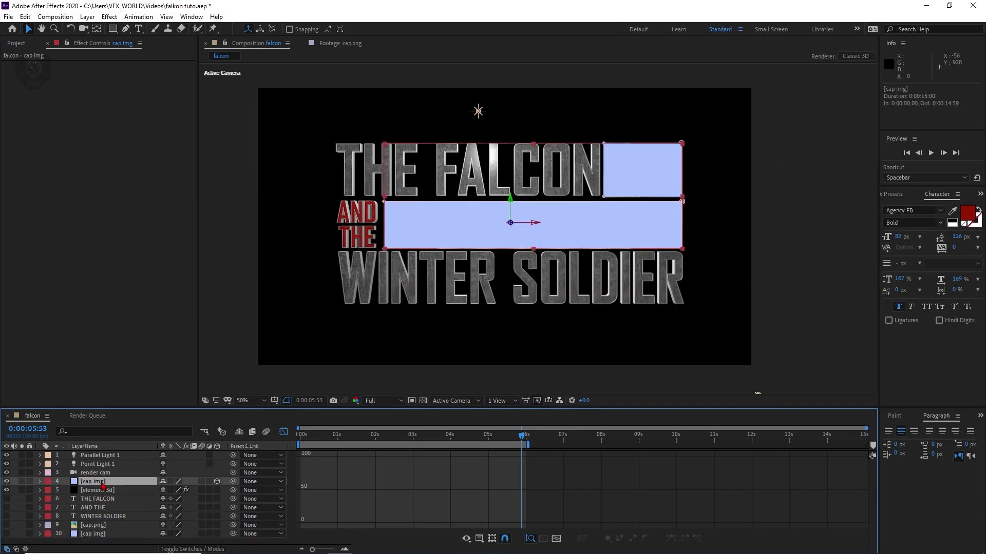
right_click(103, 485)
left_click(118, 460)
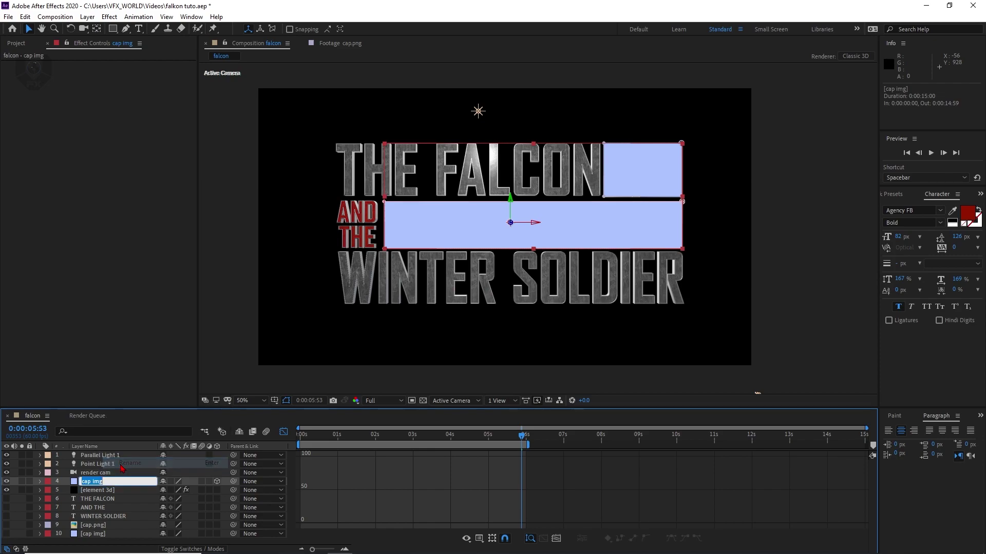
type("3d")
key("Return")
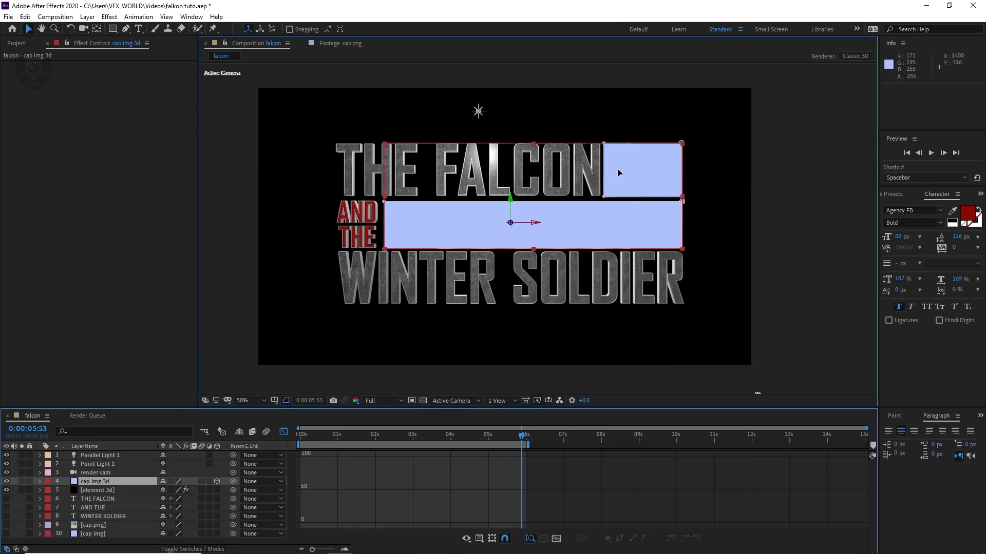
Delete the points of the mask over the small upper shield panel on cap img 3d, keeping only the wide middle mask
left_click(607, 198)
key("Delete")
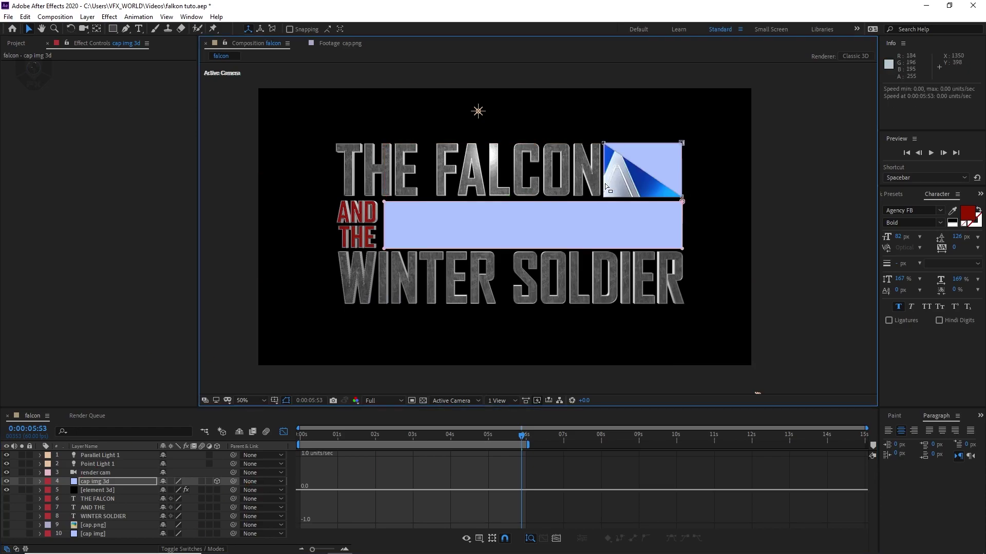
left_click(604, 144)
key("Delete")
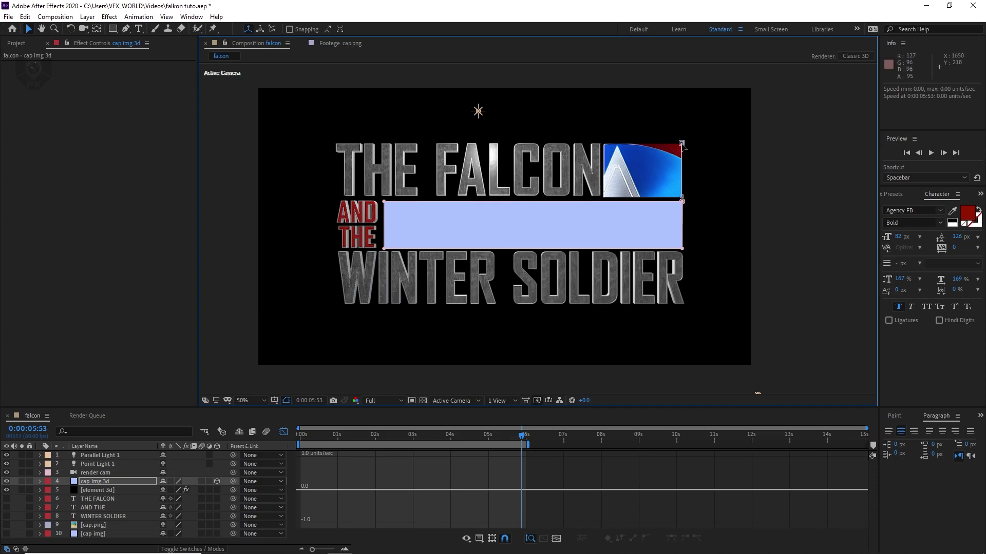
left_click(640, 205)
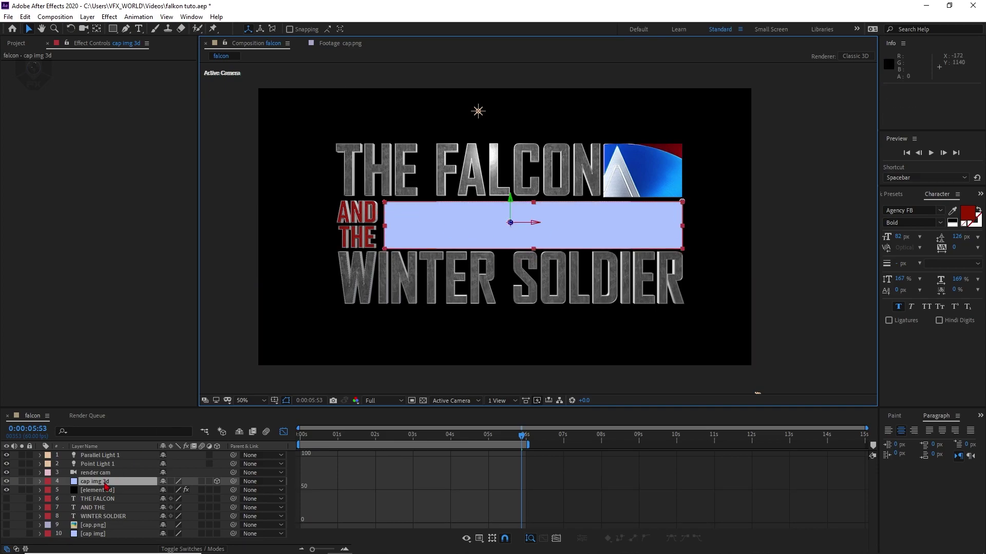
Apply the Video Copilot Optical Flares effect to the cap img 3d layer
right_click(103, 129)
mouse_move(188, 467)
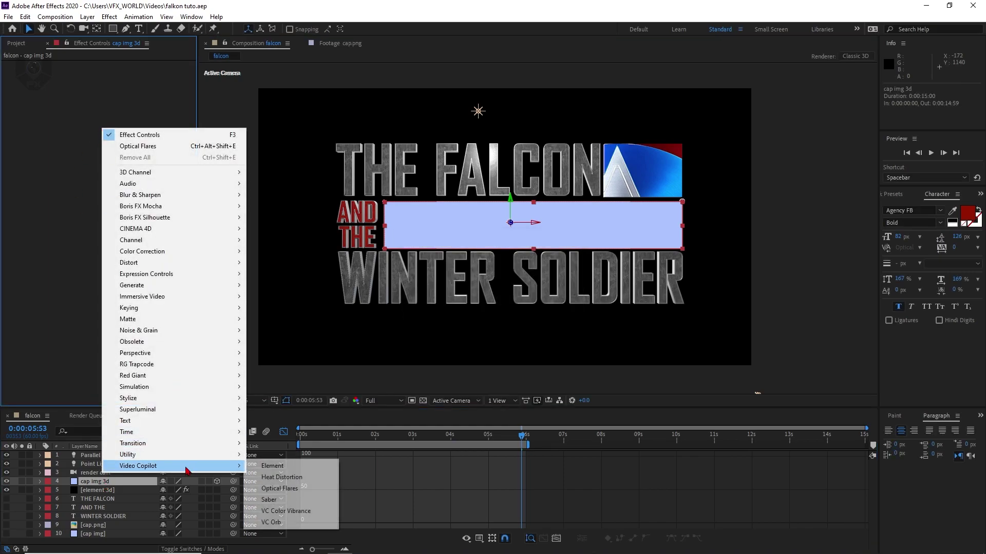
left_click(281, 489)
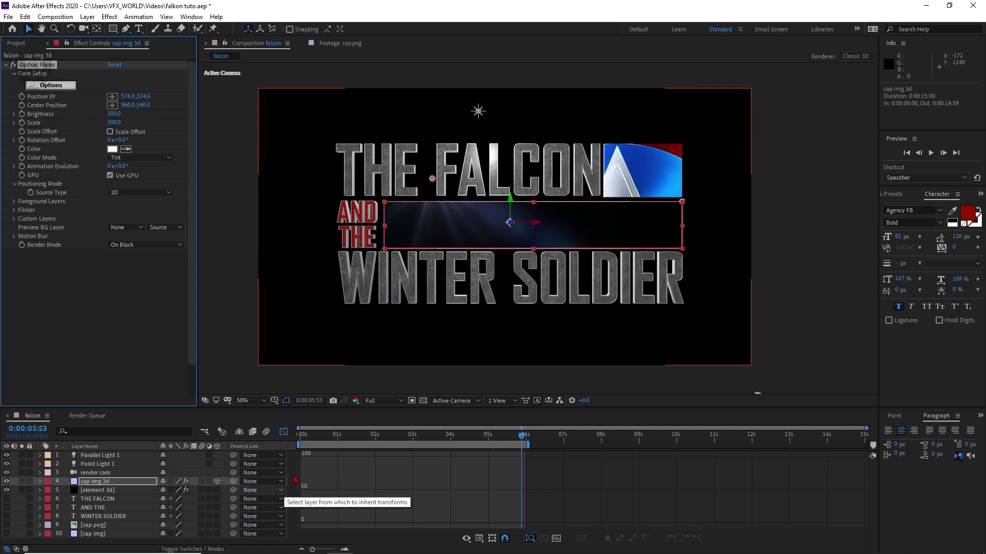
scroll(439, 230, "up", 1)
left_click_drag(393, 253, 437, 252)
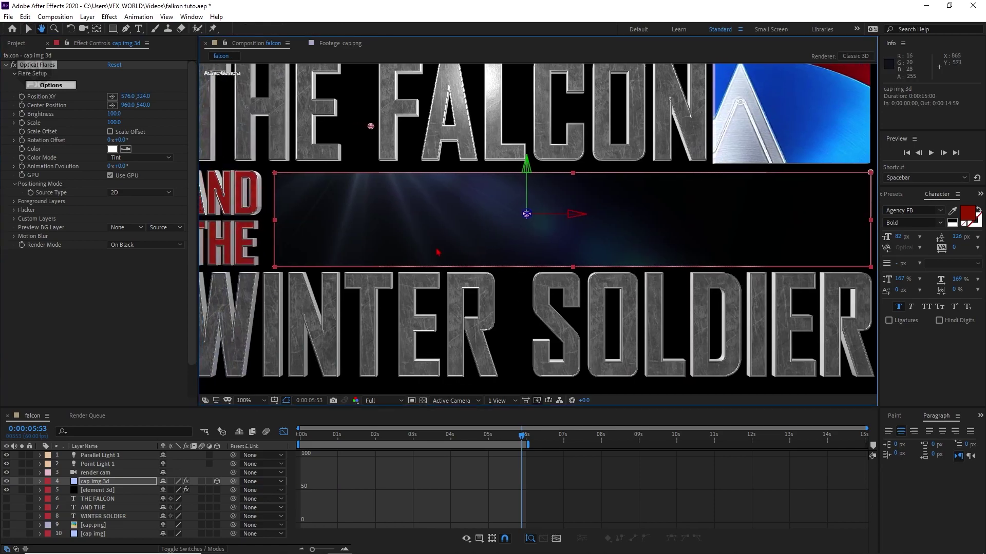
Set the flare's source type to Mask, assign Mask 1 and set its mask position to 139°
left_click(137, 193)
left_click(132, 238)
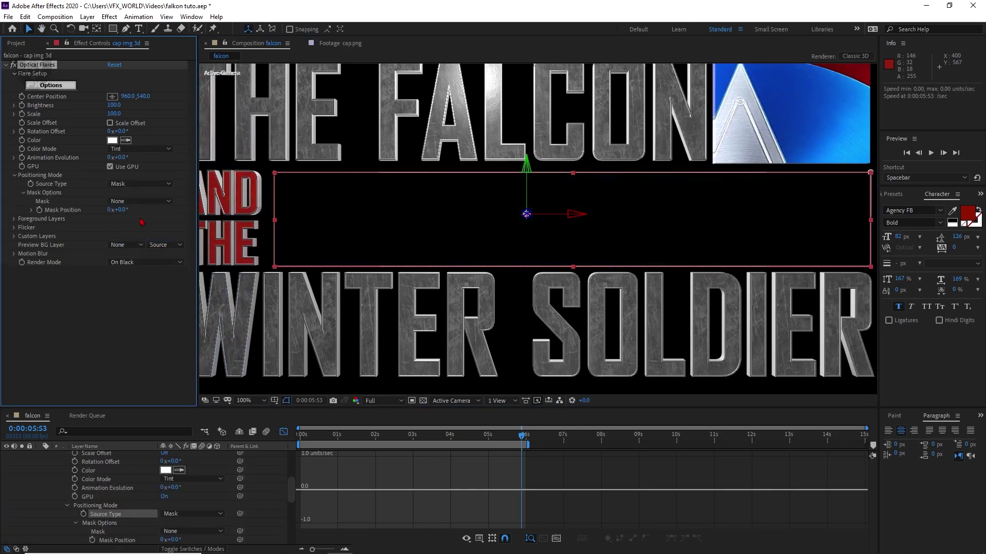
left_click(139, 201)
left_click(144, 227)
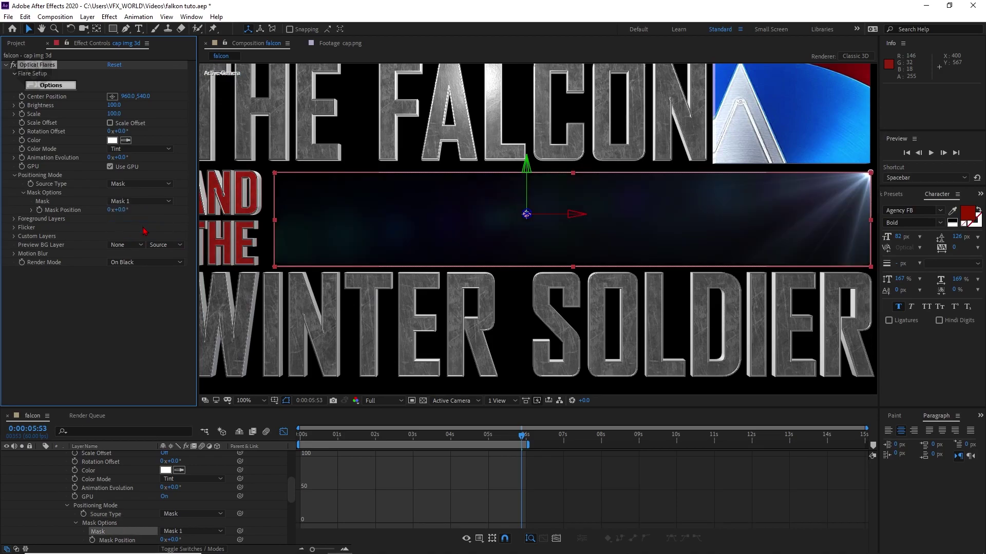
left_click(120, 307)
left_click_drag(602, 213, 548, 214)
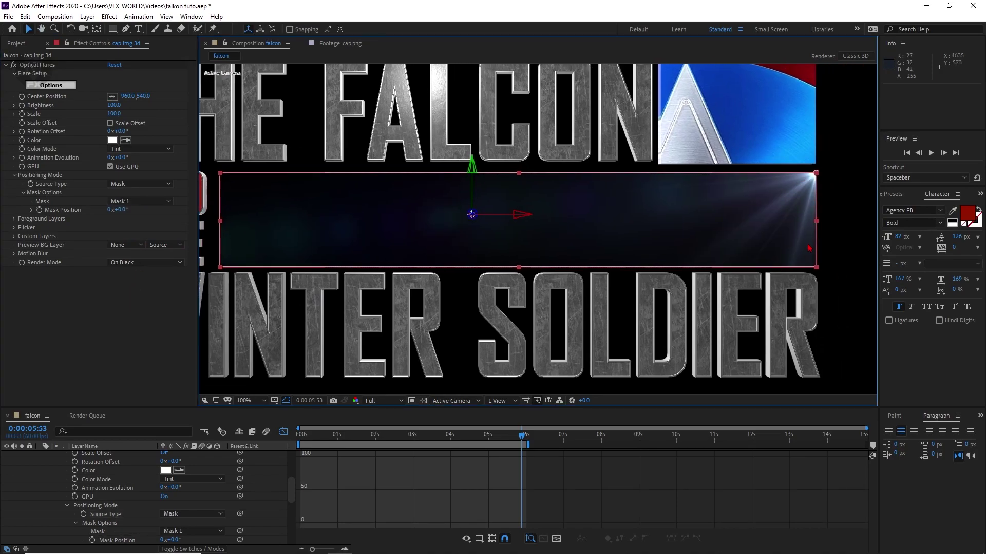
left_click_drag(126, 208, 198, 208)
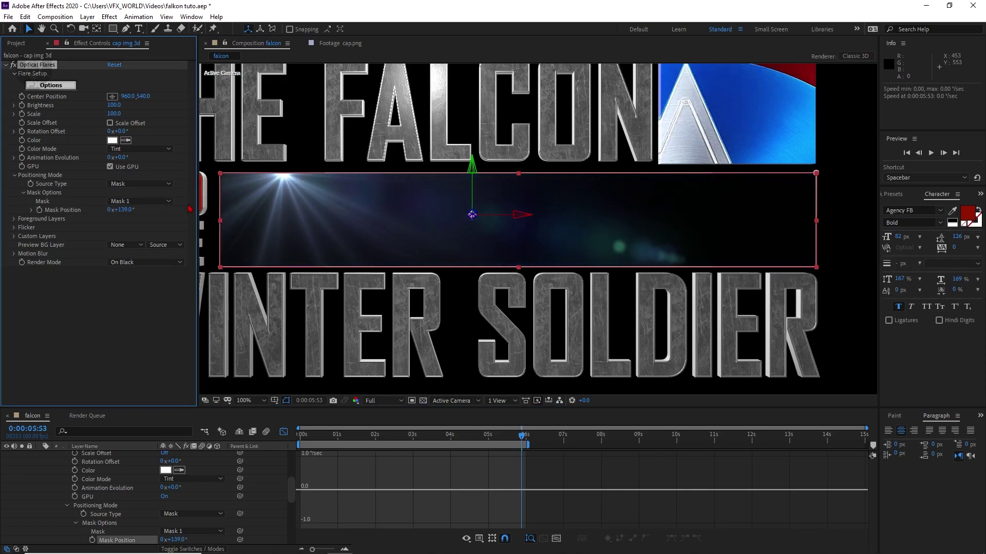
Load a blue flare preset from the Pro_Presets 1 folder in the Optical Flares options
left_click(60, 89)
left_click(694, 336)
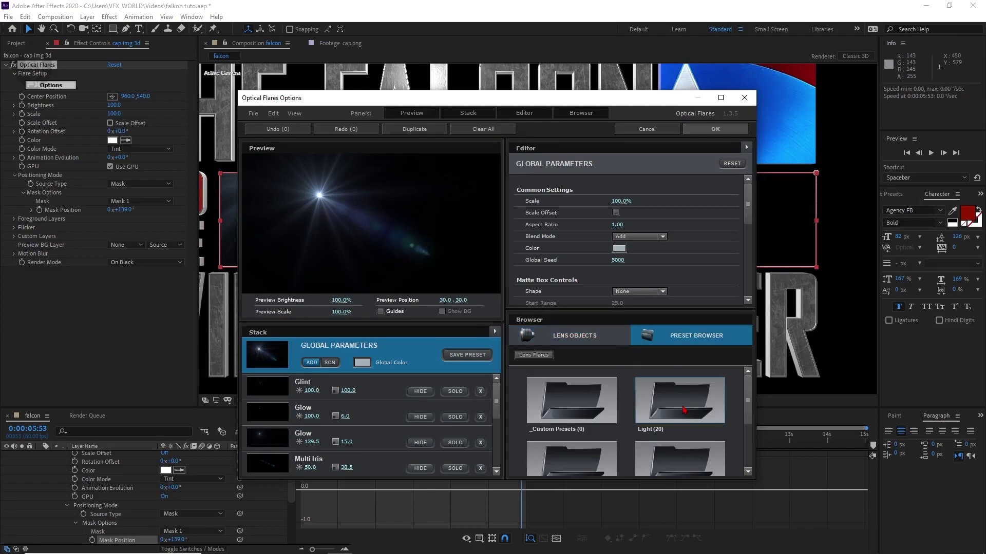
scroll(685, 416, "down", 3)
double_click(686, 442)
scroll(665, 448, "down", 5)
scroll(665, 440, "down", 4)
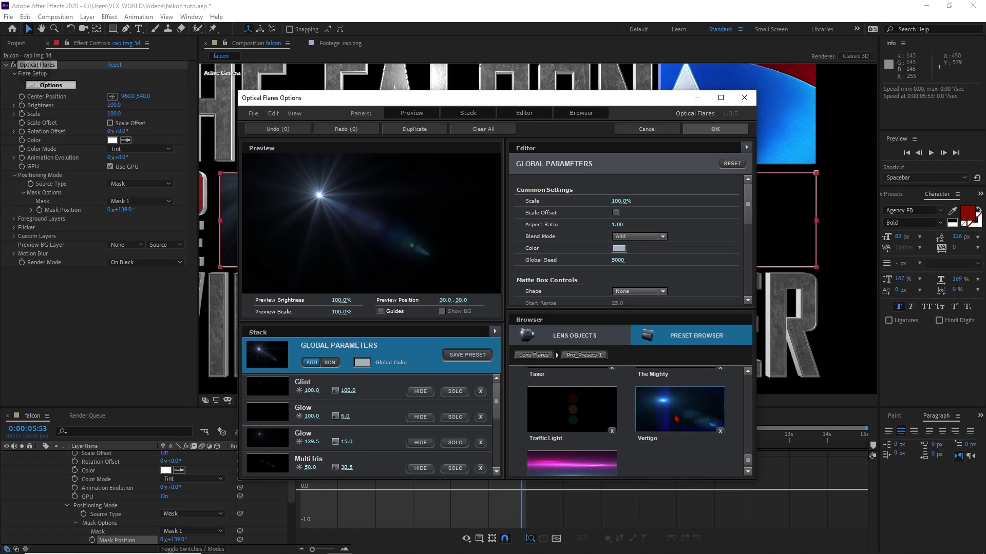
scroll(595, 426, "up", 10)
scroll(588, 416, "up", 4)
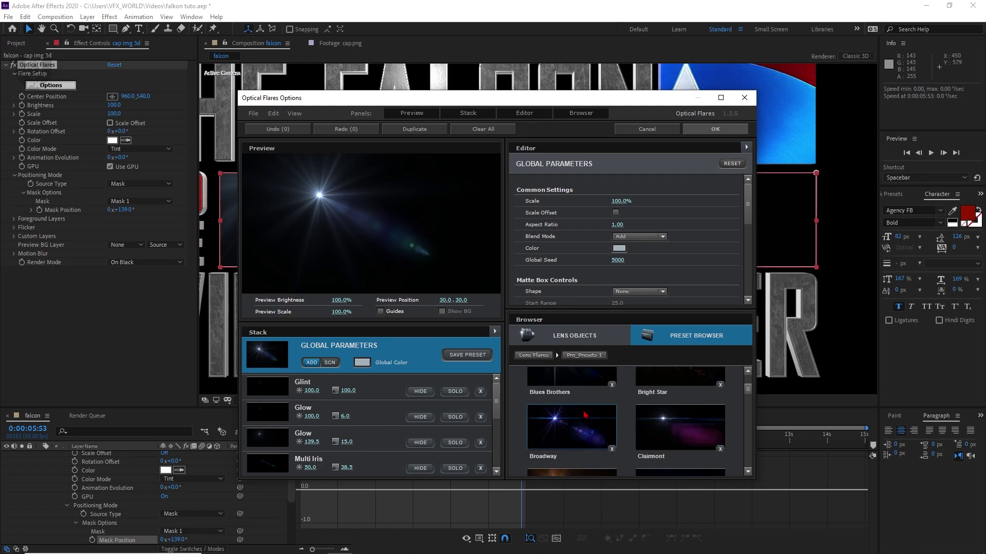
left_click(579, 457)
mouse_move(312, 194)
left_mouse_down()
mouse_move(311, 206)
mouse_move(312, 193)
left_mouse_up()
Remove three elements from the flare's stack, preview the flare from another position and apply the flare setup
scroll(454, 450, "down", 5)
left_click(481, 468)
left_click(480, 442)
left_click(481, 416)
left_click_drag(376, 239, 291, 185)
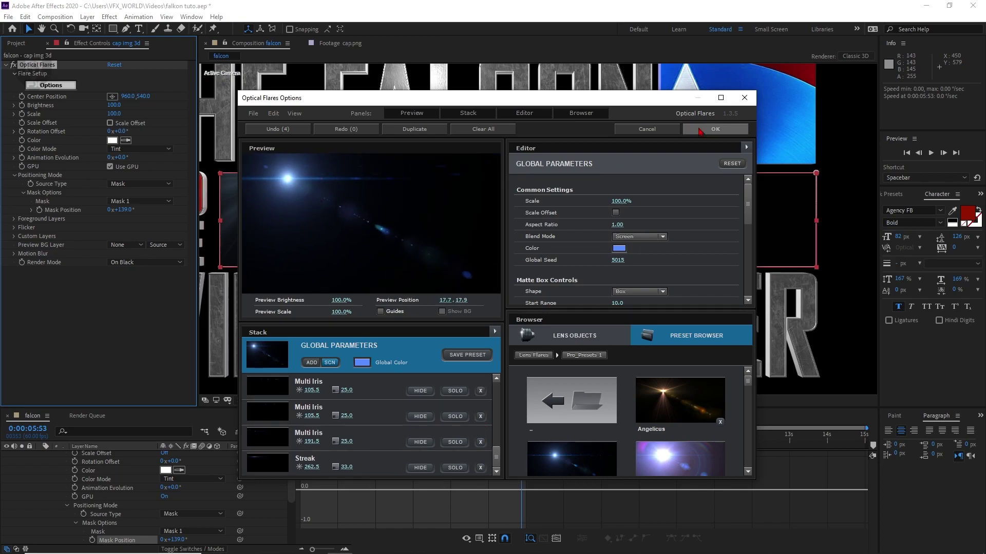
left_click(709, 131)
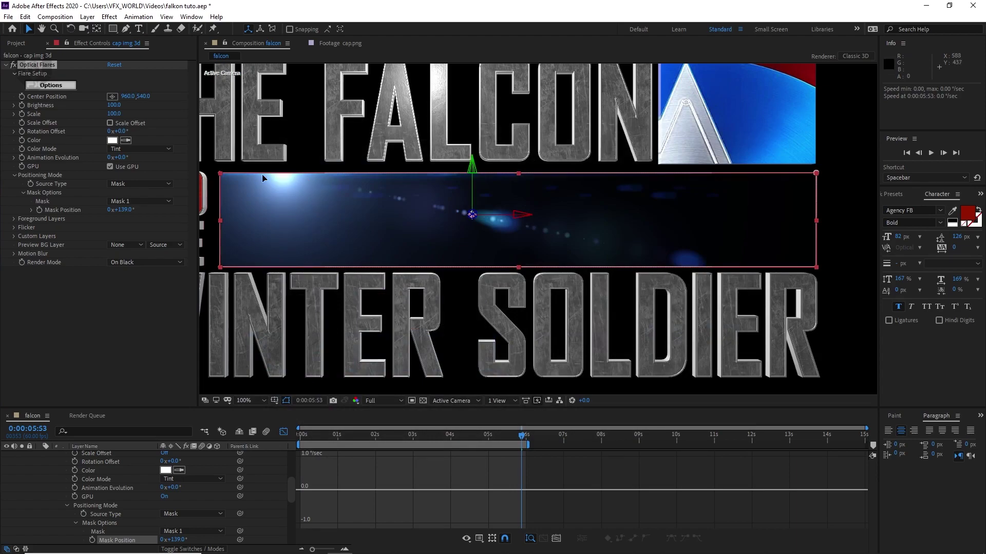
Set the flare's mask position to 154°, its scale to 40 and its brightness to 120
left_click(128, 211)
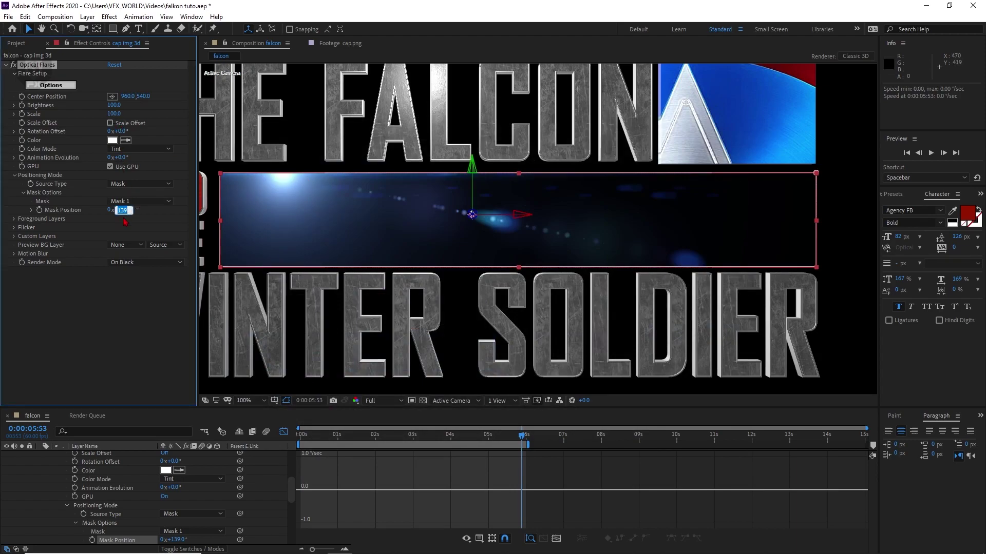
type("156")
key("Return")
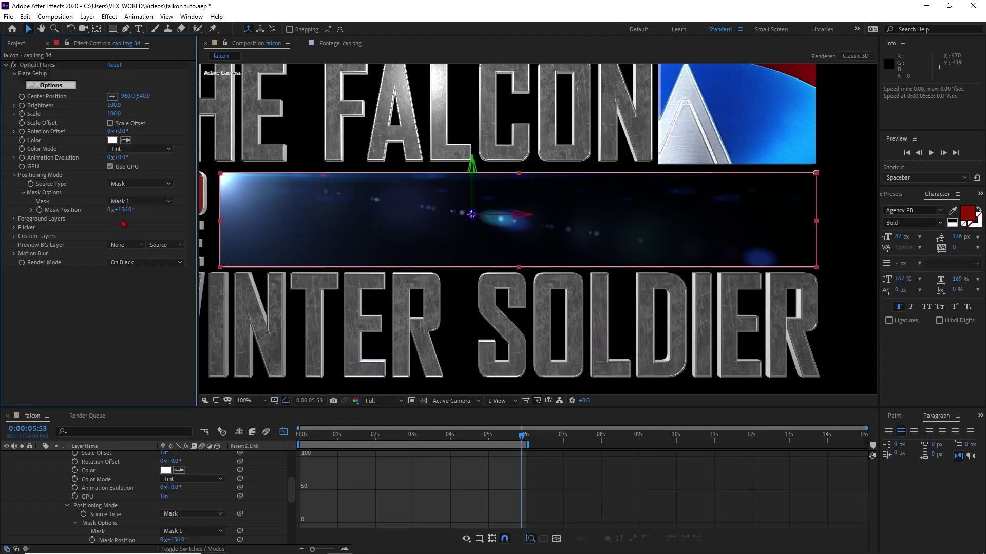
left_click_drag(128, 211, 124, 211)
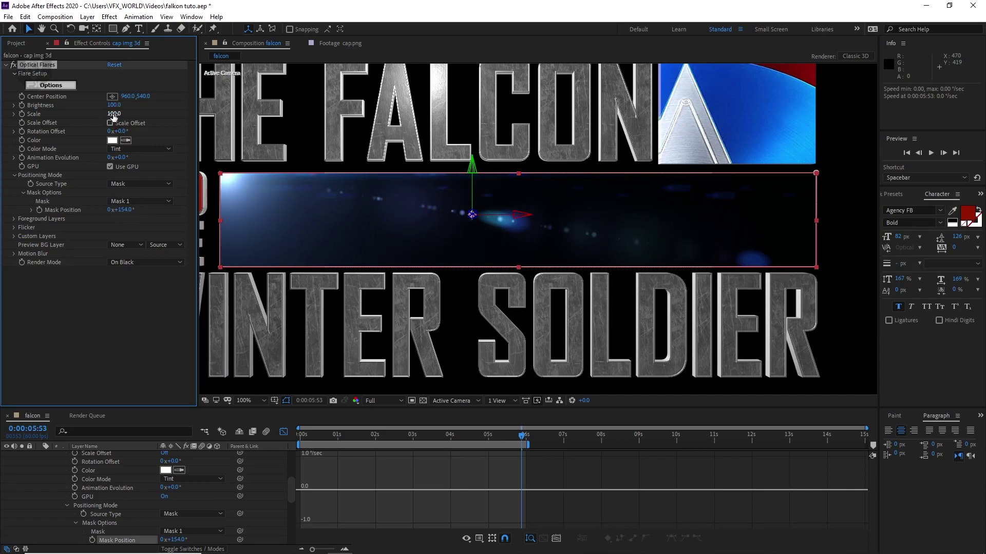
left_click_drag(112, 114, 118, 105)
left_click(124, 323)
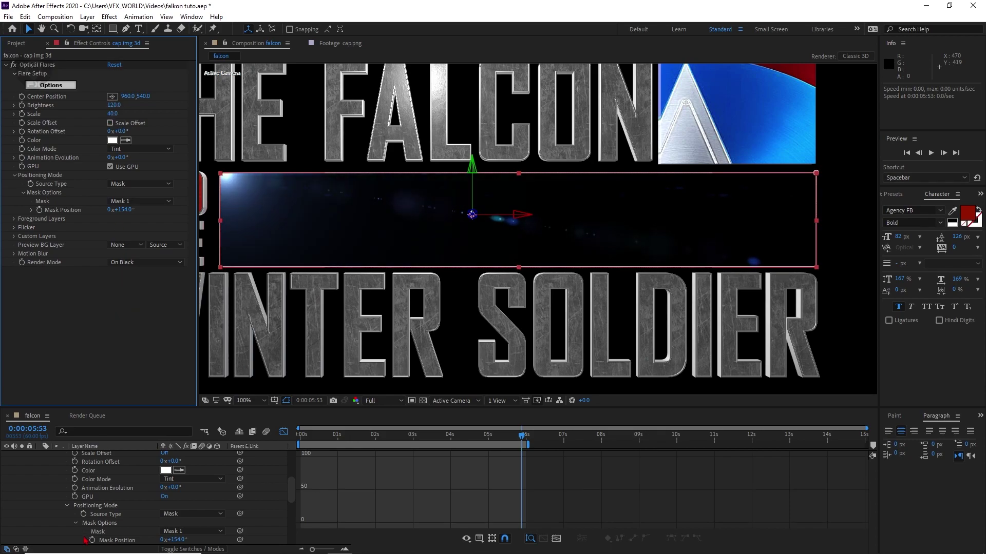
Set the flare's render mode to On Transparent and collapse the cap img 3d layer's properties
scroll(82, 523, "up", 5)
left_click(45, 482)
left_click(173, 287)
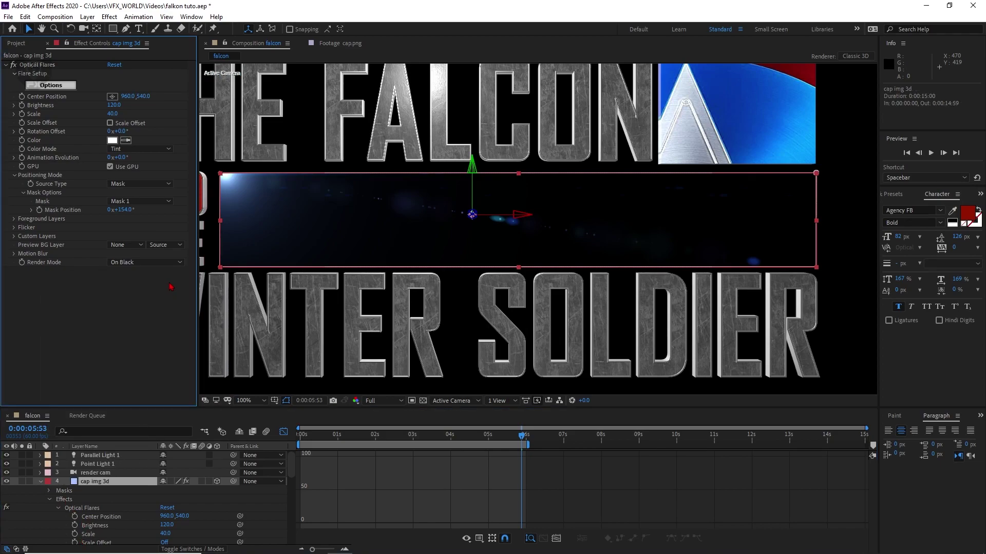
left_click(136, 263)
left_click(144, 286)
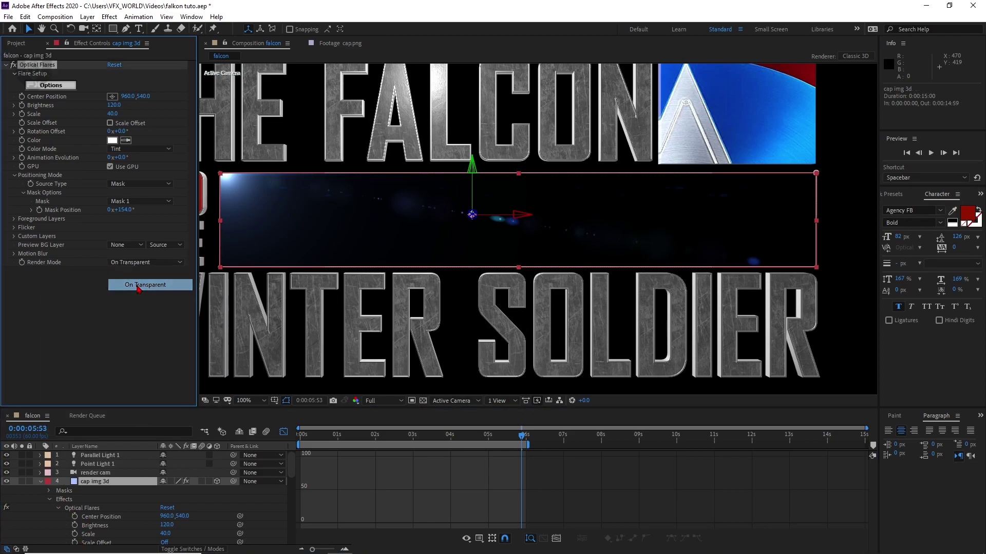
left_click(131, 325)
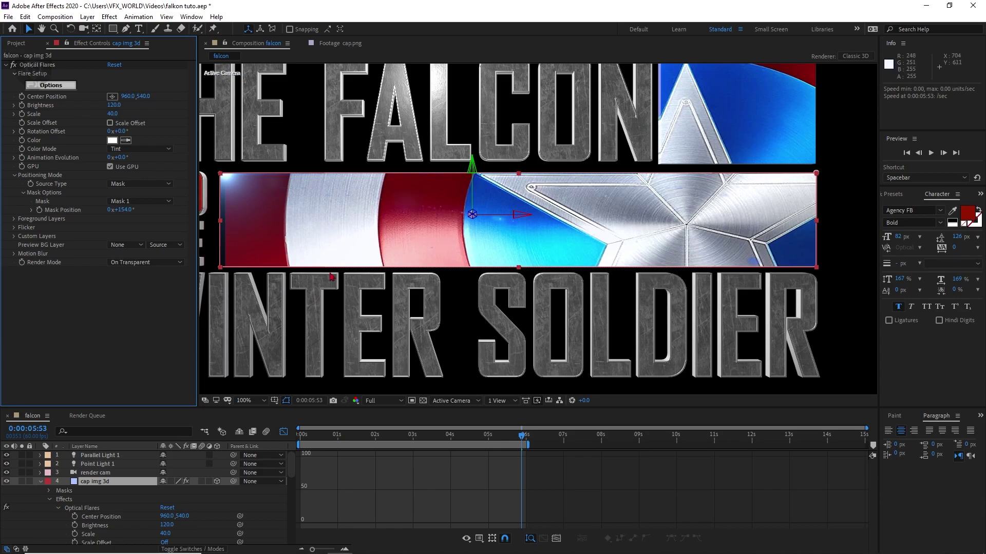
left_click(39, 482)
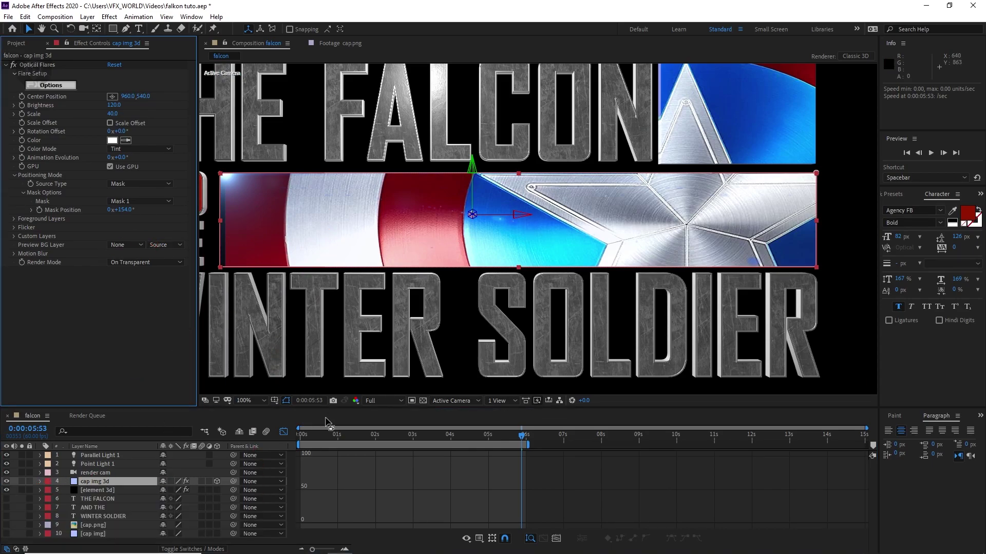
key("comma")
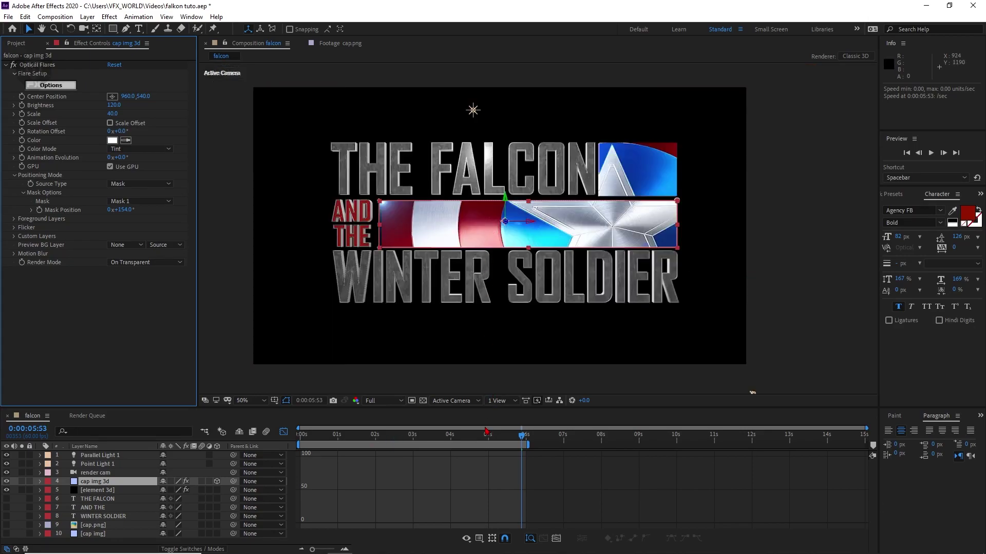
Set a flare brightness keyframe of 0 at 0:00:03:39 and switch the timeline from the graph editor to layer bars
left_click_drag(477, 442, 433, 459)
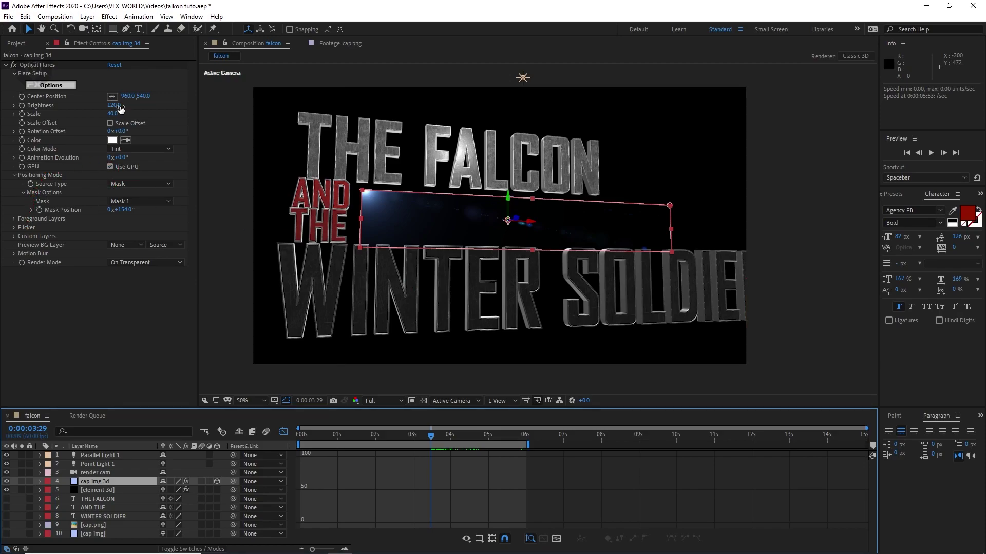
left_click_drag(118, 107, 88, 118)
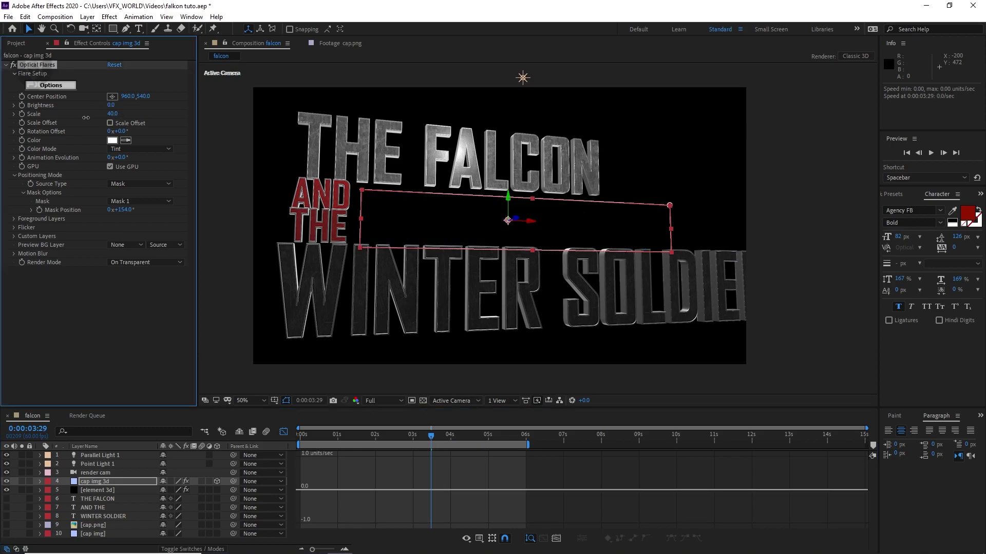
mouse_move(432, 437)
left_mouse_down()
mouse_move(451, 437)
mouse_move(437, 443)
left_mouse_up()
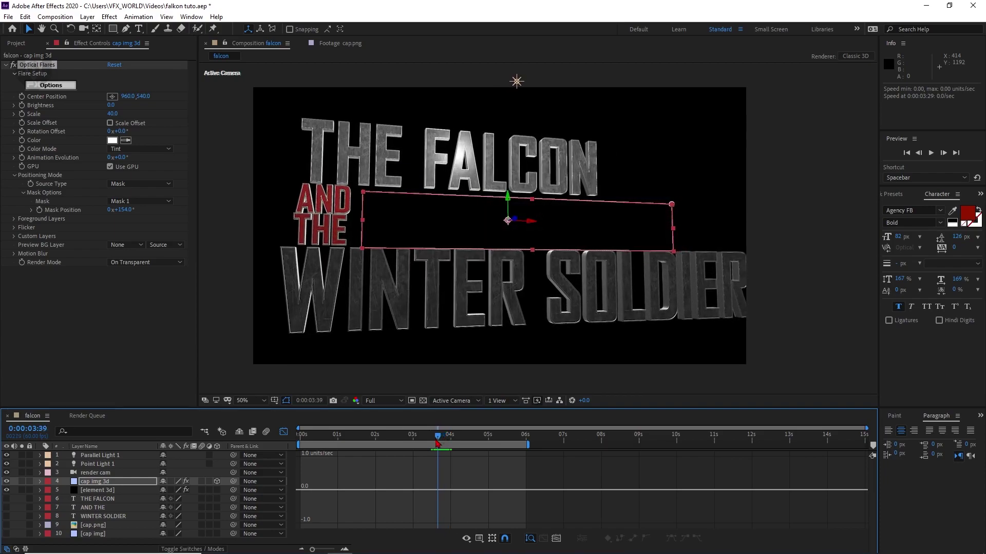
left_click(284, 432)
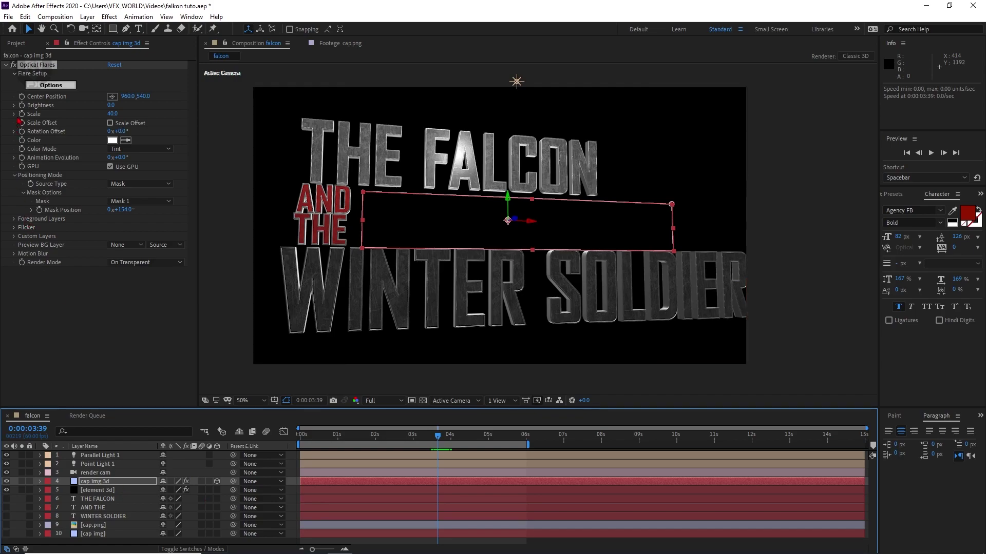
left_click(21, 105)
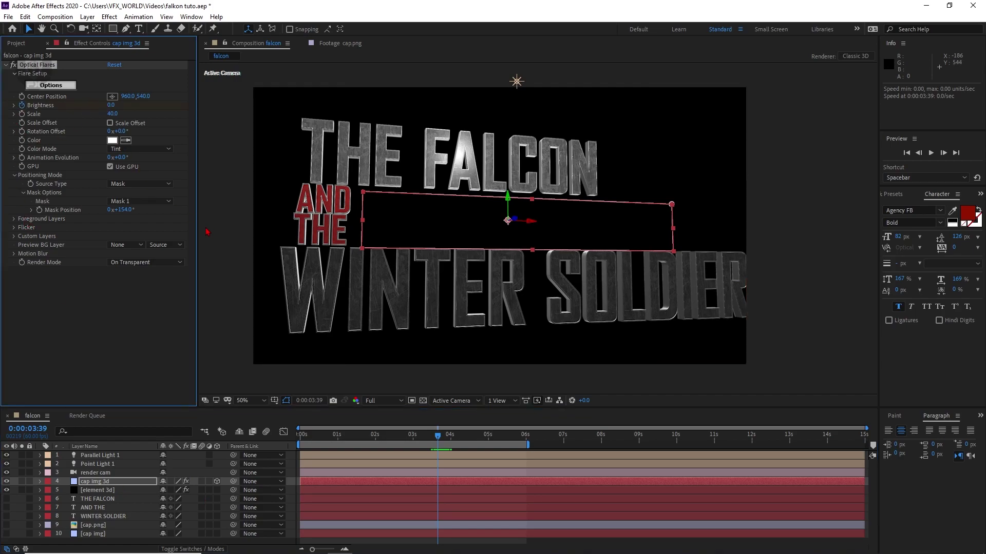
Add a flare brightness keyframe of 120 at 0:00:03:43
key("Page_Down")
key("Page_Down")
key("Page_Down")
key("Page_Down")
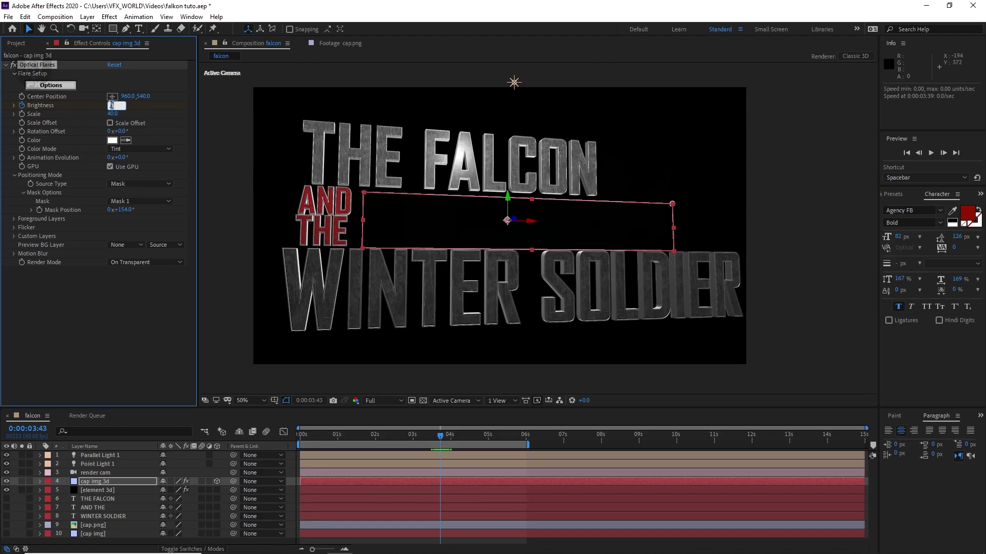
type("120")
key("Return")
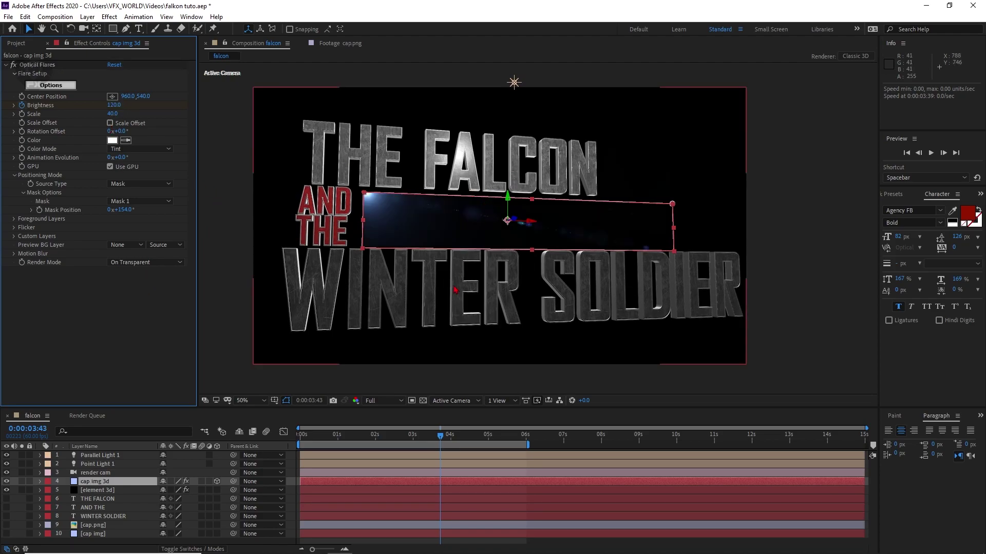
Reveal the brightness keyframes of cap img 3d and move the second one to 0:00:03:45
left_click_drag(440, 437, 507, 435)
left_click(101, 481)
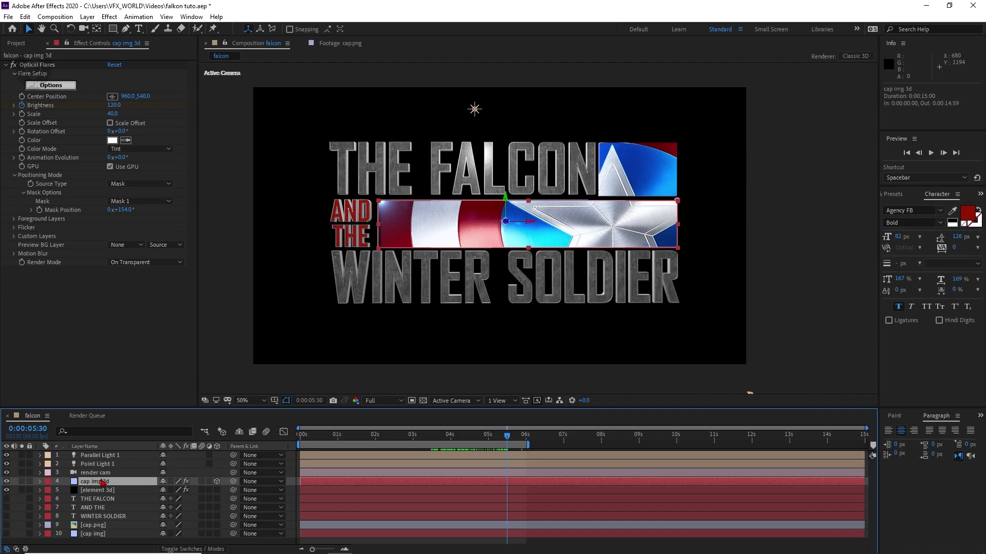
key("u")
key("j")
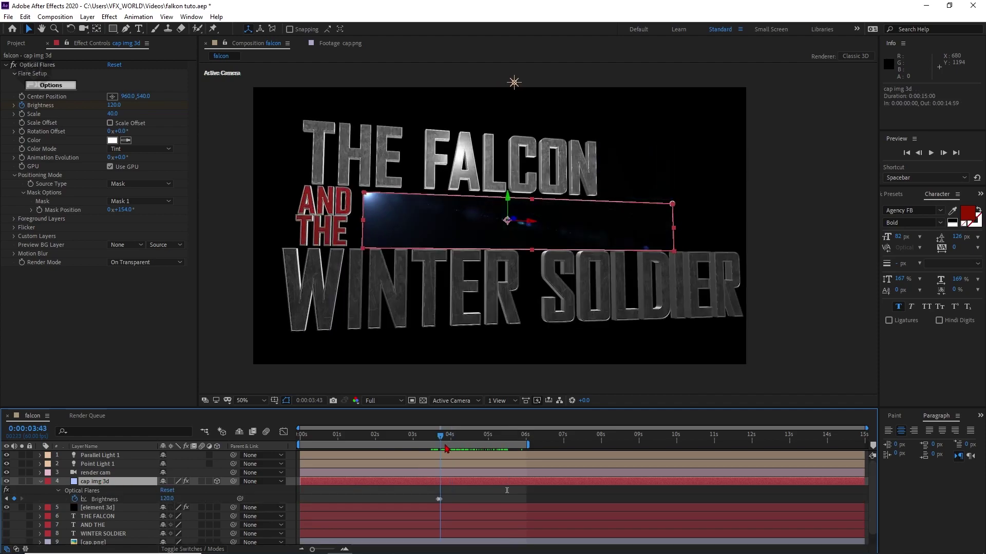
left_click_drag(445, 445, 442, 462)
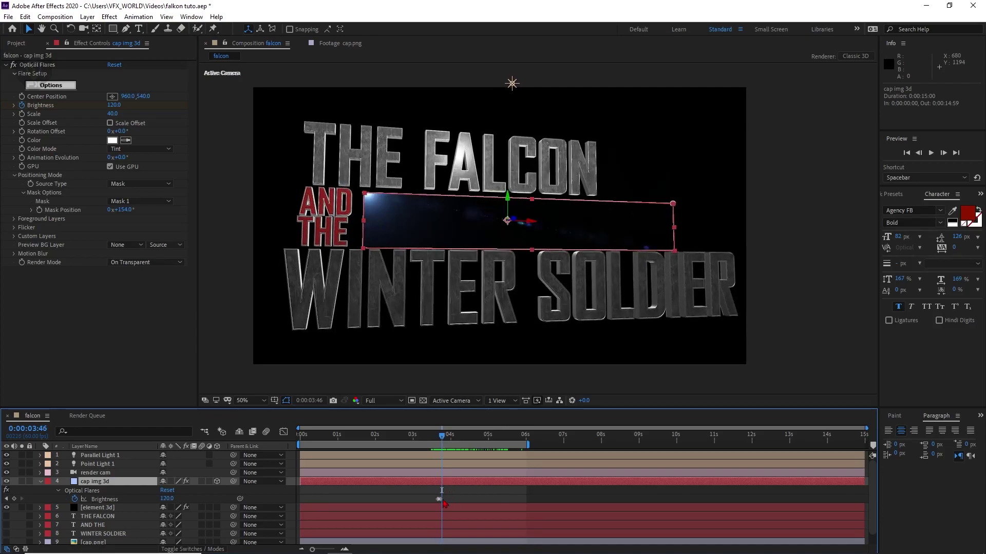
left_click_drag(312, 549, 322, 550)
left_click(534, 501)
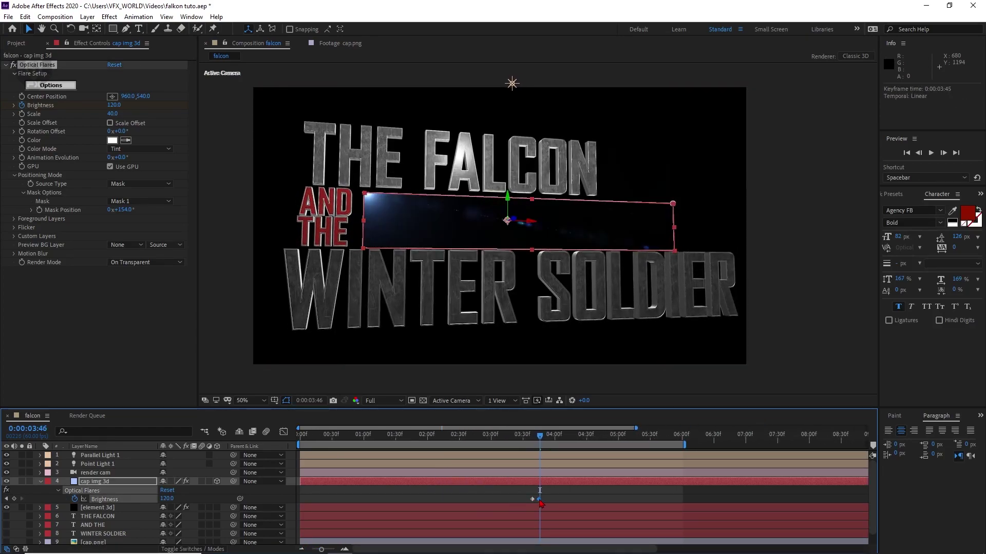
Keyframe the flare's Mask Position at 154° at 0:00:03:45 and at 70° at 0:00:05:57
mouse_move(539, 437)
left_mouse_down()
mouse_move(556, 440)
mouse_move(540, 444)
left_mouse_up()
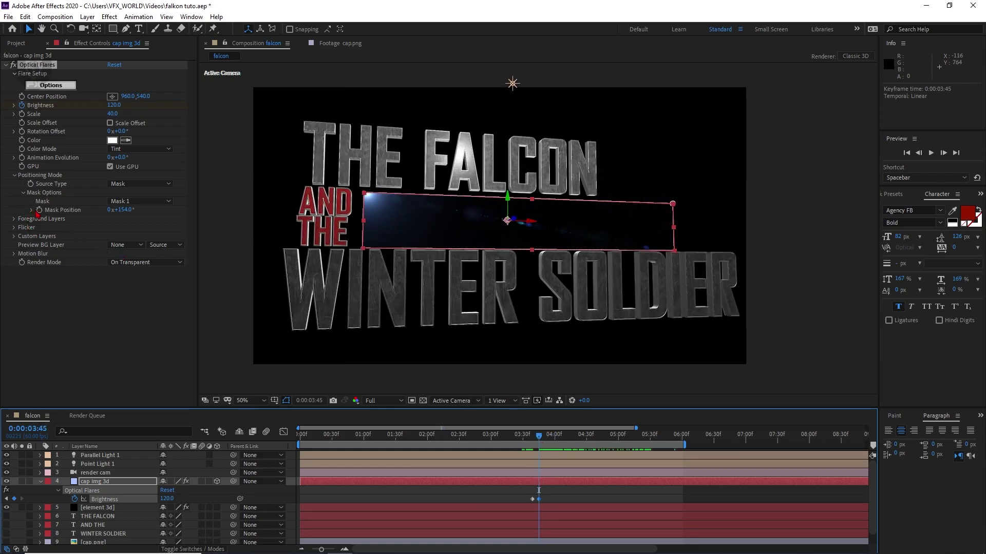
left_click(101, 294)
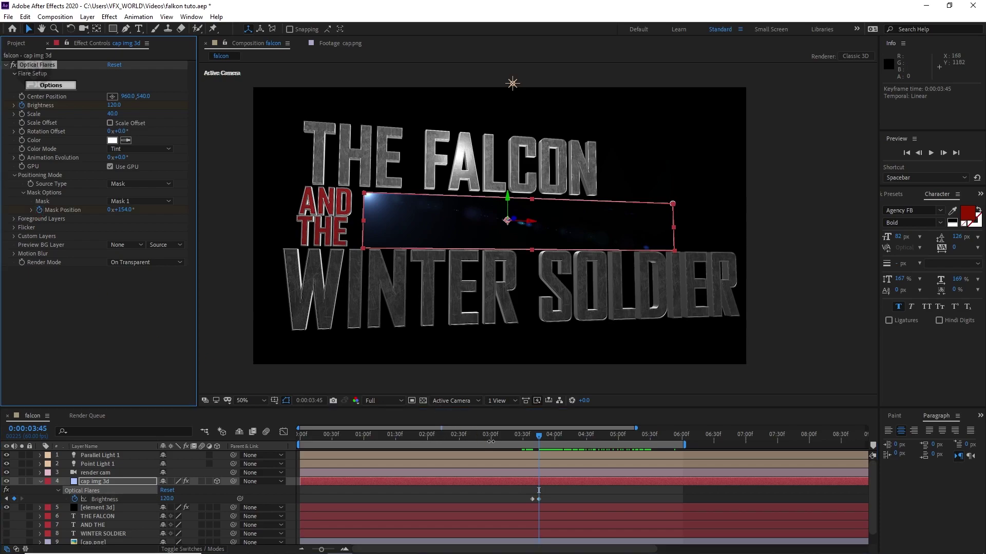
left_click_drag(548, 437, 678, 445)
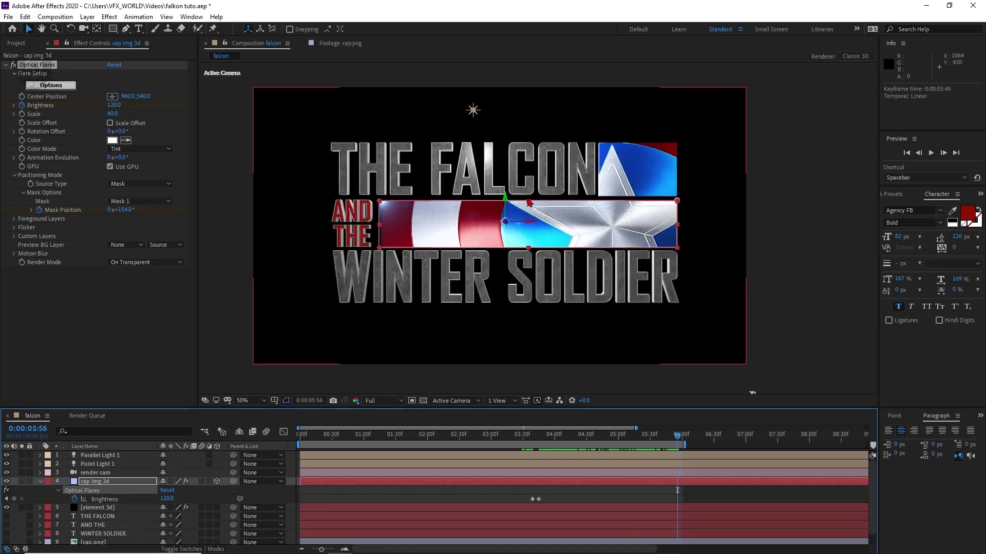
mouse_move(678, 436)
left_mouse_down()
mouse_move(654, 447)
mouse_move(679, 445)
left_mouse_up()
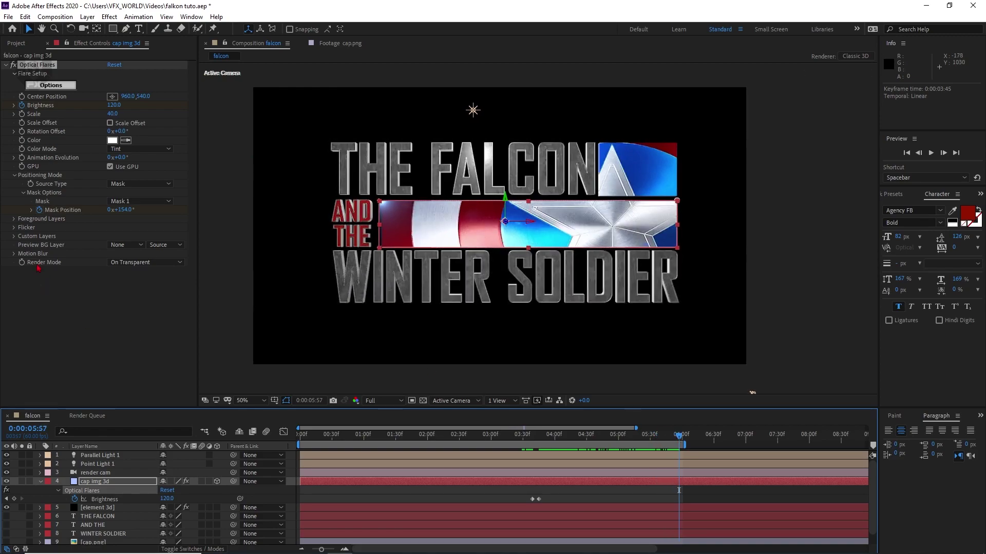
left_click_drag(120, 214, 131, 210)
left_click_drag(120, 211, 84, 218)
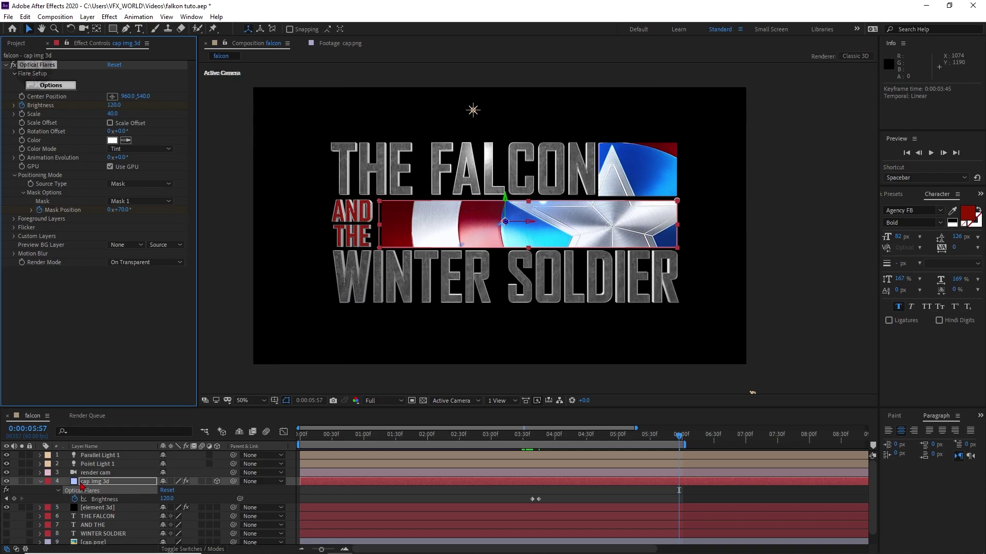
Reveal the cap img 3d layer's animated flare properties and apply Easy Ease to all brightness and mask position keyframes
left_click(81, 484)
key("u")
key("u")
scroll(553, 511, "down", 2)
scroll(553, 513, "down", 1)
left_click_drag(481, 529, 707, 454)
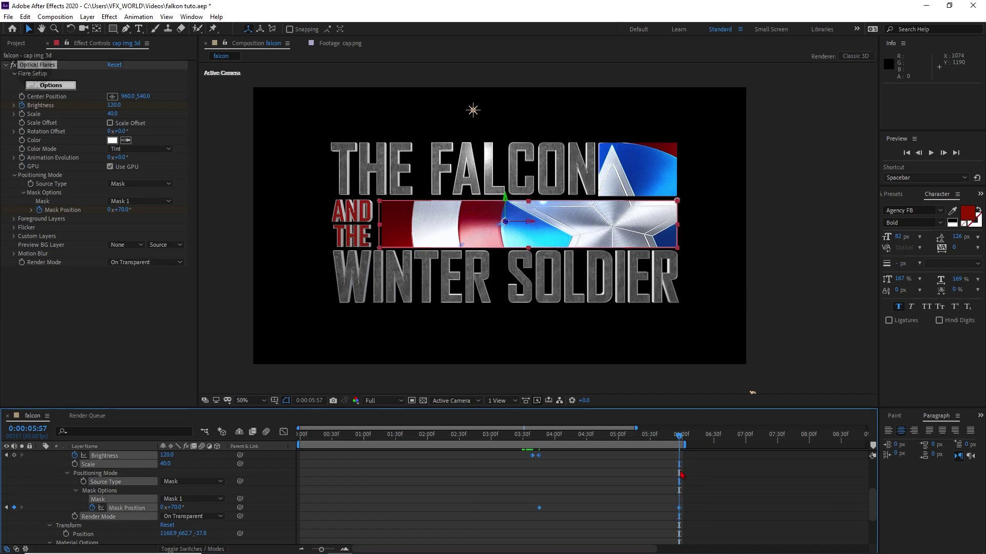
left_click(646, 506)
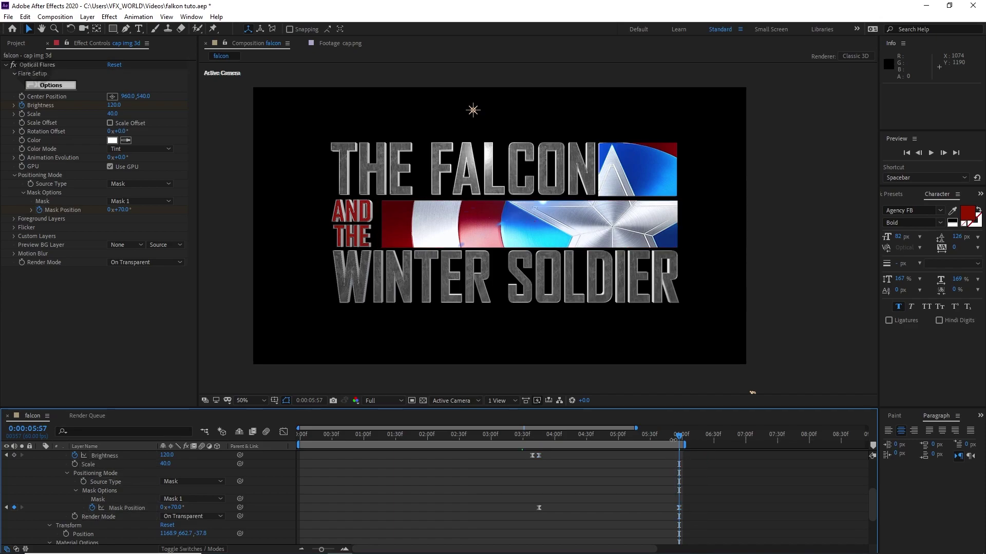
Add flare brightness keyframes of 0 at 0:00:05:57 and 100 at 0:00:05:07
left_click(114, 106)
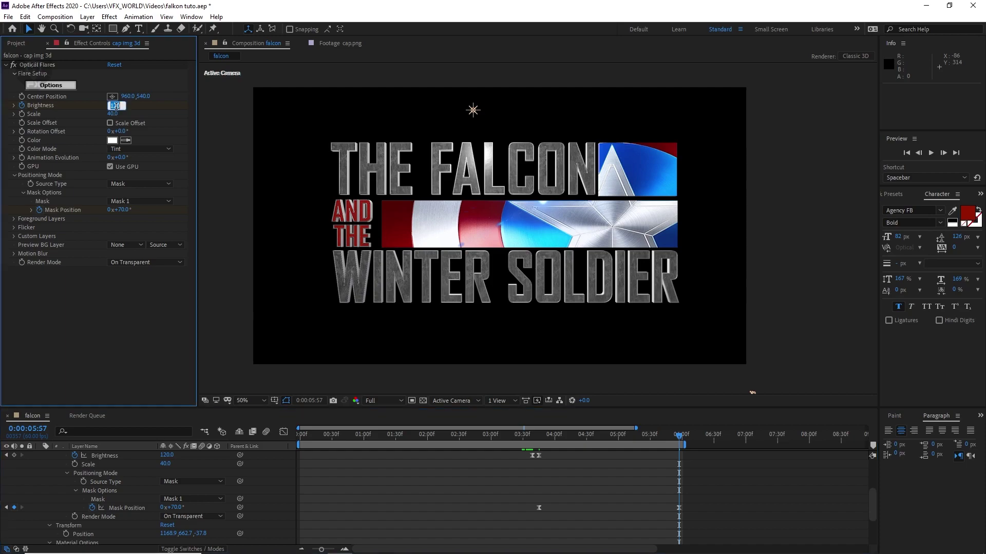
type("0")
key("Return")
left_click_drag(660, 443, 626, 450)
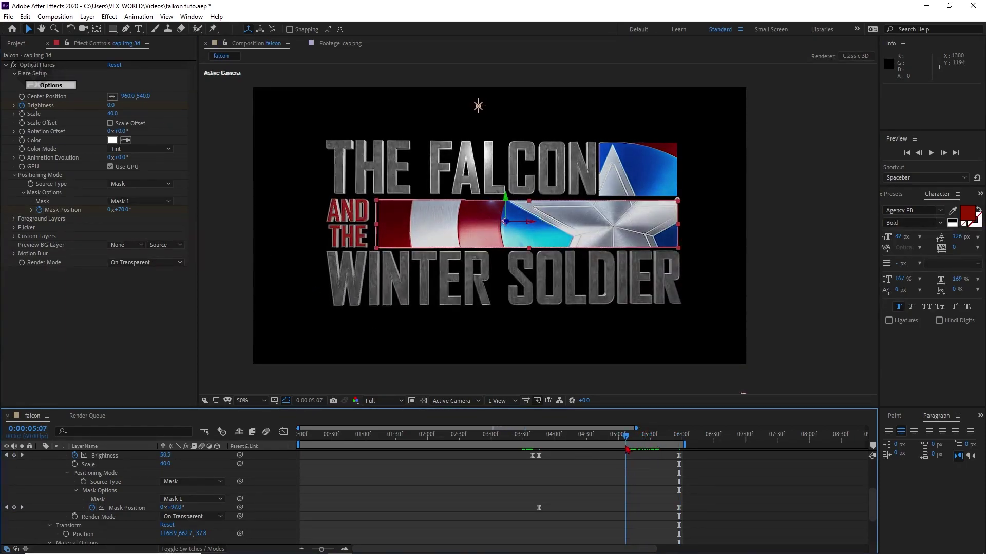
left_click(112, 105)
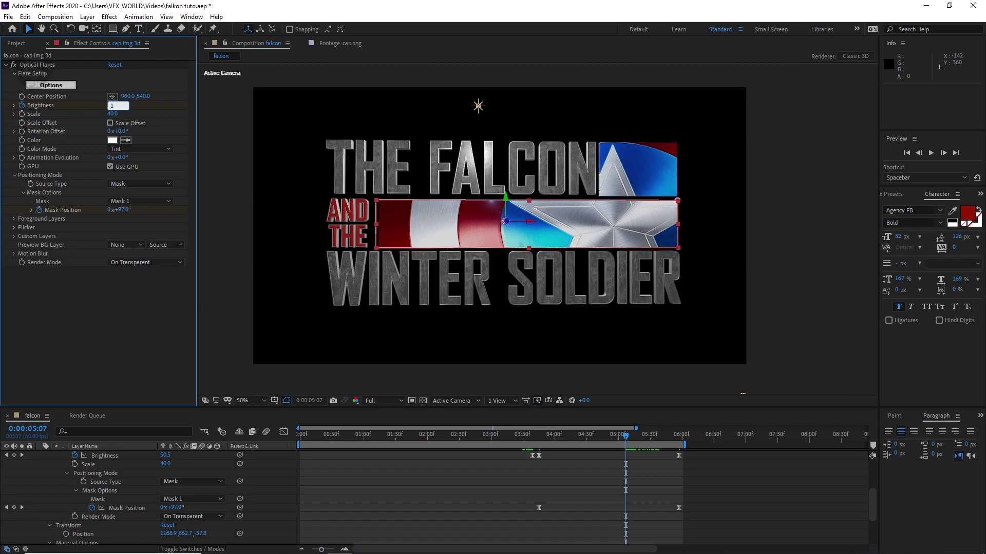
key("Return")
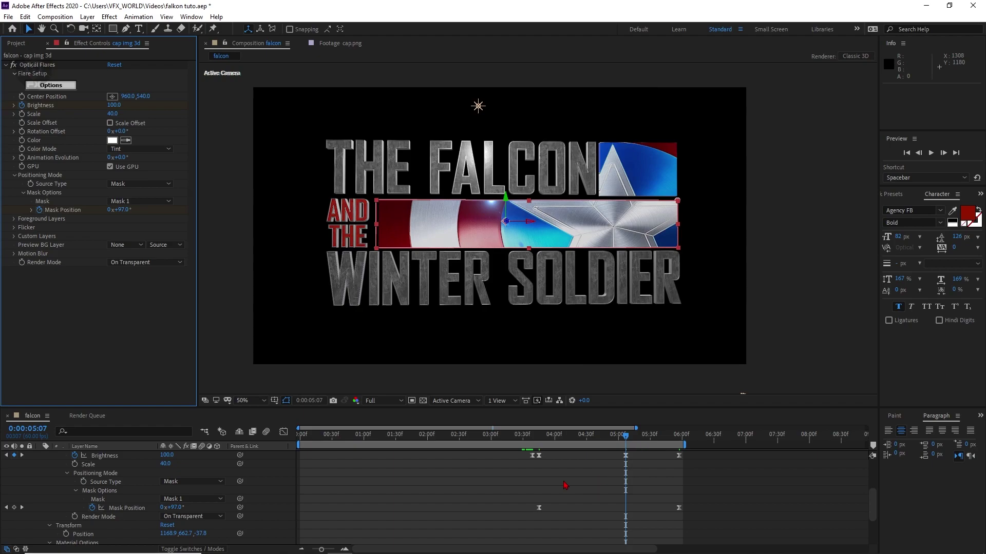
Lengthen the incoming ease of the last Mask Position keyframe in the speed graph, then scrub through the flare's movement
left_click_drag(513, 502, 702, 522)
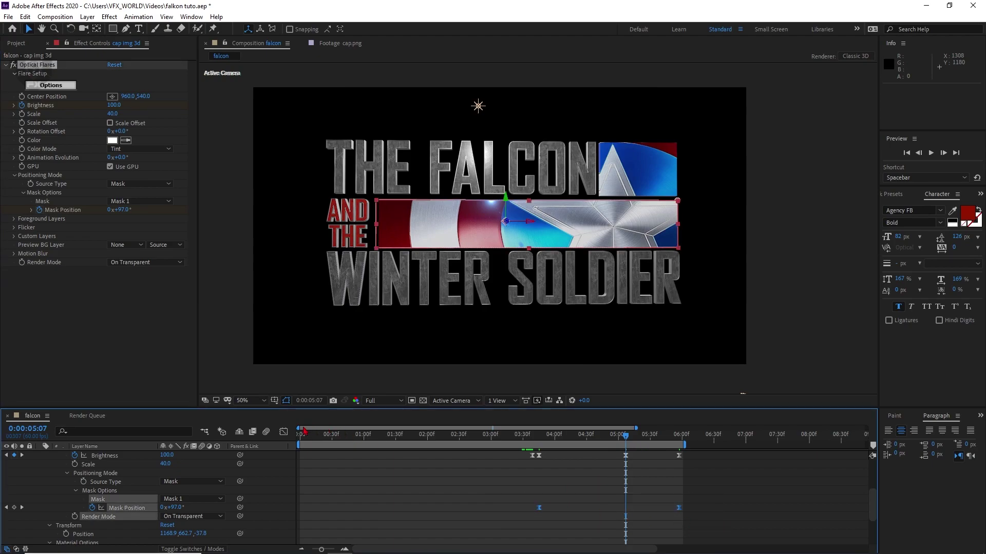
left_click(284, 432)
left_click(659, 488)
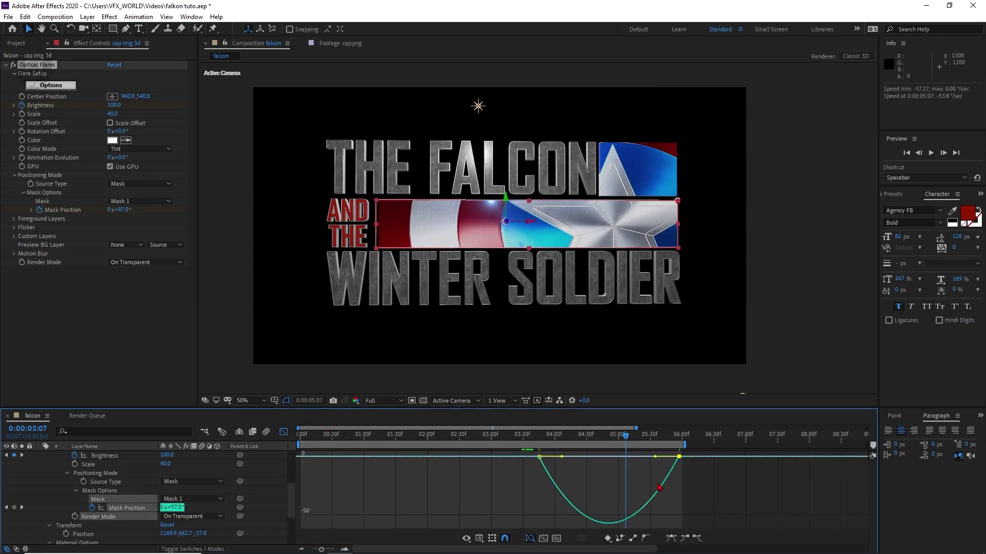
left_click_drag(655, 456, 620, 459)
left_click_drag(539, 437, 668, 442)
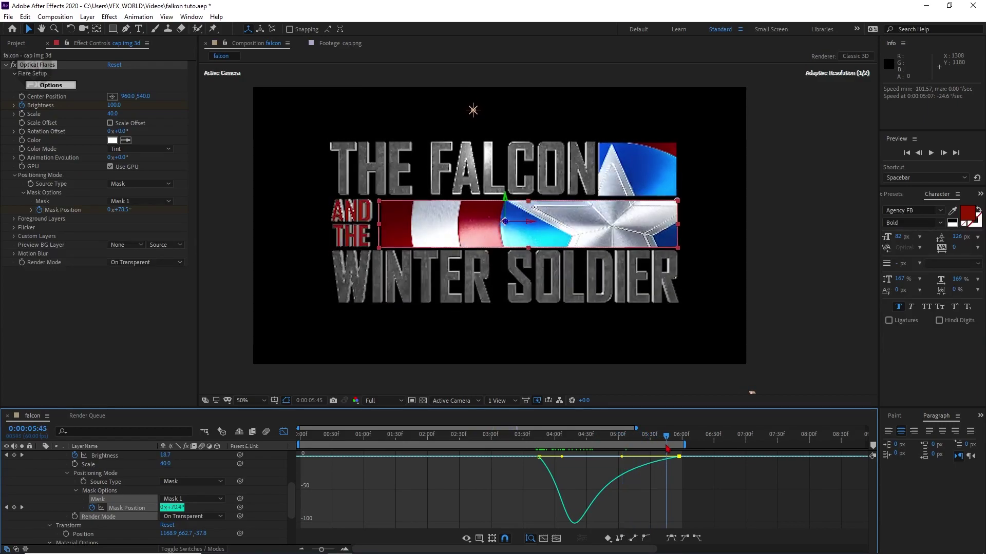
Set the flare's scale to 50 while viewing the frame at 0:00:04:46
left_click(604, 440)
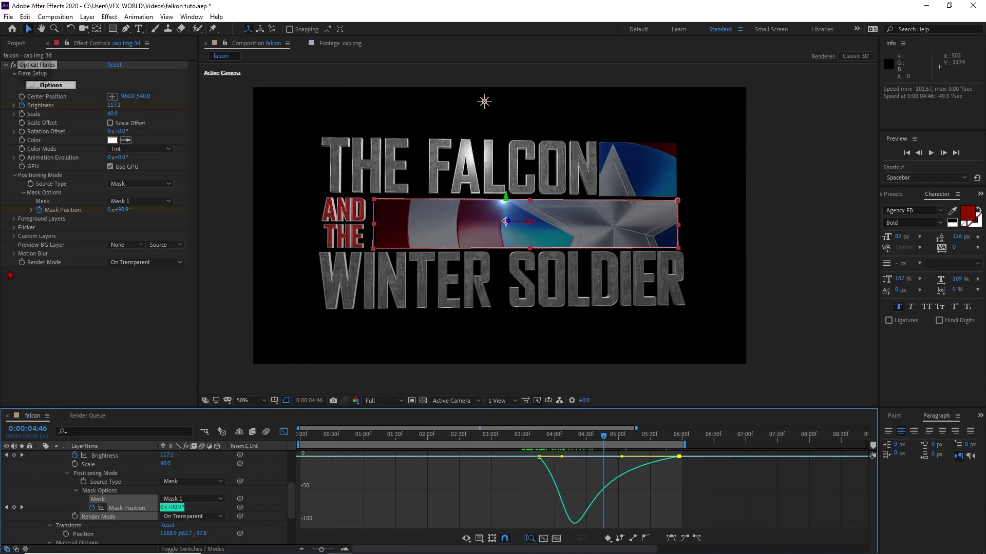
left_click(116, 114)
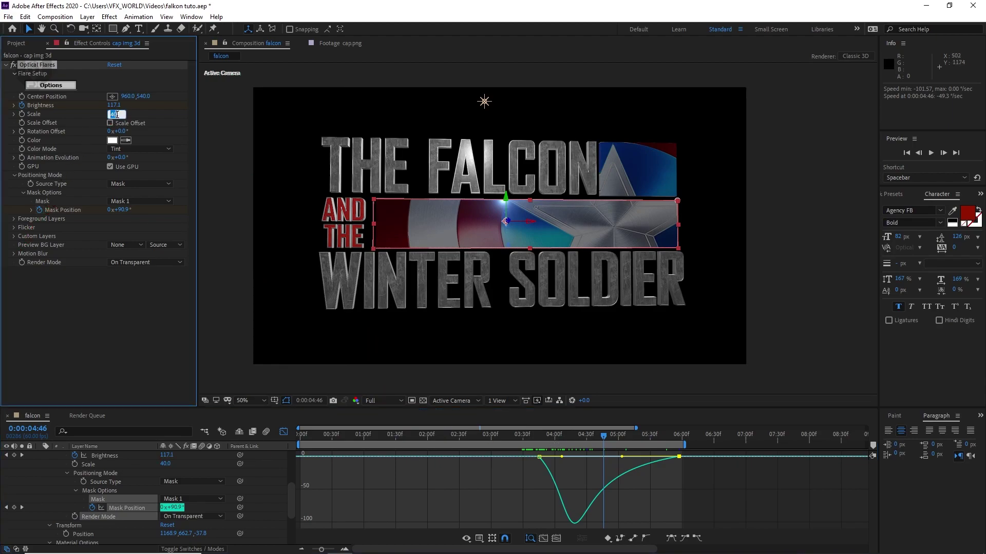
left_click(150, 138)
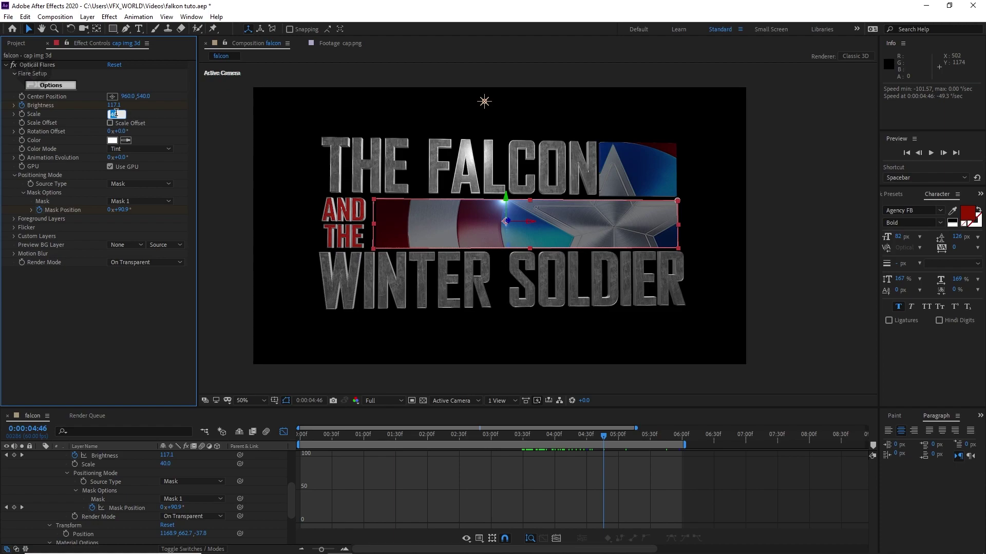
left_click(150, 297)
Change the flare's color to blue, 0374FF, and scrub the animation to check it
left_click_drag(603, 437, 572, 475)
left_click(113, 147)
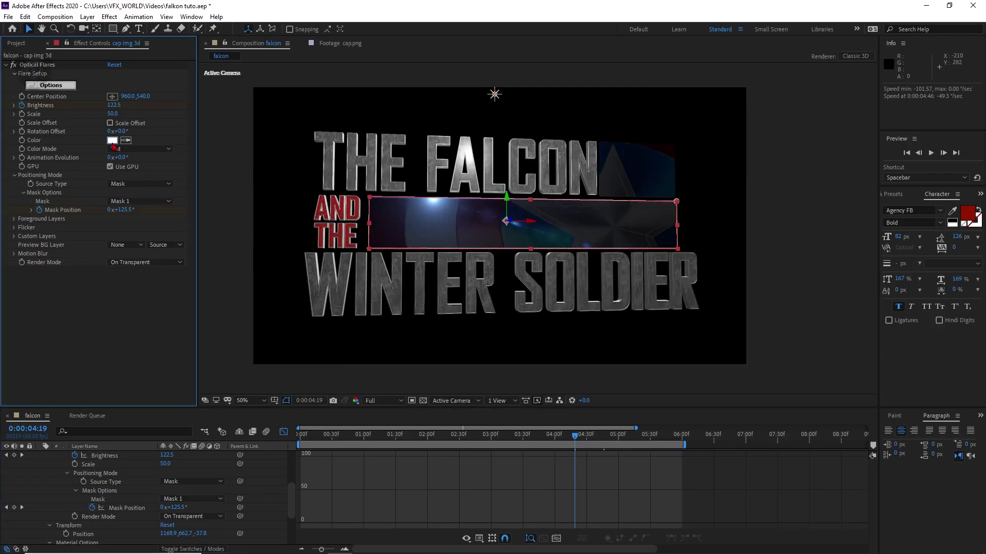
mouse_move(189, 268)
left_mouse_down()
mouse_move(169, 192)
mouse_move(177, 193)
left_mouse_up()
left_click_drag(195, 257, 195, 259)
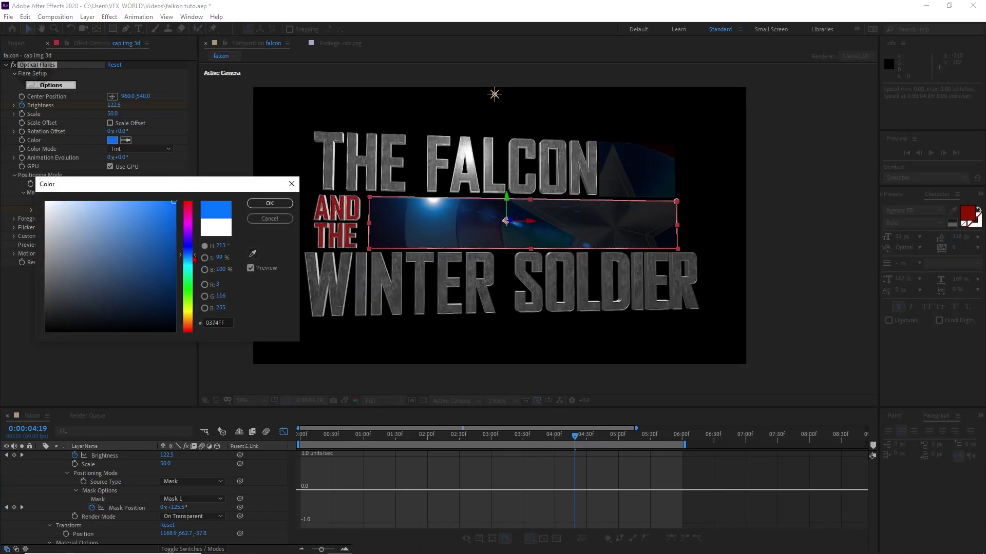
left_click(250, 204)
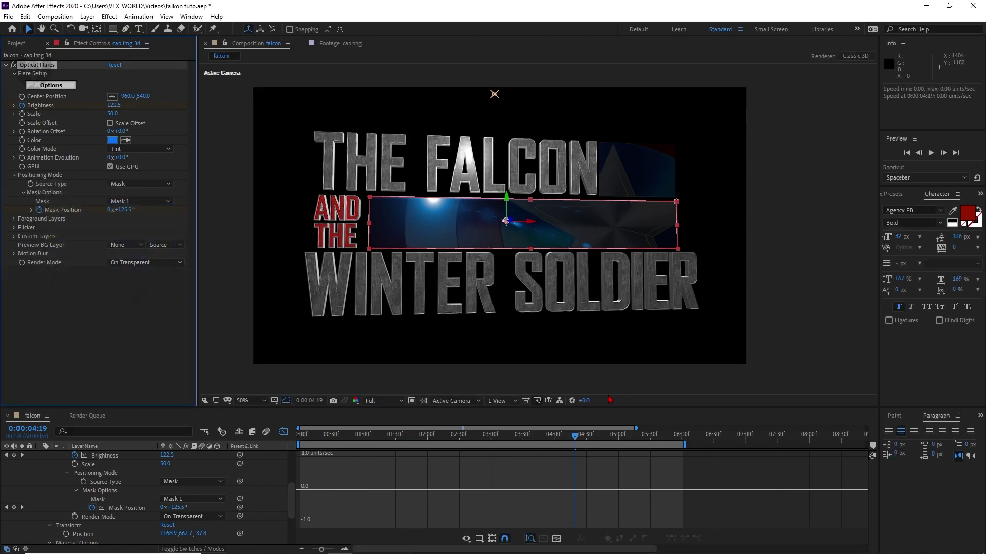
left_click_drag(576, 438, 650, 436)
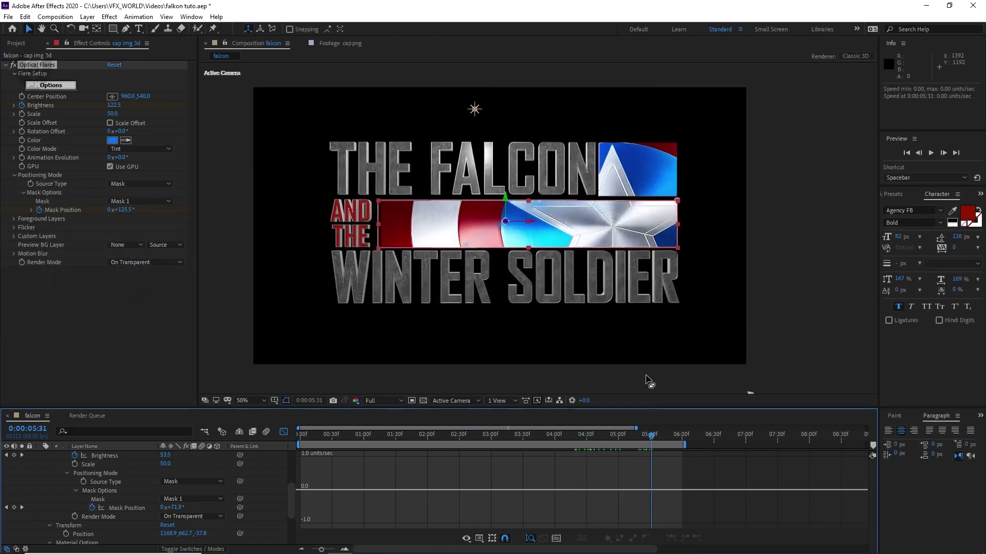
Collapse the cap img 3d layer's properties and duplicate the layer
scroll(109, 493, "up", 3)
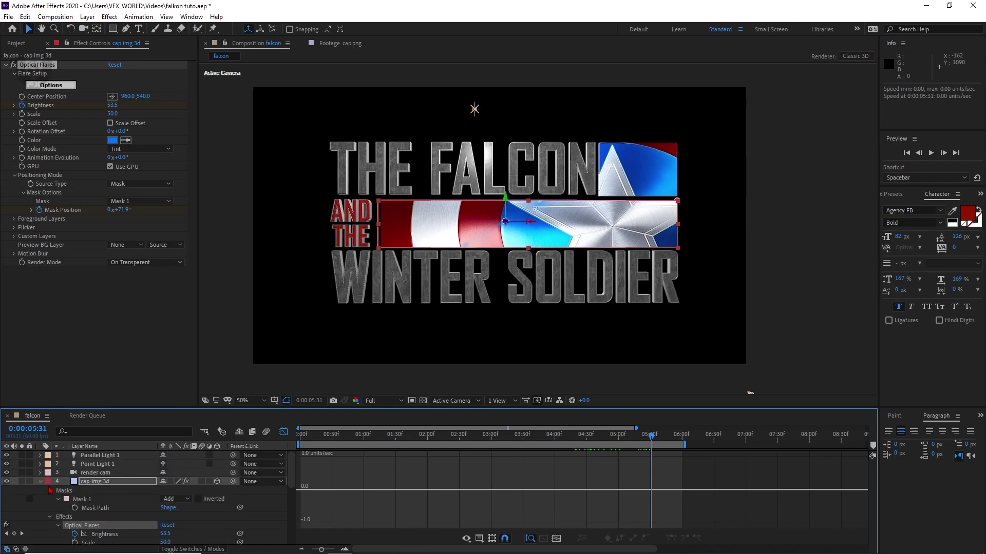
left_click(41, 481)
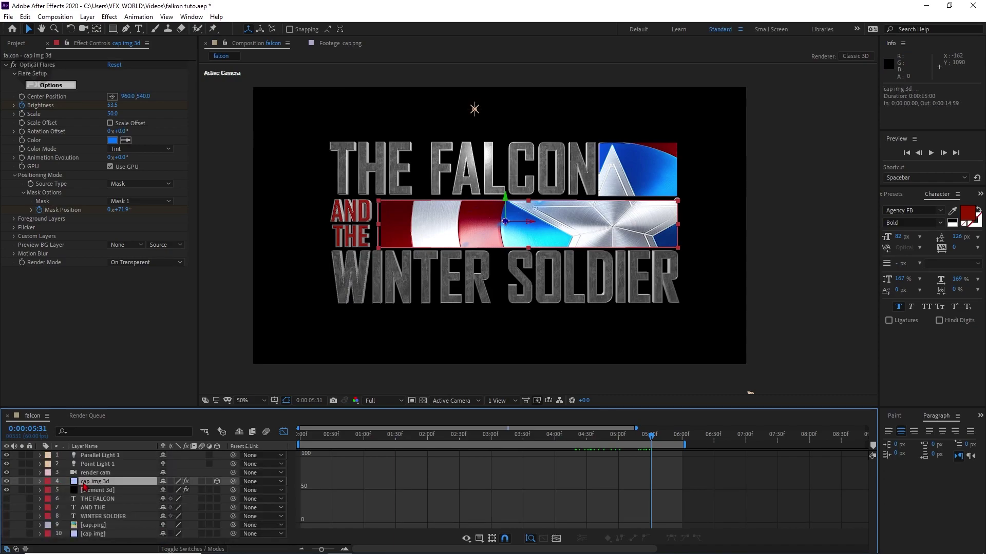
key("ctrl+d")
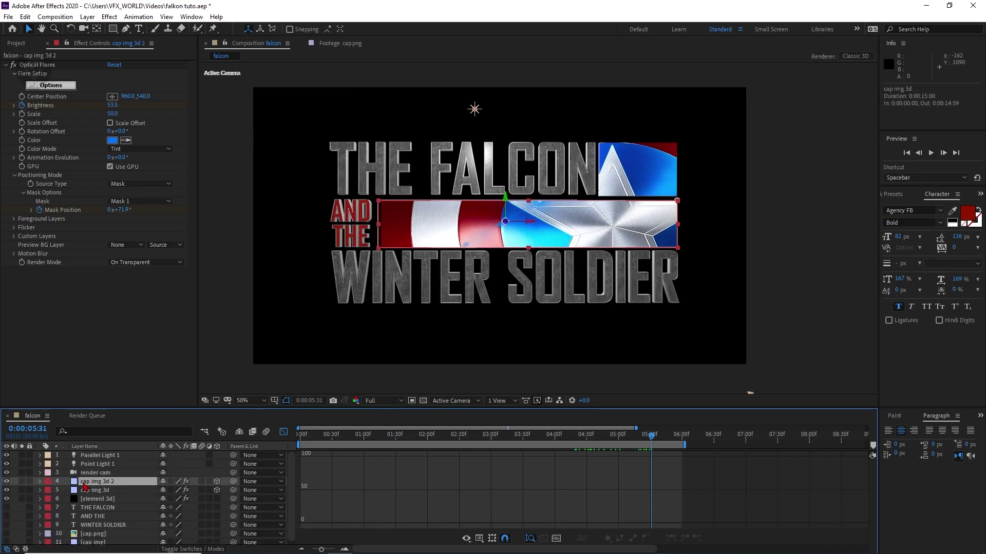
Rename the mask on the duplicated cap img 3d layer as Mask 2 and use it as the flare's position mask
right_click(85, 486)
left_click(122, 443)
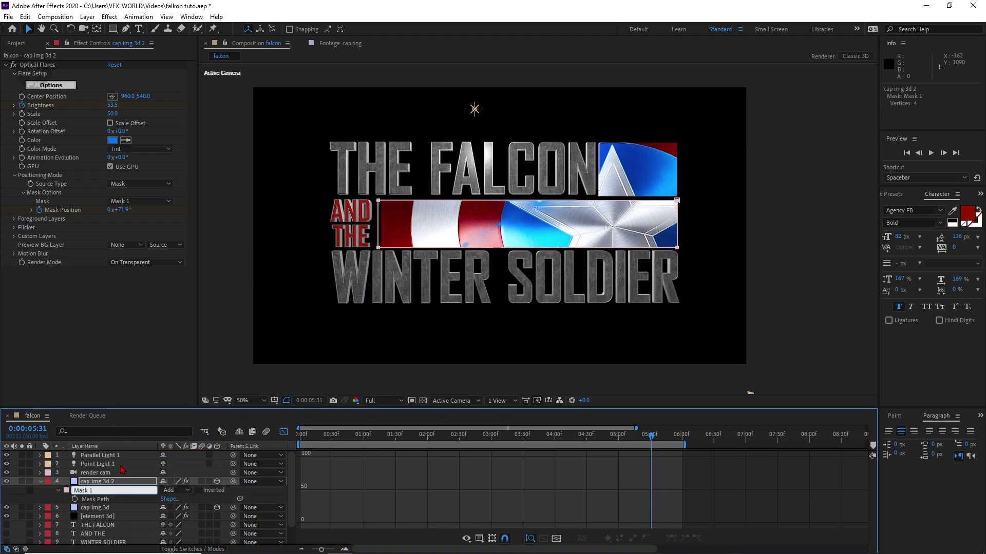
type("Mask 2")
key("Return")
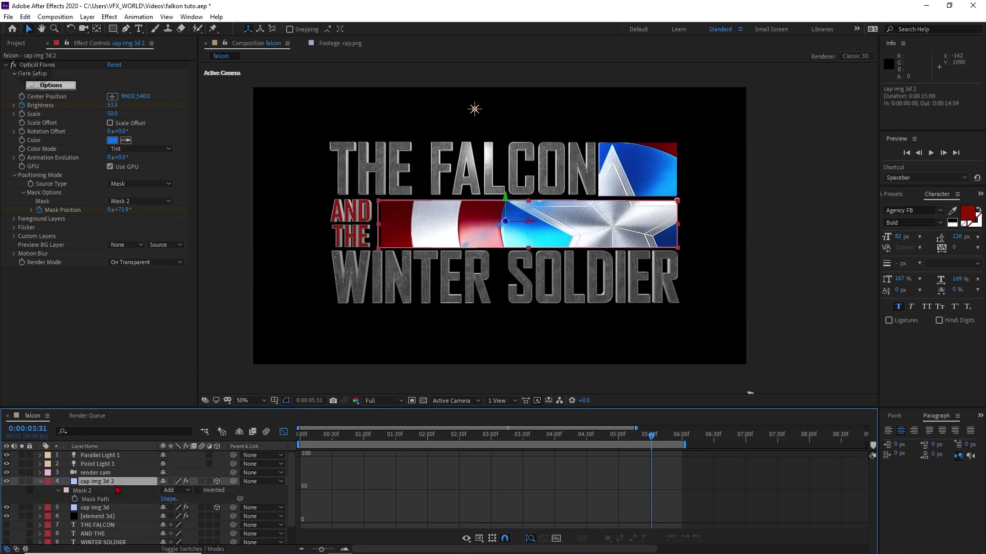
left_click(139, 202)
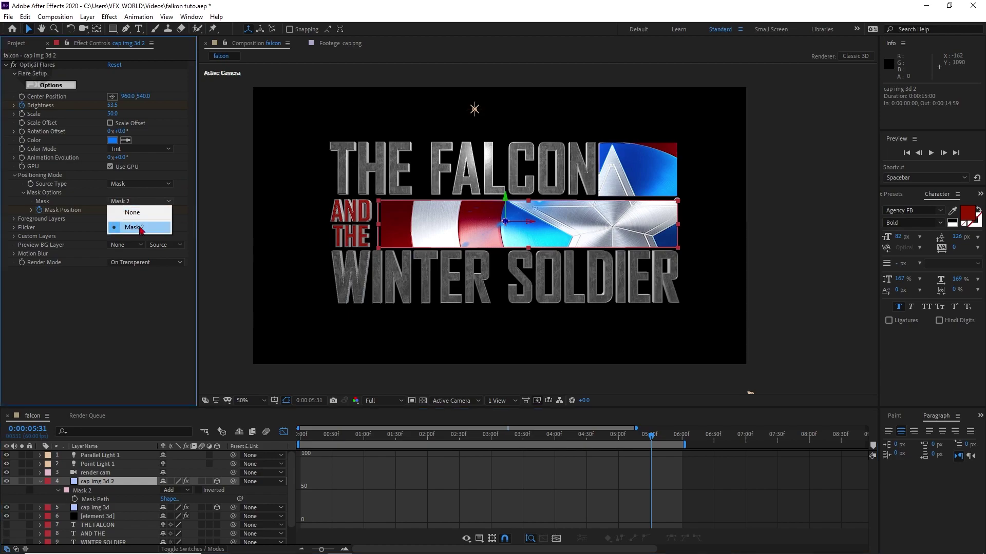
left_click(144, 229)
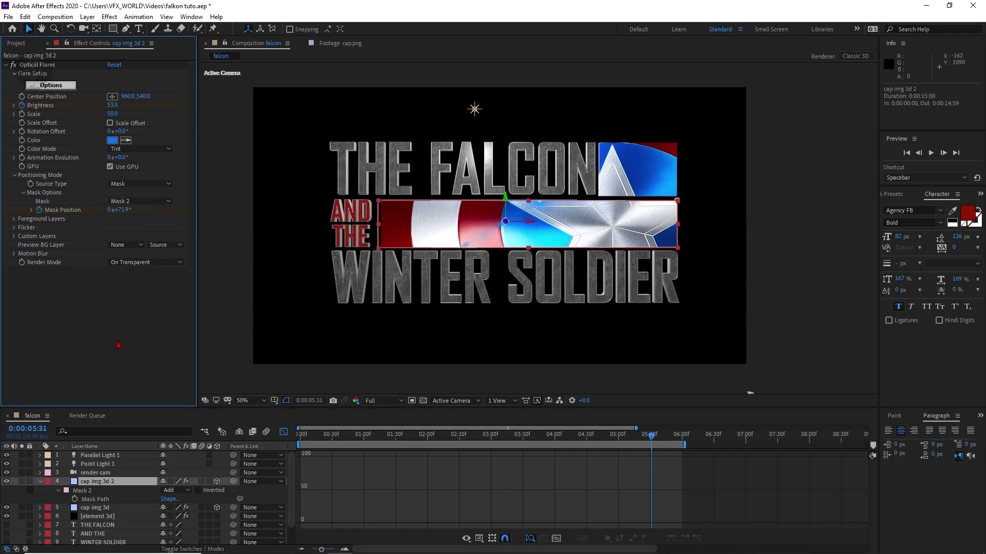
Reveal the duplicate layer's keyframes in layer bar view and set its Mask Position at 0:00:03:45 to -24°
key("u")
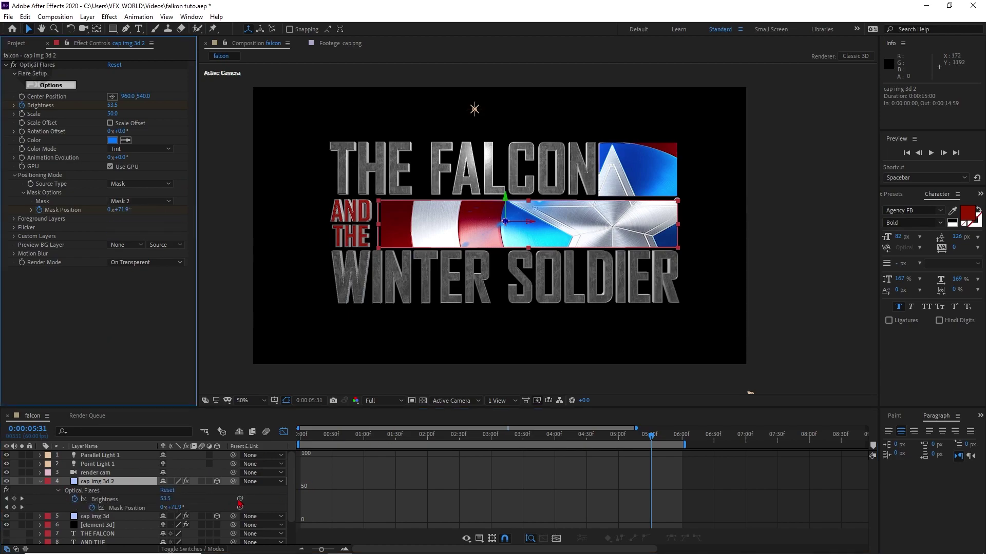
left_click(284, 433)
left_click_drag(560, 442, 549, 443)
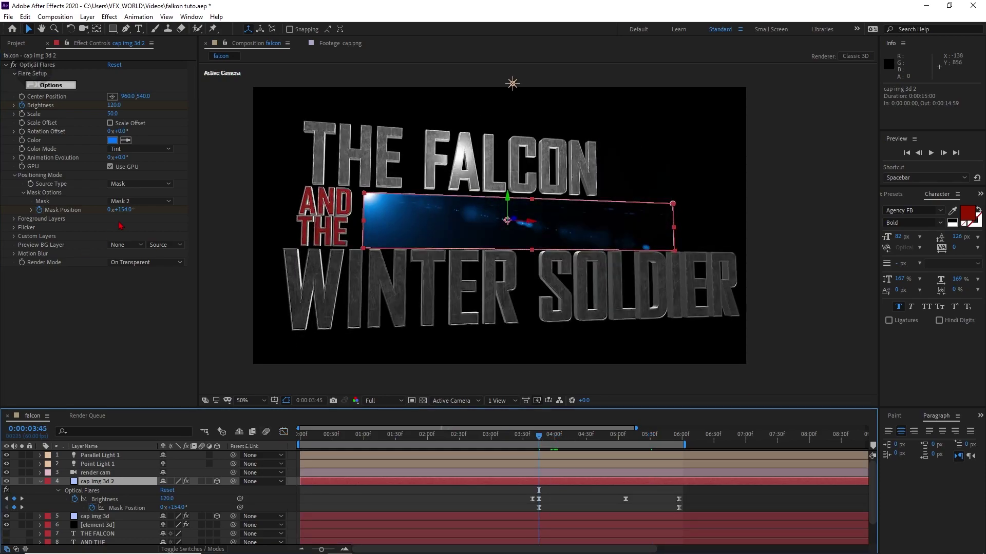
left_click_drag(126, 213, 34, 210)
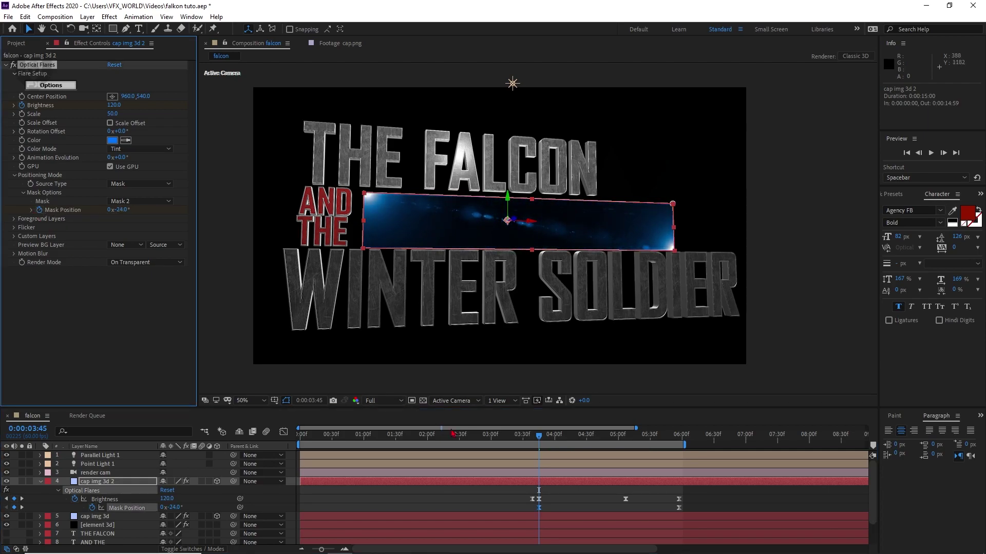
Move the duplicate flare's last brightness keyframe to 0:00:08:18 and set its final Mask Position keyframe, near 0:00:06:00, to -172°
left_click_drag(618, 441, 673, 444)
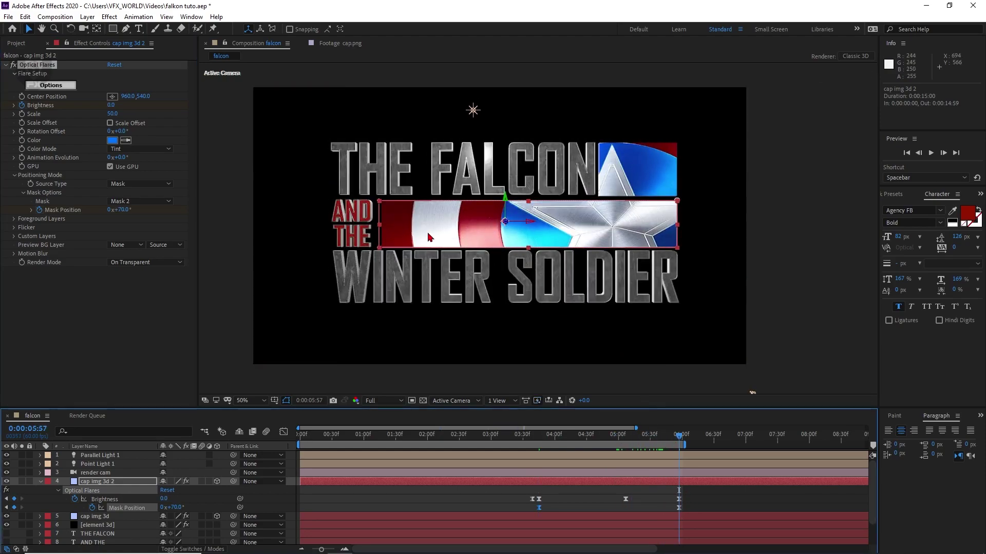
left_click_drag(679, 499, 828, 499)
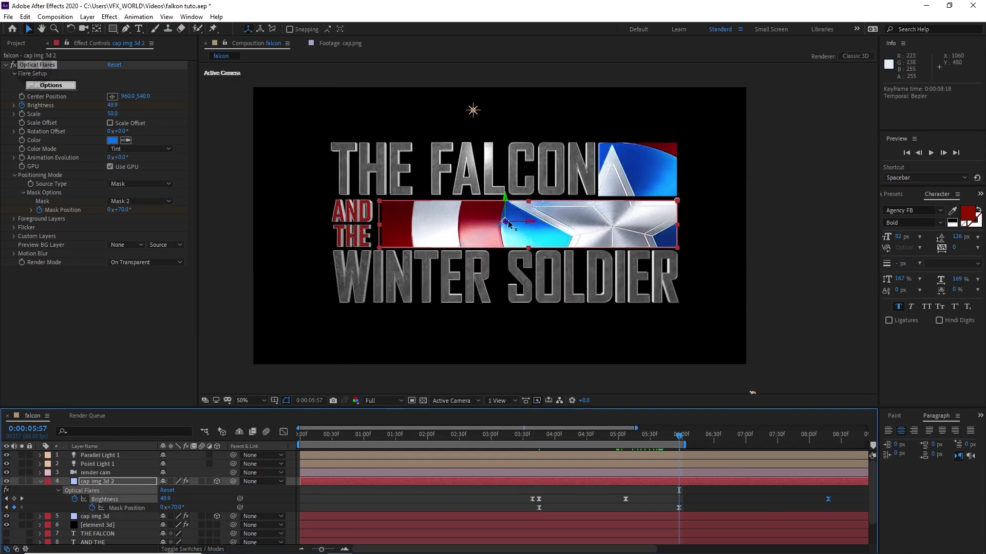
left_click_drag(122, 210, 244, 205)
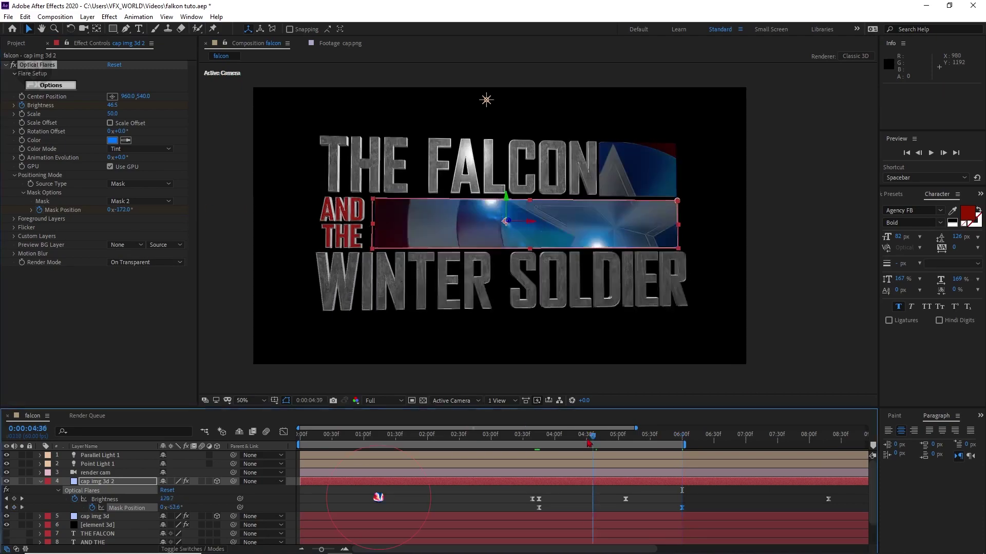
left_click_drag(594, 446, 651, 444)
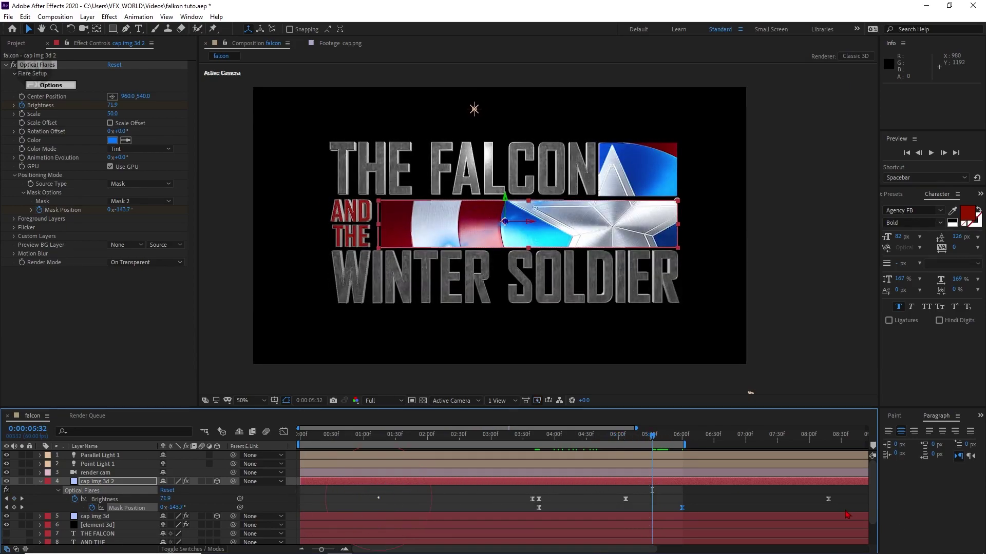
Move the cap img 3d 2 flare's last brightness keyframe to 0:00:06:00, check the fade, and collapse the layer
left_click_drag(828, 499, 681, 499)
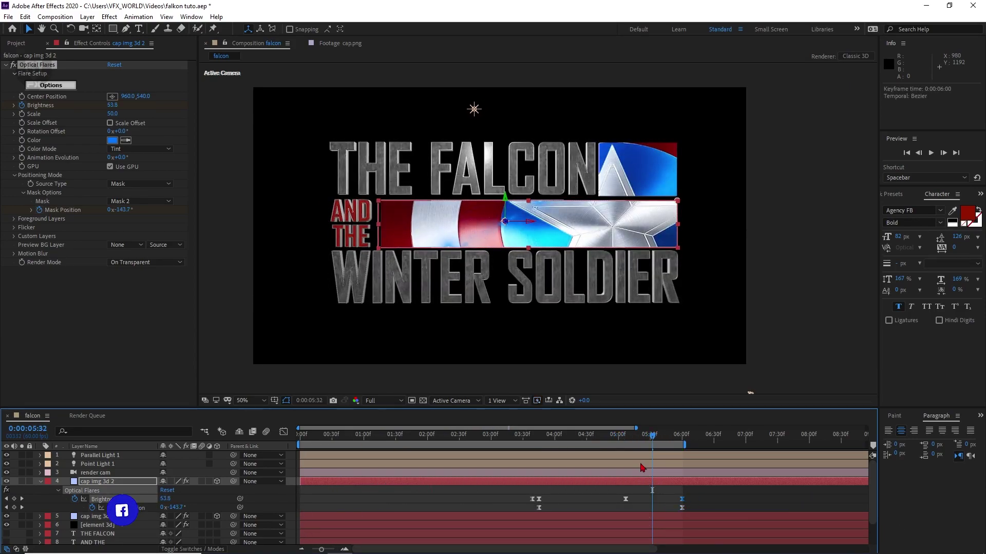
left_click_drag(639, 444, 671, 463)
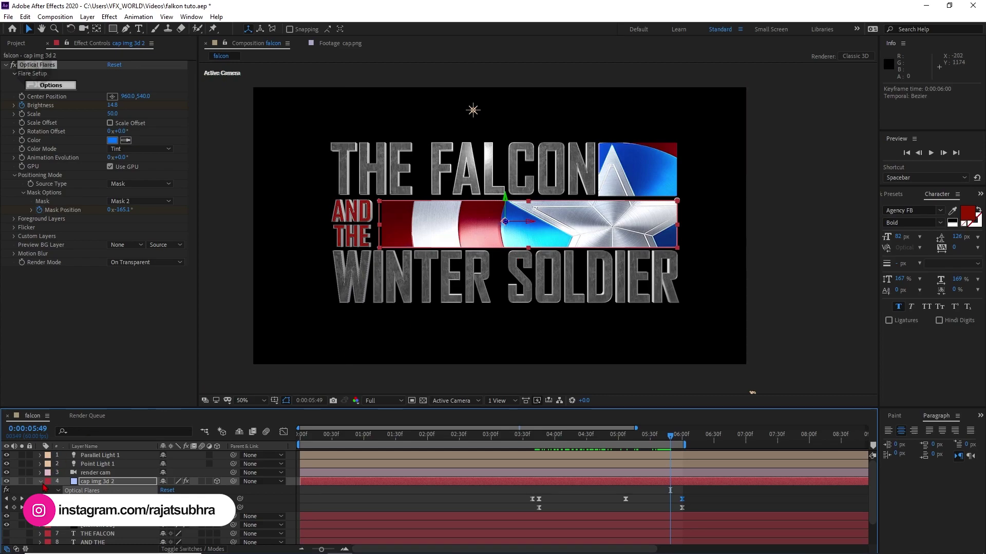
left_click(40, 481)
Bring the blue flare PNG into the falcon composition above cap img 3d 2 and make it a 3D layer
key("ctrl+0")
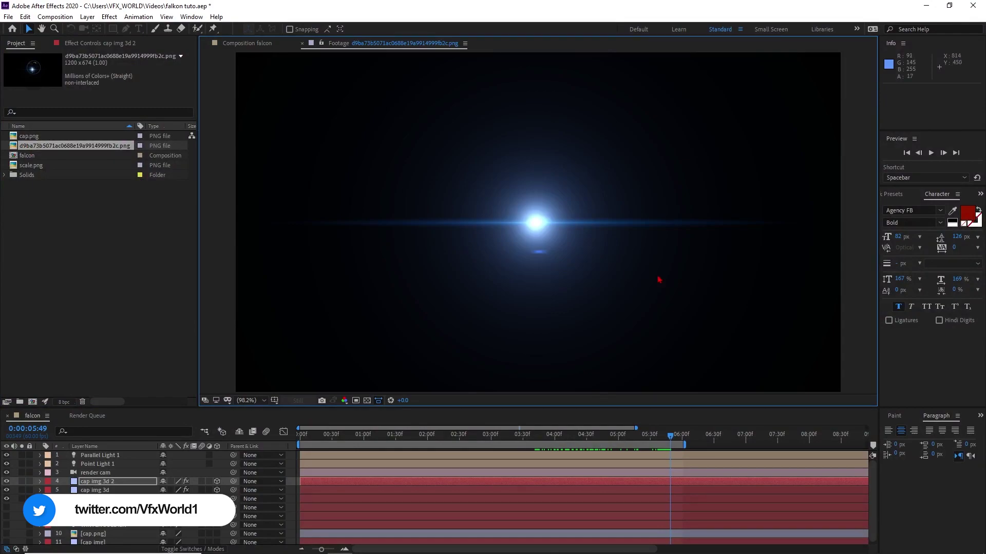
left_click(249, 43)
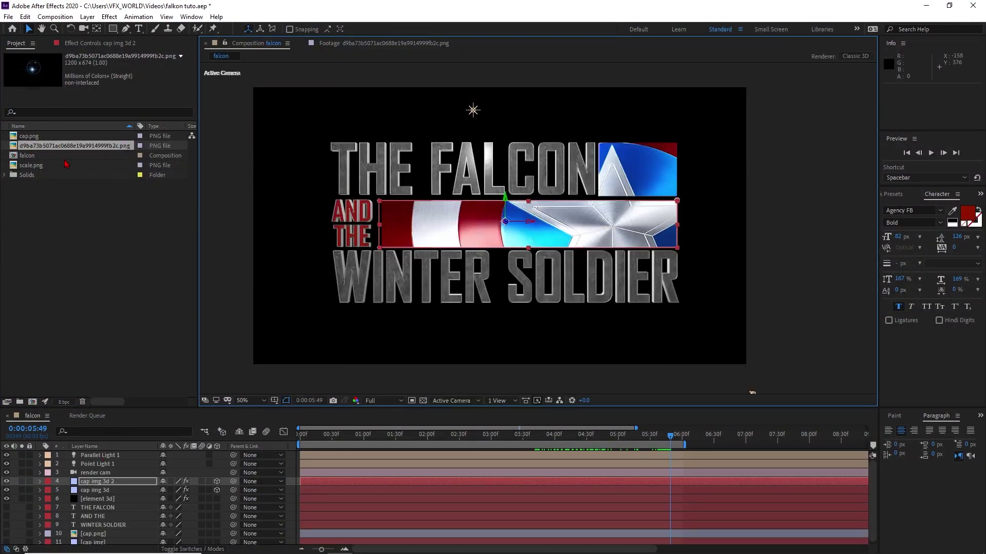
left_click_drag(71, 151, 111, 477)
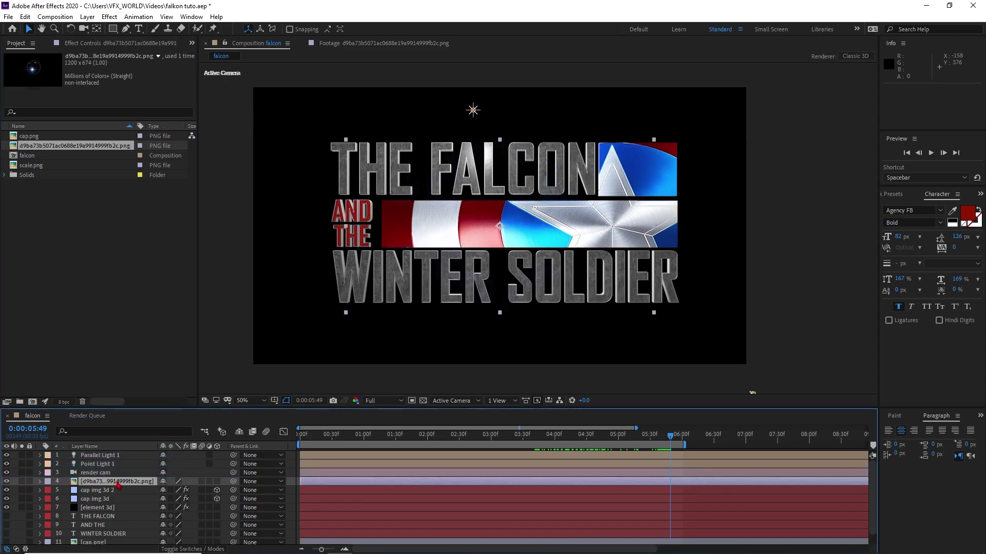
left_click(216, 481)
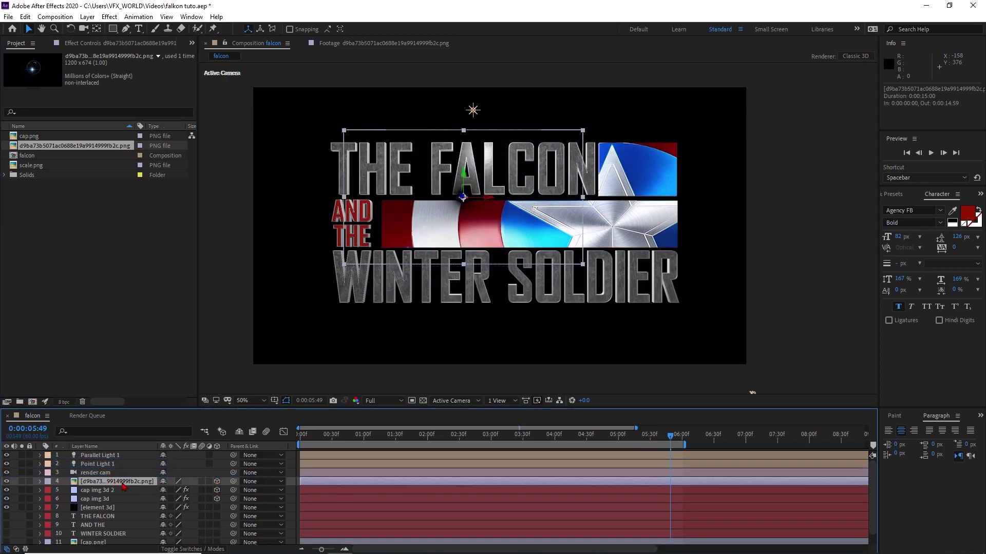
Turn off Accepts Lights for the flare image and place it at the upper edge of the title, above the C of FALCON
key("a")
key("a")
left_click(165, 525)
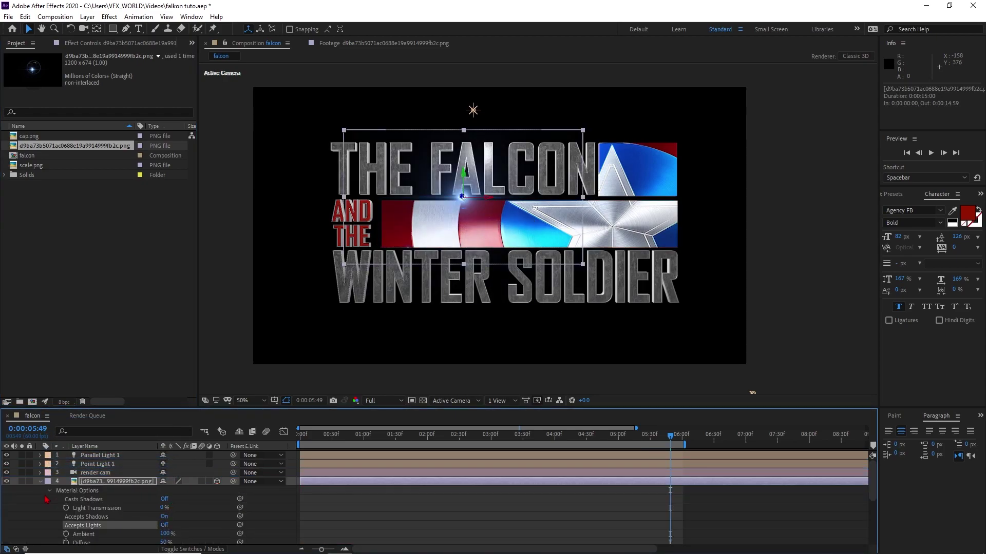
left_click(41, 482)
left_click_drag(473, 222, 525, 167)
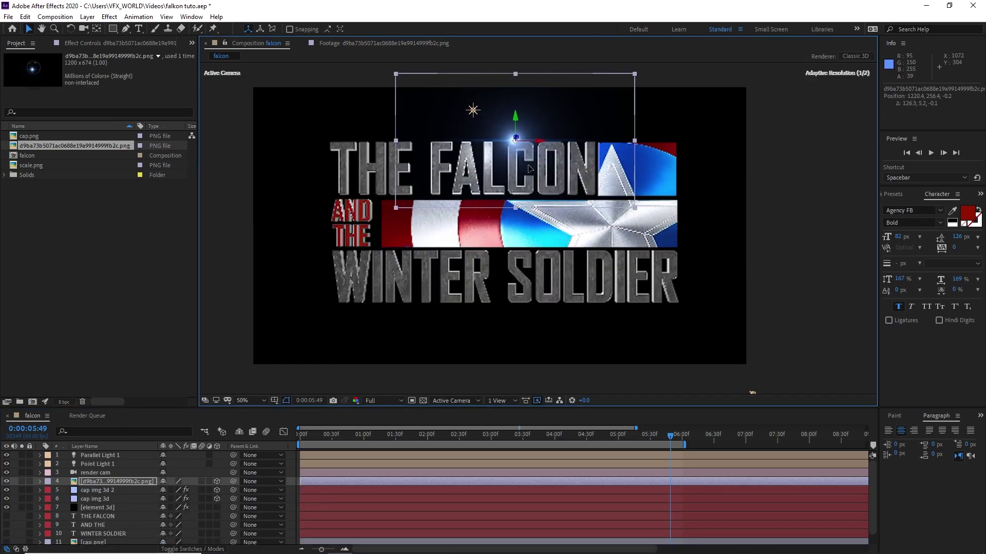
Animate the flare image's opacity from 0% at 0:00:04:52 to 100% at 0:00:05:59 with eased keyframes
left_click_drag(667, 444, 611, 452)
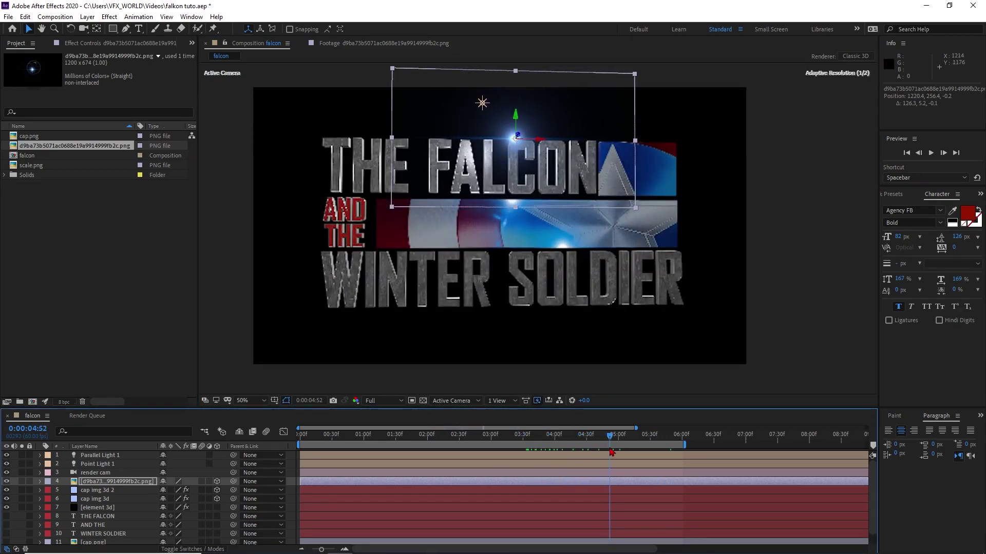
key("t")
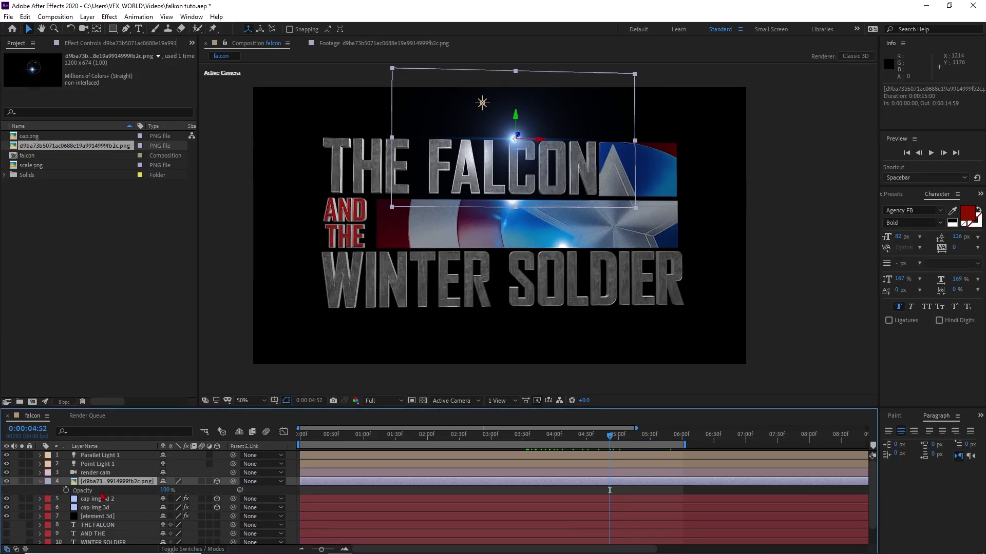
left_click(65, 491)
left_click_drag(161, 493, 24, 492)
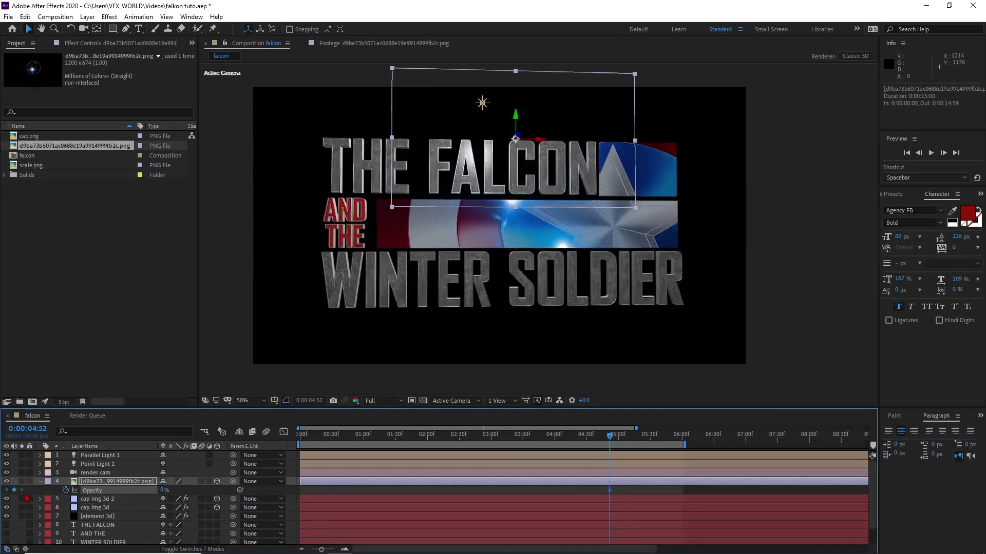
left_click_drag(602, 443, 684, 440)
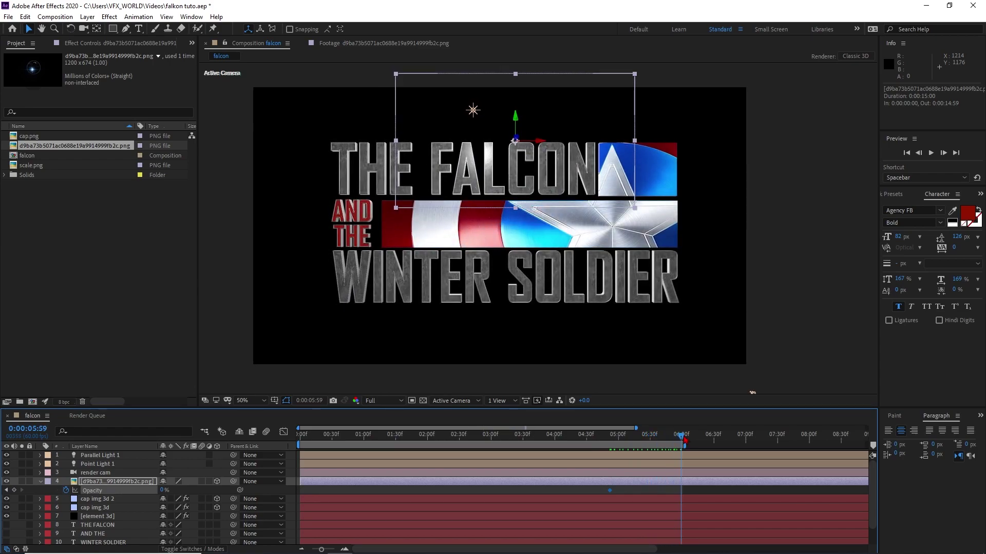
left_click_drag(159, 492, 799, 498)
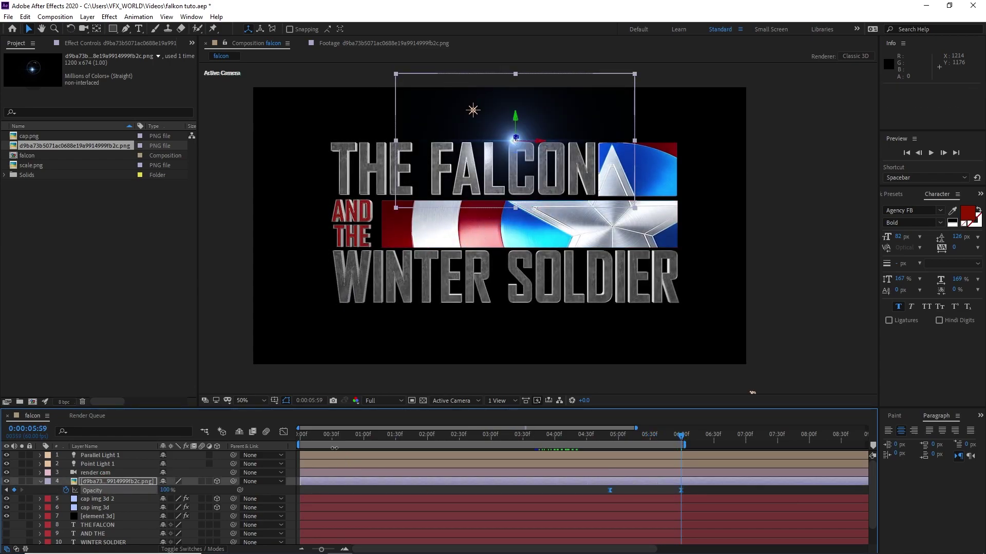
Reshape the flare image's opacity speed curve so it peaks early and slows into the last keyframe, and preview the fade
left_click(283, 432)
left_click_drag(707, 510, 659, 531)
left_click(609, 436)
key("space")
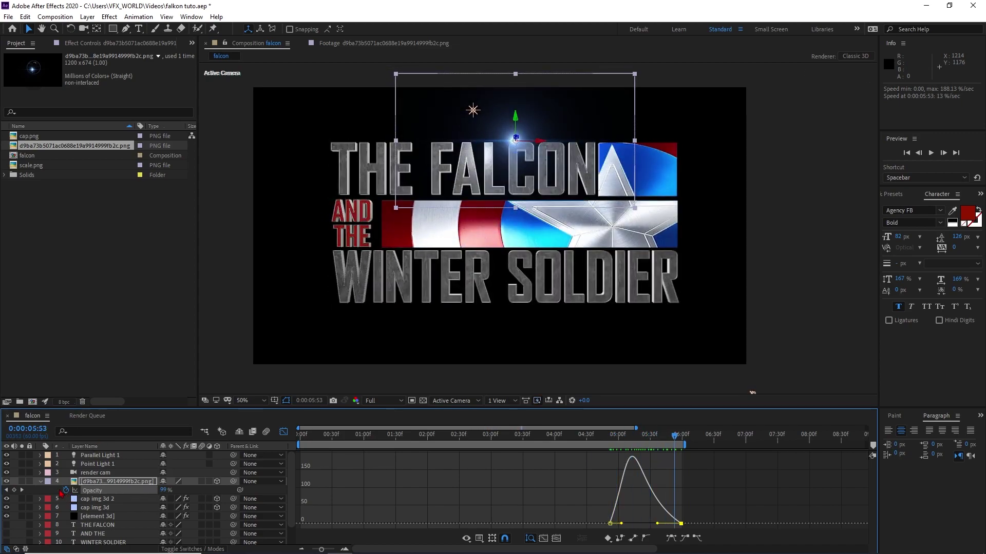
Duplicate the flare image layer and move the copy down to the shield panel's lower edge, directly below the first flare
left_click(40, 481)
key("ctrl+d")
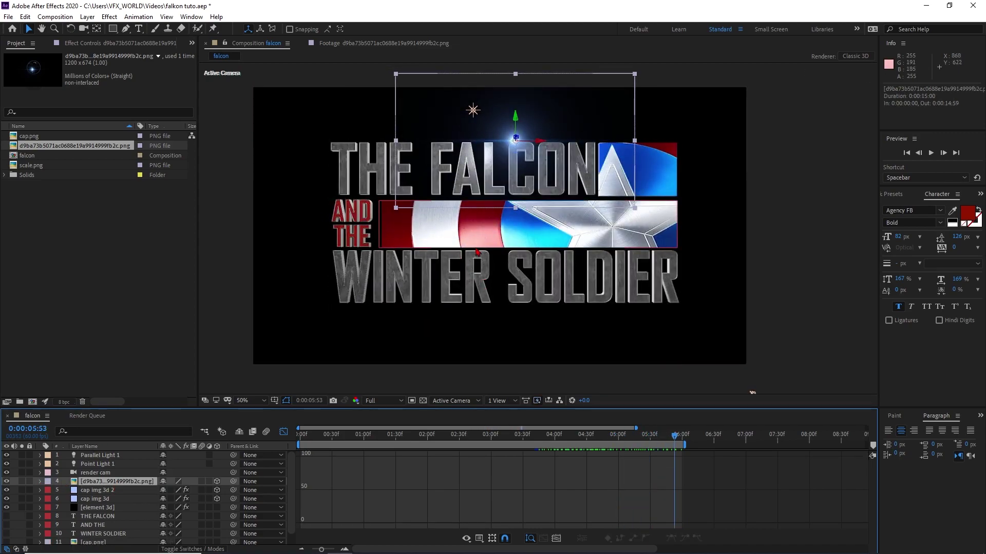
left_click_drag(531, 169, 511, 285)
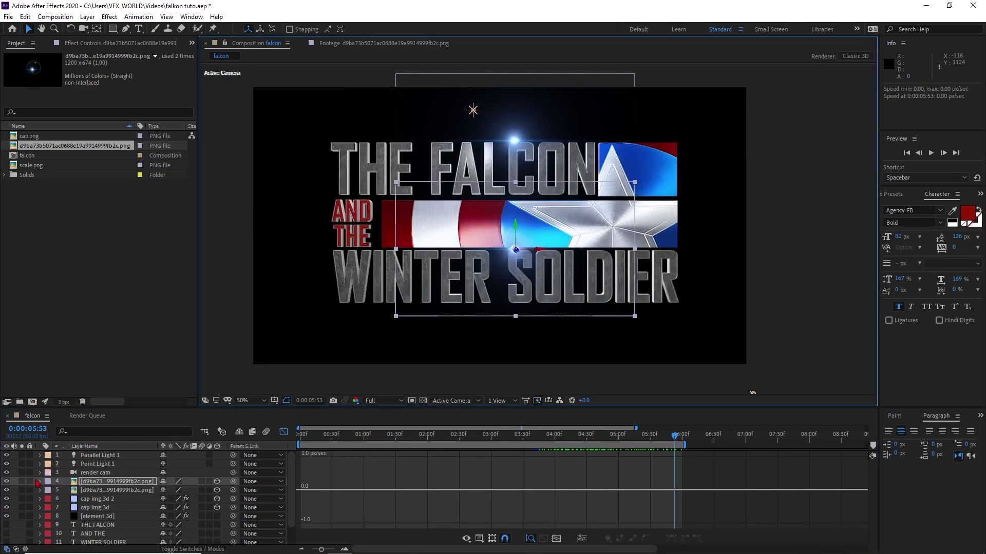
Check the scale.png footage and add it to the falcon composition above the two flare image layers
left_click(61, 298)
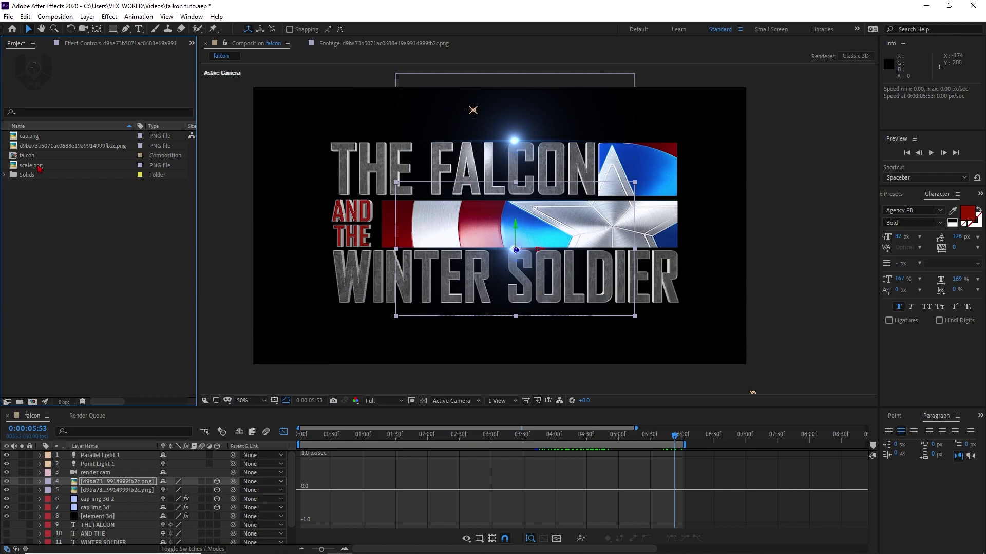
double_click(38, 166)
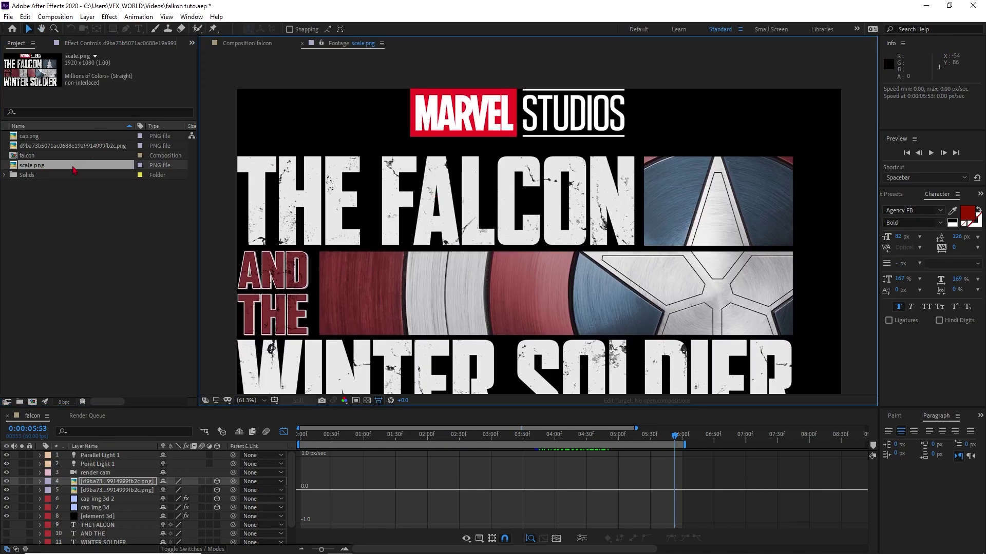
left_click_drag(57, 163, 93, 478)
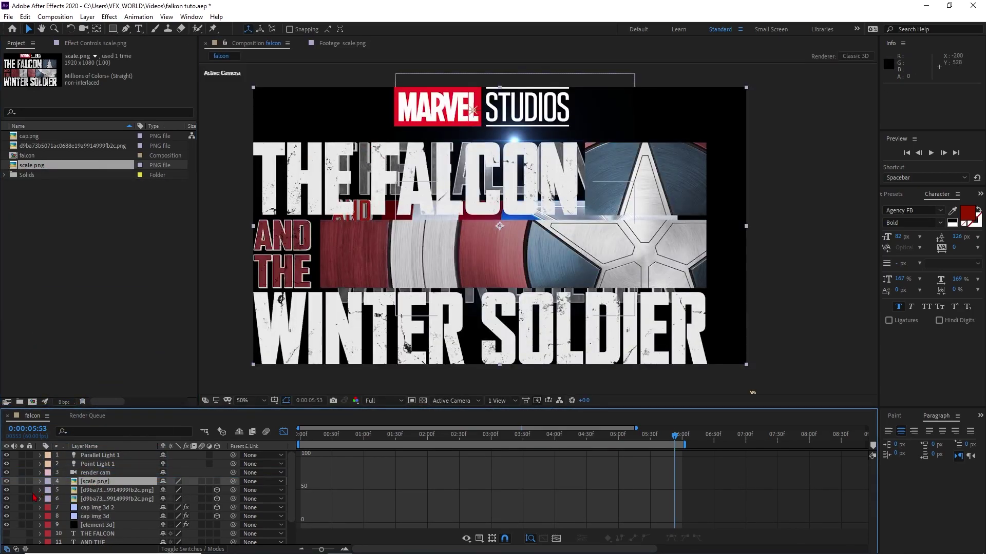
Solo scale.png while shifting it slightly down and masking it with a rectangle around the MARVEL STUDIOS logo
left_click(22, 482)
left_click_drag(435, 150, 436, 163)
left_click(112, 30)
left_click_drag(372, 95, 583, 147)
left_click(22, 481)
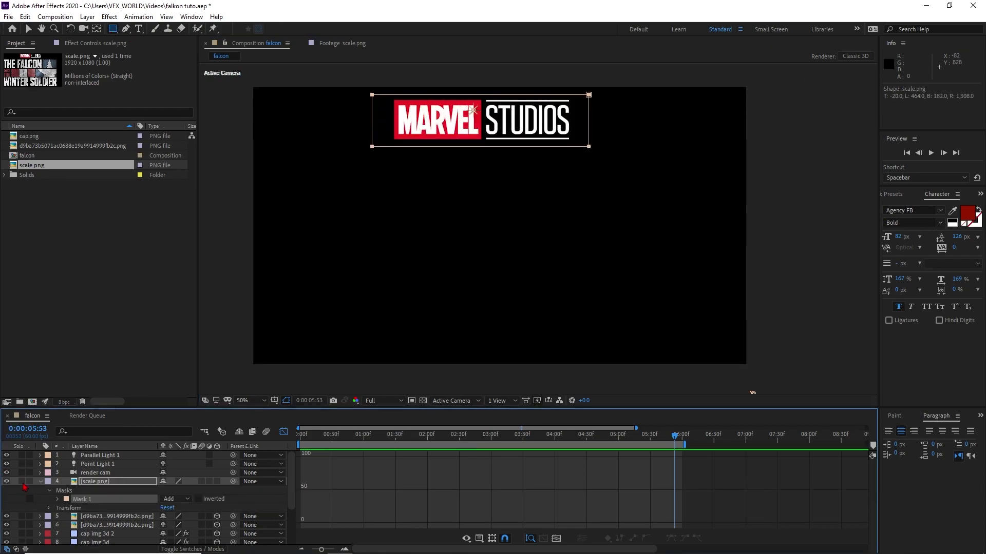
Scale the masked MARVEL STUDIOS logo to 48% and position it centred above THE FALCON
left_click(40, 481)
left_click(29, 29)
left_click(133, 483)
key("s")
left_click_drag(179, 490, 152, 490)
left_click(511, 178)
left_click_drag(511, 179, 519, 121)
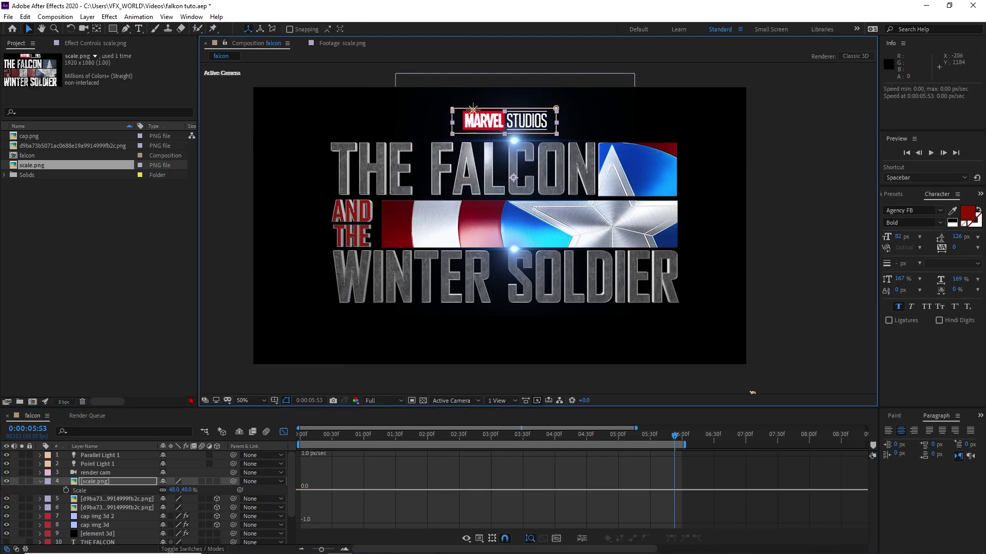
Animate the logo layer's opacity from 0% at 0:00:04:43 to 100% at 0:00:06:01
left_click_drag(644, 438, 600, 437)
left_click(111, 485)
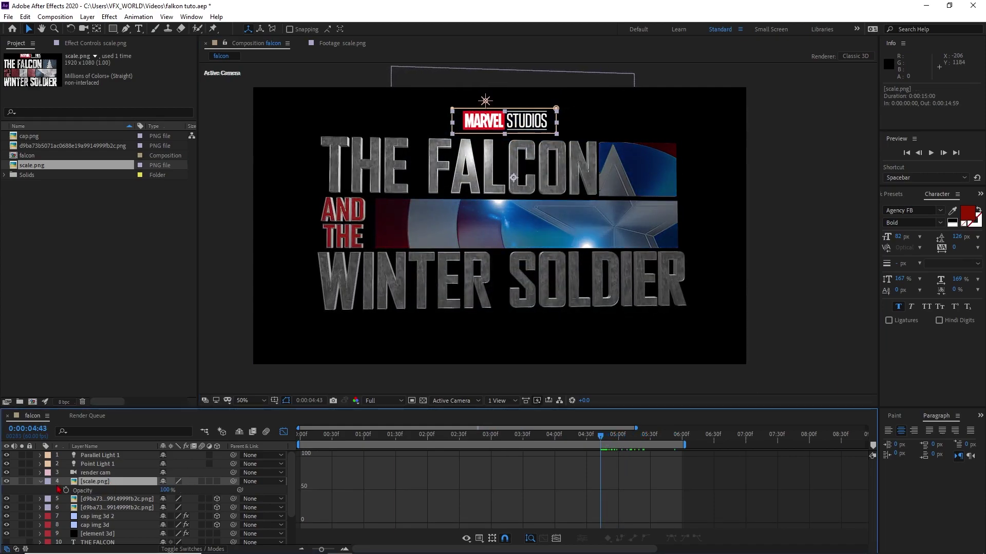
left_click(66, 491)
left_click_drag(163, 491, 107, 491)
left_click_drag(601, 437, 671, 438)
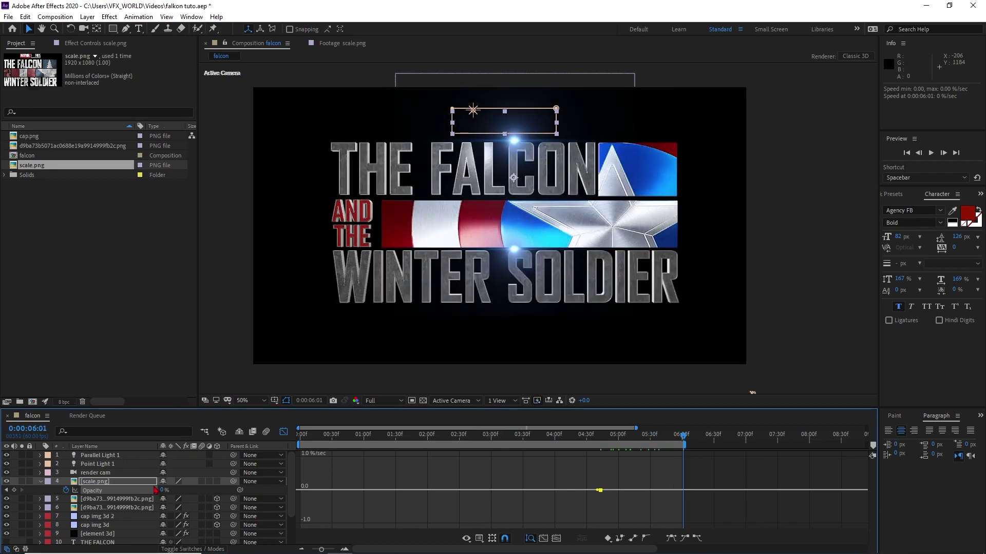
left_click_drag(188, 489, 231, 488)
Apply Easy Ease to both logo opacity keyframes, preview the fade-in, and collapse the layer
left_click(585, 478)
left_click_drag(640, 442, 571, 459)
key("space")
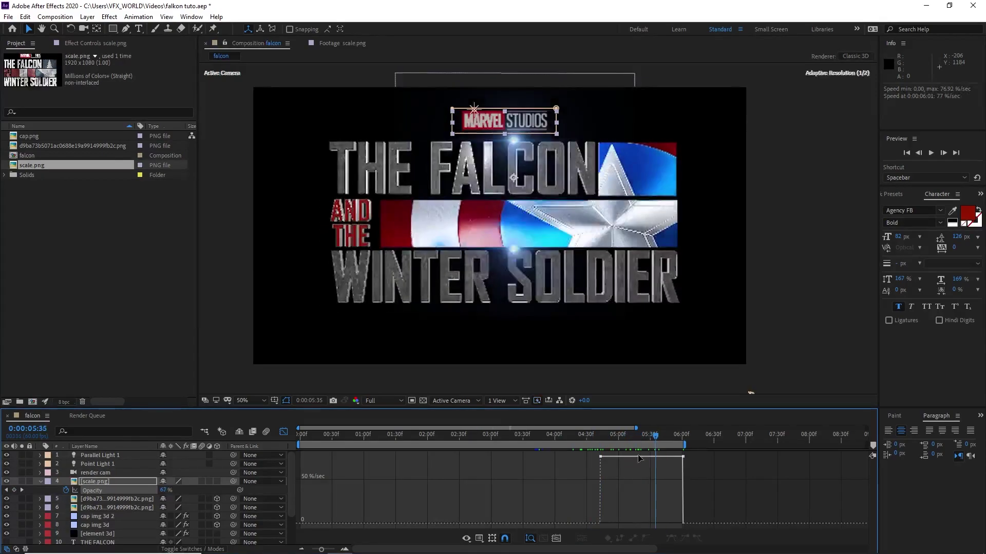
left_click(284, 433)
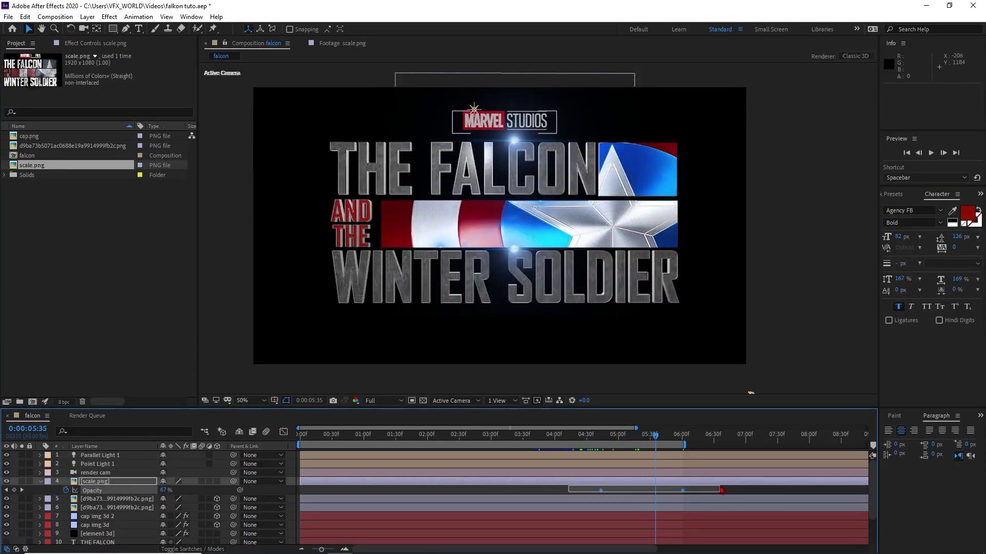
key("F9")
left_click_drag(558, 442, 661, 438)
left_click(41, 482)
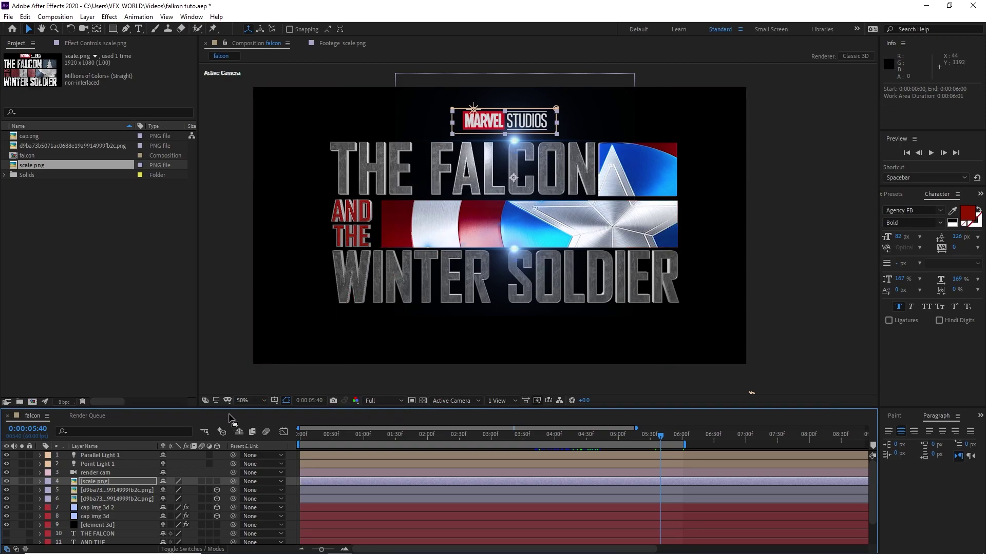
Create a black 1920 x 1080 solid named bg
scroll(215, 487, "down", 3)
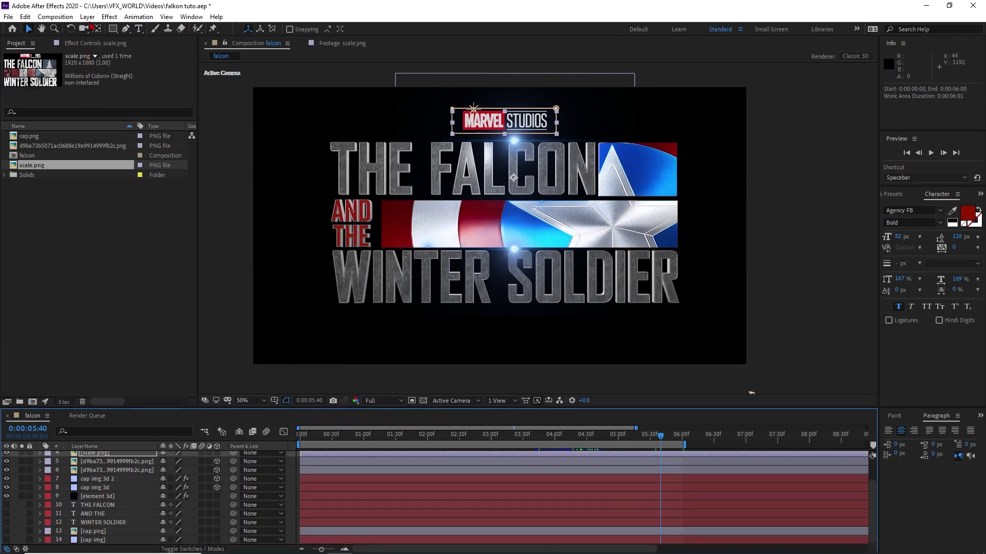
left_click(87, 17)
mouse_move(102, 29)
left_click(266, 41)
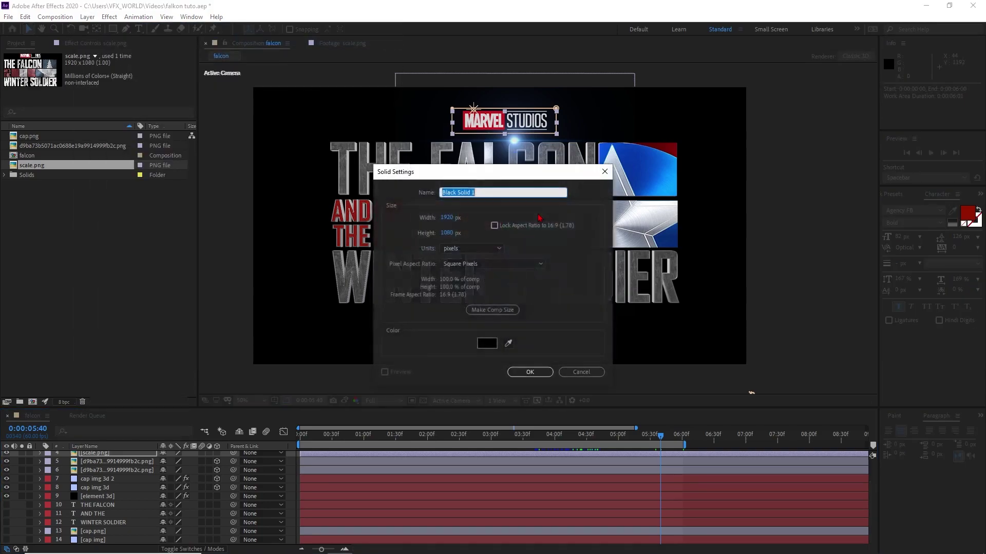
type("bg")
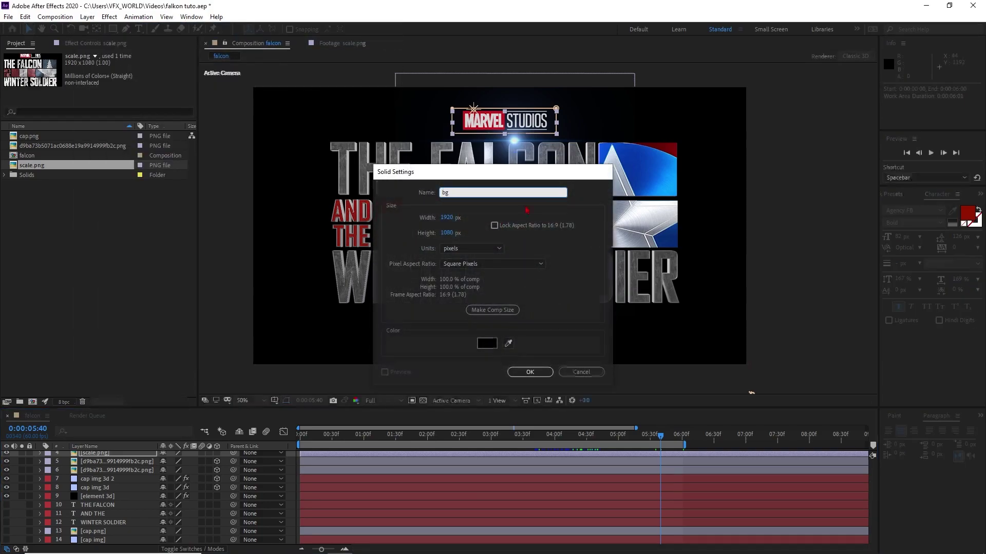
key("Return")
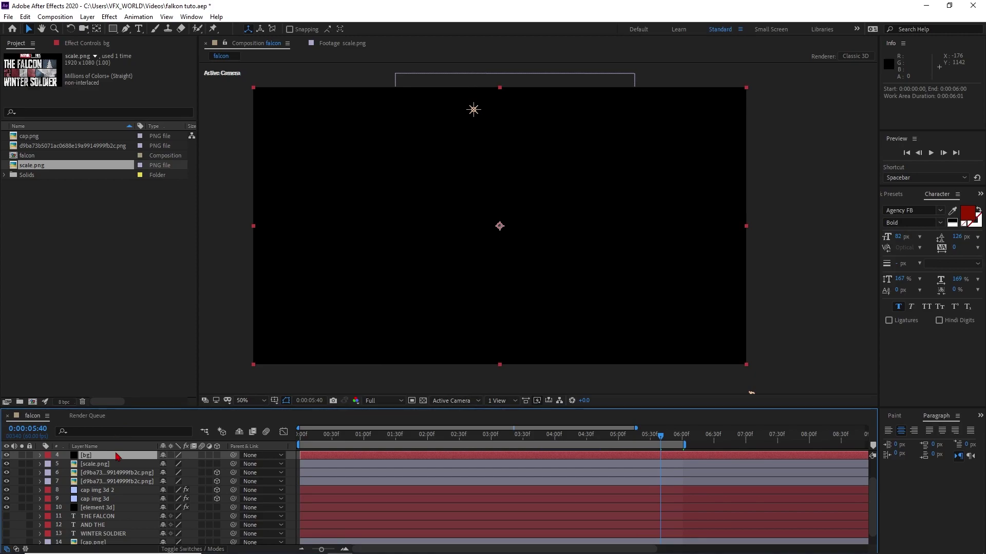
Apply the Video Copilot Optical Flares effect to the bg solid
left_click(117, 46)
right_click(102, 126)
mouse_move(169, 463)
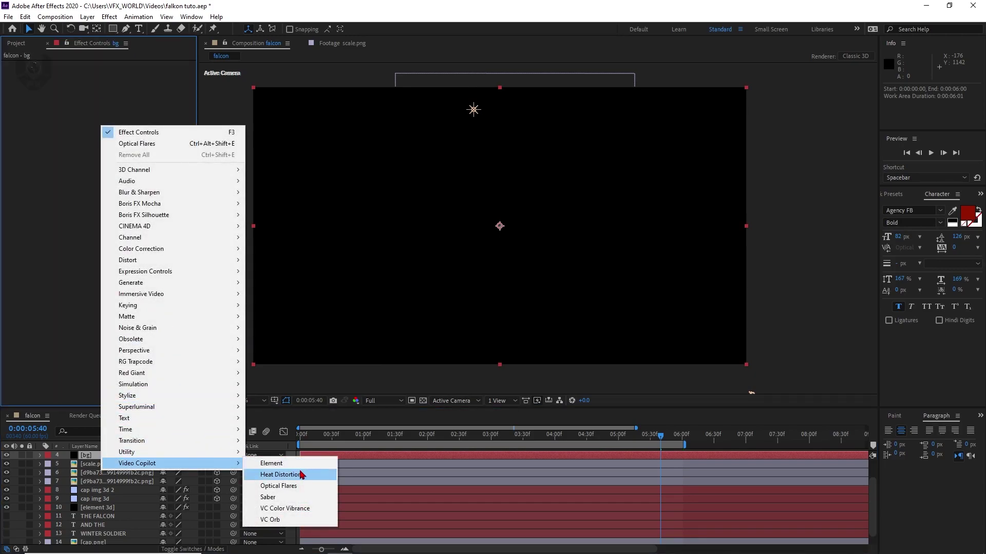
left_click(288, 486)
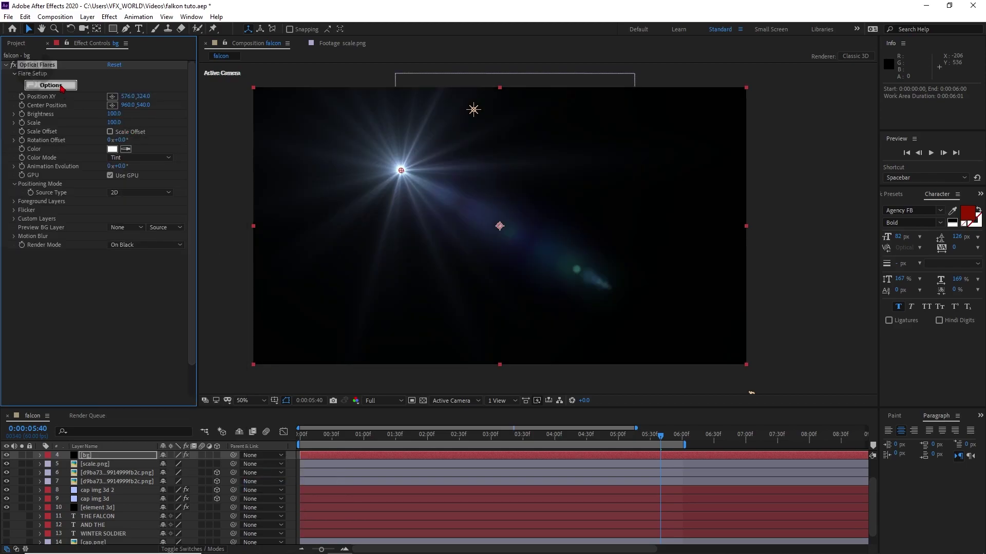
Load the Rooftop Angel preset from the Pro_Presets 1 collection for the bg layer's flare
left_click(60, 86)
left_click(655, 337)
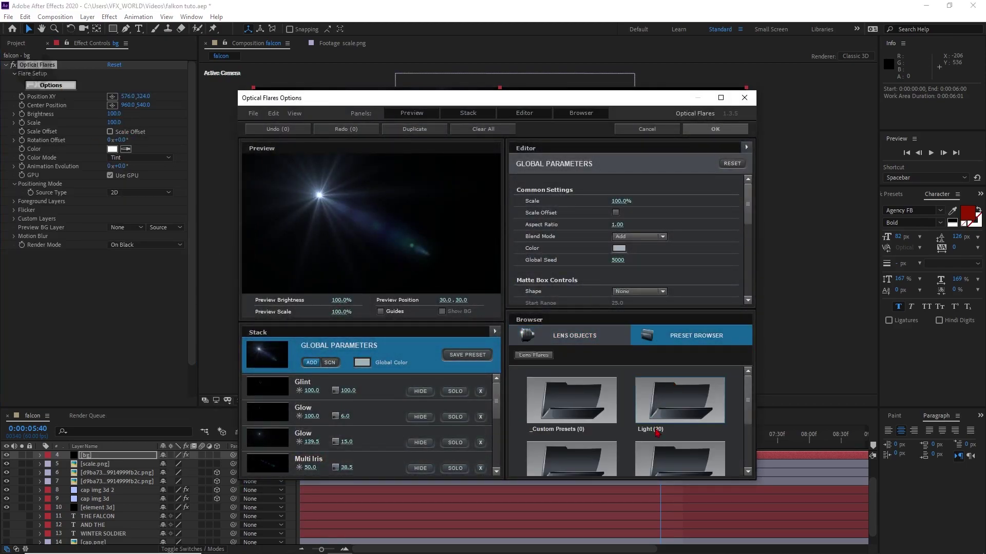
scroll(672, 441, "down", 2)
double_click(671, 441)
scroll(589, 413, "down", 3)
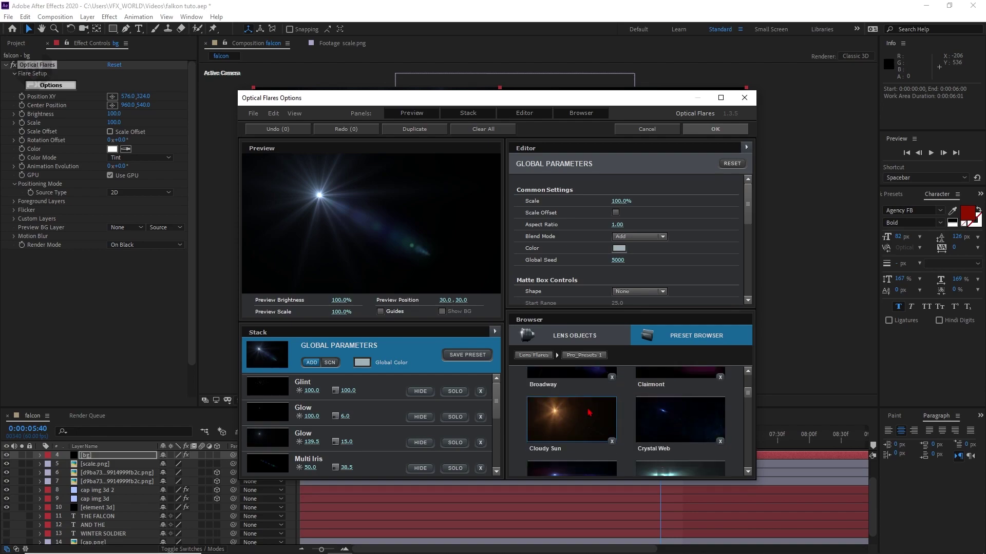
scroll(589, 413, "down", 2)
left_click(575, 463)
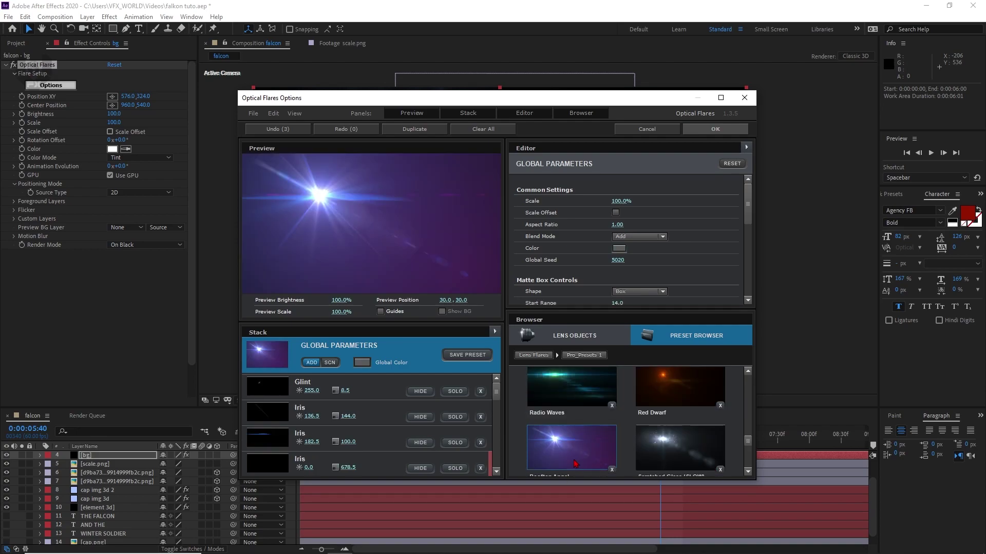
Accept the Rooftop Angel flare, place it just outside the frame's left edge at about -162, 534, and set its render mode to On Transparent
scroll(575, 464, "down", 2)
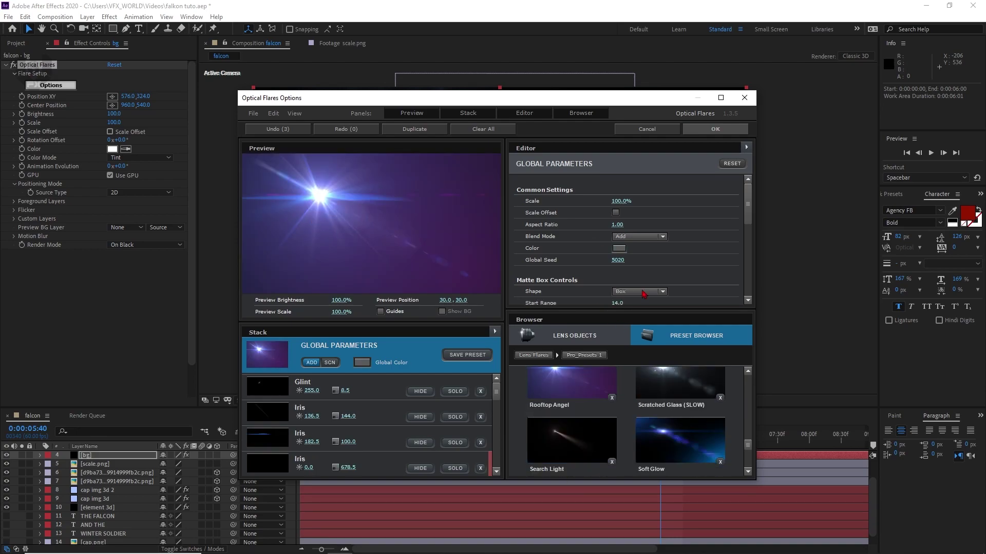
left_click(725, 132)
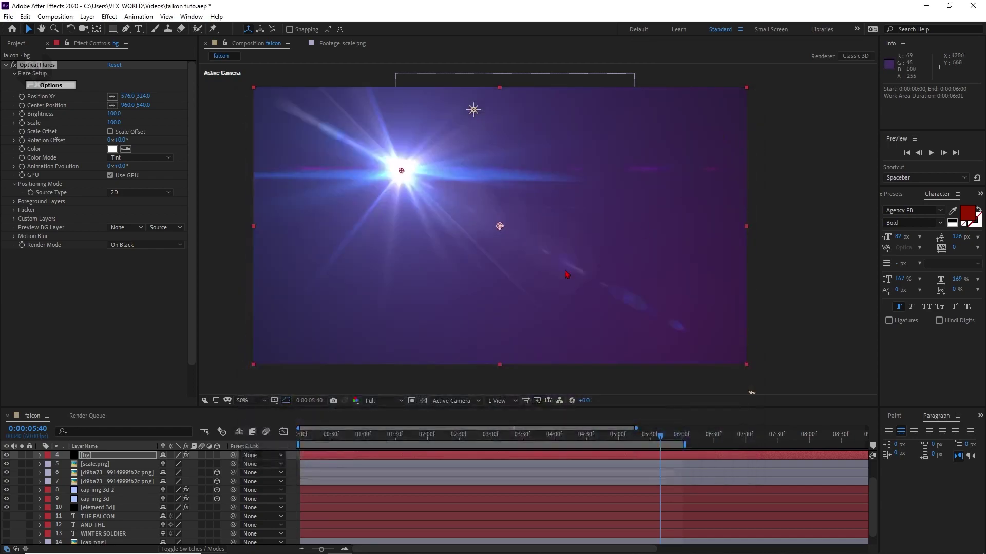
left_click_drag(401, 170, 211, 236)
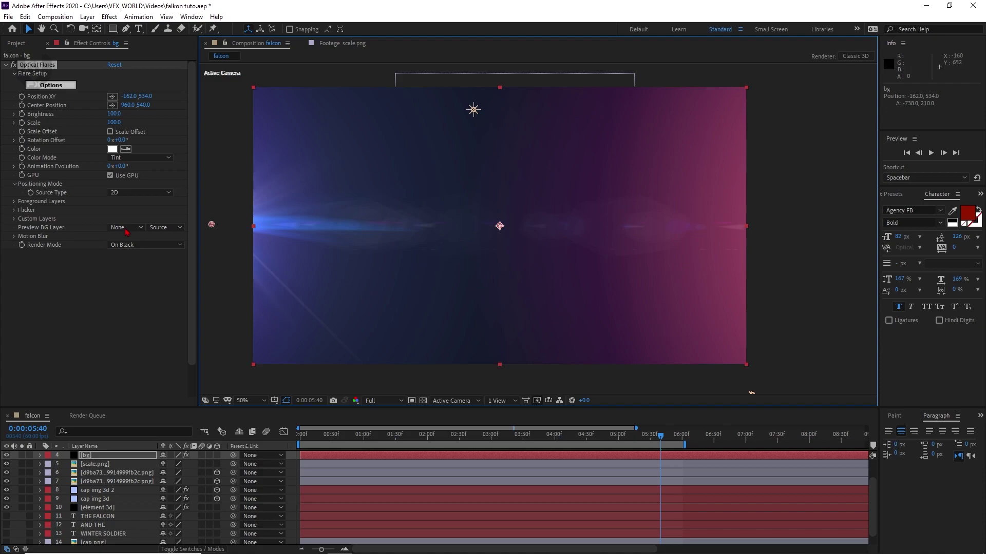
left_click(147, 249)
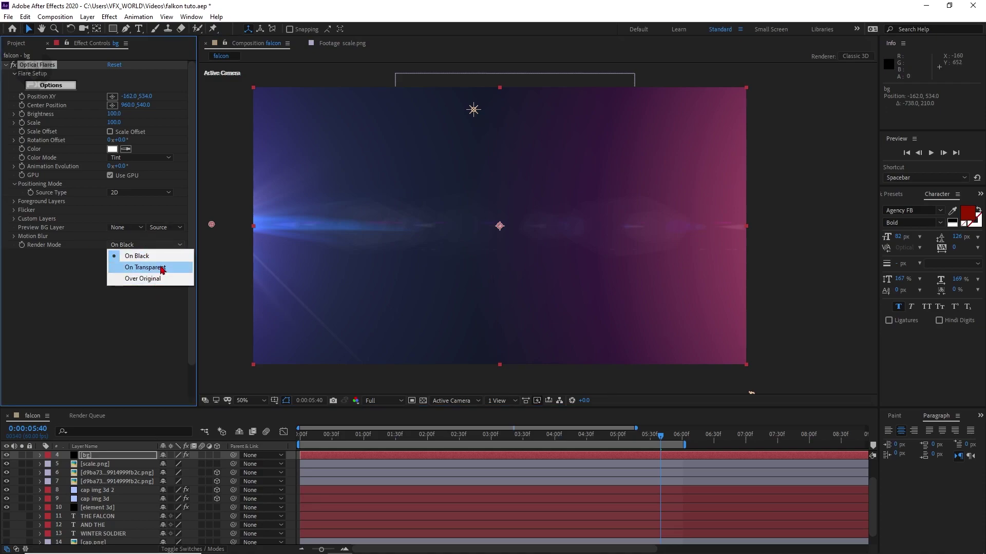
left_click(149, 267)
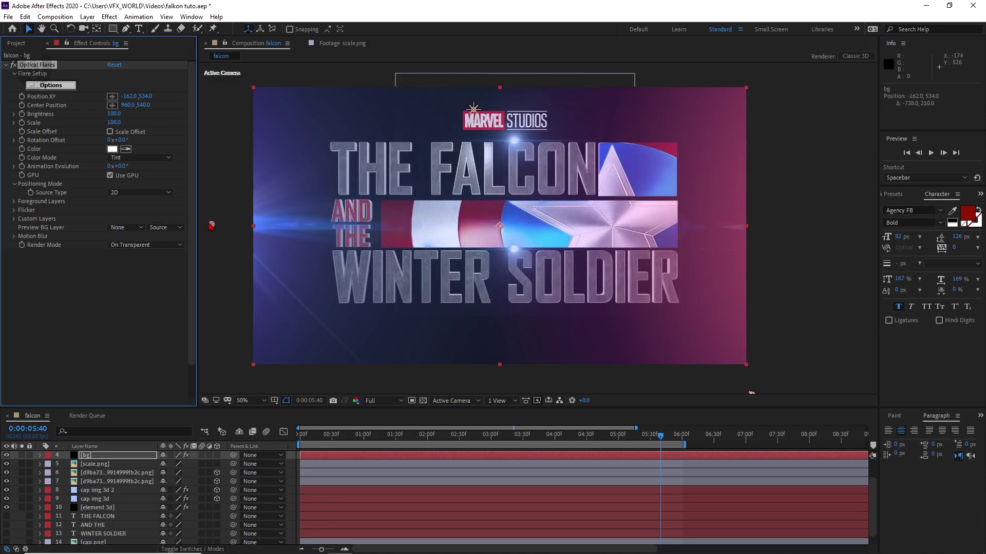
Keyframe the bg flare's Position XY and Center Position at 0:00, moving the flare from about -142, 1134 to about -136, 148 at 6:00
left_click_drag(212, 226, 212, 226)
left_click_drag(617, 438, 289, 457)
left_click_drag(212, 225, 217, 379)
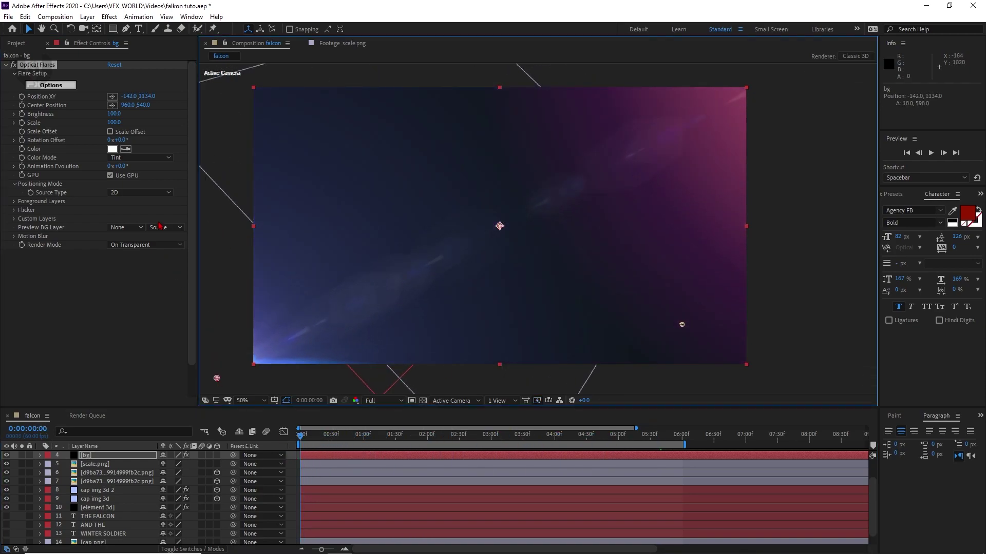
left_click(21, 97)
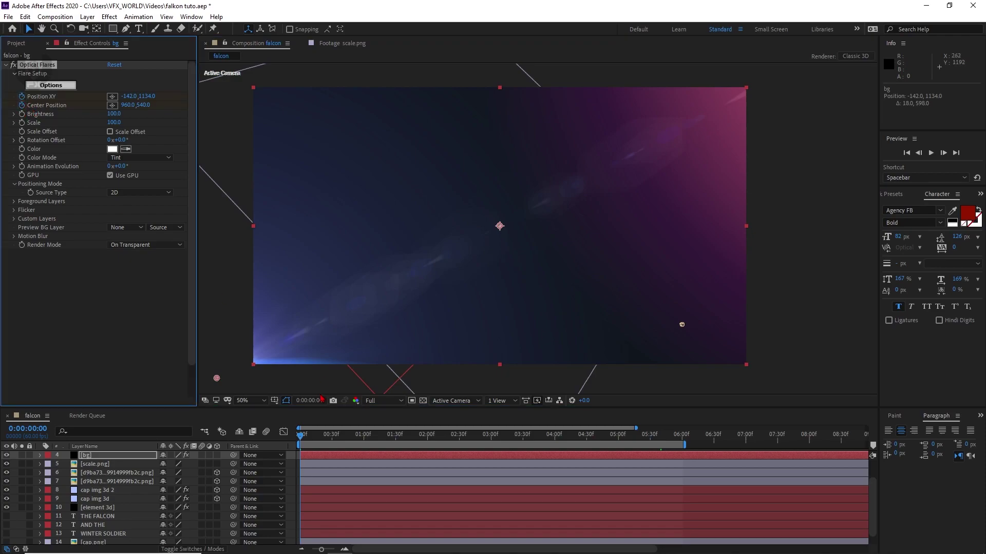
left_click_drag(310, 439, 683, 445)
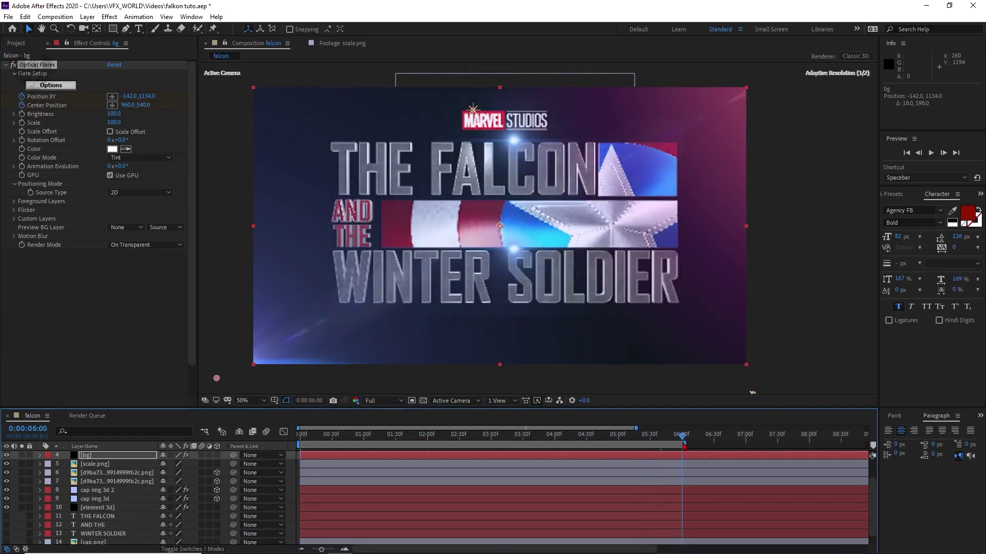
left_click_drag(217, 378, 218, 126)
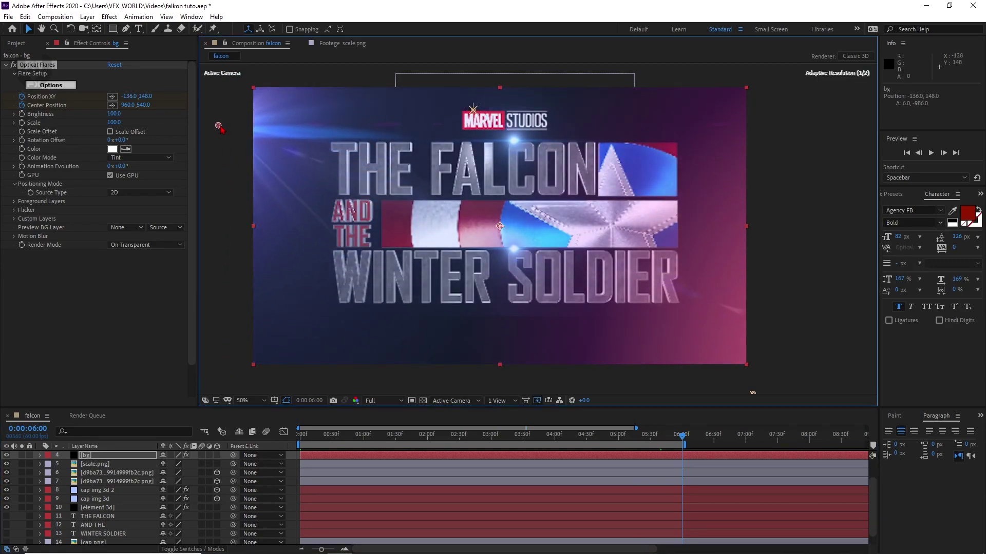
Apply Easy Ease to the bg flare's position keyframes, lengthen the last keyframe's incoming speed handle, and collapse the layer
left_click(88, 456)
key("u")
left_click_drag(715, 466, 263, 482)
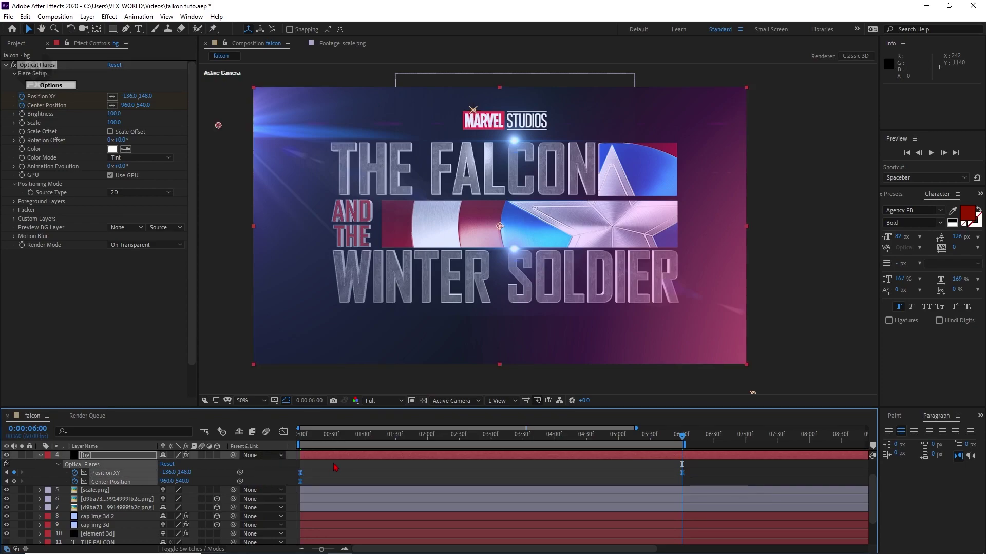
left_click(284, 433)
left_click_drag(695, 499, 675, 532)
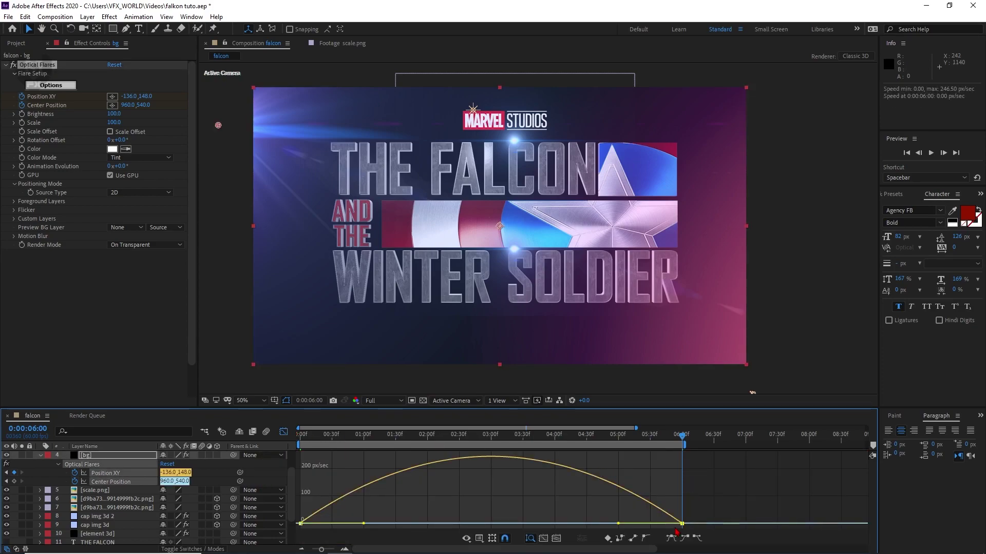
left_click_drag(618, 524, 588, 523)
left_click_drag(361, 435, 599, 435)
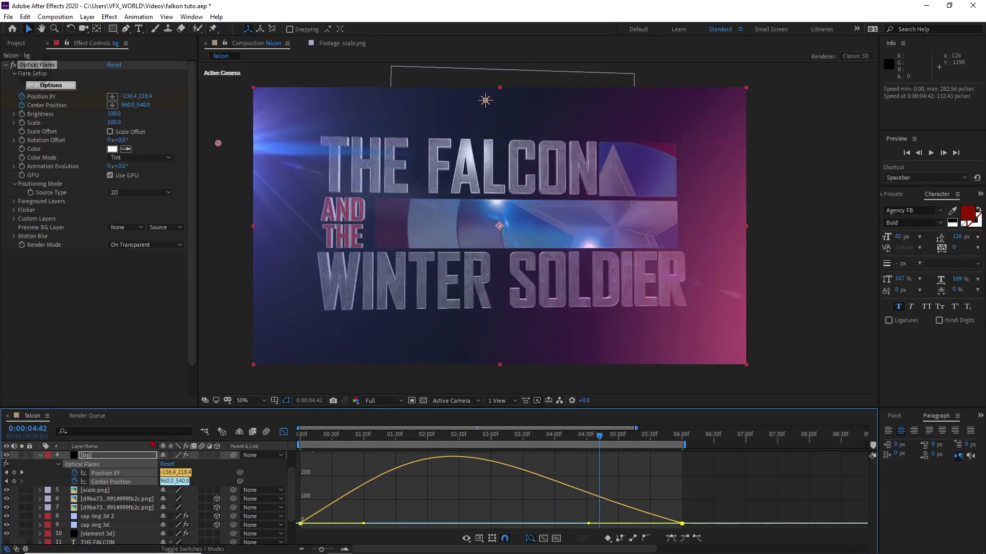
scroll(48, 467, "up", 2)
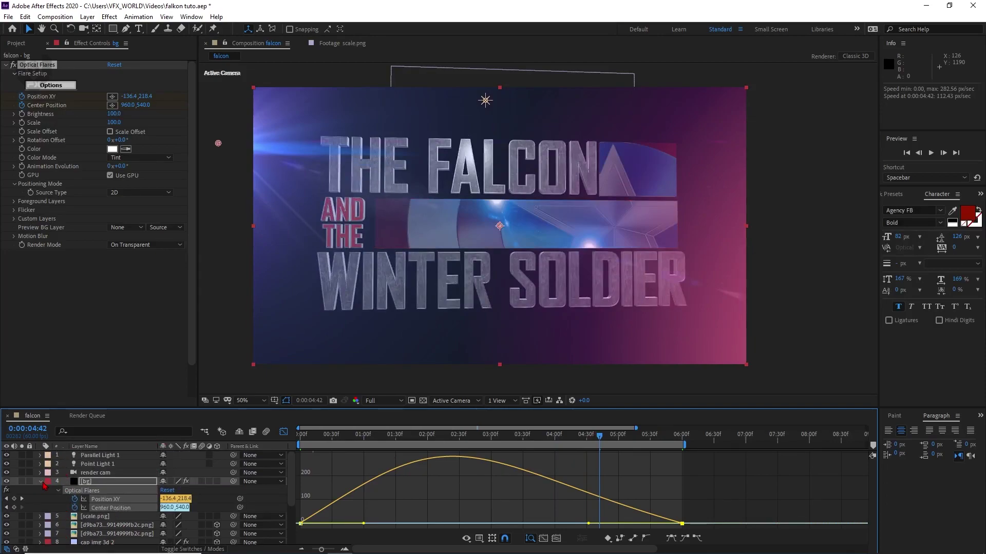
left_click(42, 482)
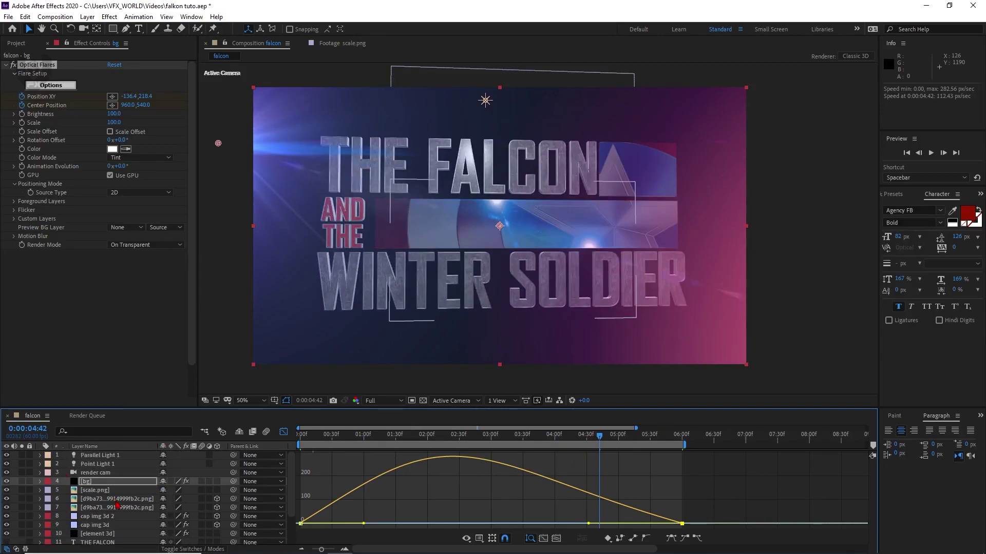
Enable shadows in the Element render settings of the element 3d layer
left_click(105, 533)
left_click(15, 184)
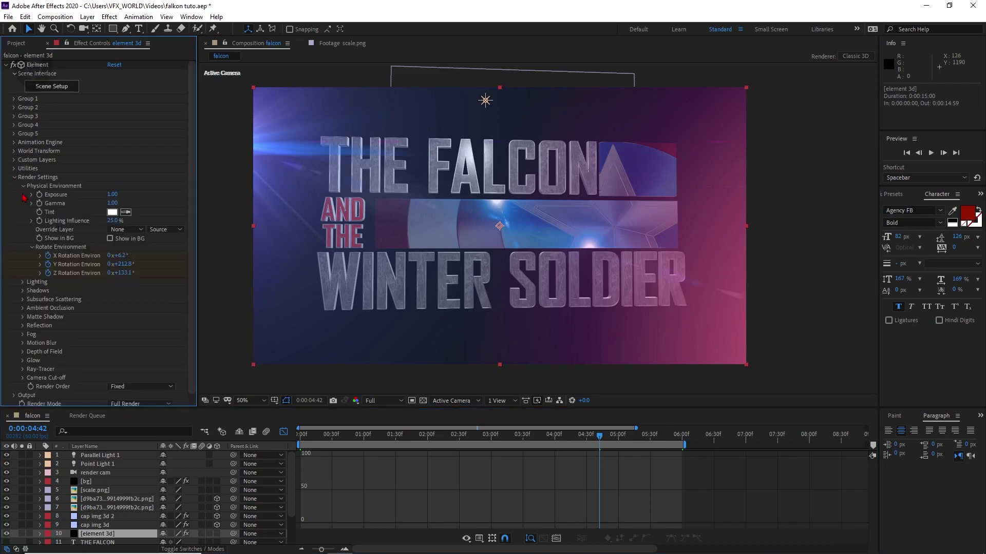
left_click(23, 290)
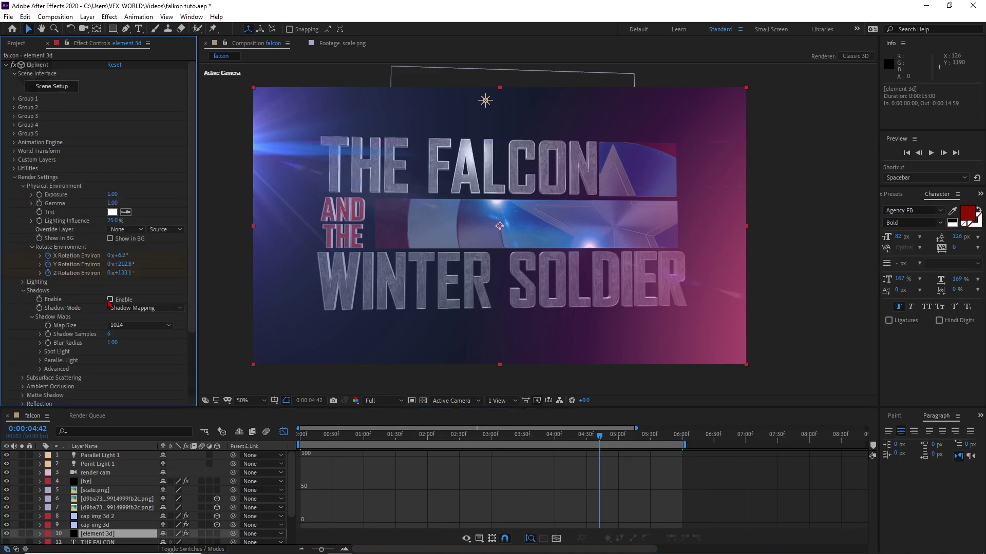
left_click(109, 300)
left_click(23, 291)
Enable ambient occlusion for the element 3d layer and raise the SSAO Intensity to about 7.6
left_click(24, 309)
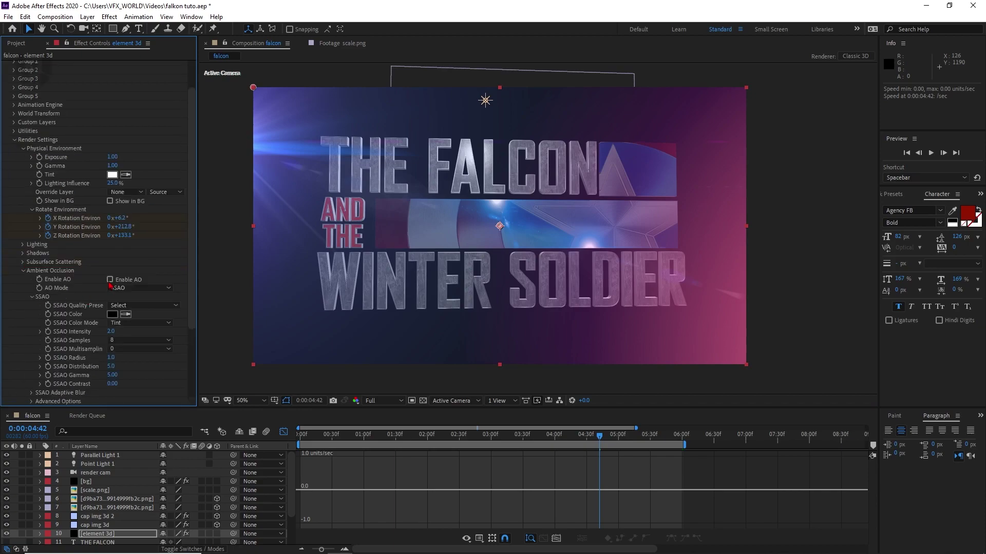
left_click_drag(111, 332, 136, 332)
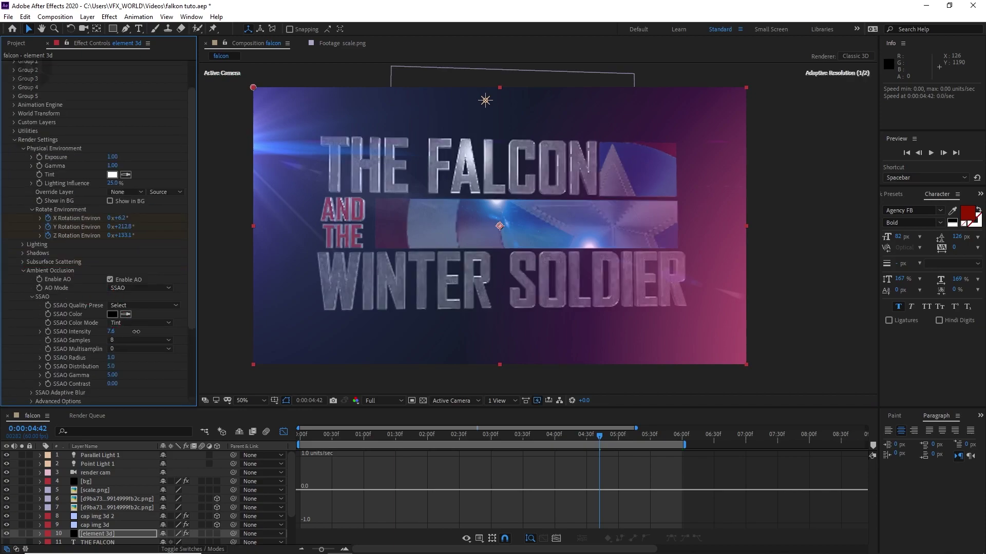
left_click(23, 270)
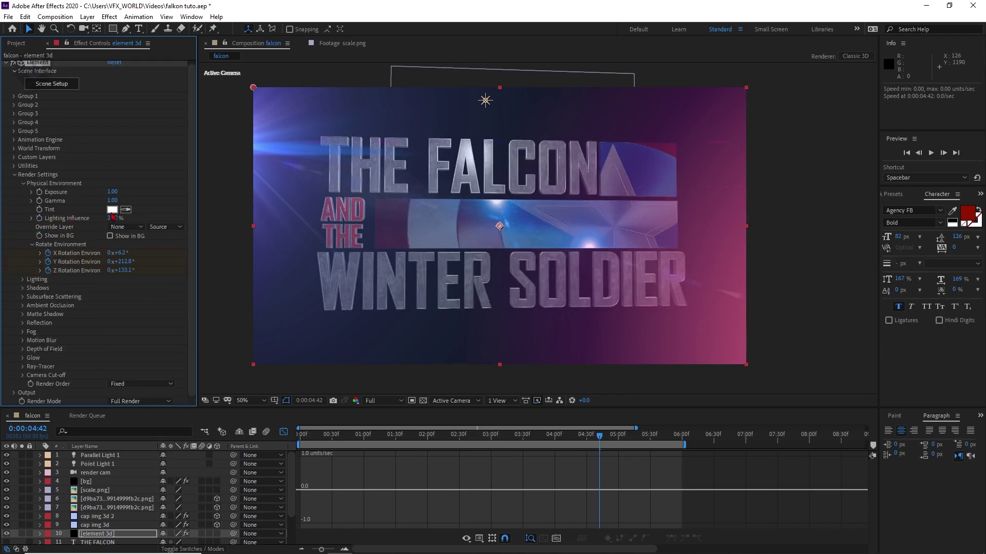
Tint Element's physical environment light blue and check the title near the end of the animation
left_click(112, 211)
left_click_drag(188, 275, 189, 255)
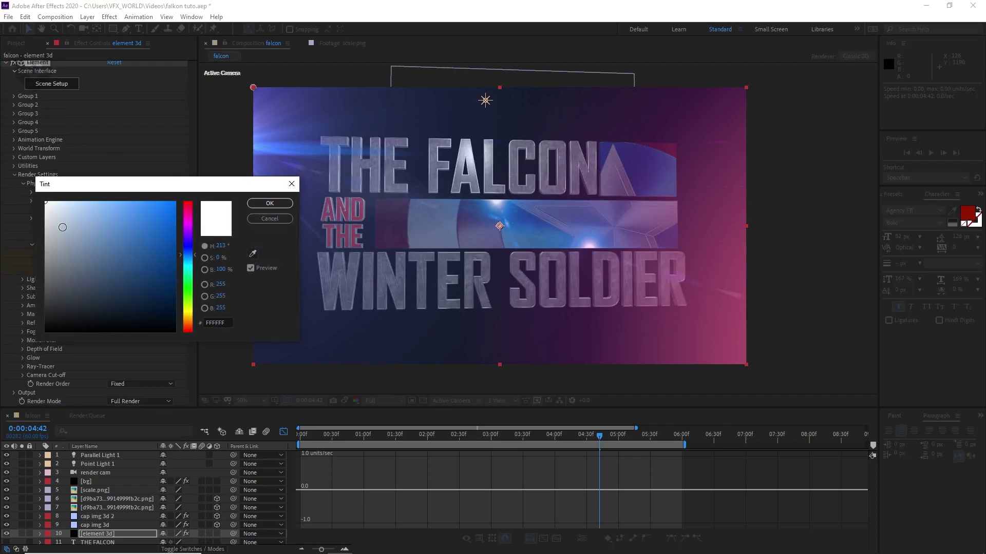
left_click_drag(86, 235, 71, 180)
left_click(270, 203)
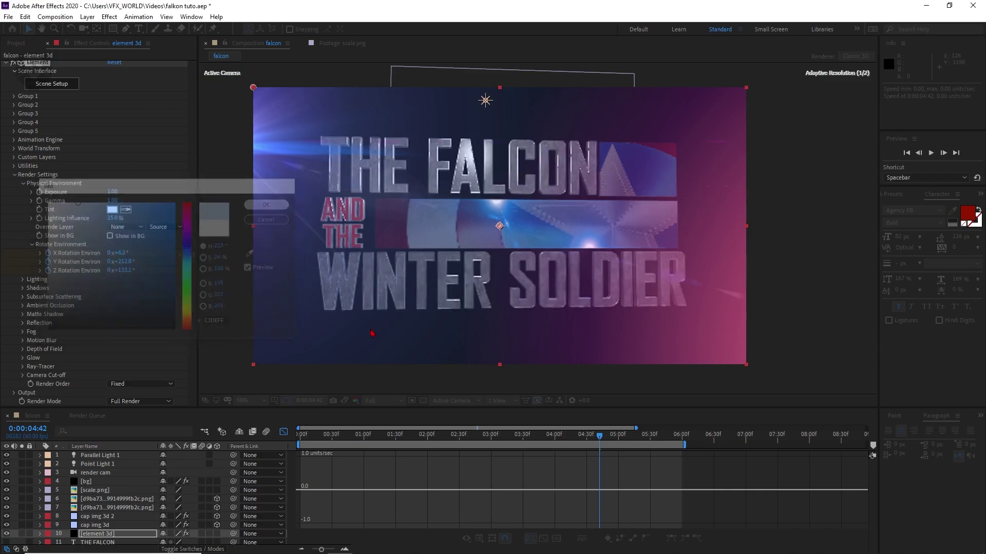
left_click_drag(600, 440, 671, 440)
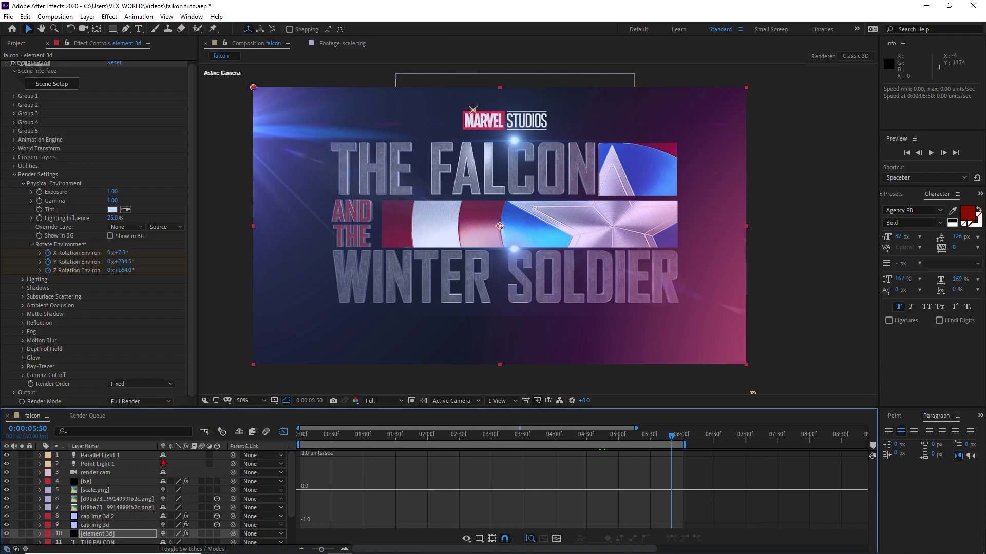
Create an adjustment layer and move it to the top of the falcon composition's layer stack
left_click_drag(539, 269, 541, 273)
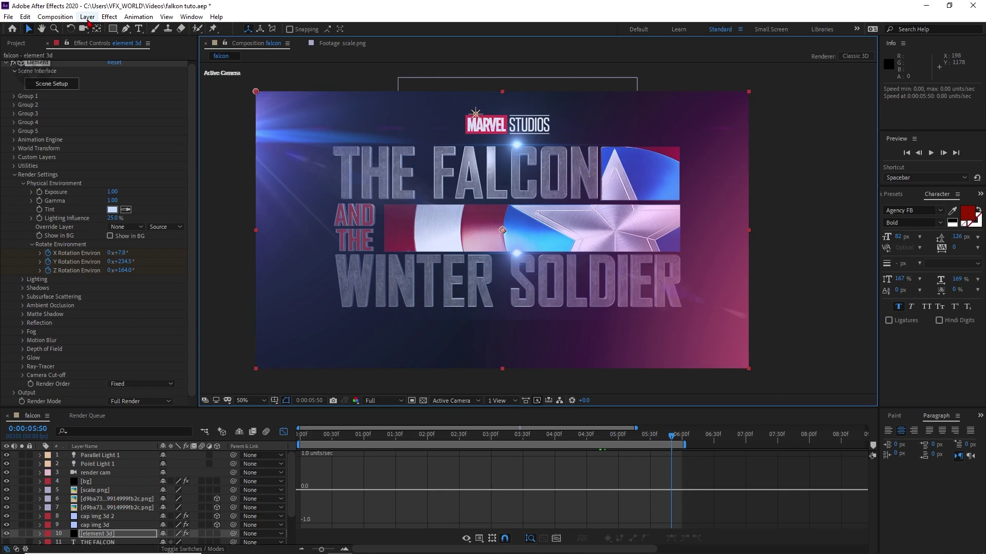
left_click(87, 17)
mouse_move(103, 29)
left_click(288, 96)
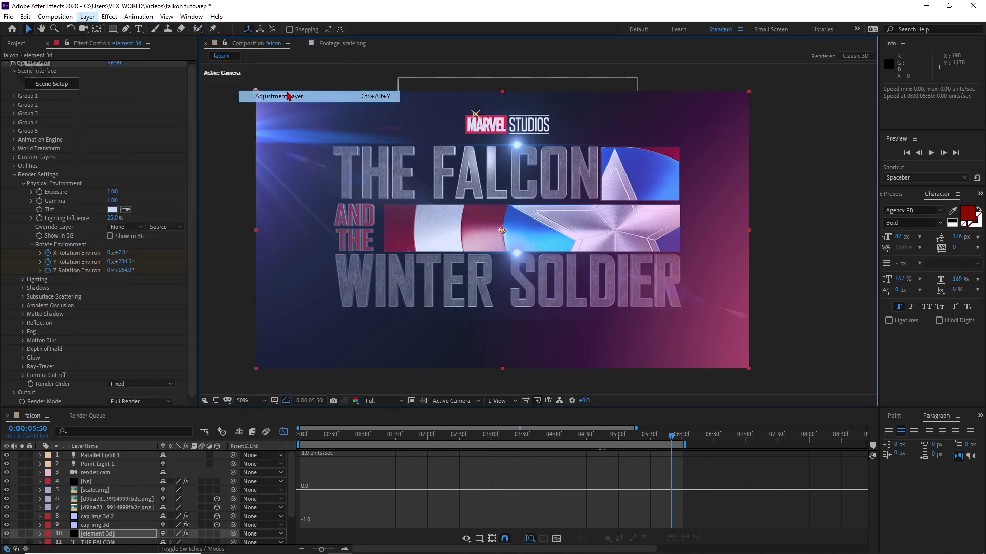
left_click_drag(128, 534, 133, 455)
Apply Lumetri Color to the adjustment layer and load the Avengers Endgame file as its input LUT
right_click(114, 113)
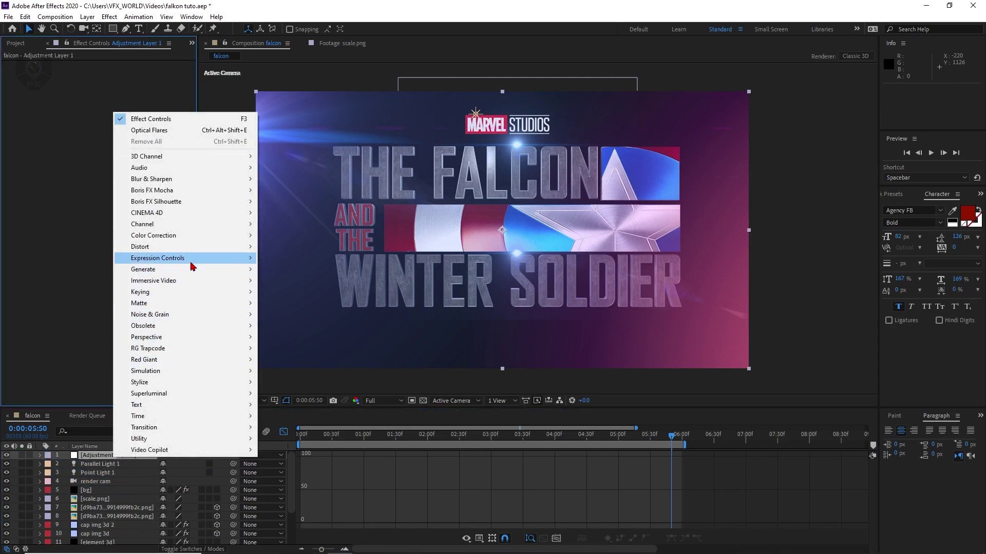
mouse_move(200, 238)
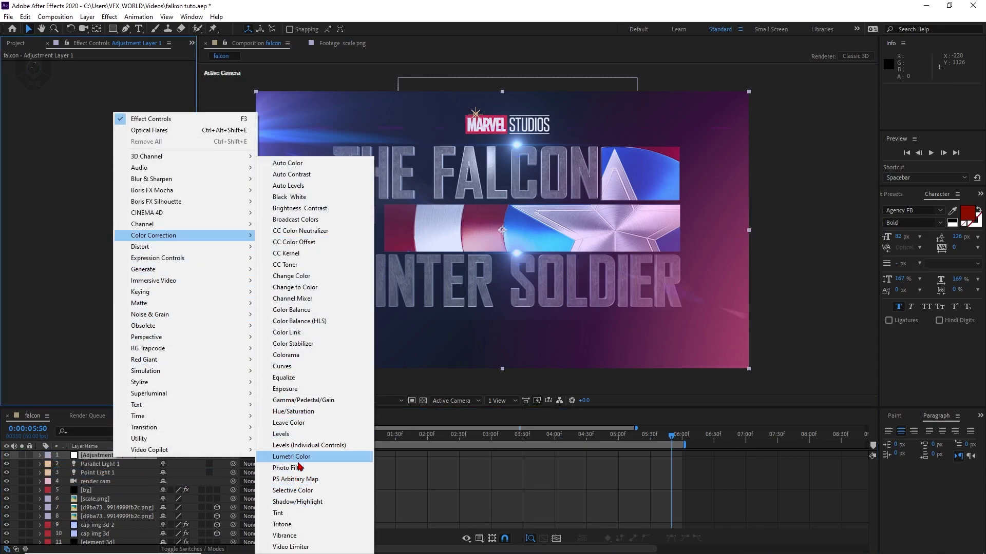
left_click(298, 458)
left_click(14, 82)
left_click(135, 101)
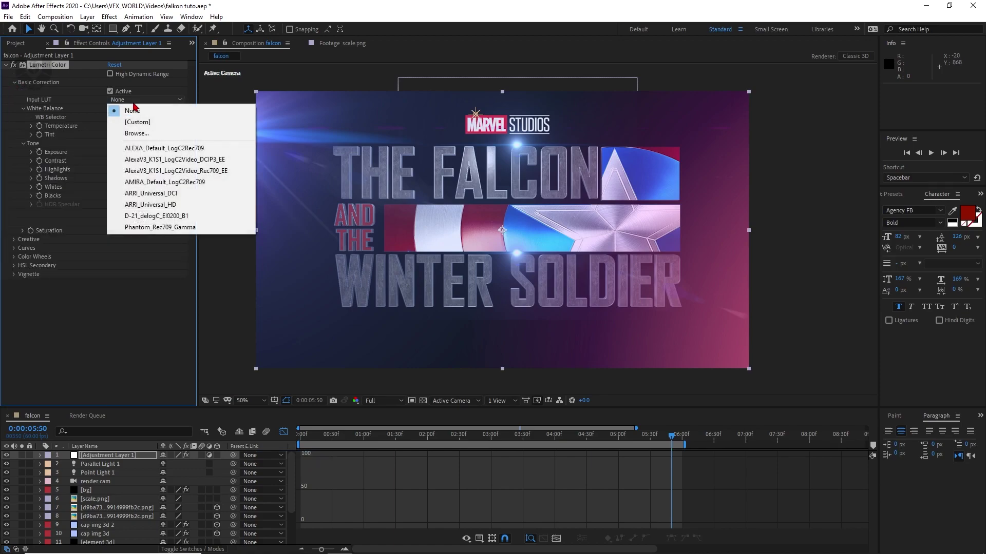
left_click(136, 133)
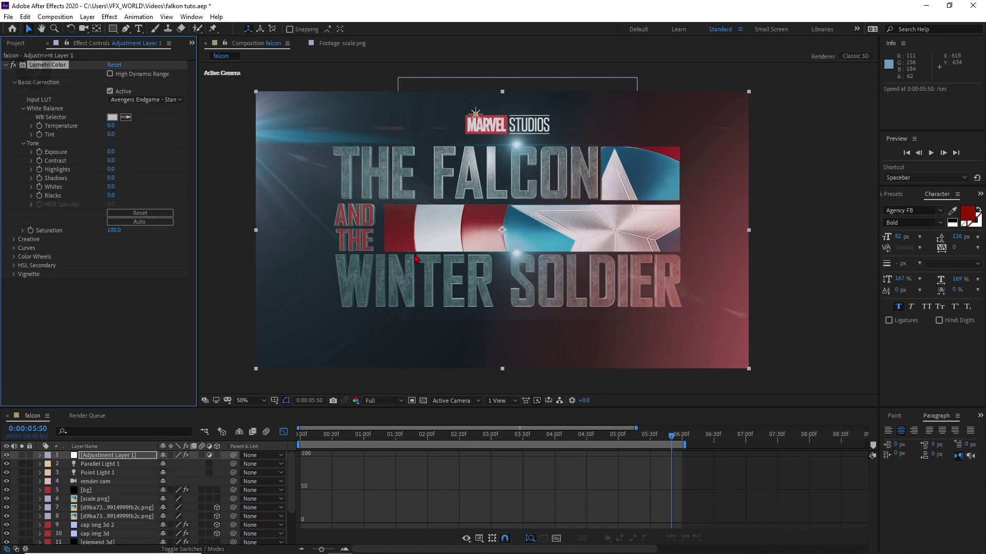
In Lumetri Color, set exposure to -0.2, contrast to 43, shadows to 24 and faded film to 43, and shift the shadow tint toward blue
mouse_move(110, 162)
left_mouse_down()
mouse_move(128, 161)
mouse_move(102, 152)
mouse_move(122, 177)
left_mouse_up()
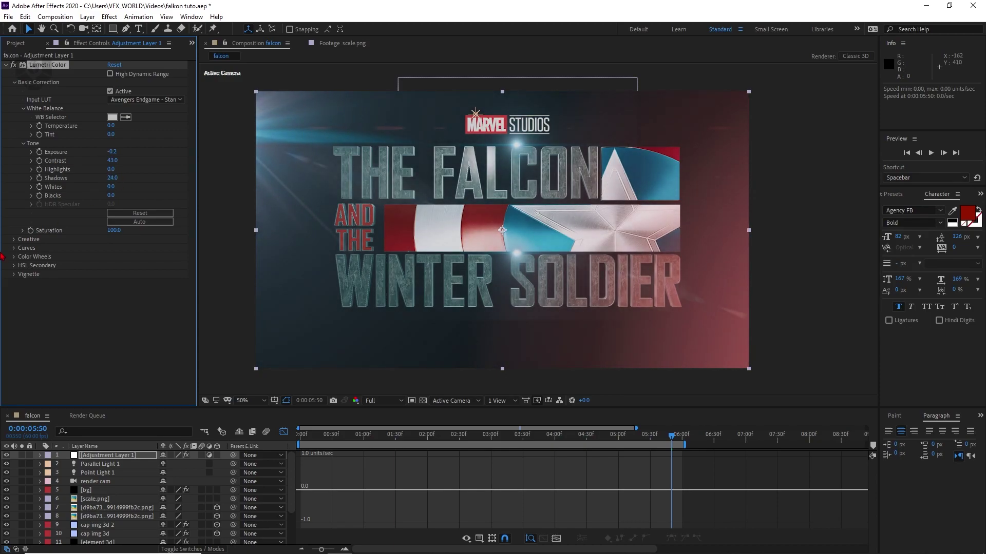
left_click(14, 240)
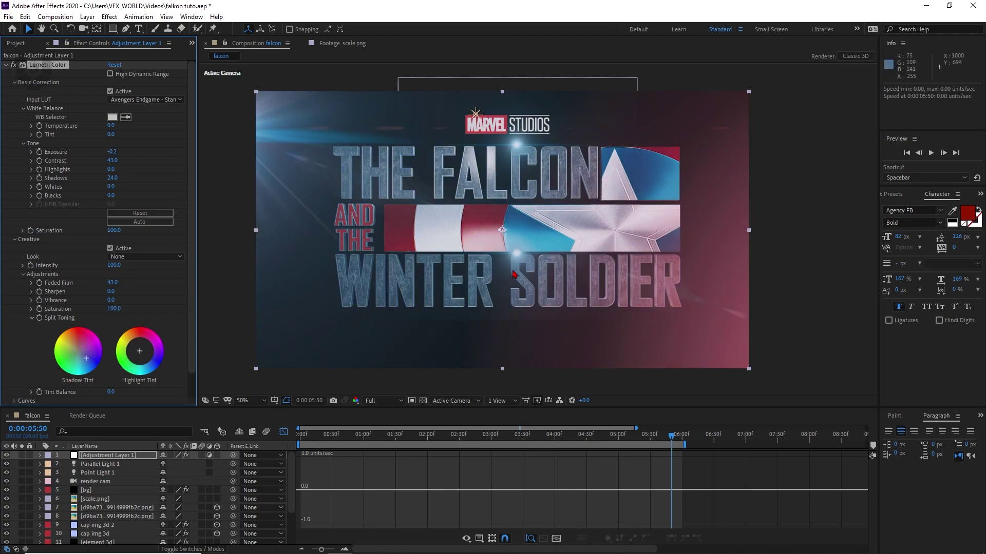
left_click_drag(511, 436, 481, 437)
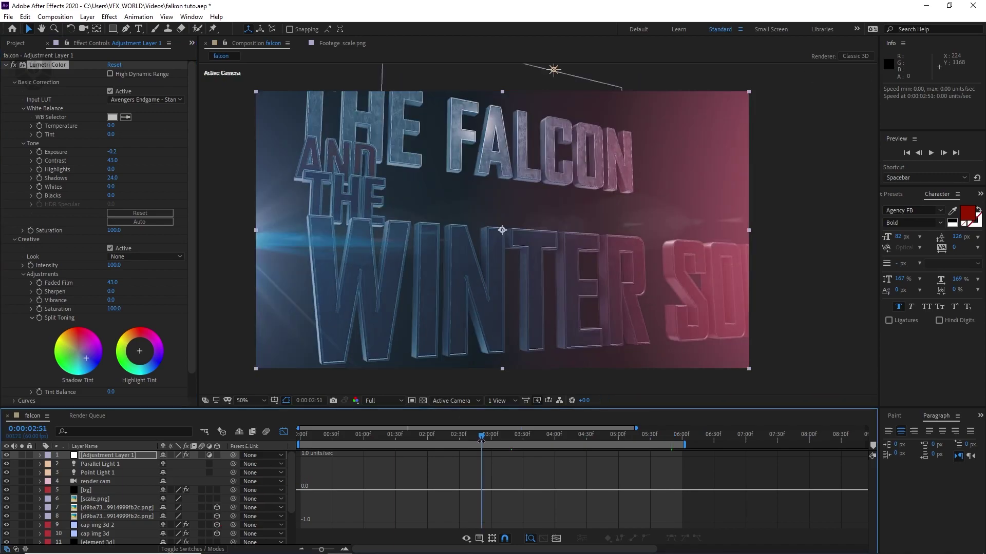
Turn on motion blur for the element 3d layer and check the title at several points along the timeline
left_click(142, 541)
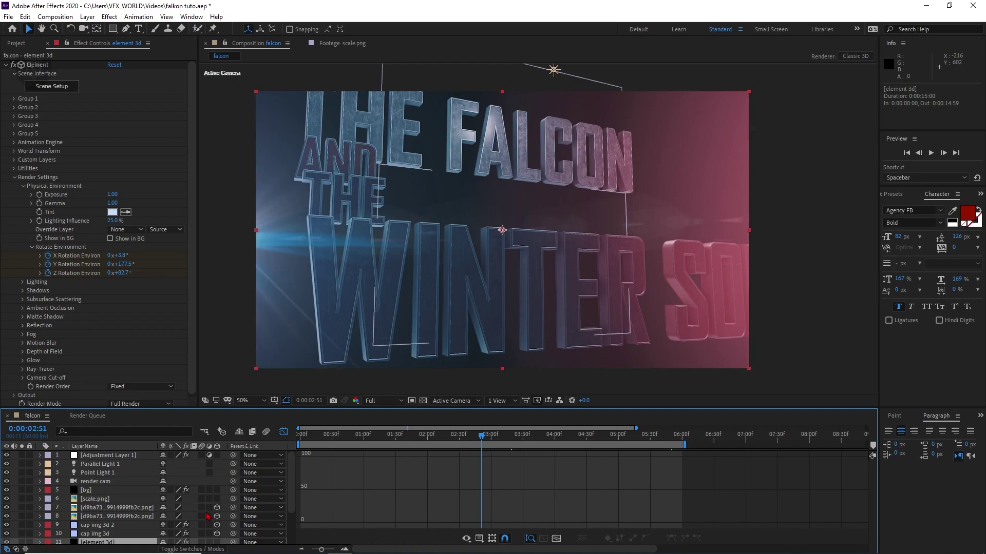
left_click(202, 543)
mouse_move(473, 441)
left_mouse_down()
mouse_move(487, 442)
mouse_move(459, 443)
left_mouse_up()
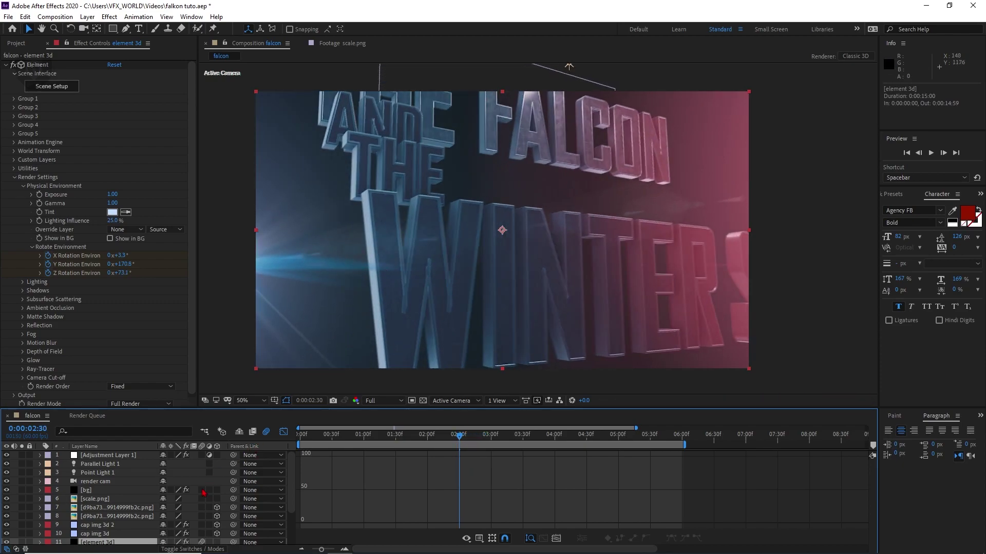
left_click(201, 542)
left_click_drag(449, 444, 678, 439)
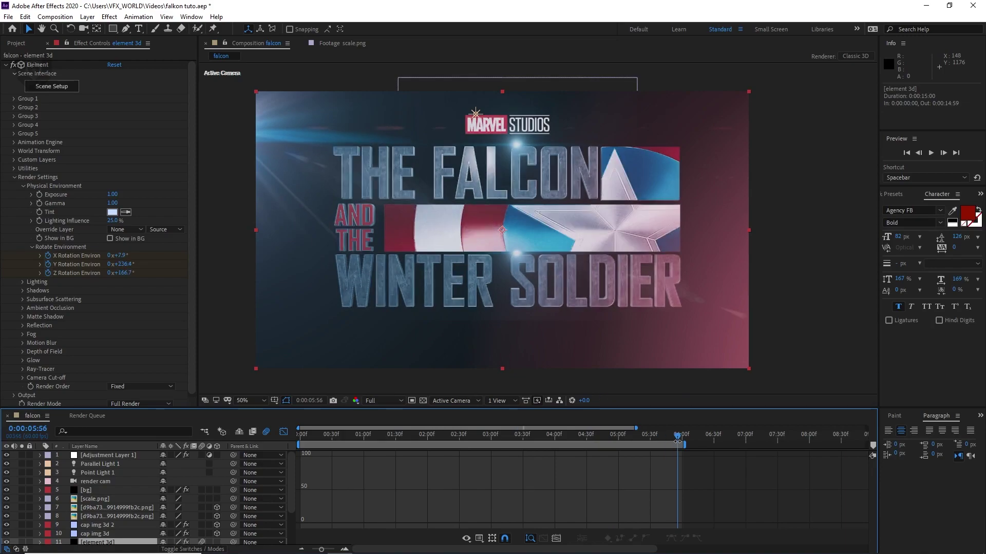